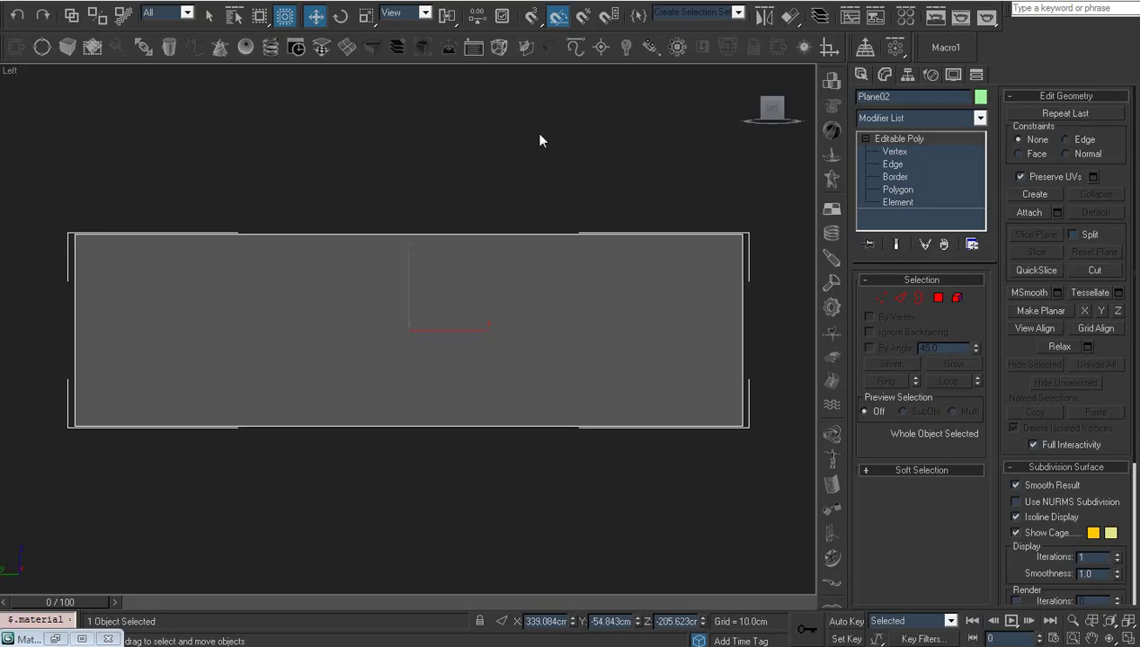
Reselect the plane and preview the blueprint bitmap with View Image in the Material Editor.
left_click(540, 141)
left_click(470, 317)
scroll(527, 351, "down", 2)
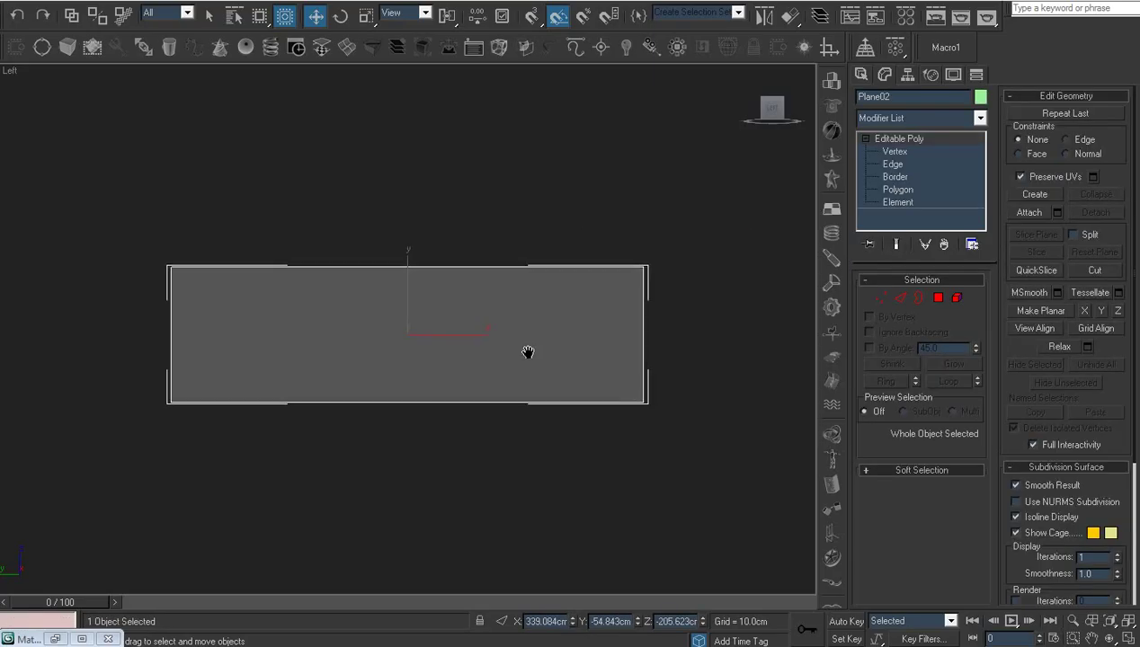
key("m")
left_click(565, 87)
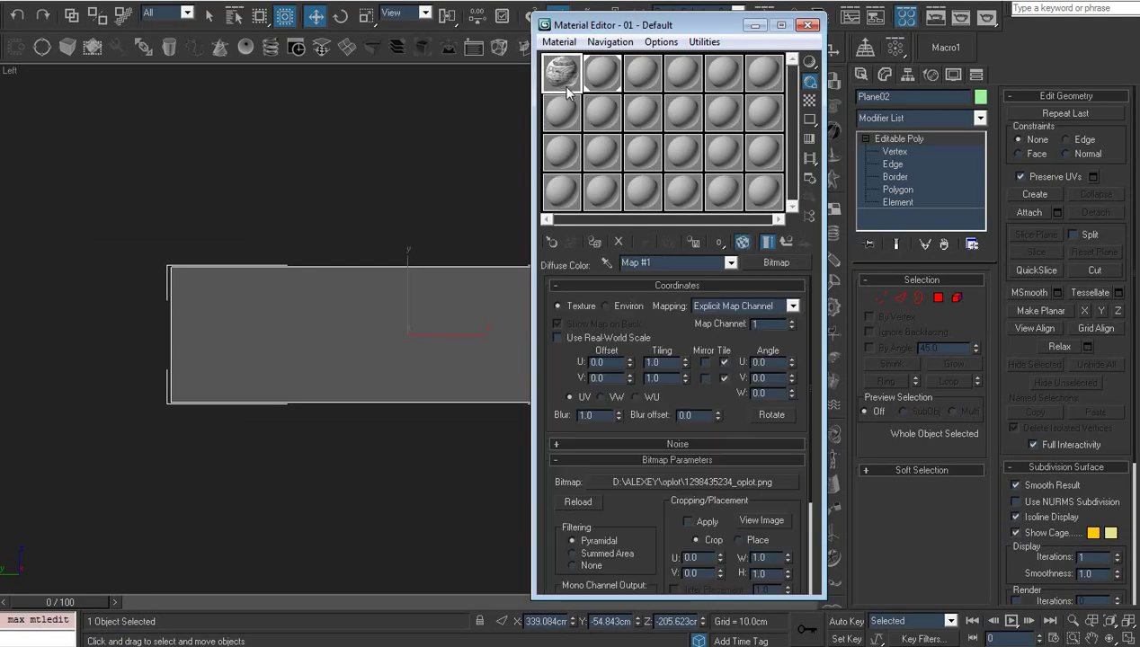
left_click(770, 520)
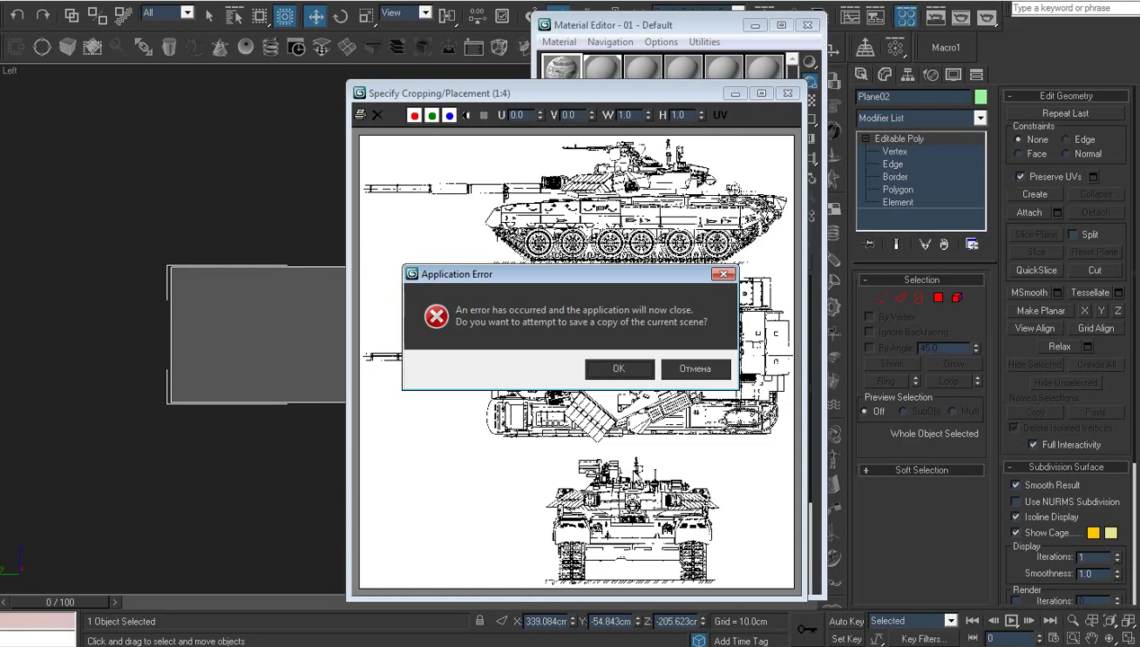
Dismiss the crash dialogs, saving a recovery file without sending the error report.
left_click(618, 370)
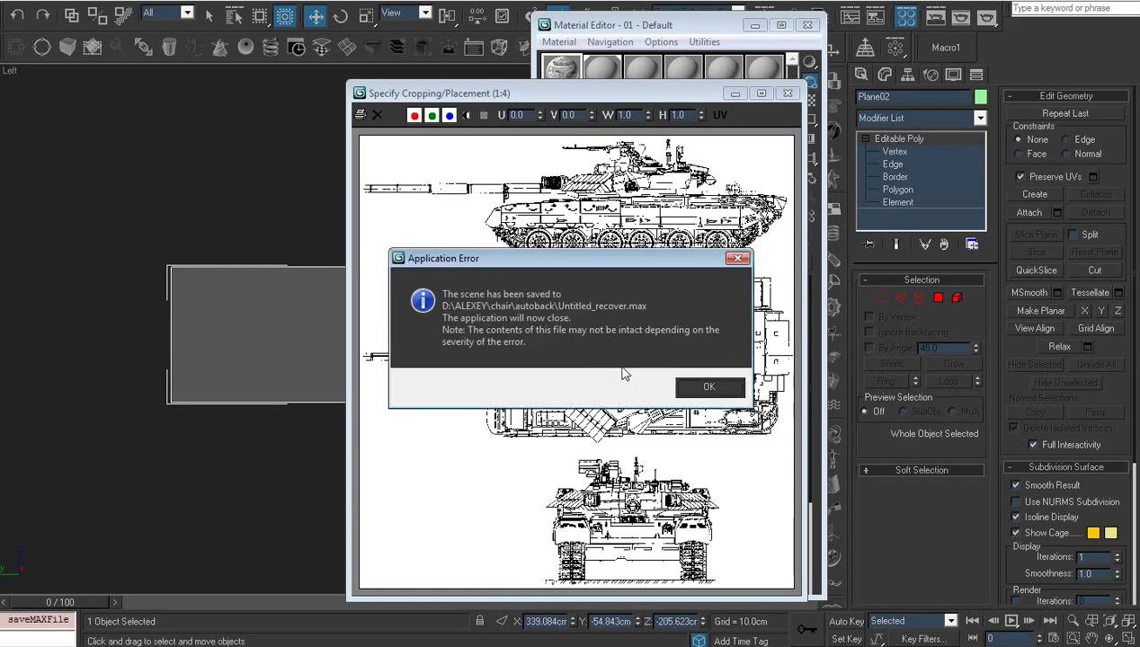
left_click(699, 392)
left_click(748, 93)
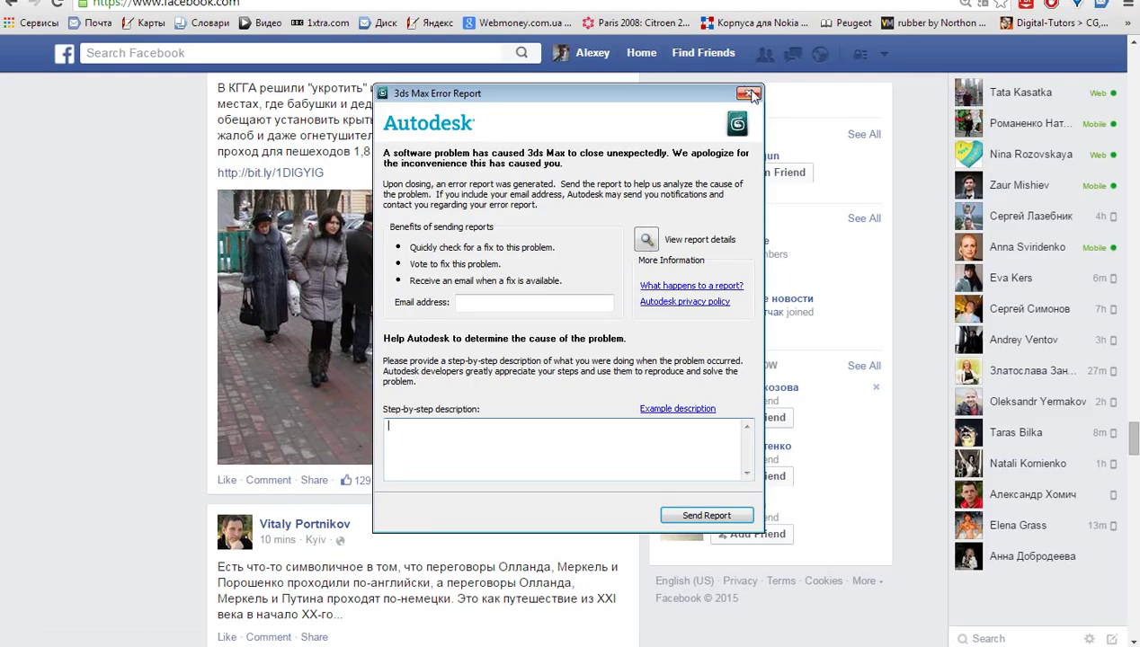
left_click(718, 255)
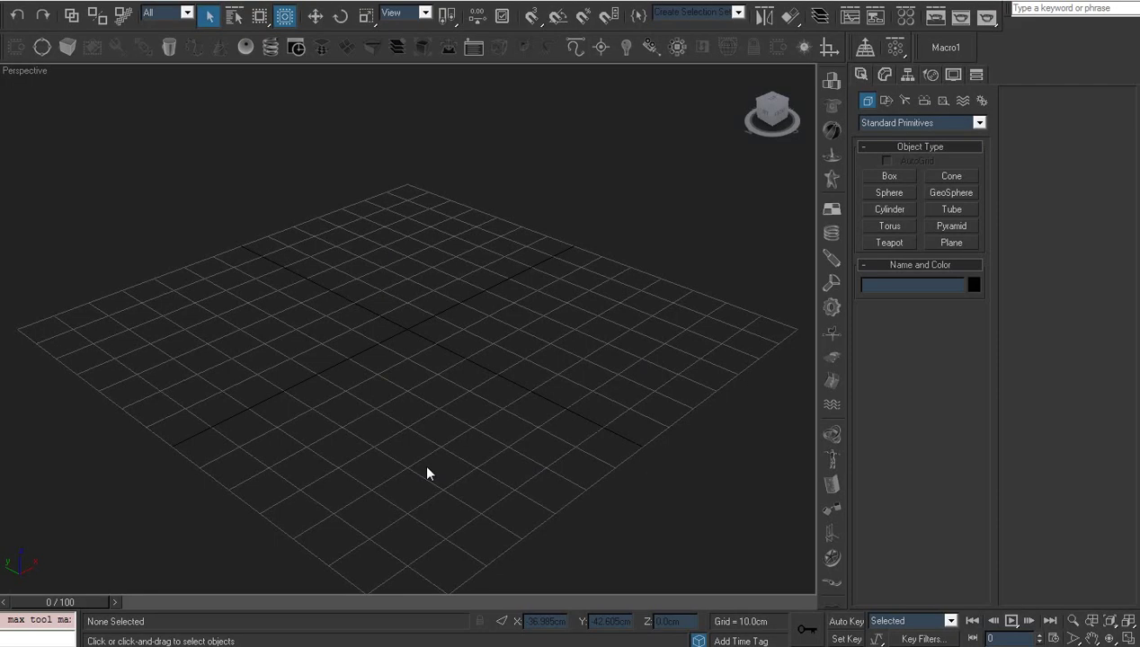
In the Left view, create a 25 cm square, one-segment plane at the origin.
middle_click_drag(419, 393, 478, 396)
key("l")
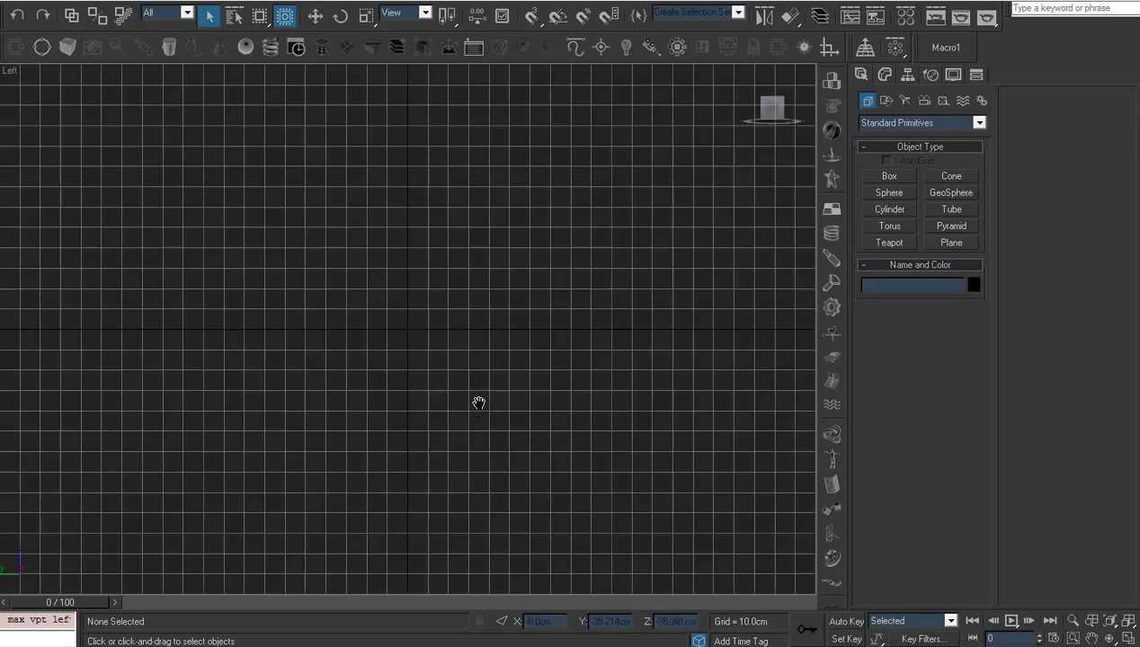
key("z")
left_click(950, 242)
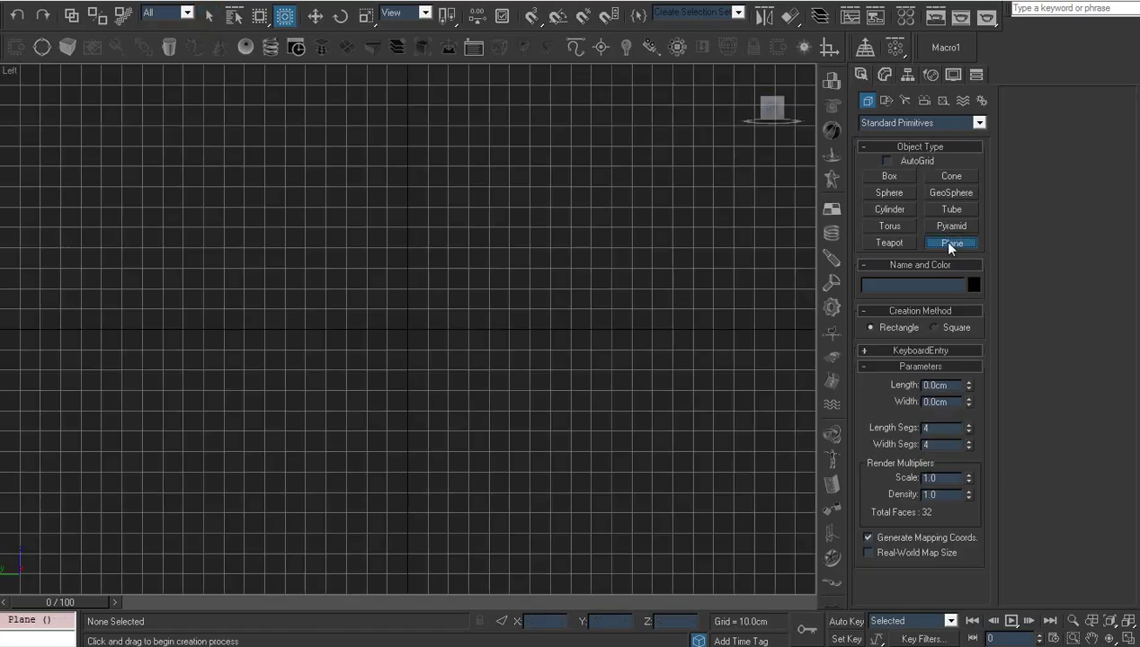
left_click(934, 350)
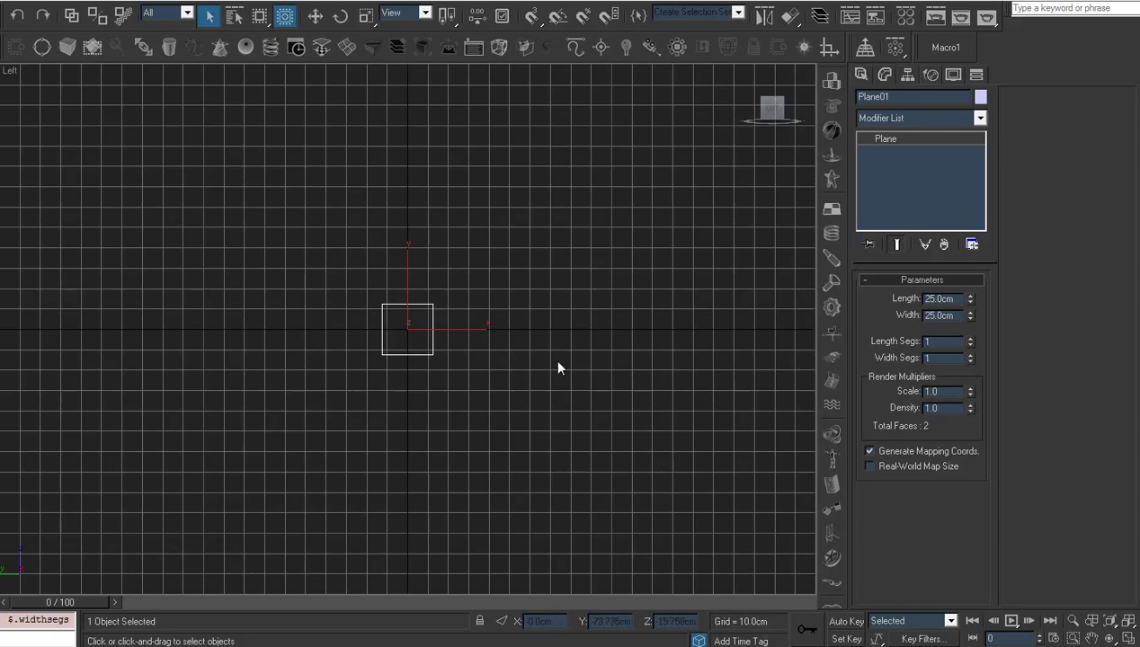
Frame the plane in Front view, then orbit a Perspective view to see it at an angle.
middle_click_drag(557, 367, 557, 420)
right_click(9, 71)
mouse_move(47, 82)
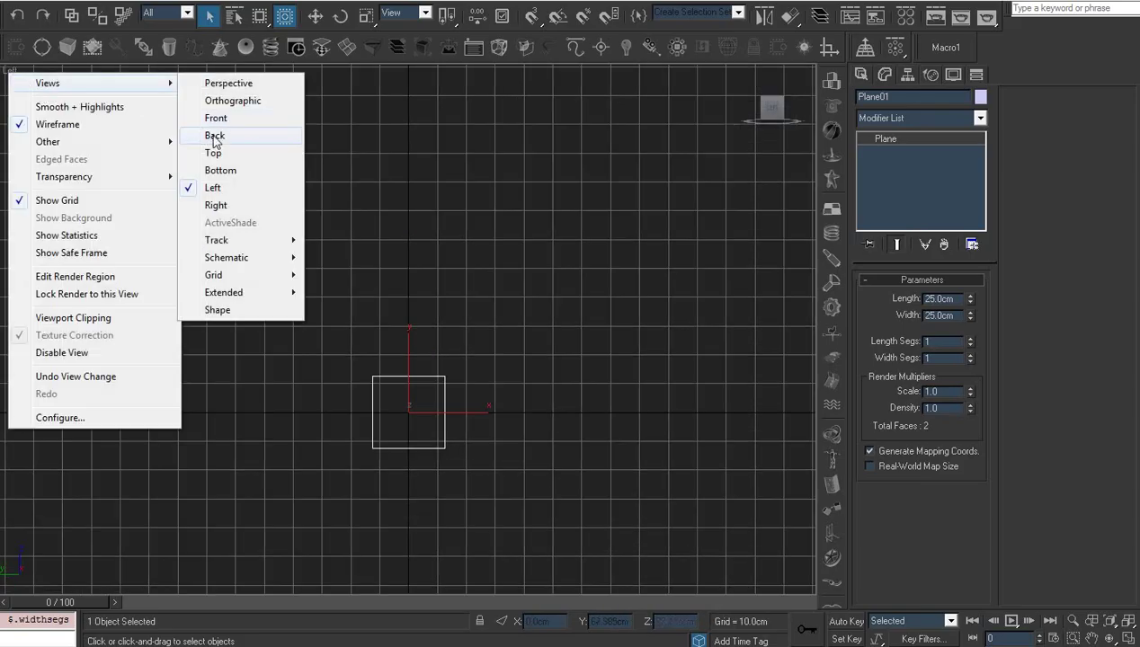
left_click(232, 123)
key("z")
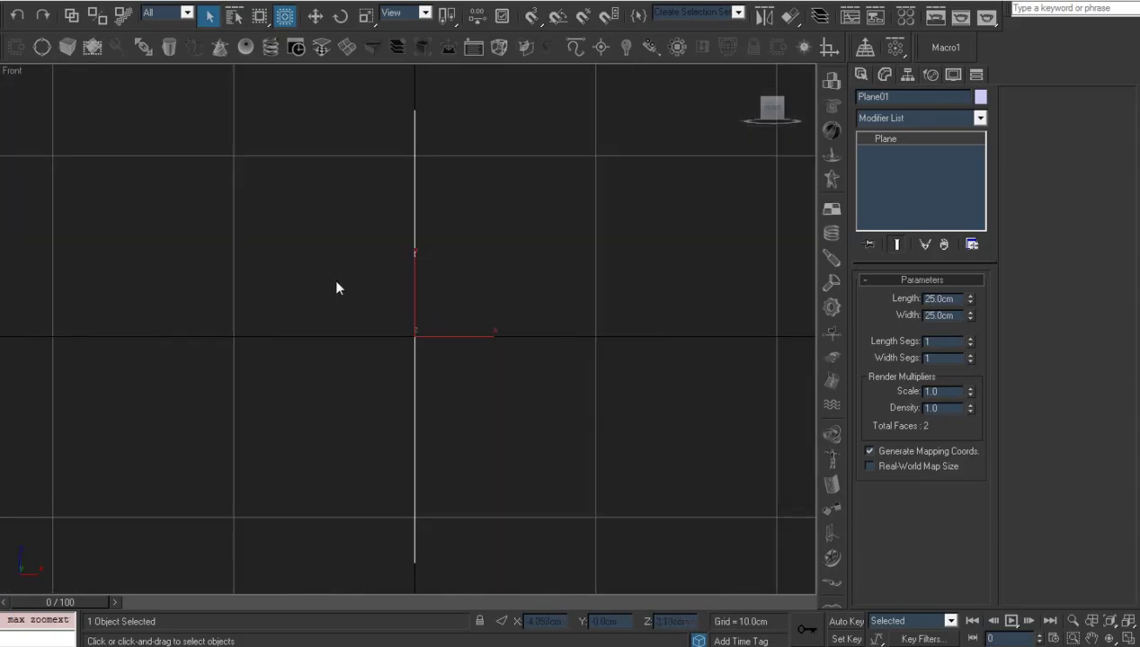
key("p")
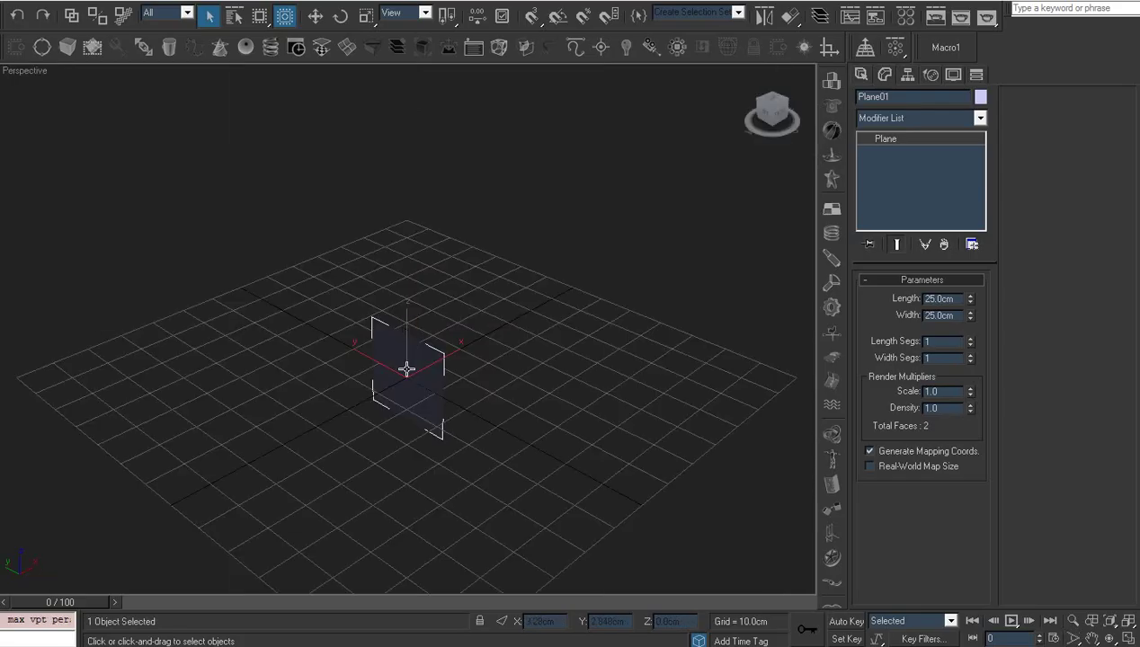
scroll(490, 393, "up", 5)
mouse_move(453, 303)
middle_mouse_down("alt")
mouse_move(474, 280)
mouse_move(478, 349)
middle_mouse_up("alt")
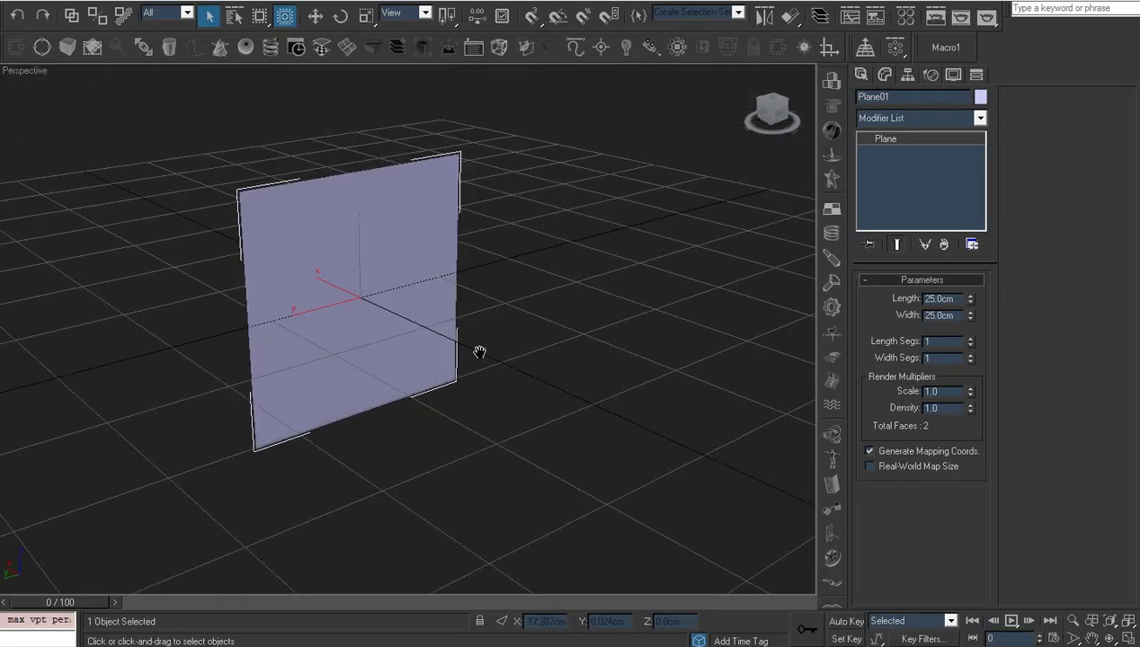
key("m")
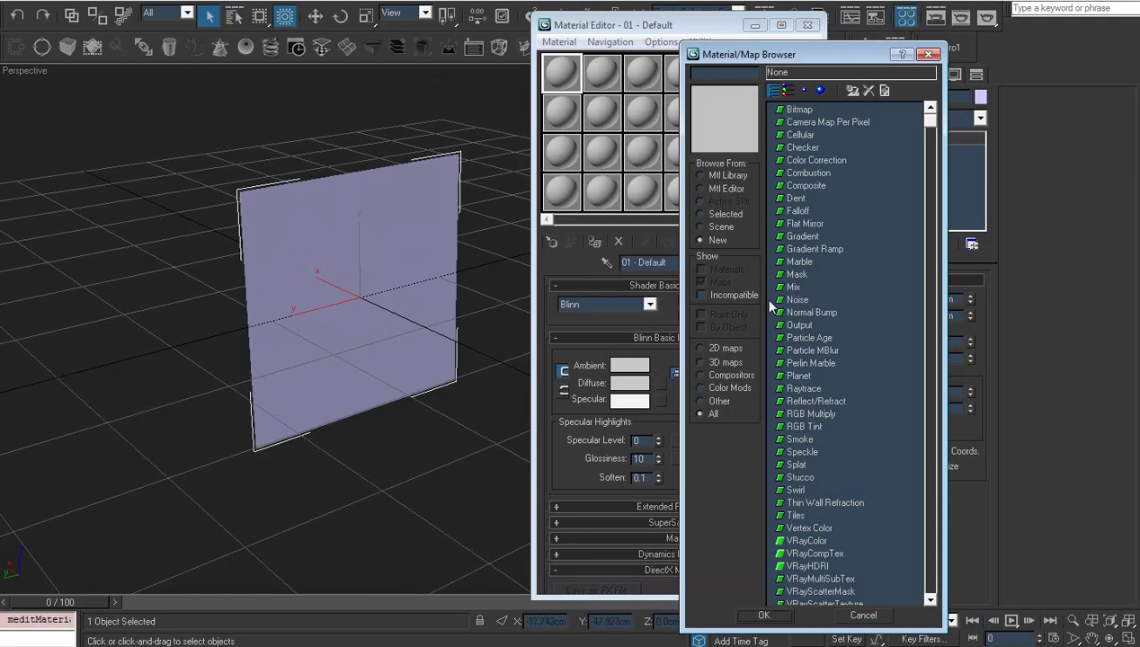
double_click(800, 109)
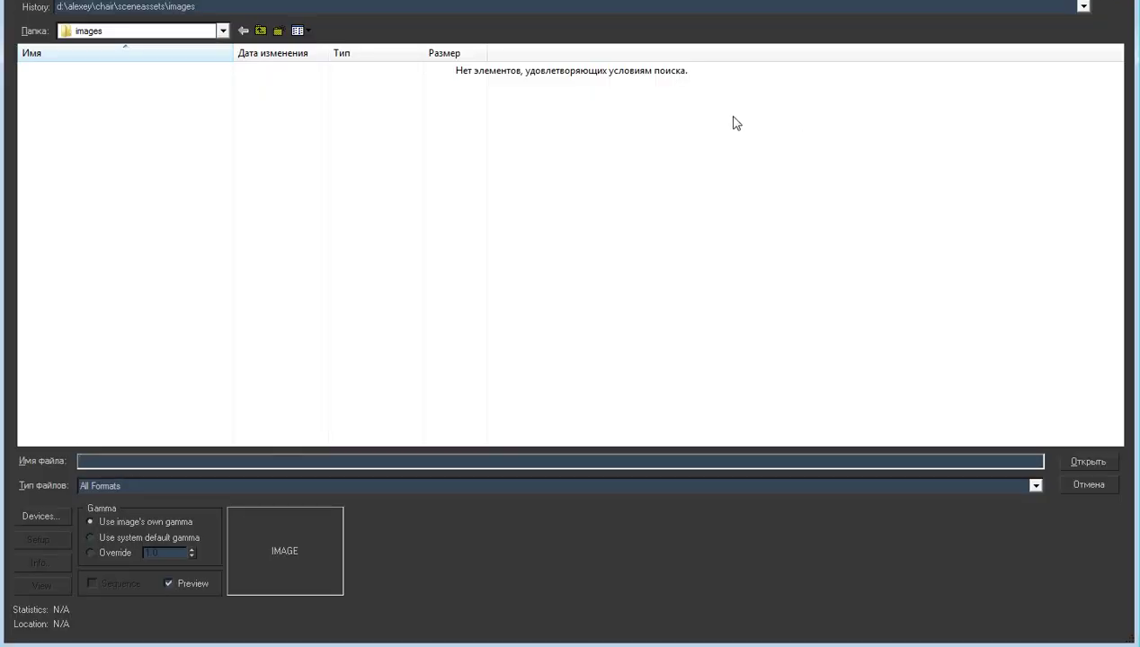
left_click(222, 30)
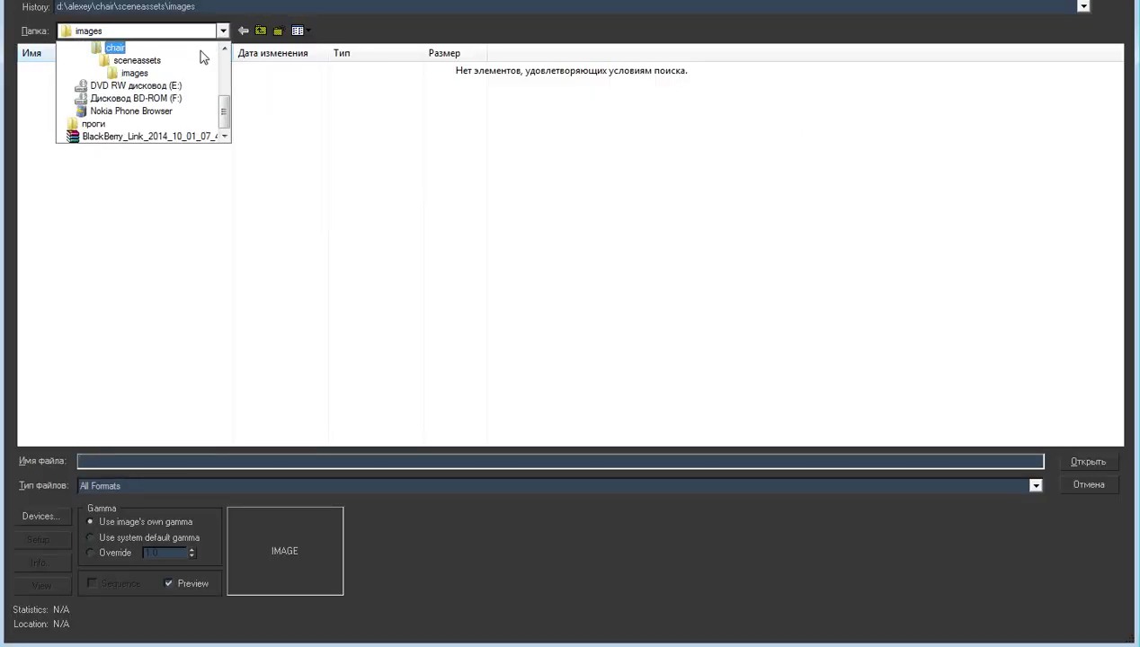
scroll(198, 83, "up", 1)
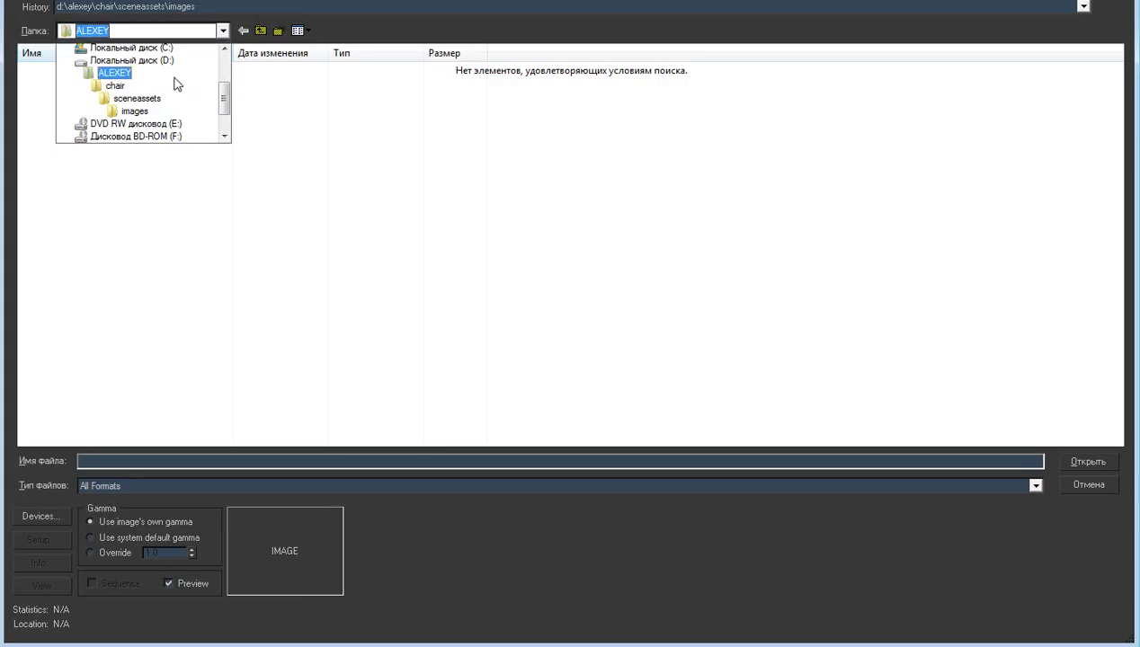
left_click(173, 73)
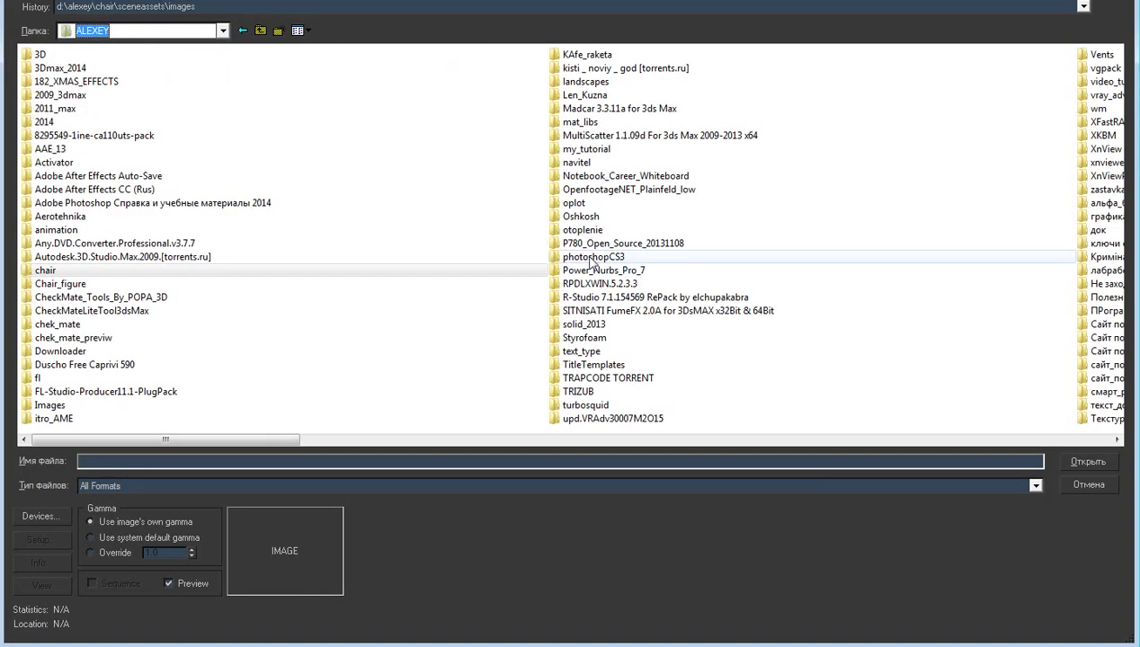
double_click(583, 203)
double_click(405, 101)
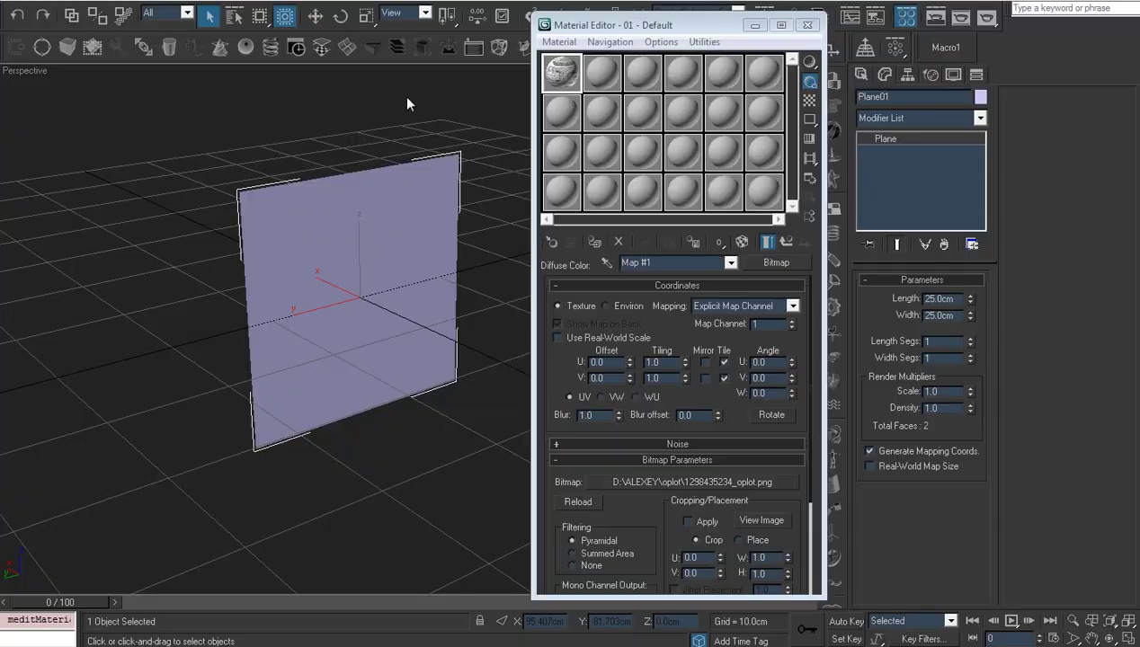
Assign the blueprint material to the plane and show its texture in the viewport.
left_click(593, 243)
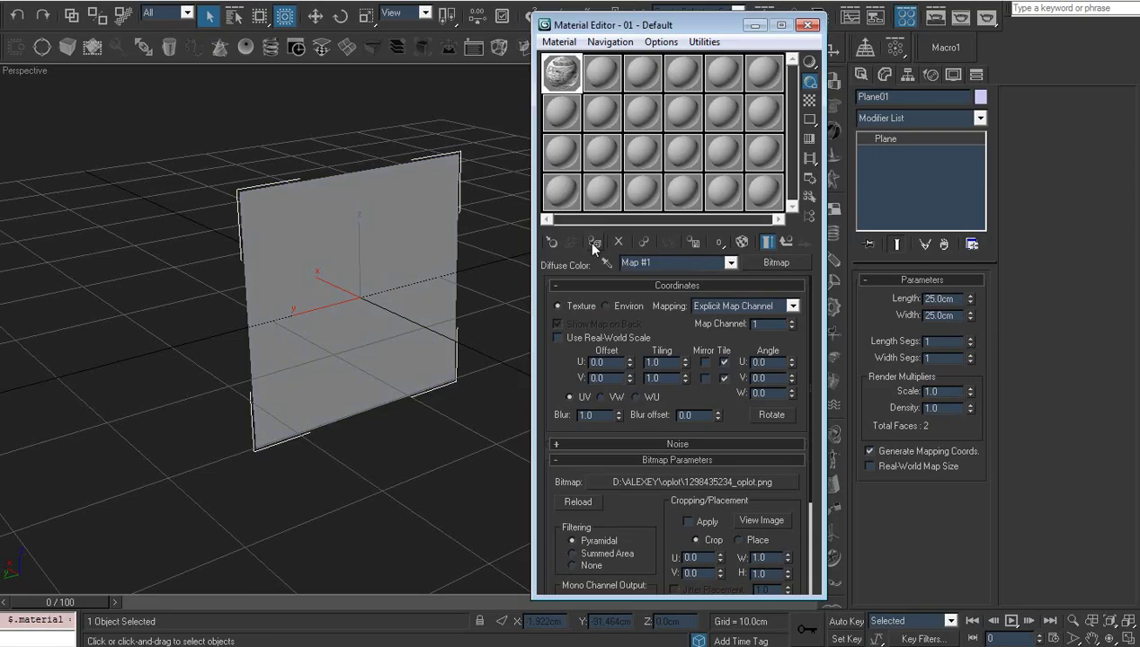
left_click(756, 25)
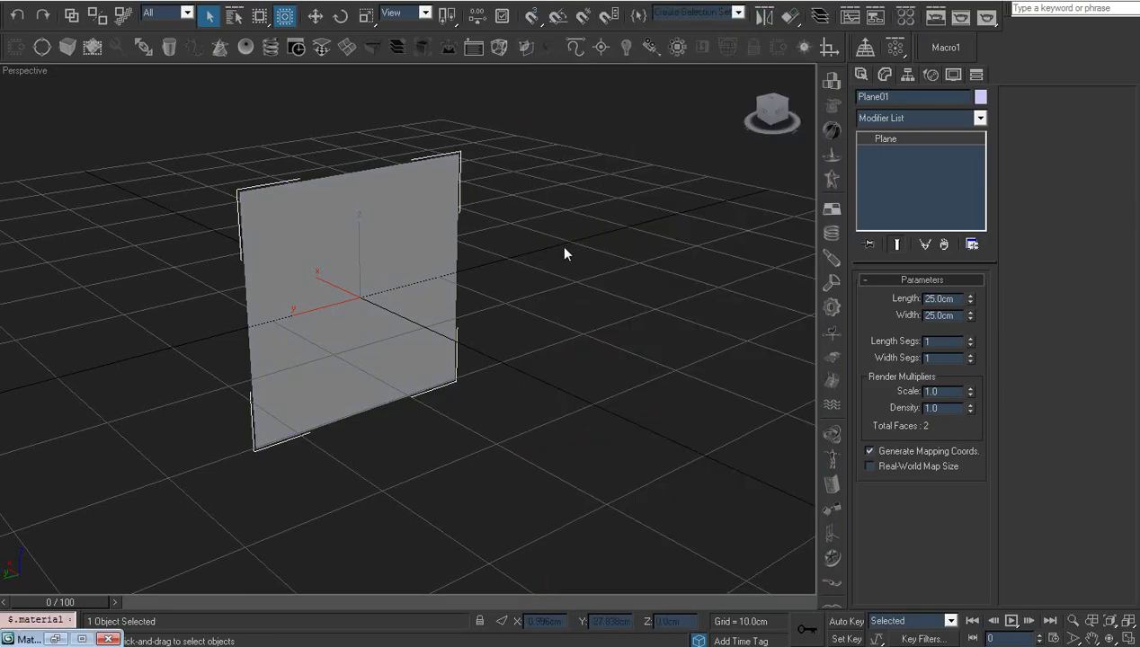
key("m")
left_click(743, 242)
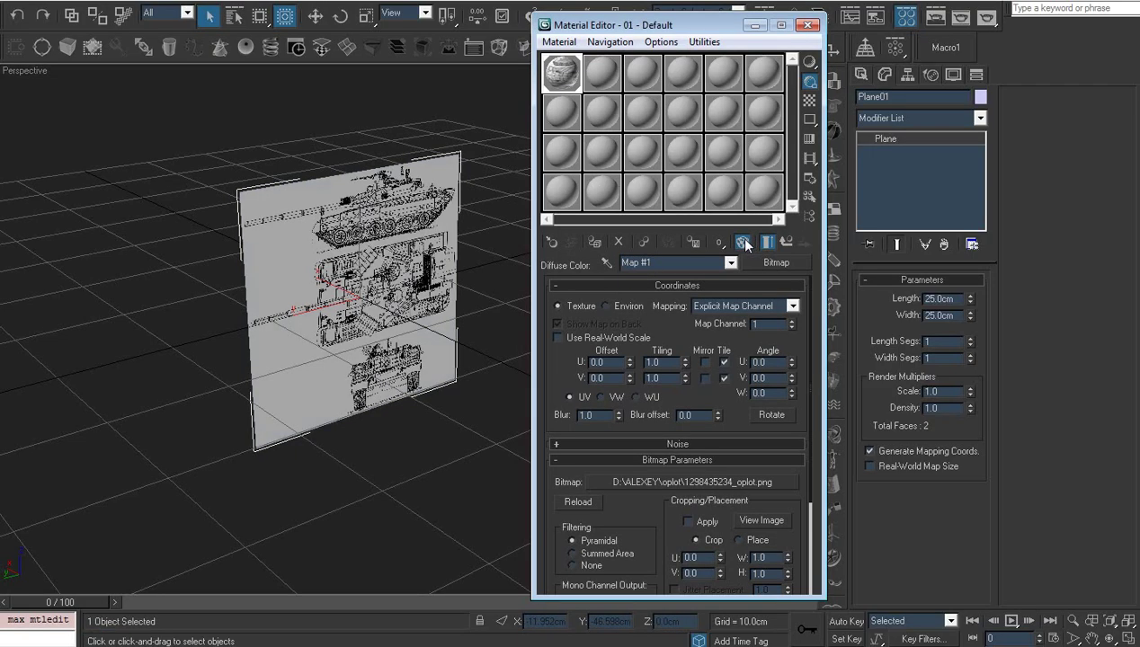
left_click(756, 25)
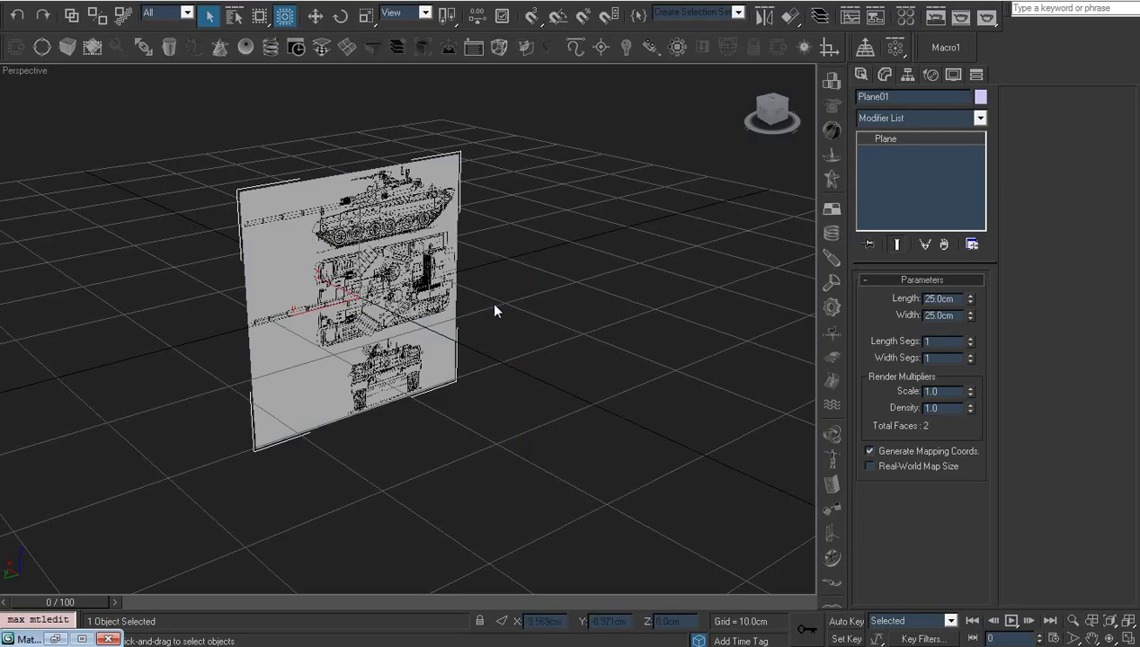
middle_click_drag(471, 344, 477, 355)
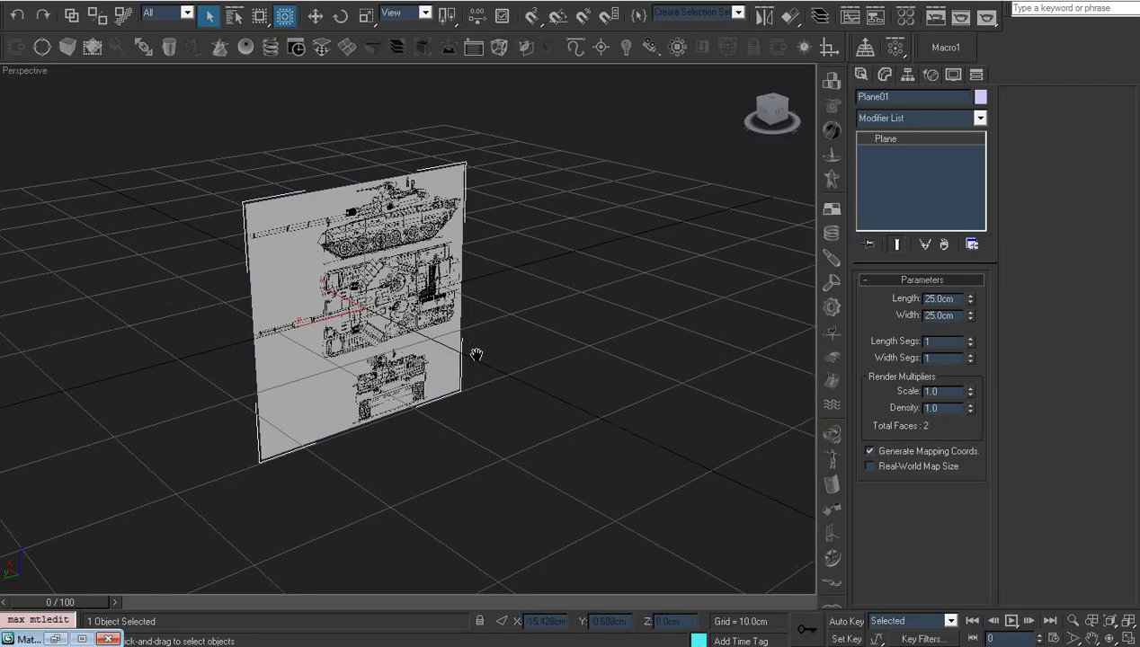
left_click(895, 123)
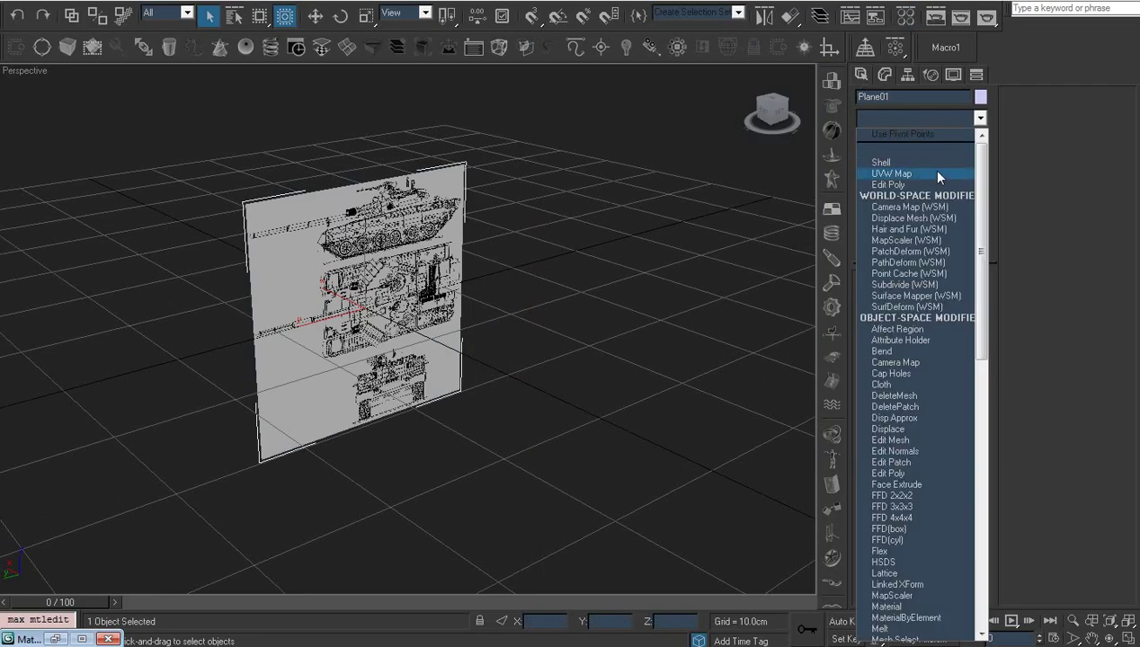
left_click(928, 169)
scroll(407, 420, "up", 2)
scroll(468, 463, "up", 2)
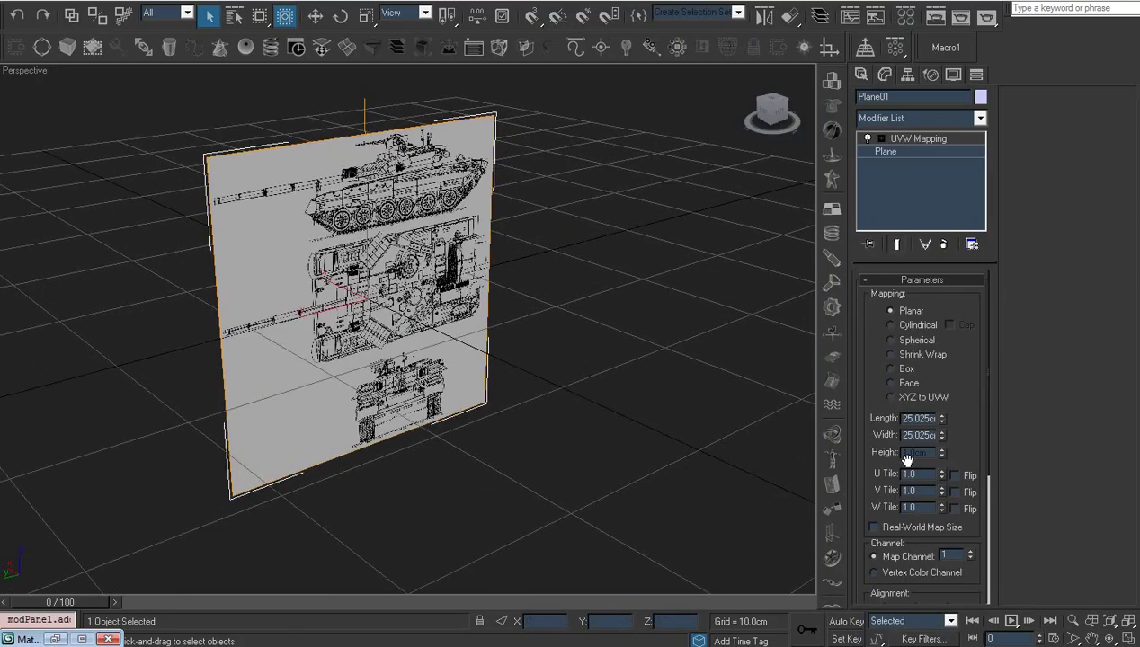
left_click_drag(970, 446, 949, 324)
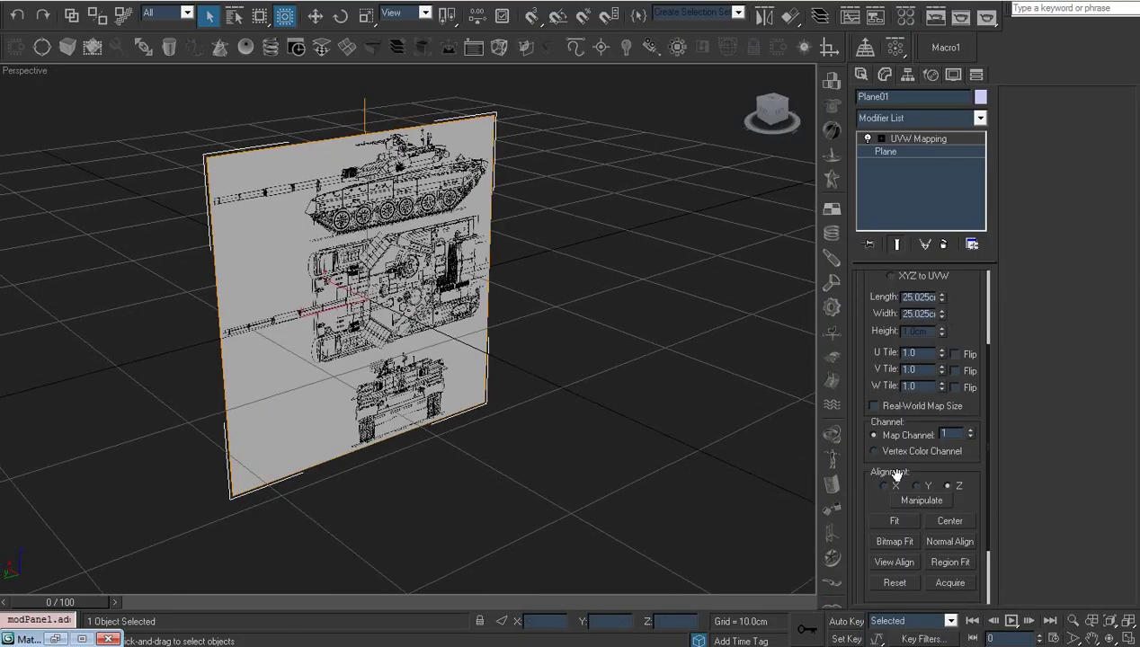
left_click(894, 542)
left_click(417, 122)
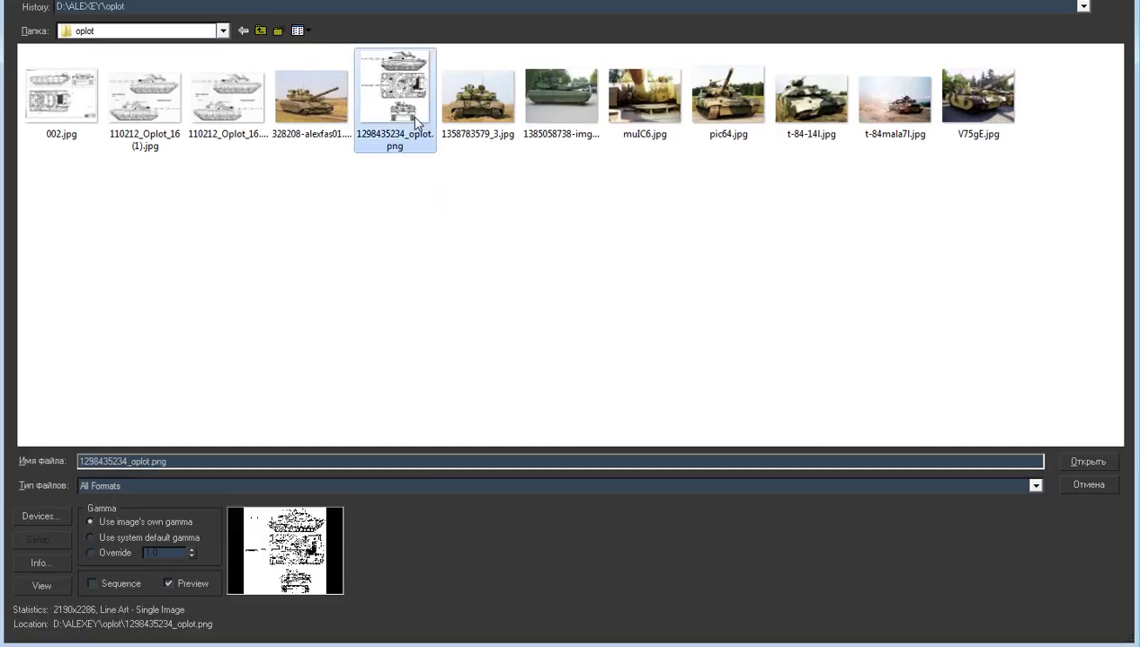
double_click(416, 122)
Convert the blueprint plane to an Editable Poly.
right_click(404, 237)
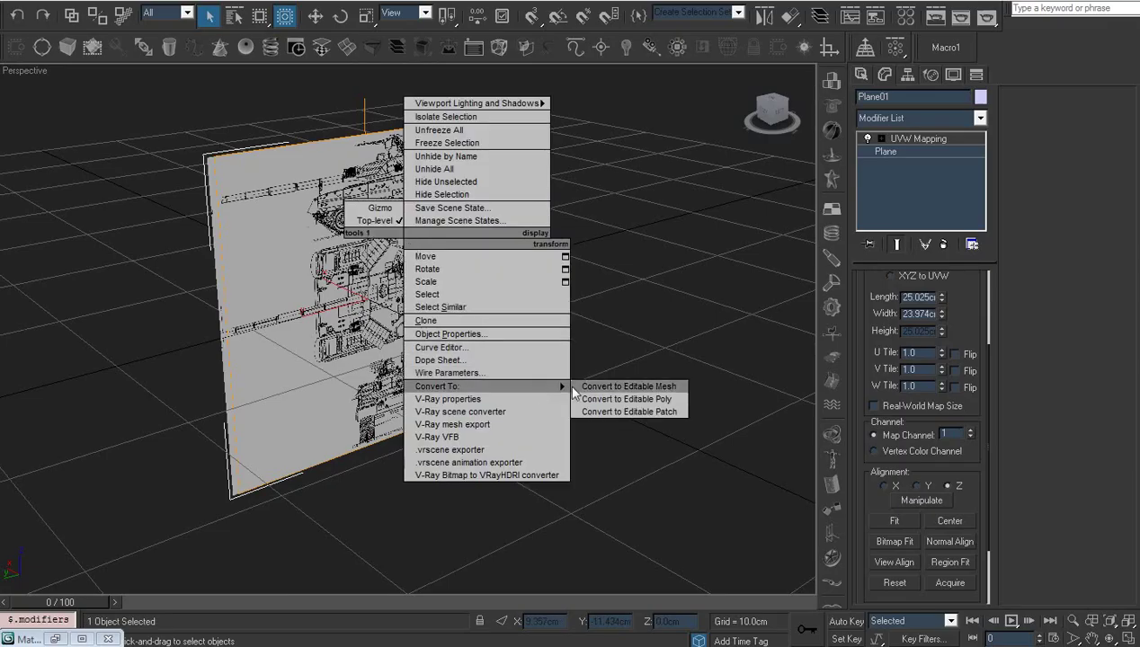
left_click(627, 398)
left_click(771, 110)
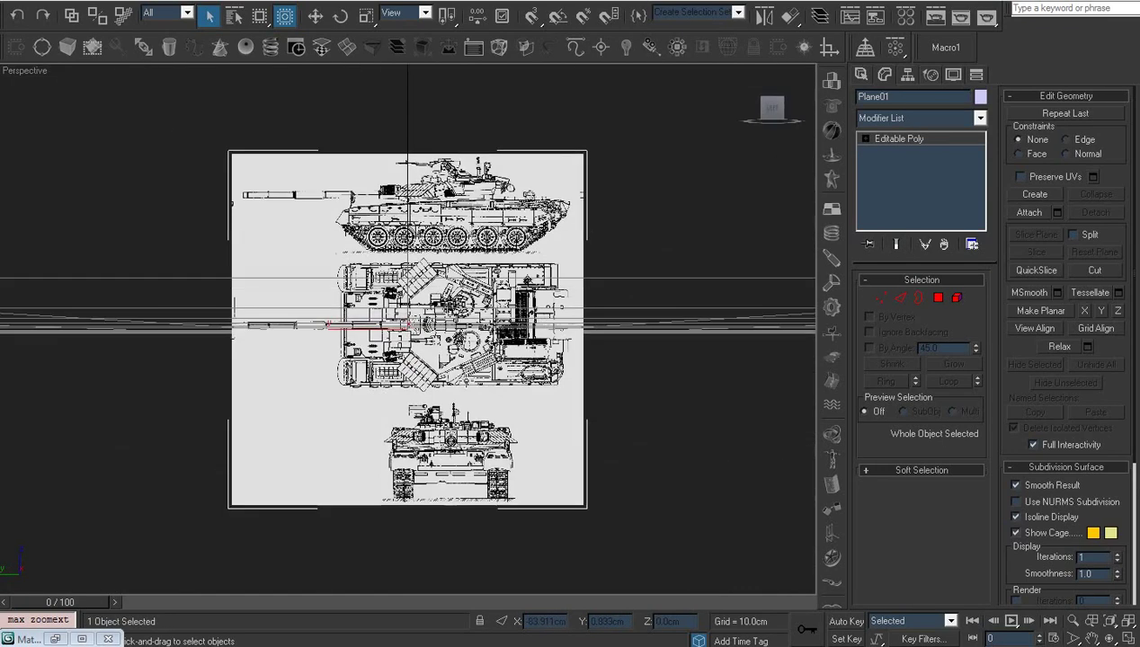
Frame the plane in the Left view and set it to Facets + Highlights shading.
key("f")
key("l")
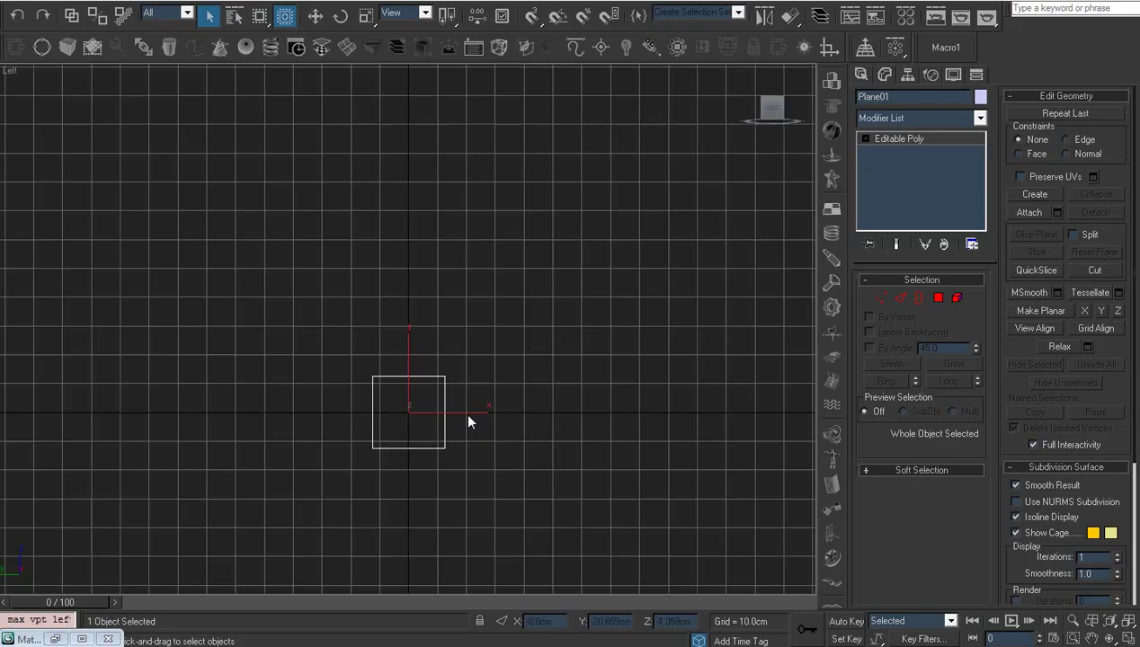
key("z")
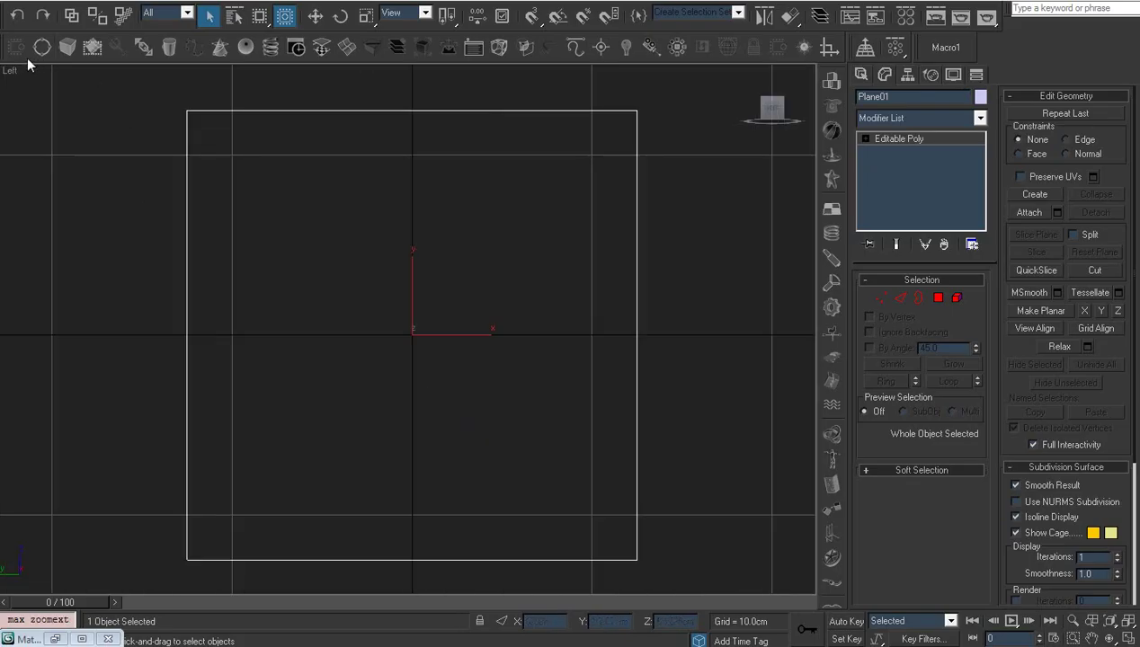
right_click(9, 70)
mouse_move(54, 80)
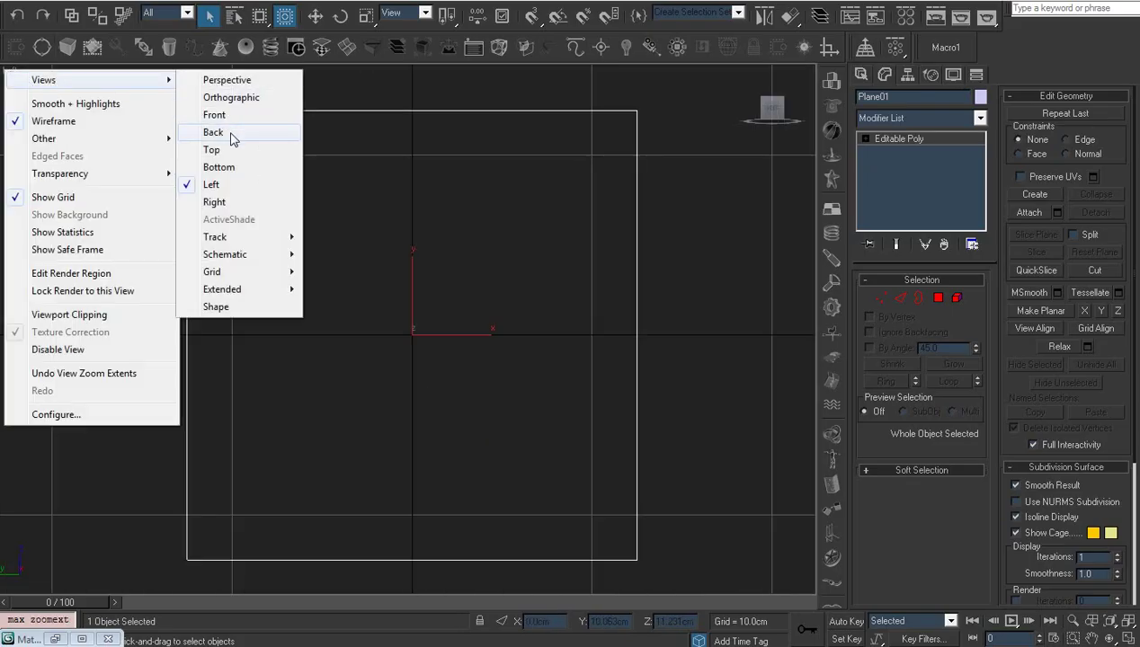
left_click(229, 117)
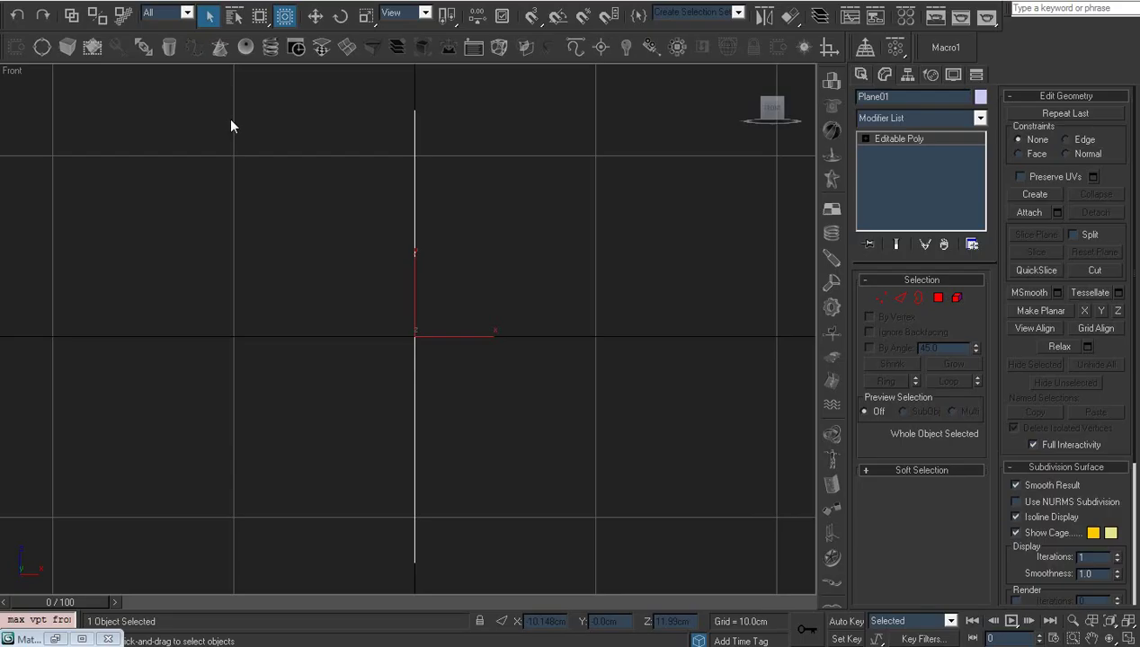
key("l")
right_click(11, 70)
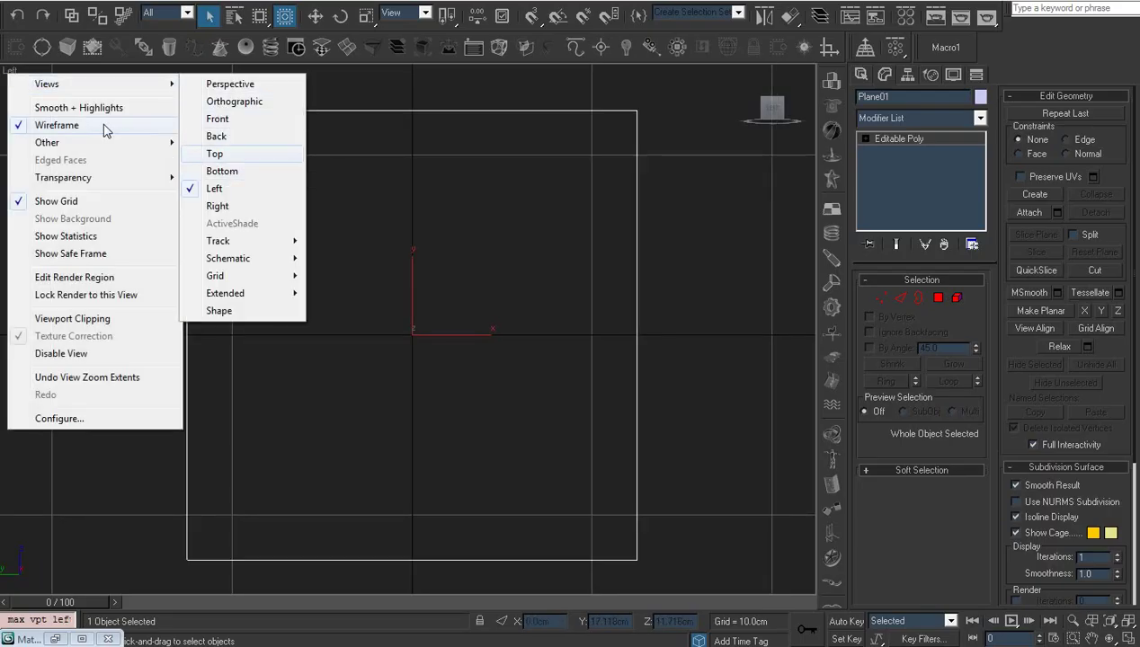
mouse_move(54, 142)
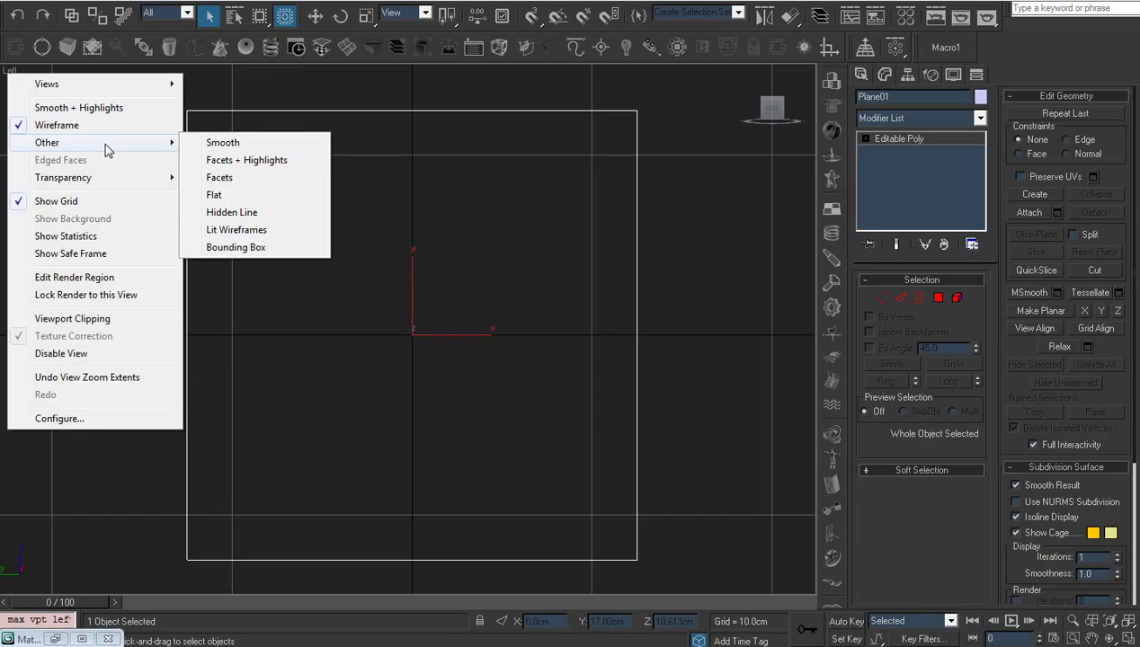
left_click(245, 162)
middle_click_drag(244, 162, 248, 146)
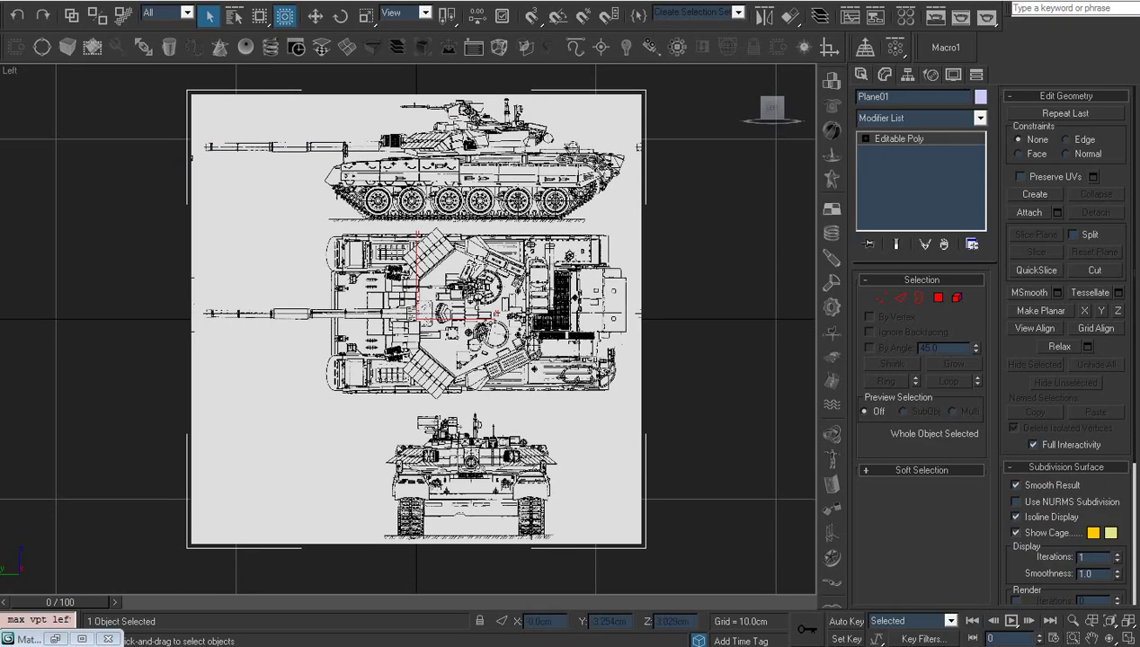
Enable Preserve UVs and enter Vertex level on the blueprint plane.
left_click(1019, 176)
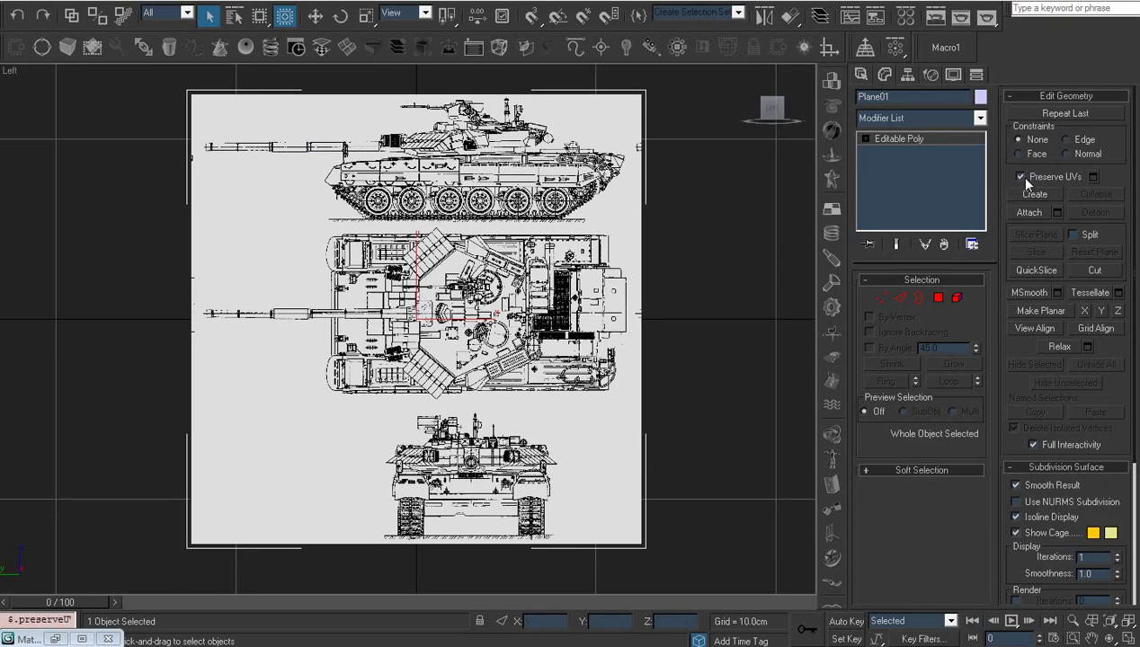
left_click(865, 139)
left_click(884, 152)
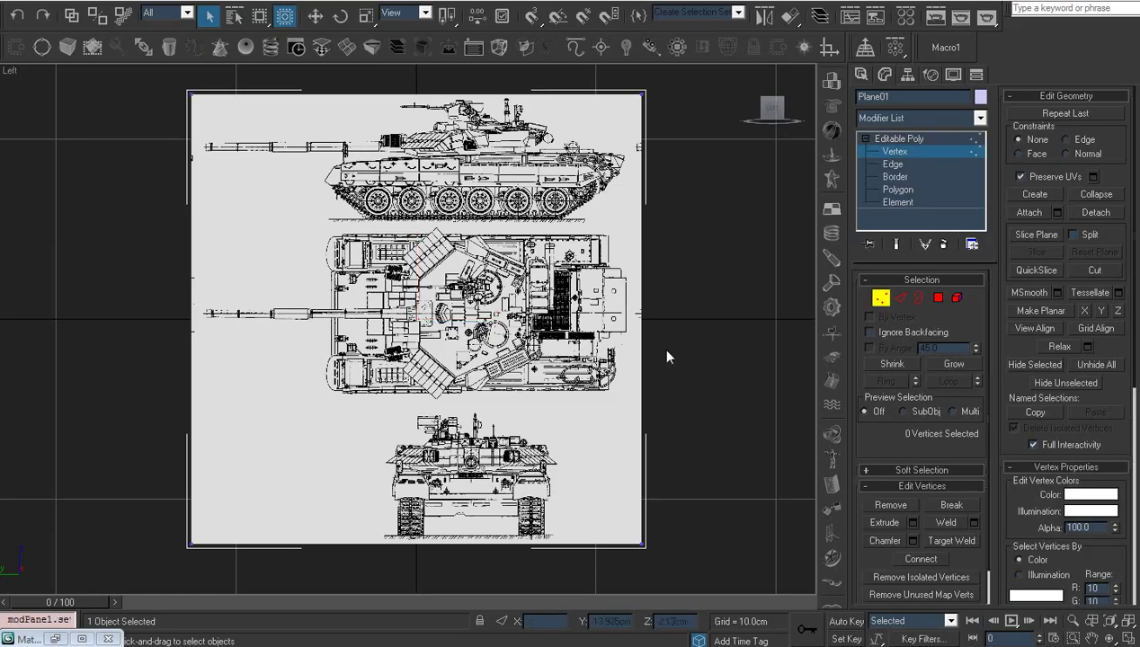
Raise the plane's bottom edge vertices to just below the tank's tracks.
left_click_drag(701, 567, 137, 495)
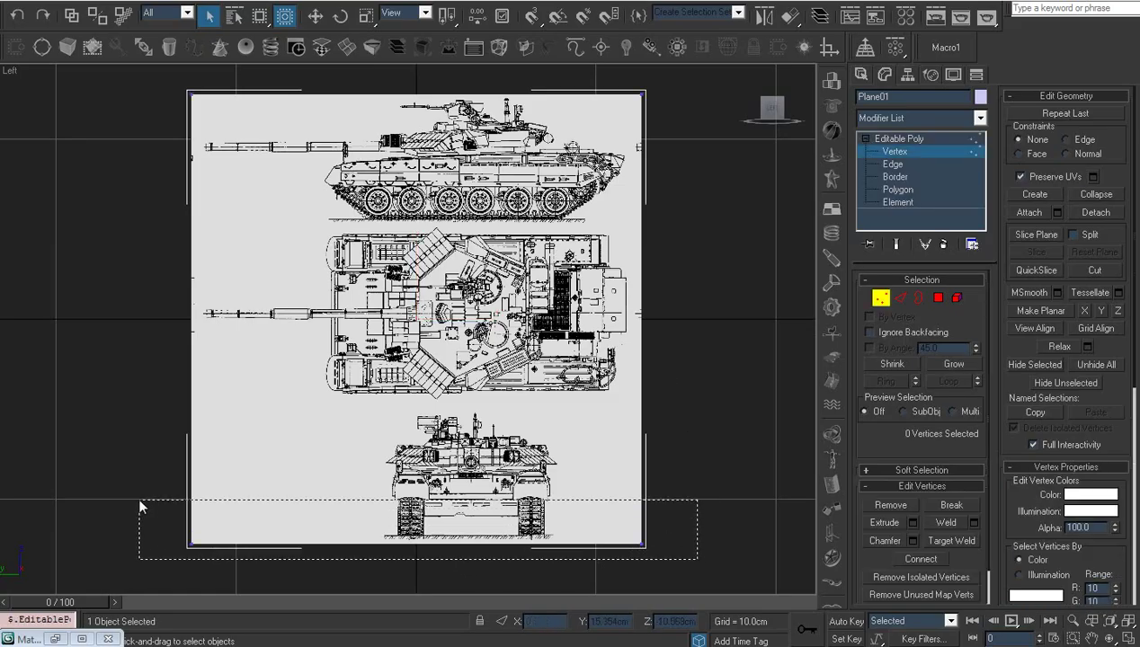
right_click(457, 496)
left_click(471, 502)
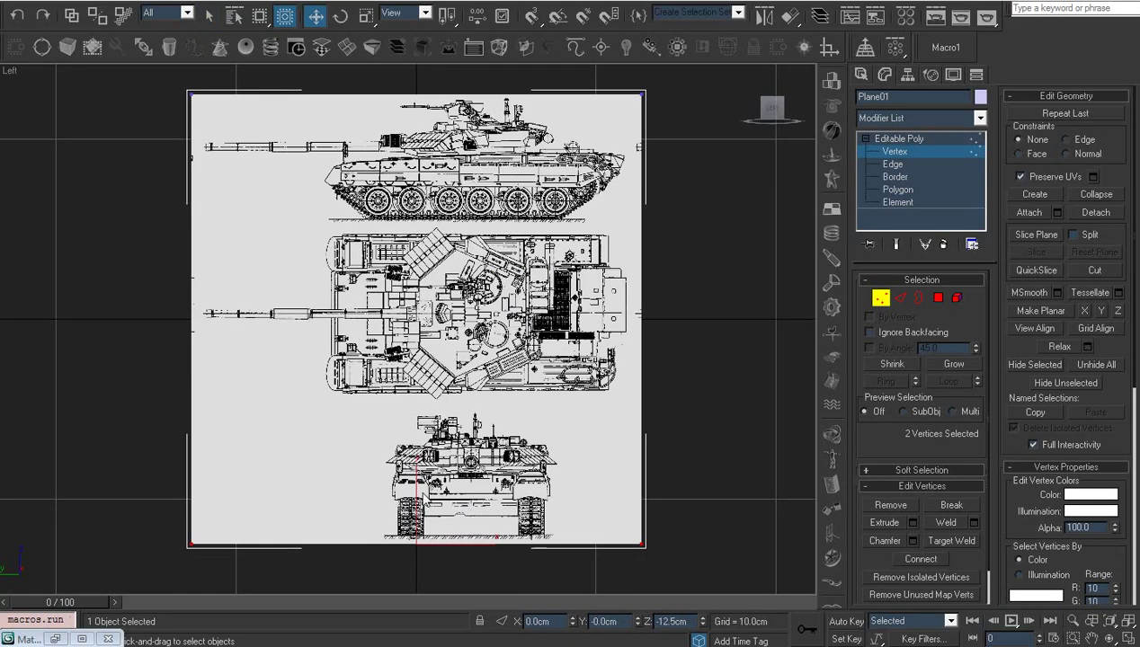
right_click(550, 473)
left_click(584, 490)
left_click_drag(417, 476, 392, 169)
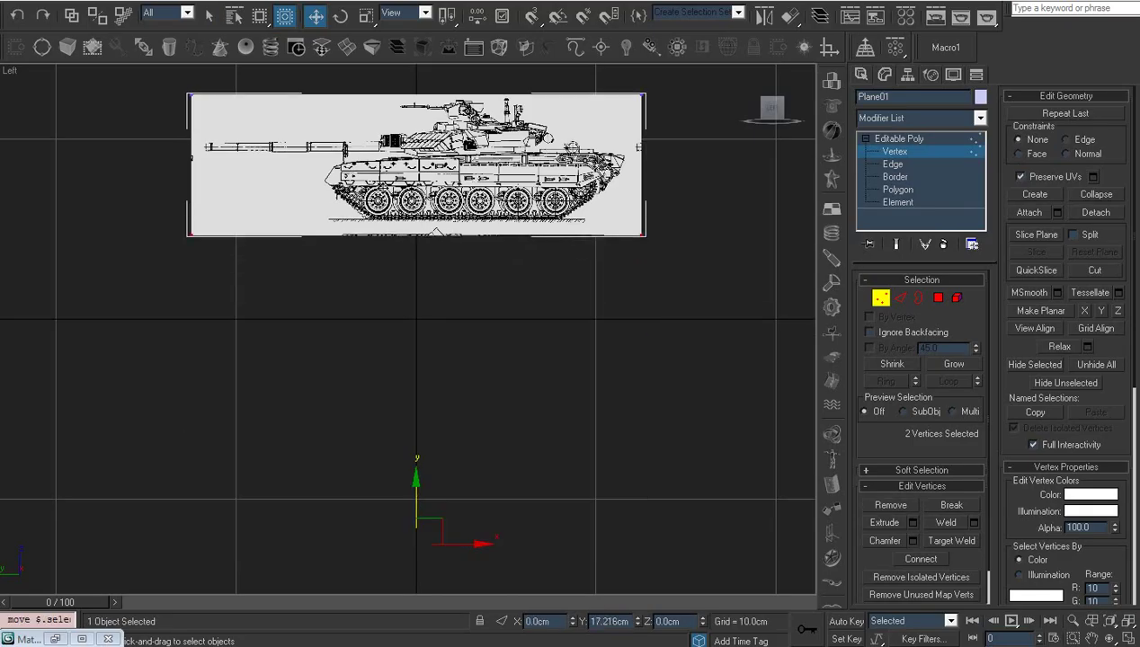
key("z")
scroll(482, 286, "up", 2)
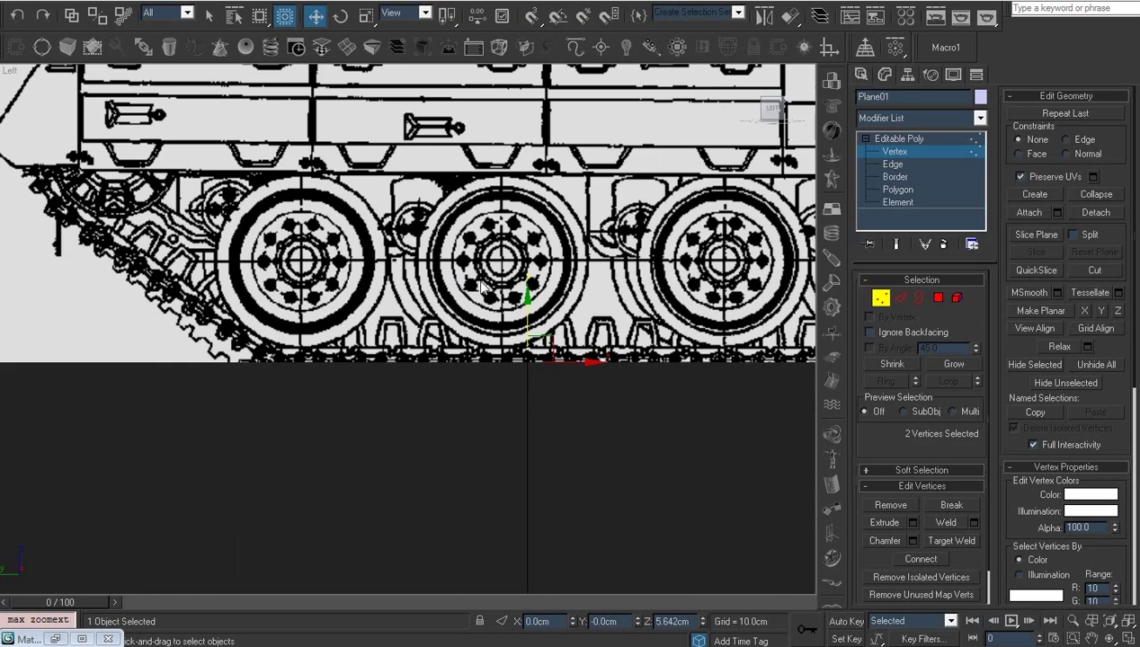
left_click_drag(516, 313, 518, 322)
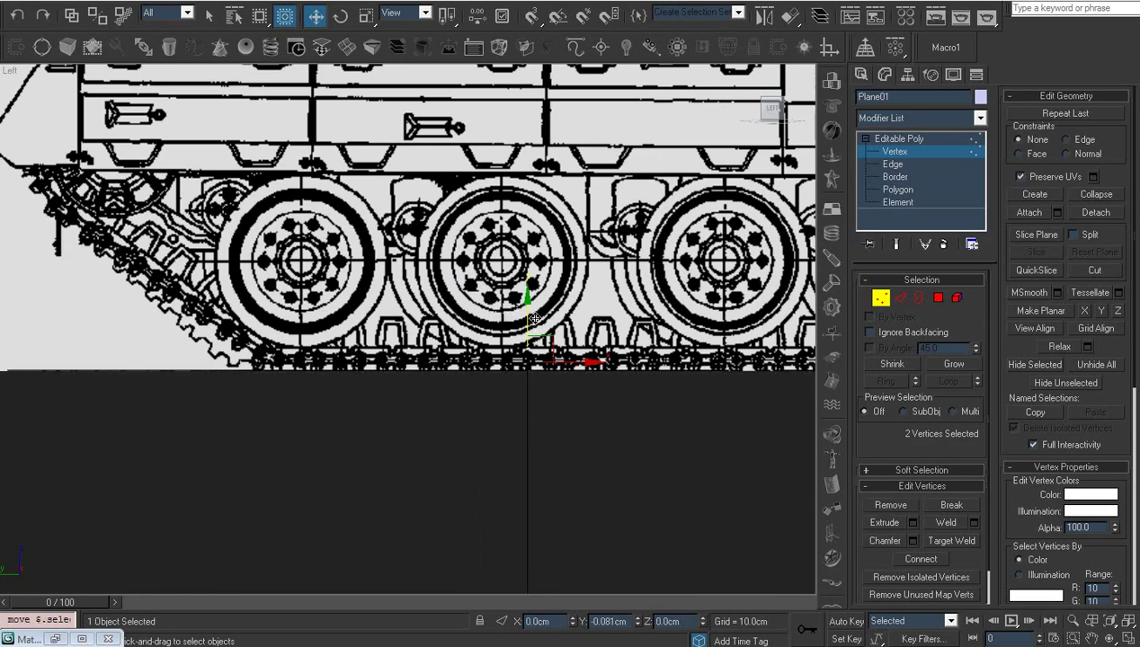
Pull the right edge in to the tank's rear and the left edge to the gun barrel tip.
left_click(567, 410)
key("z")
scroll(455, 444, "up", 2)
left_click_drag(603, 504, 629, 146)
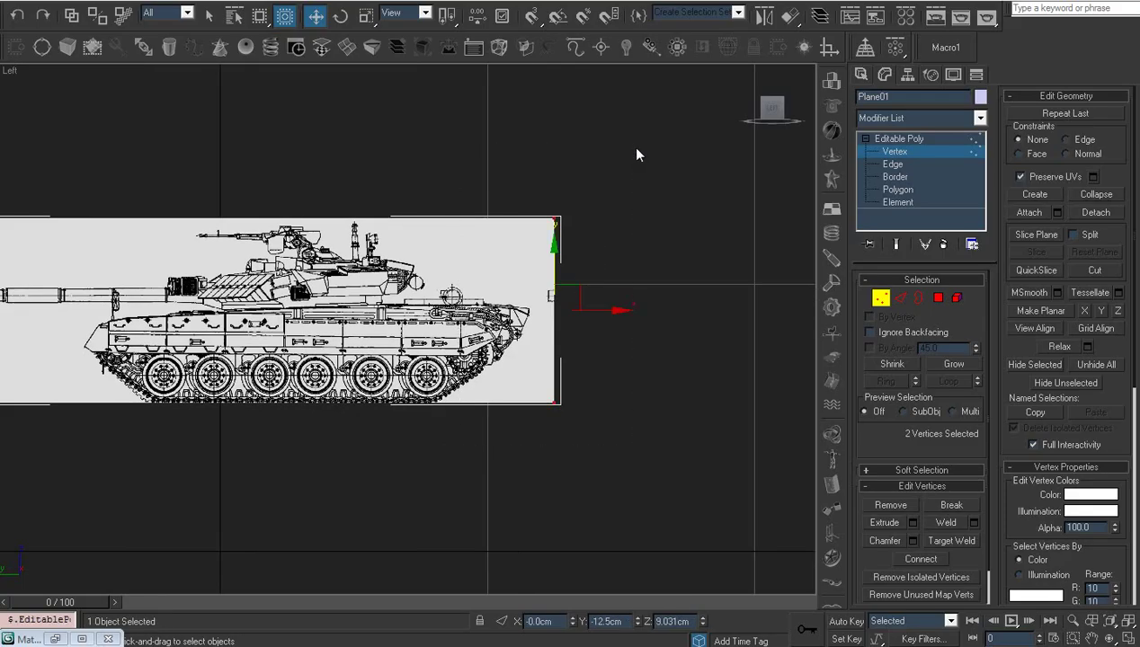
key("z")
left_click_drag(469, 333, 304, 331)
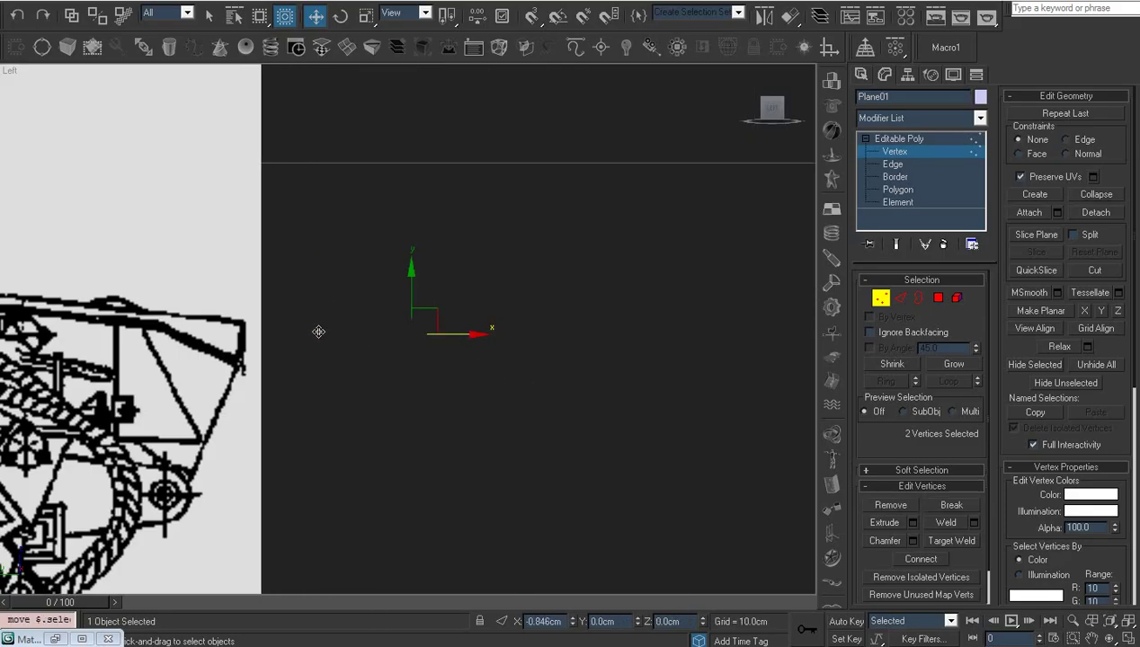
key("ctrl+alt+z")
left_click_drag(165, 458, 71, 236)
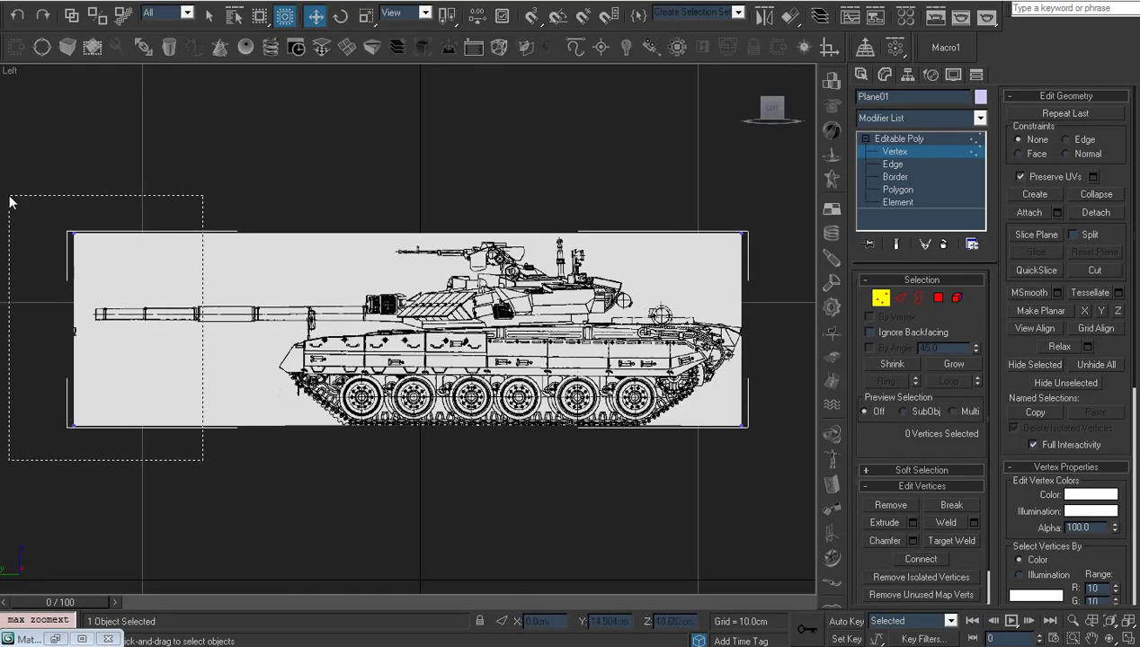
key("z")
left_click_drag(470, 333, 611, 331)
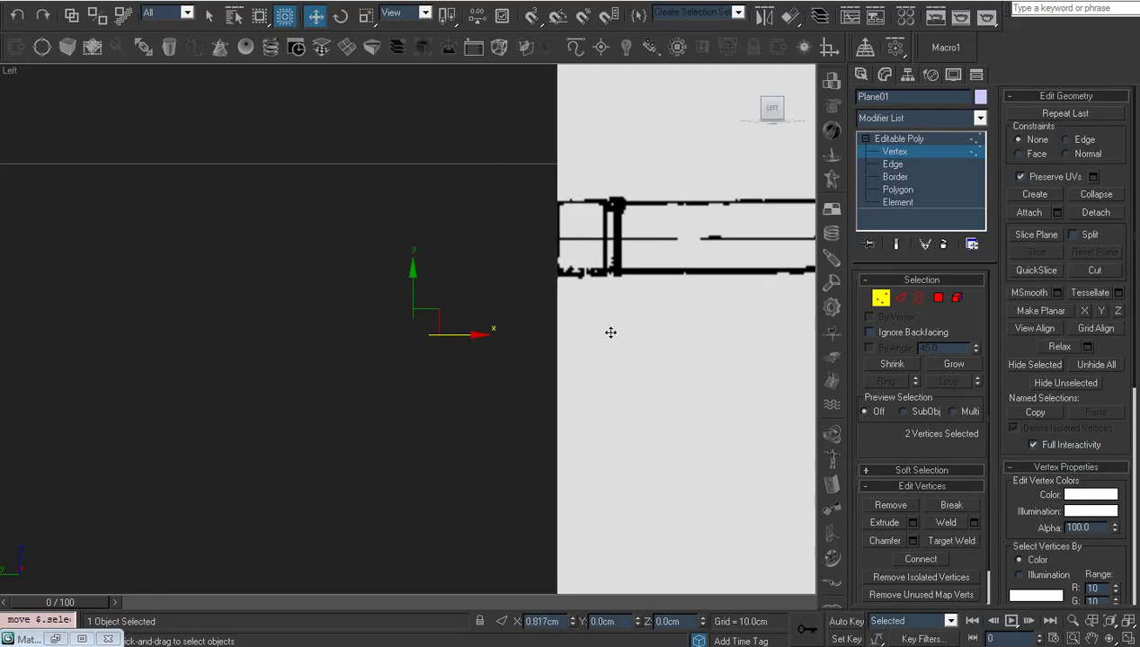
key("ctrl+alt+z")
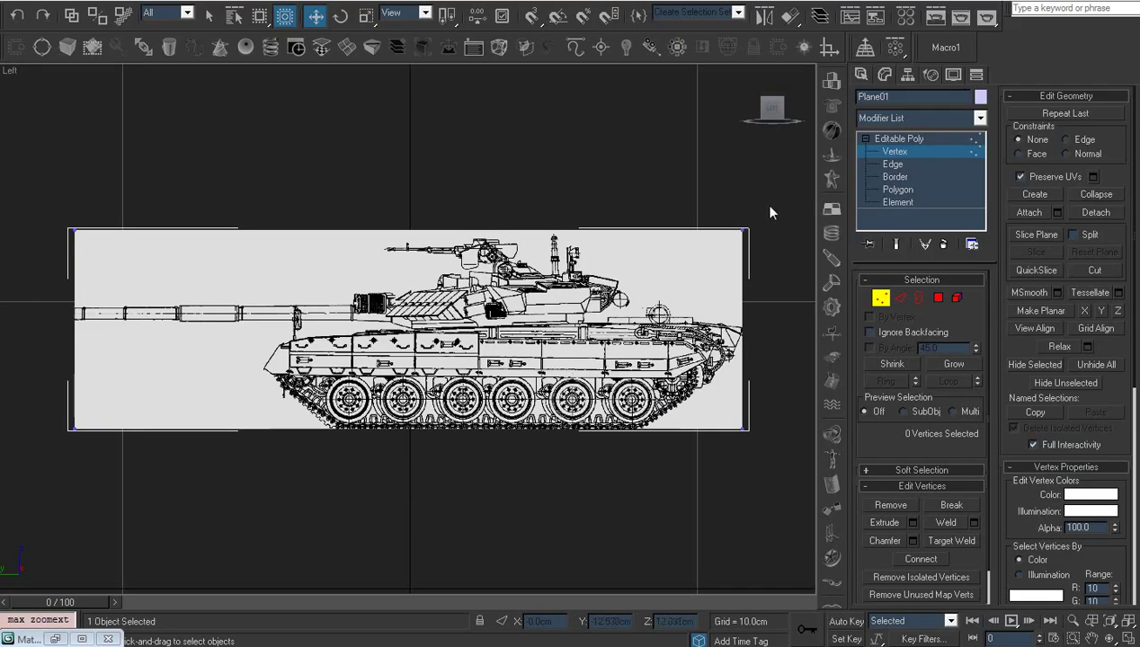
Lower the top edge vertices toward the turret, then leave Vertex level.
left_click_drag(764, 211, 38, 249)
key("z")
scroll(409, 329, "up", 5)
middle_click_drag(414, 402, 207, 378)
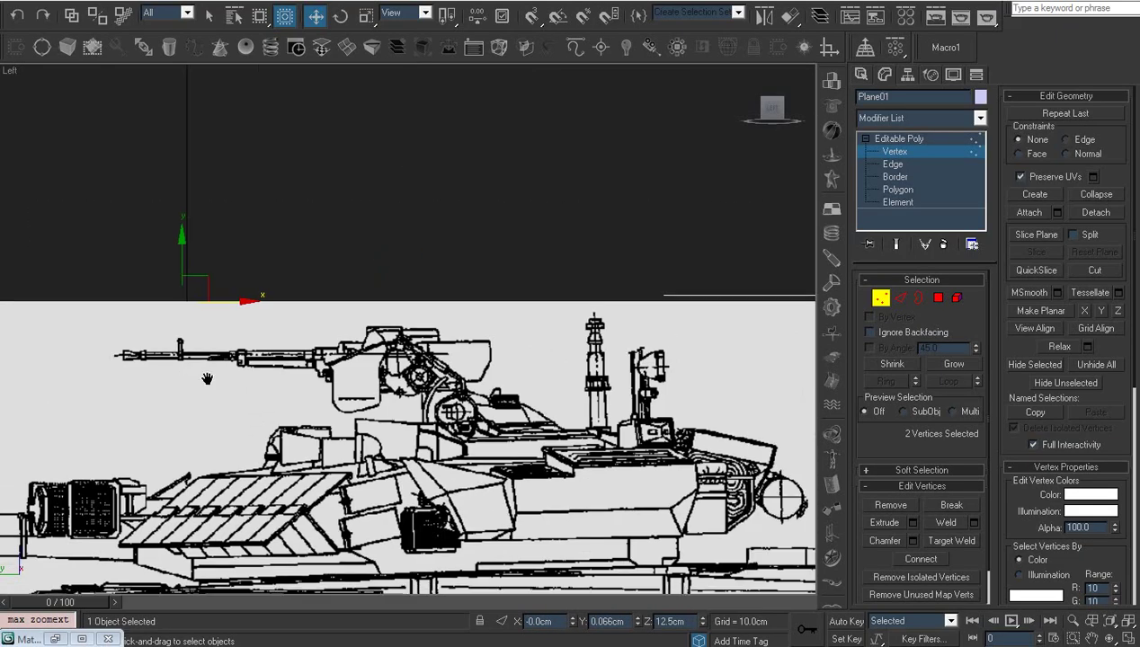
left_click_drag(190, 255, 290, 279)
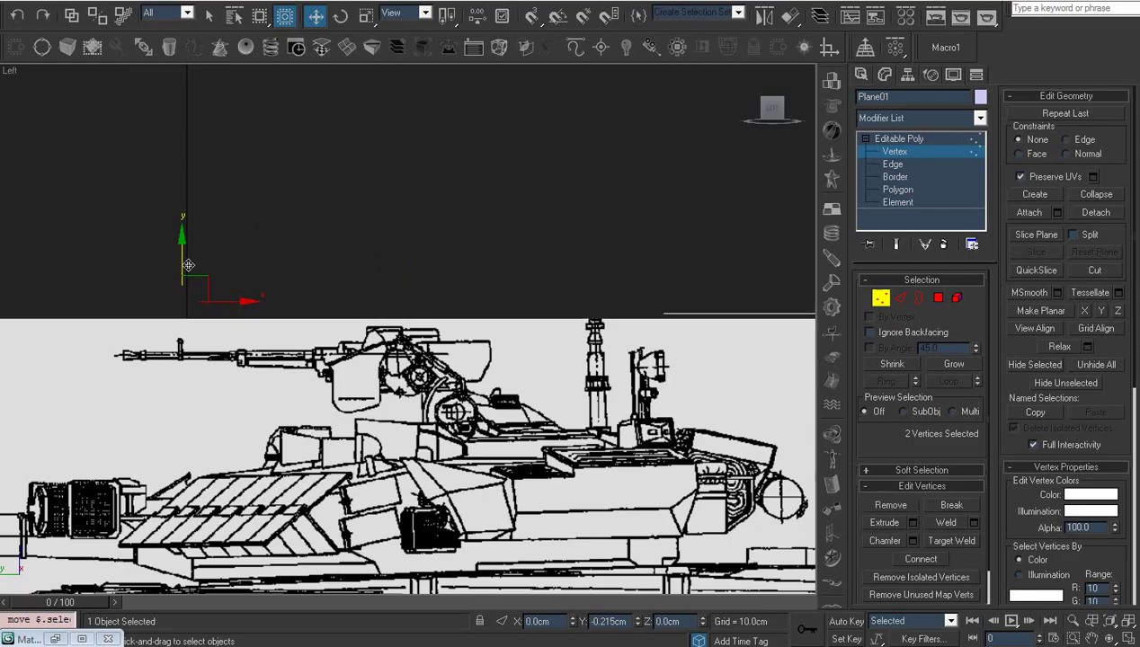
left_click(894, 151)
Shift-rotate the side-view plane in Front view to clone it as one Copy named Plane02.
key("z")
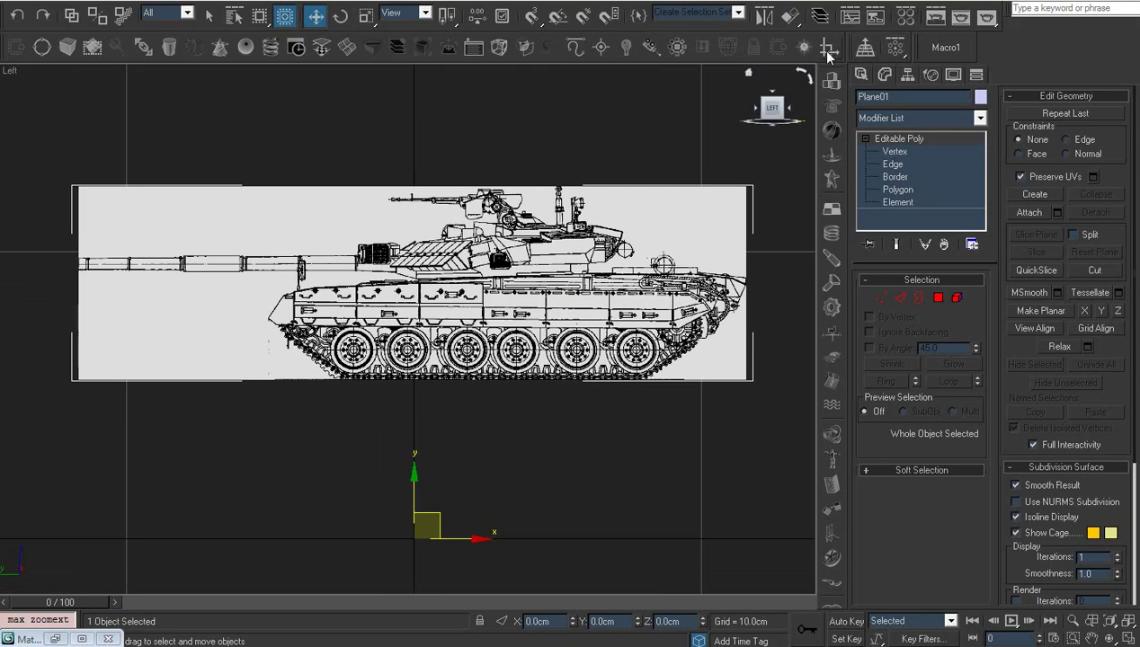
right_click(526, 290)
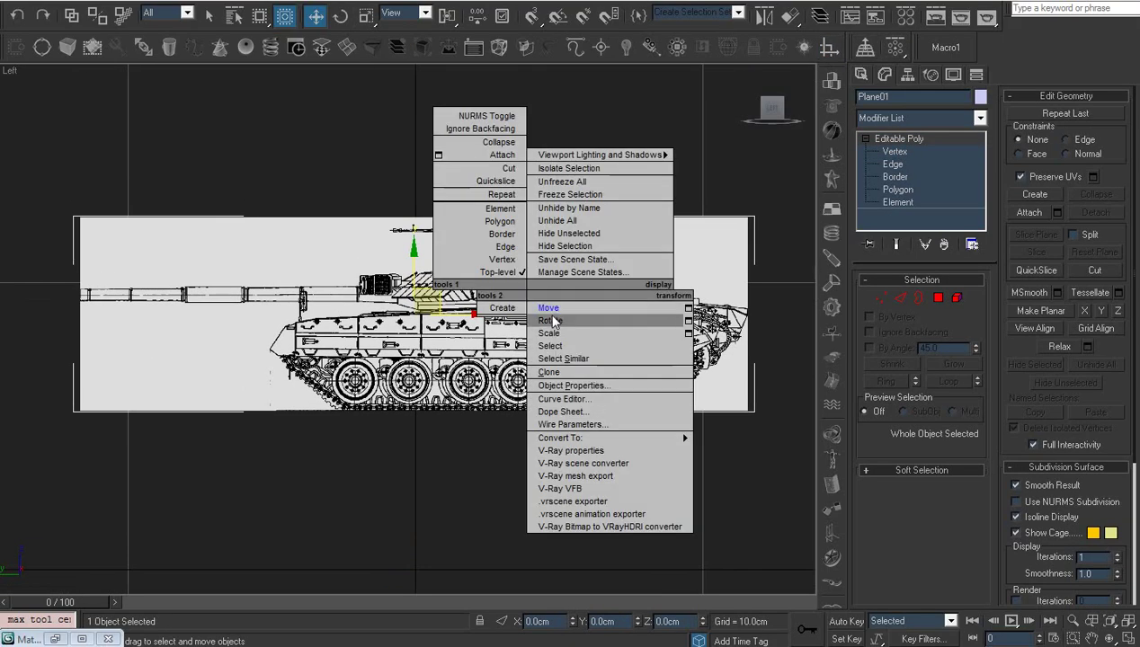
left_click(552, 321)
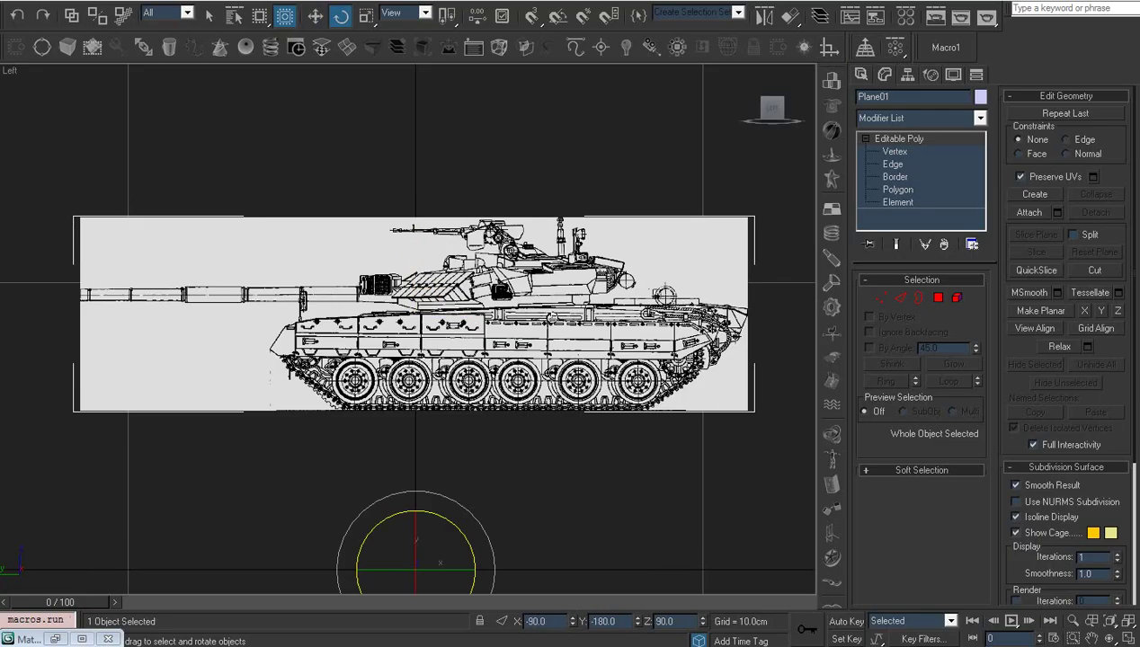
left_click(832, 52)
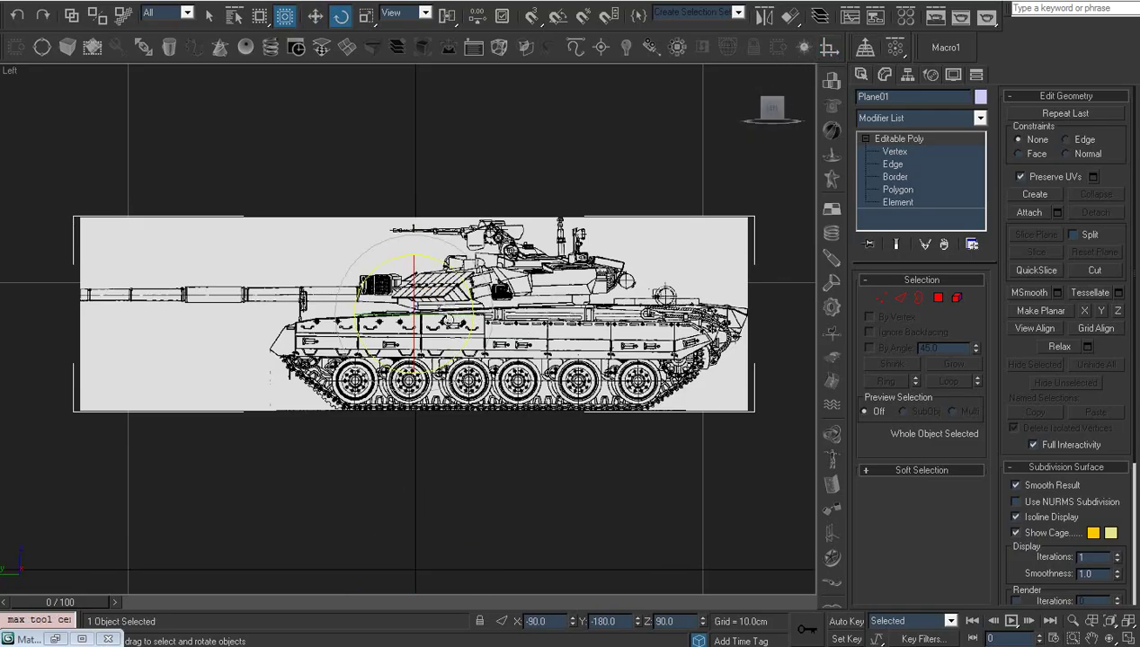
key("f")
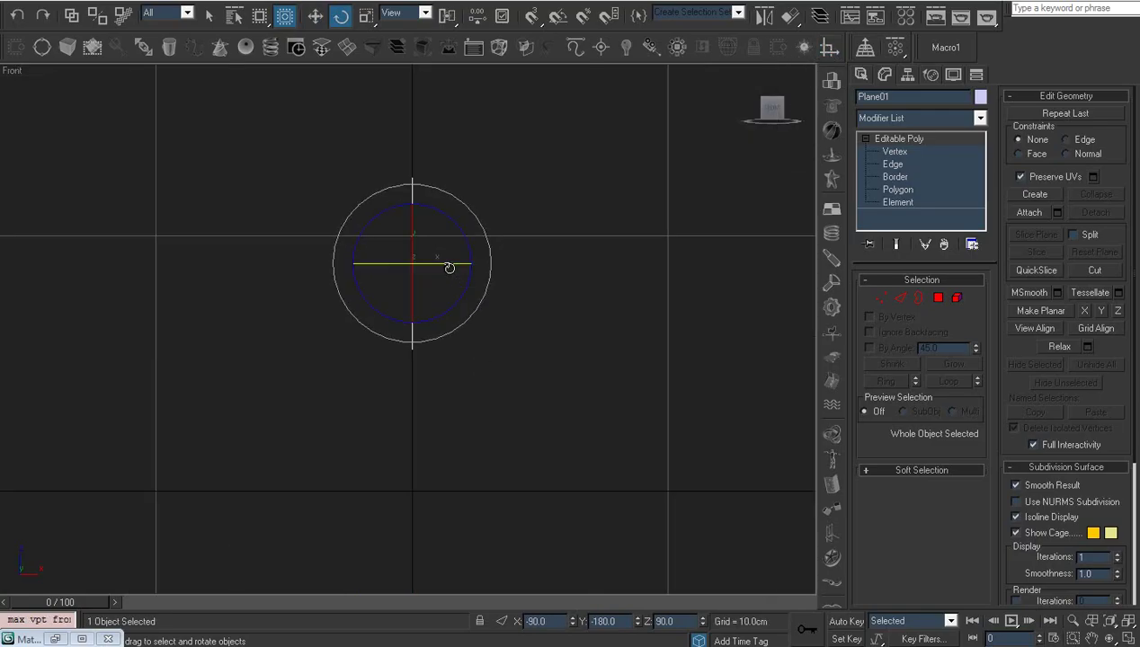
left_click_drag(448, 264, 333, 269, "shift")
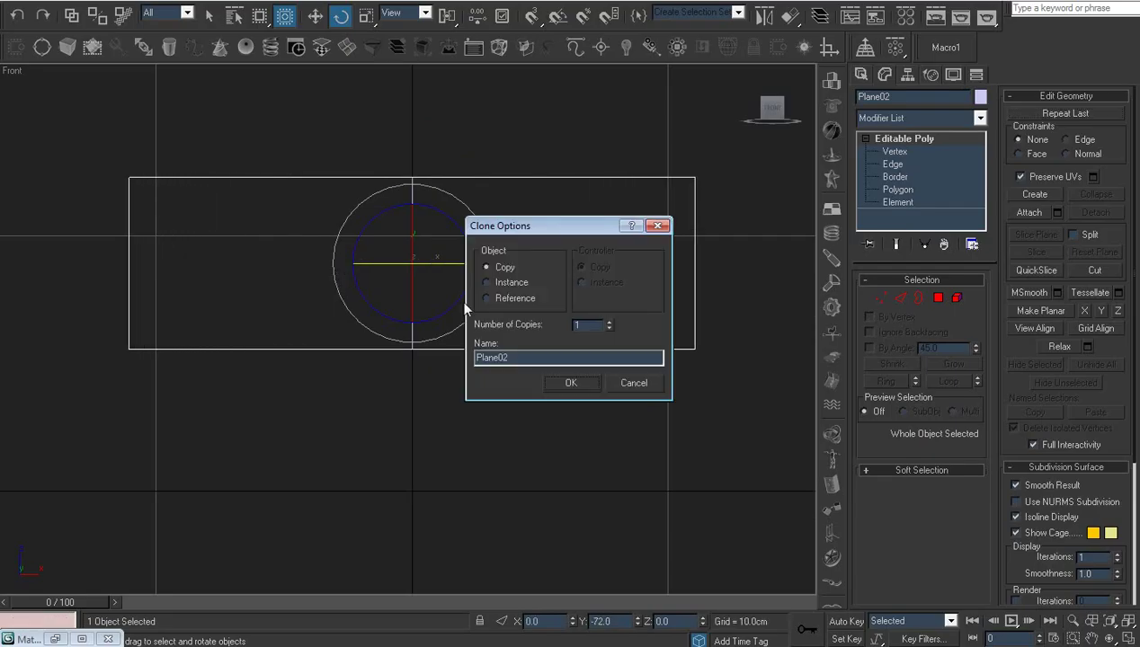
Confirm the Plane02 copy and set its rotation to X 90, Y 0, Z 0.
left_click(559, 384)
right_click(554, 333)
left_click(573, 347)
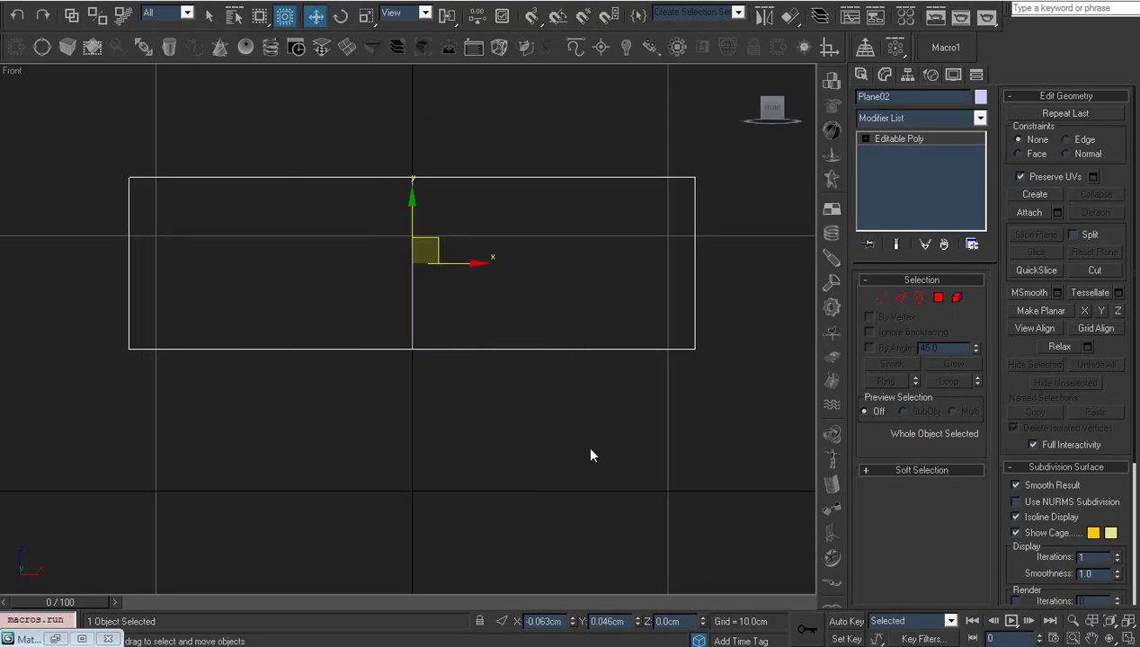
right_click(590, 416)
left_click(610, 437)
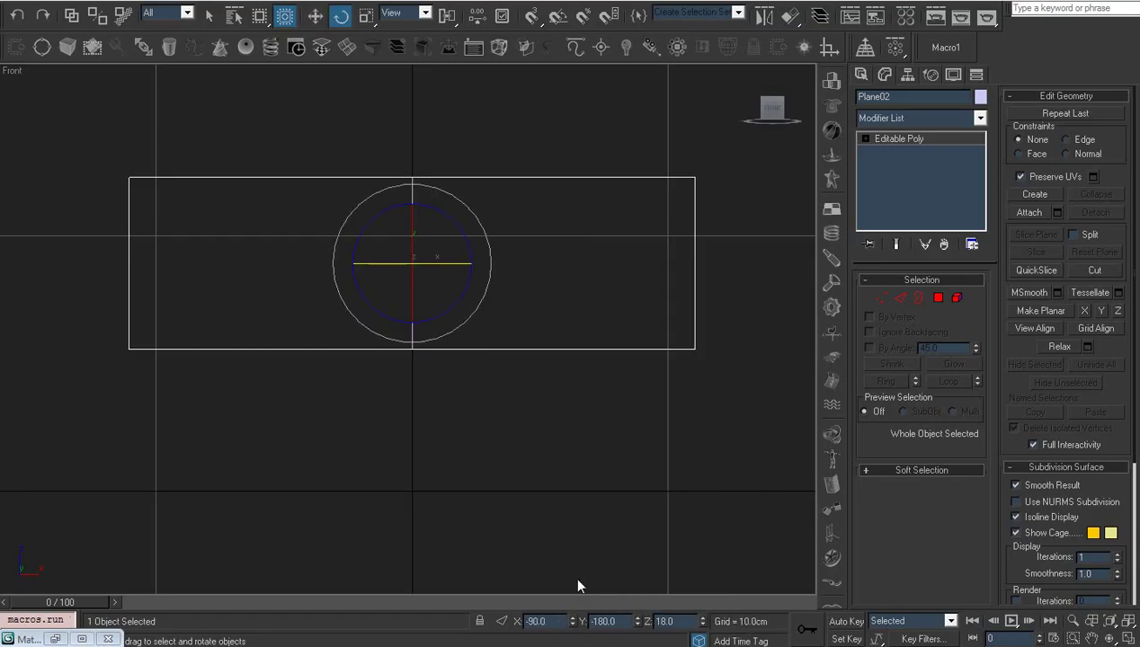
double_click(677, 621)
type("-90")
key("Return")
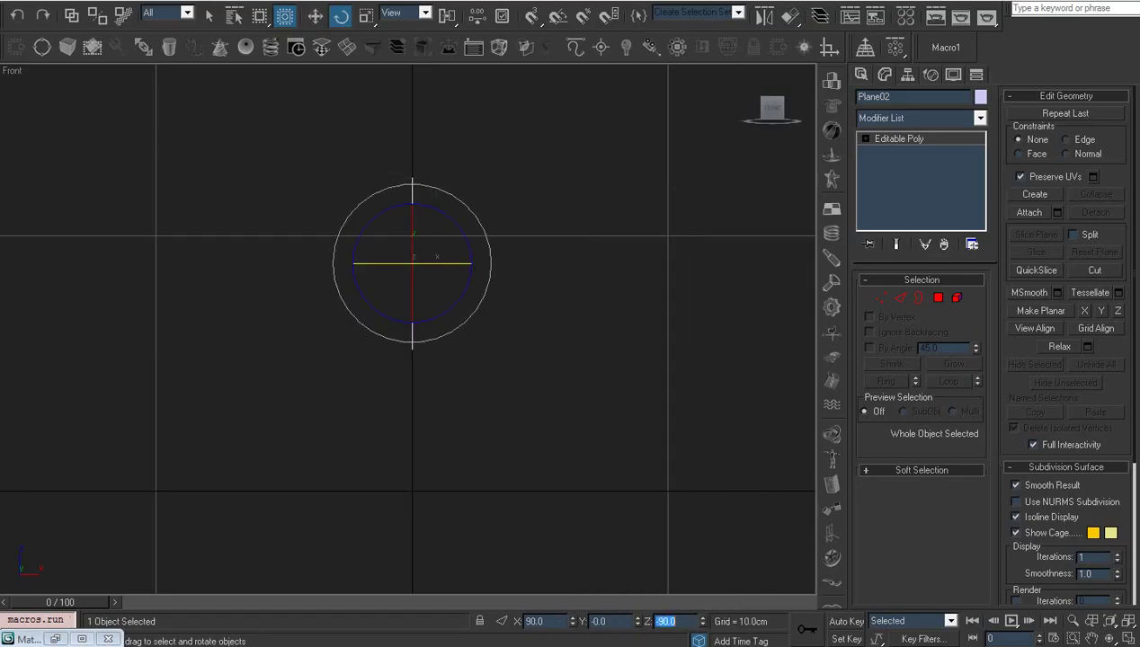
type("0")
key("Return")
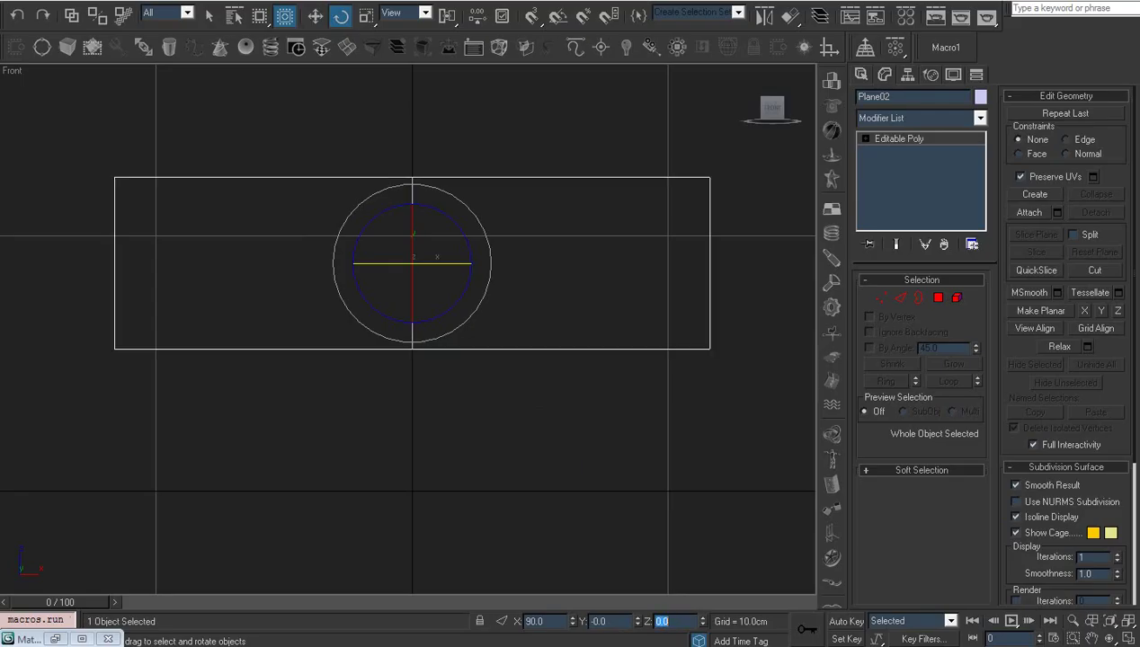
Switch the viewport to shaded display so the planes show their blueprint textures.
right_click(9, 72)
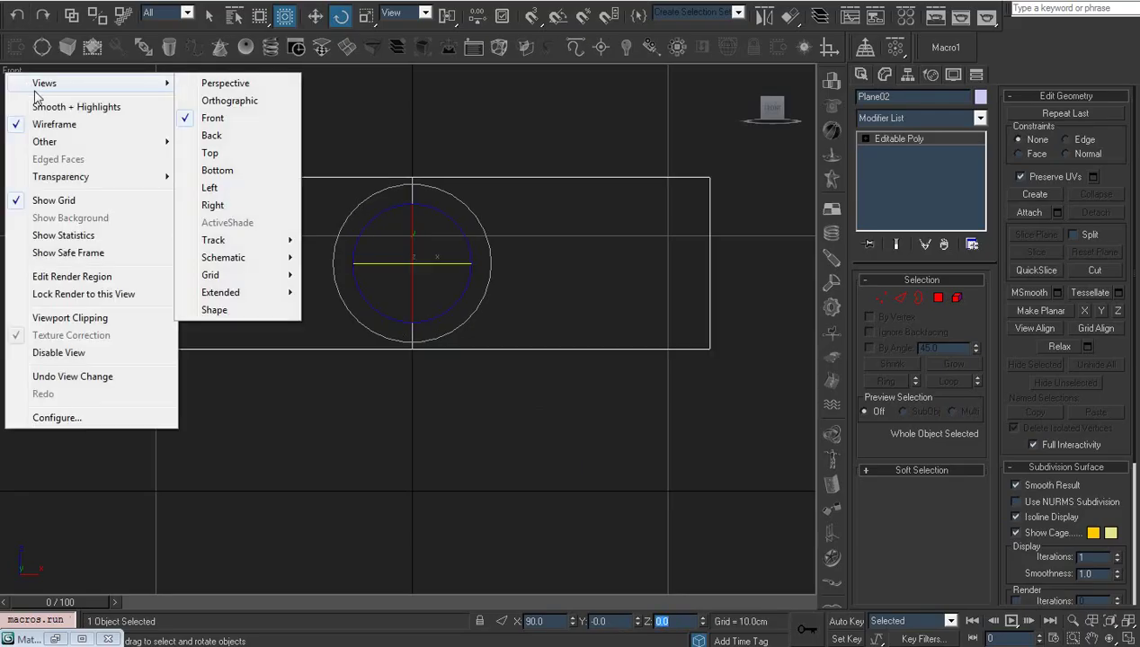
mouse_move(45, 142)
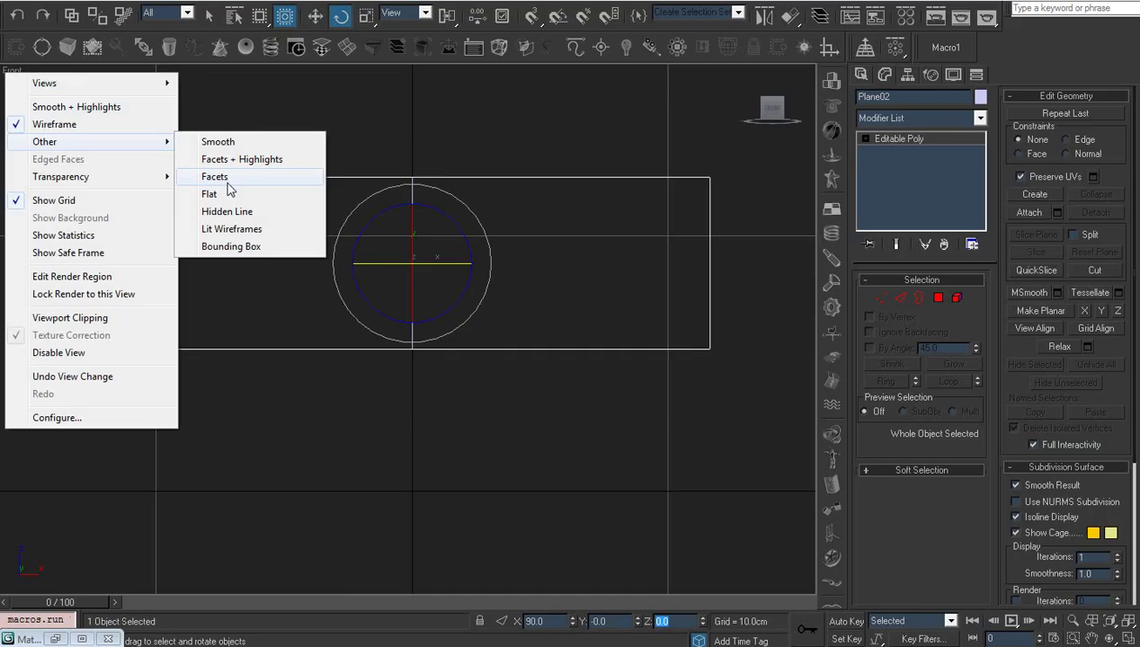
left_click(227, 184)
scroll(615, 194, "up", 2)
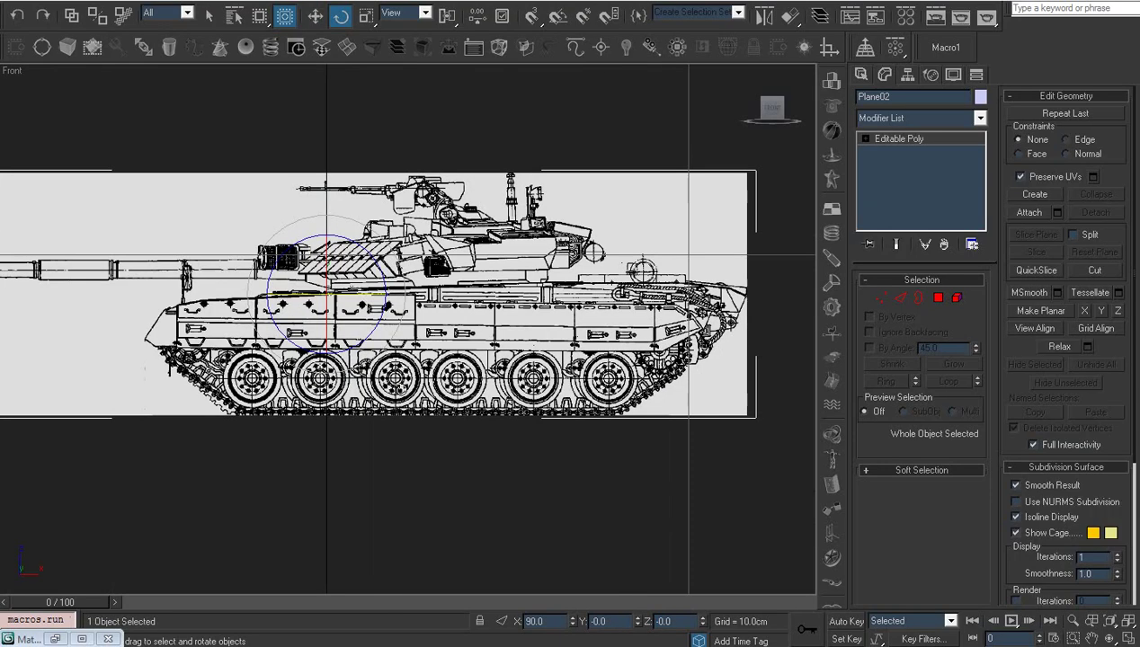
scroll(400, 387, "down", 2)
In Vertex mode, stretch Plane02's bottom edge down to include the front-view drawing.
key("1")
left_click_drag(685, 376, 471, 345)
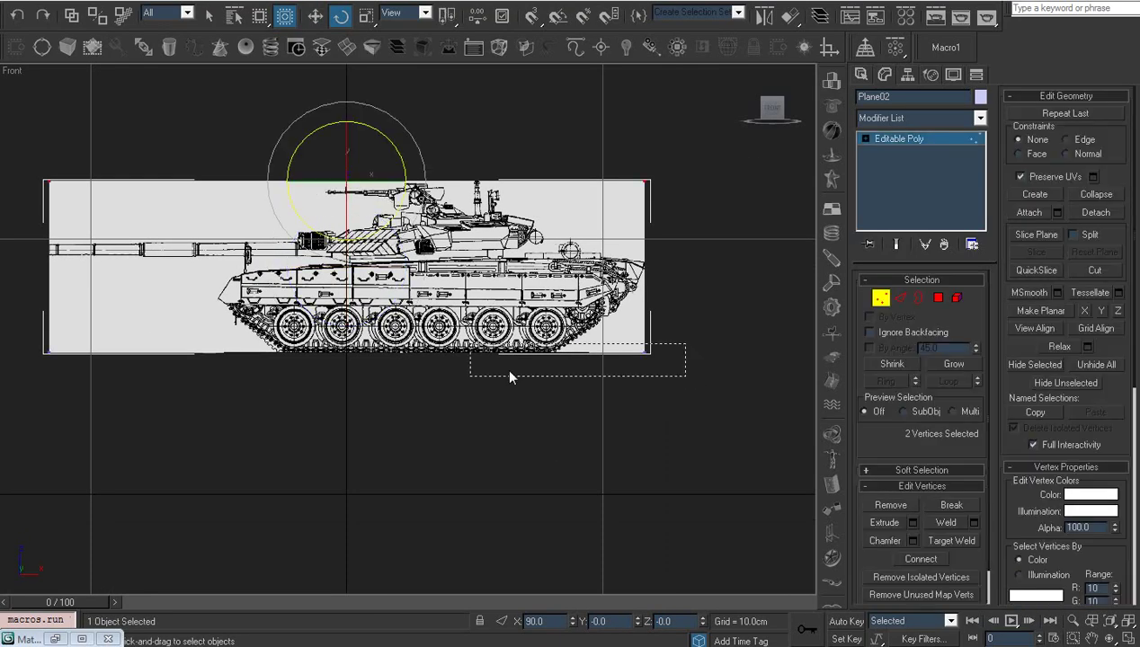
left_click_drag(510, 377, 18, 394)
right_click(229, 420)
left_click(308, 423)
middle_click_drag(309, 423, 306, 384)
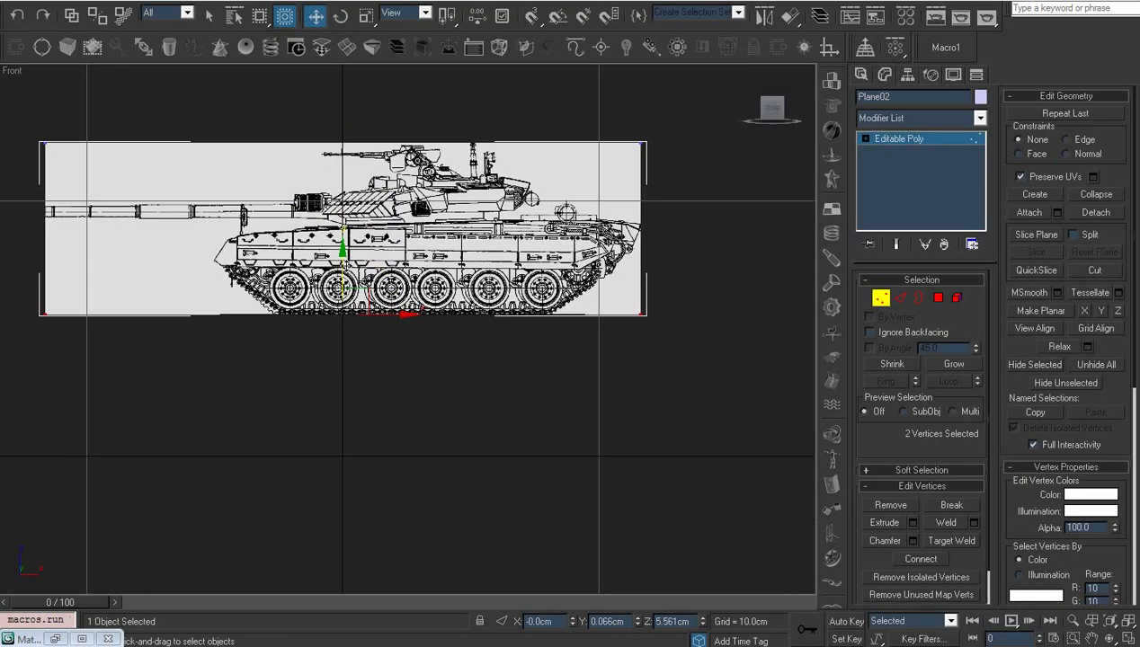
left_click_drag(342, 261, 350, 514)
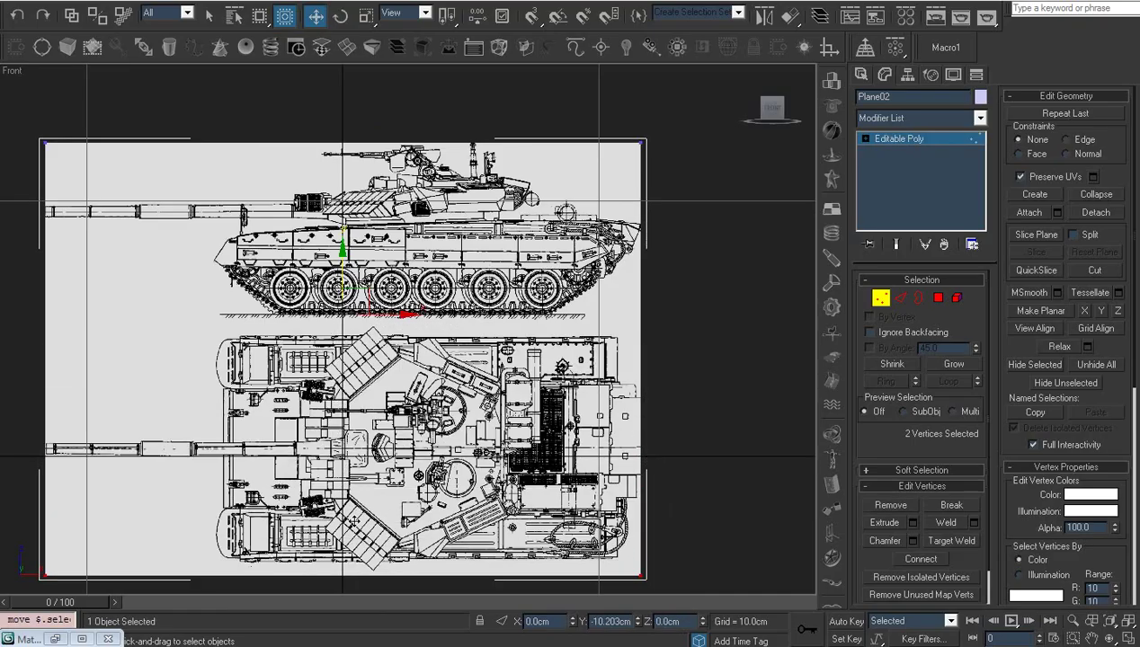
middle_click_drag(351, 571, 334, 364)
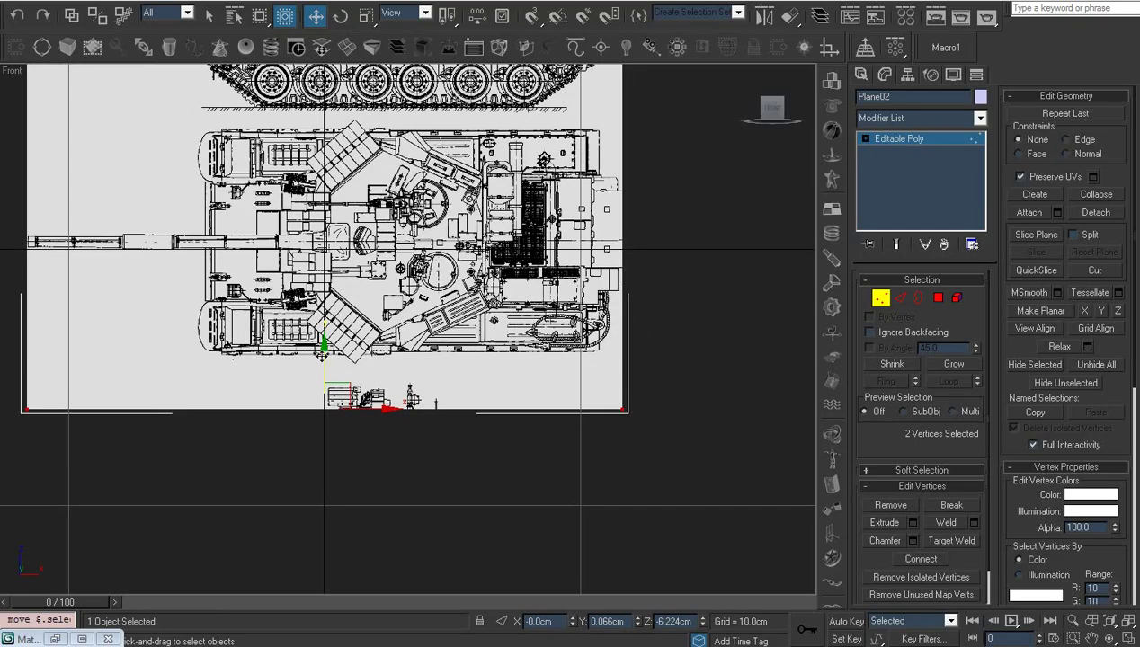
left_click_drag(321, 353, 326, 495)
Align Plane02's bottom edge with the blueprint's lower border.
key("z")
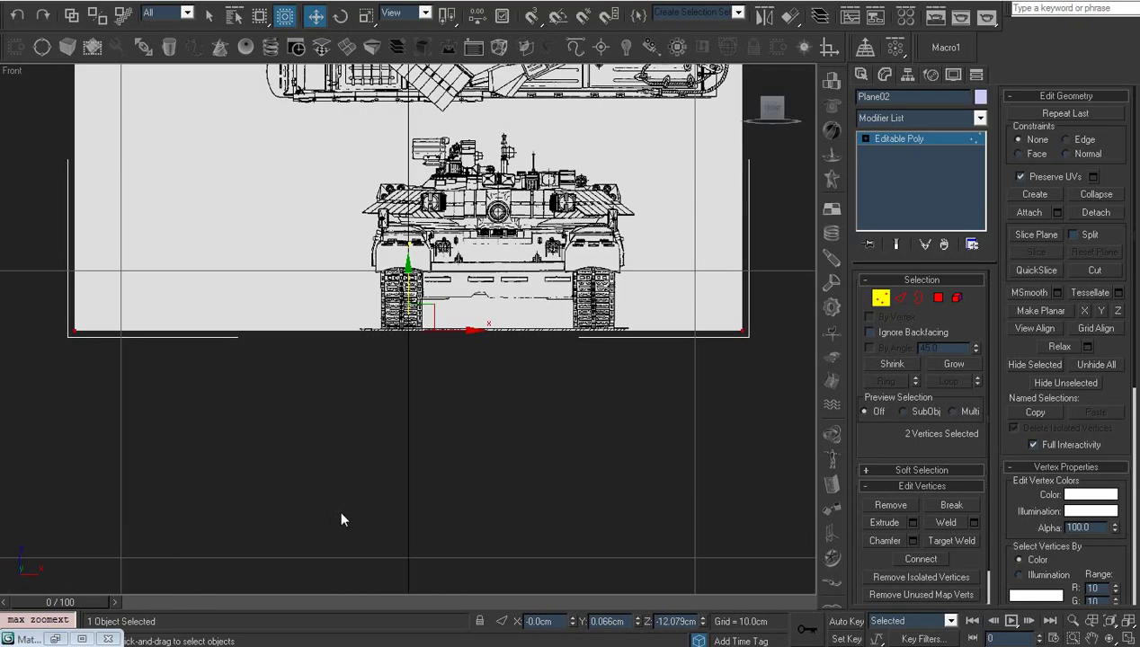
scroll(451, 394, "up", 5)
scroll(451, 395, "up", 5)
left_click_drag(273, 431, 272, 432)
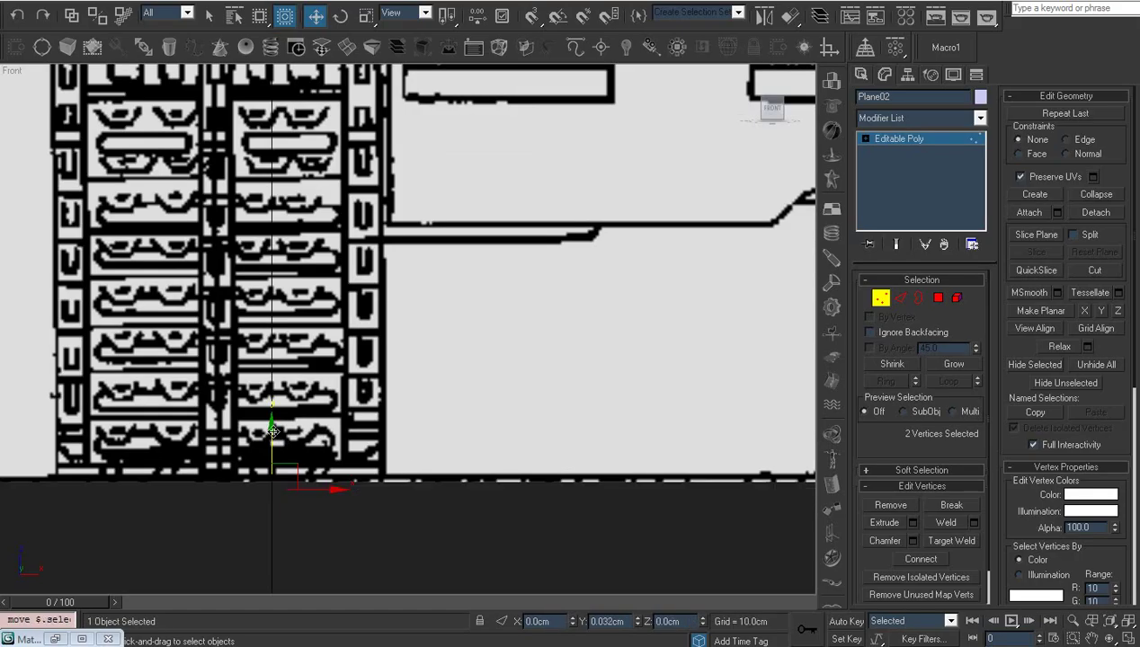
key("ctrl+d")
key("z")
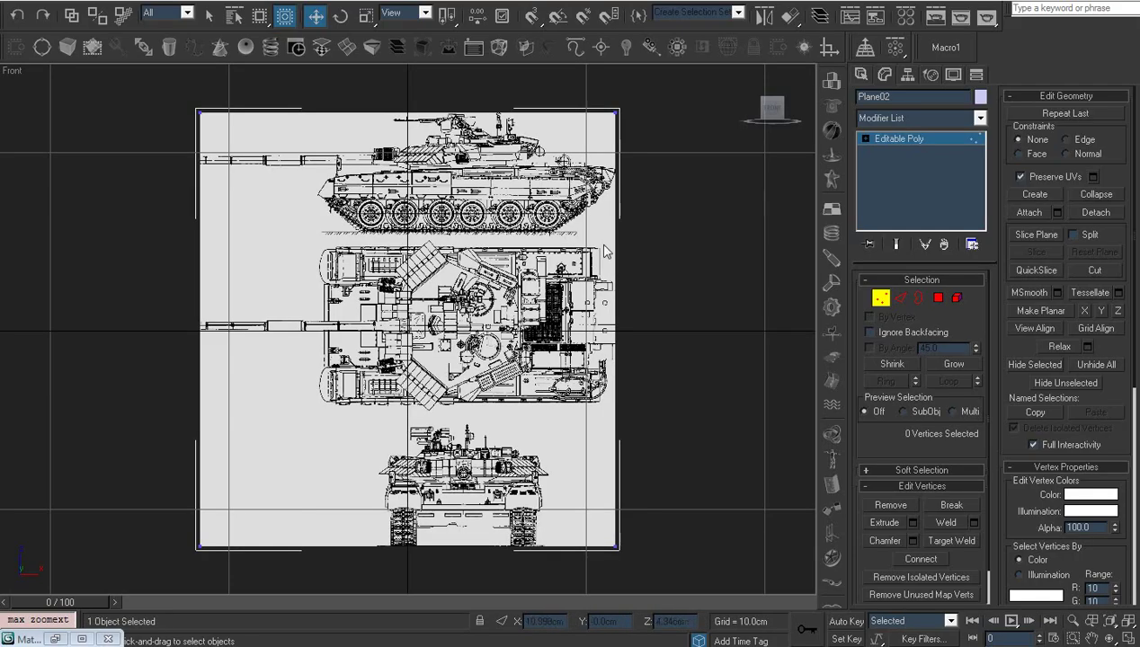
Lower Plane02's top edge past the side view to just above the turret.
left_click_drag(641, 95, 184, 183)
left_click_drag(402, 73, 433, 375)
scroll(433, 375, "up", 3)
scroll(432, 375, "up", 5)
middle_click_drag(453, 414, 255, 274)
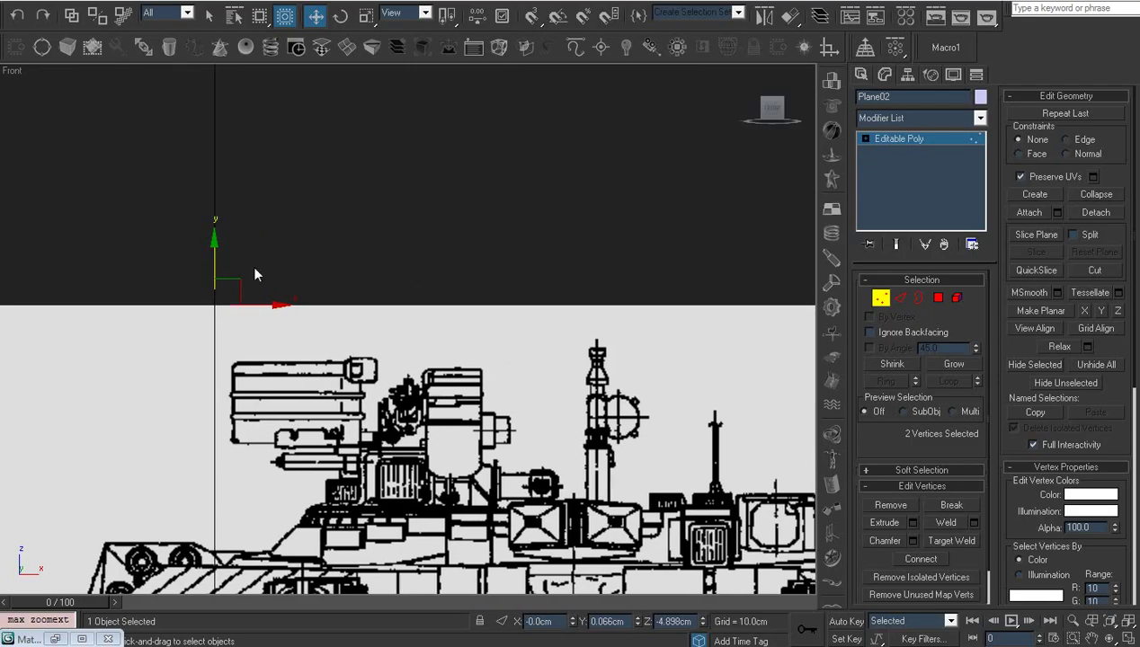
left_click_drag(213, 256, 225, 294)
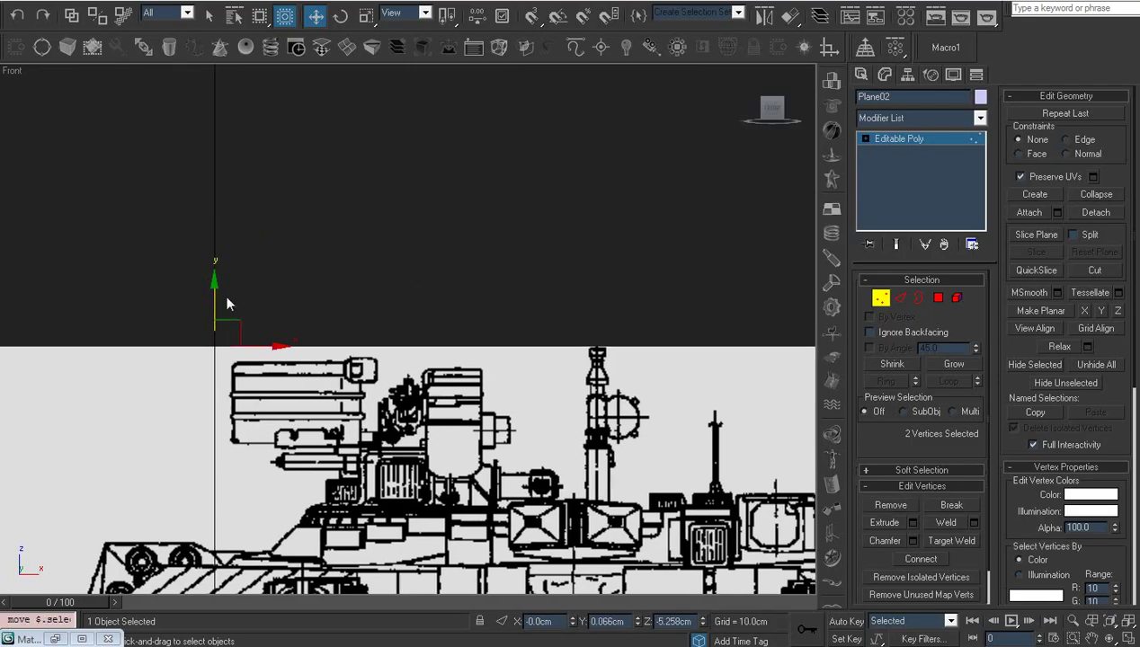
key("ctrl+d")
key("z")
Move the right and left edges in to frame the front view, then exit Vertex level.
left_click_drag(787, 231, 785, 225)
key("z")
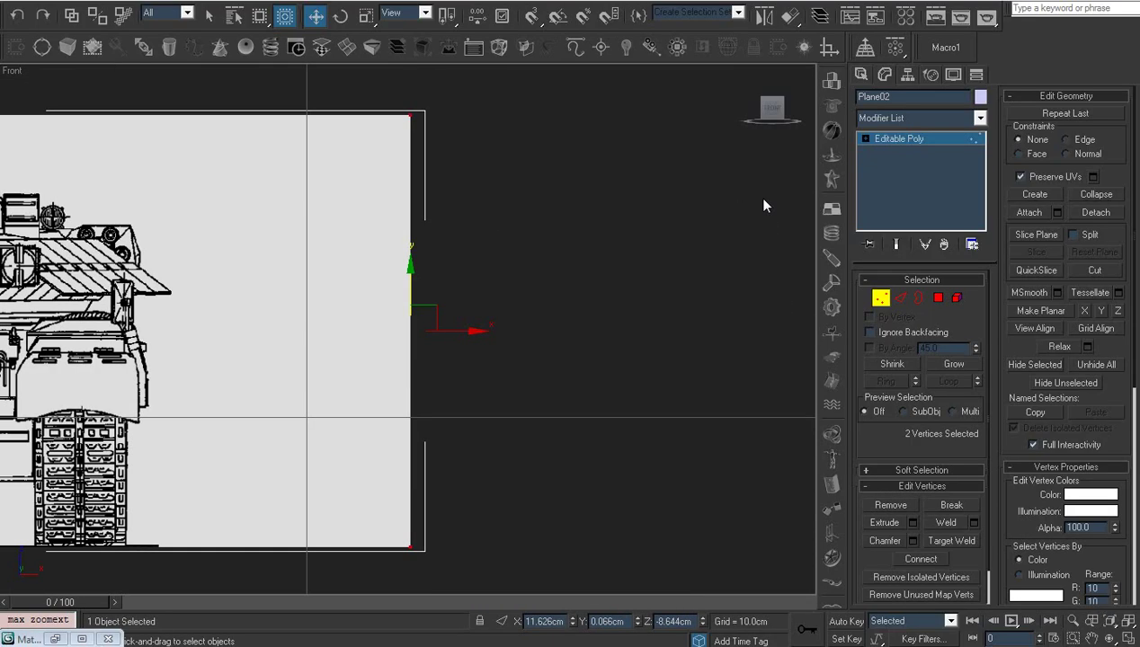
left_click_drag(432, 331, 216, 328)
key("z")
left_click_drag(358, 495, 28, 159)
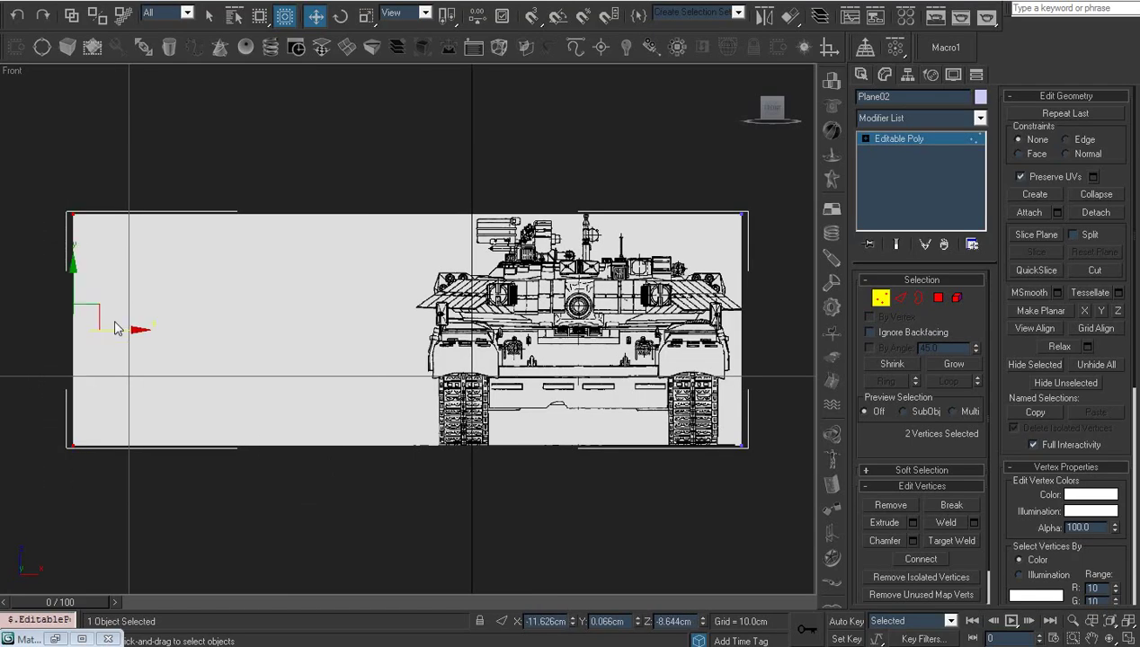
left_click_drag(117, 326, 461, 370)
key("z")
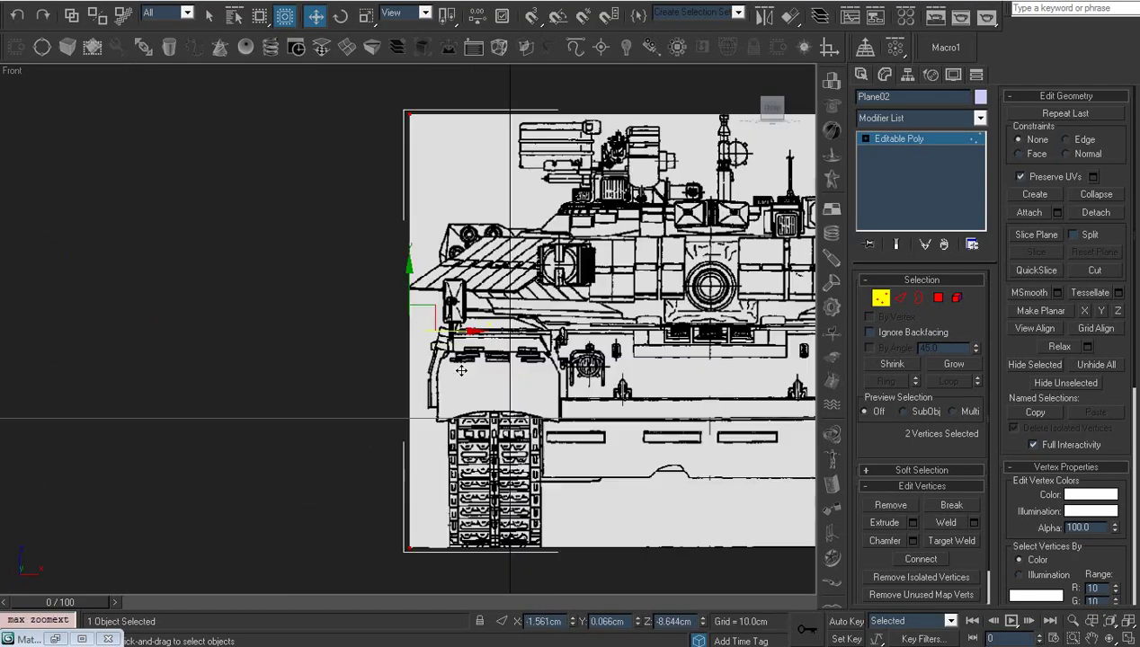
left_click(864, 140)
Frame Plane02 and try the transform-centre options, settling on the pivot at the selection centre.
key("z")
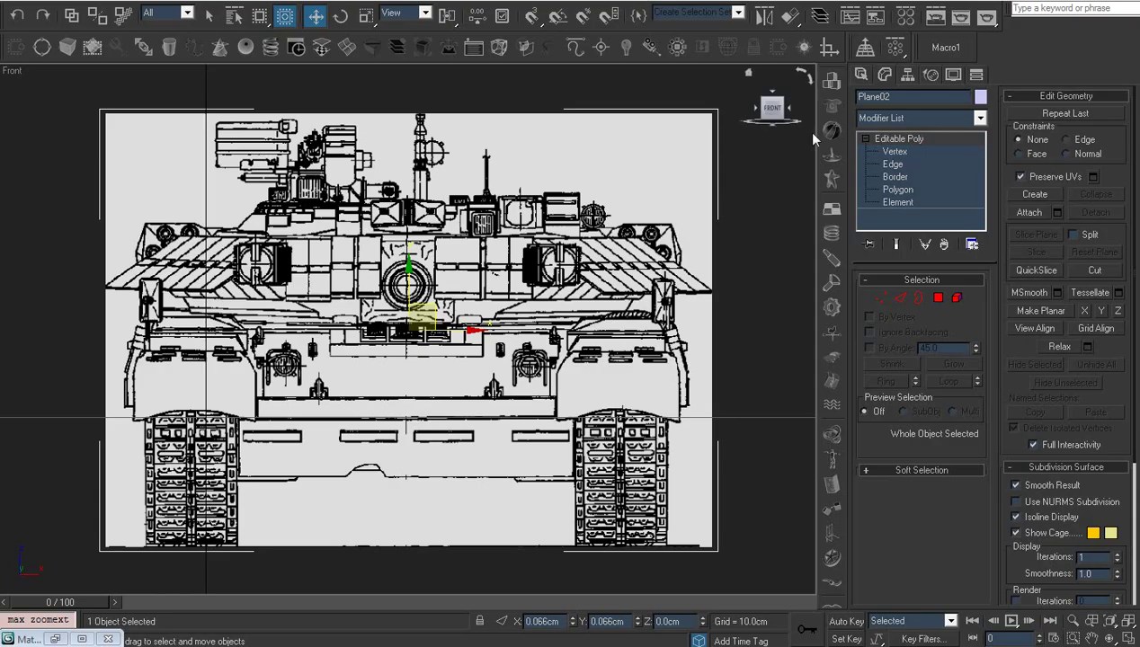
left_click(827, 50)
scroll(547, 285, "down", 5)
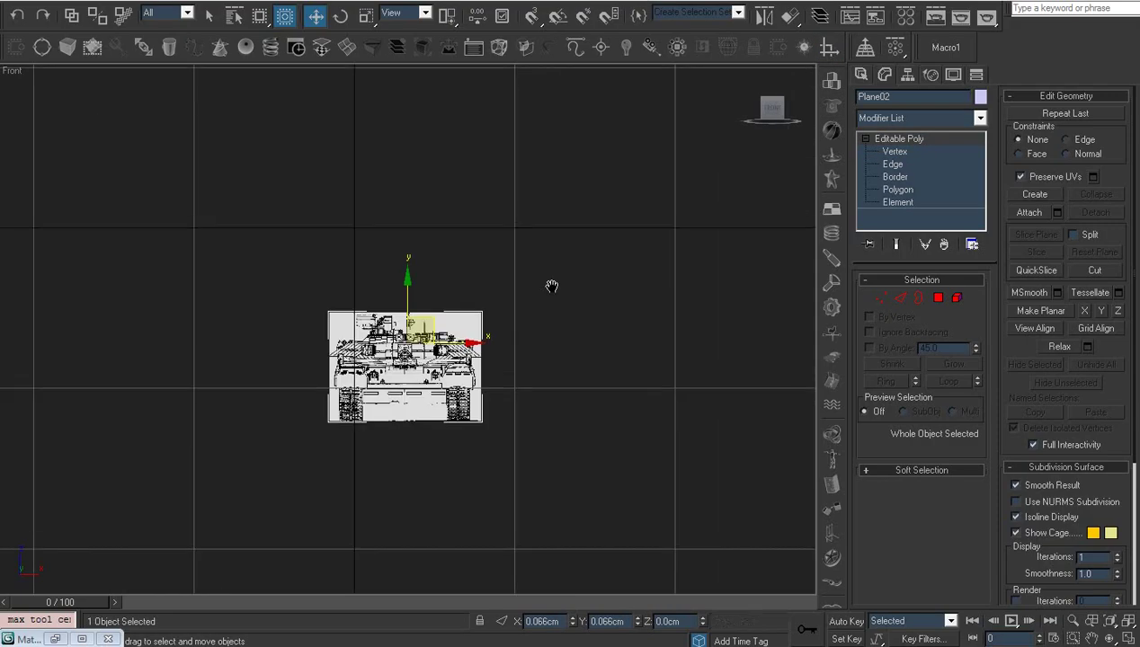
scroll(547, 285, "down", 2)
right_click(530, 290)
left_click(546, 308)
mouse_move(772, 109)
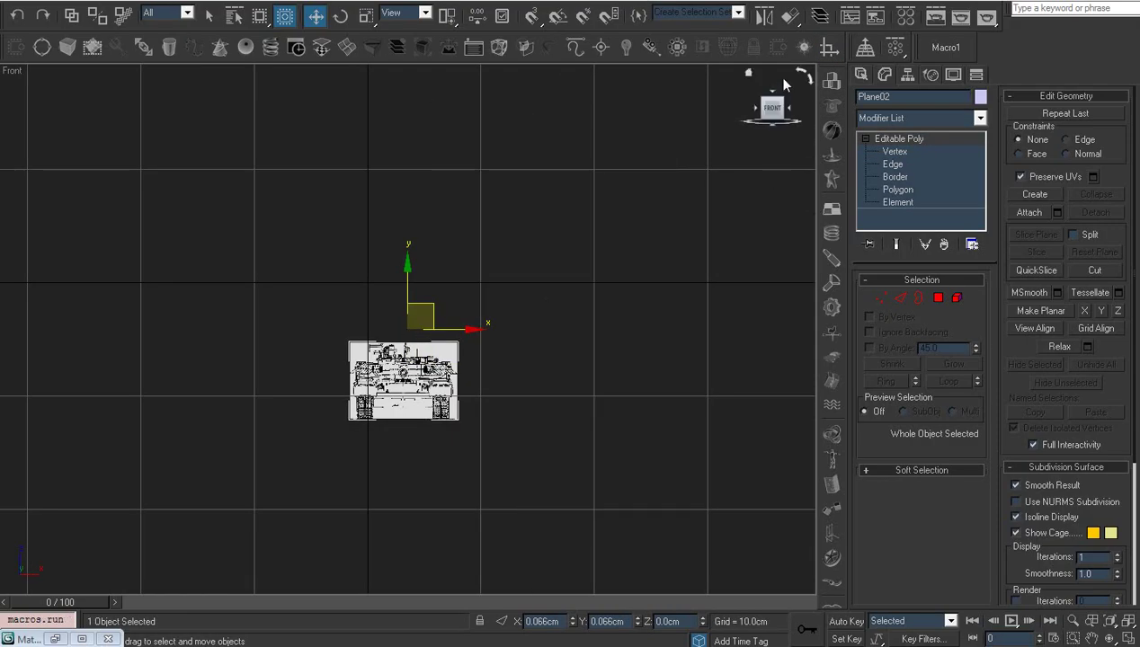
left_click(805, 47)
left_click(828, 51)
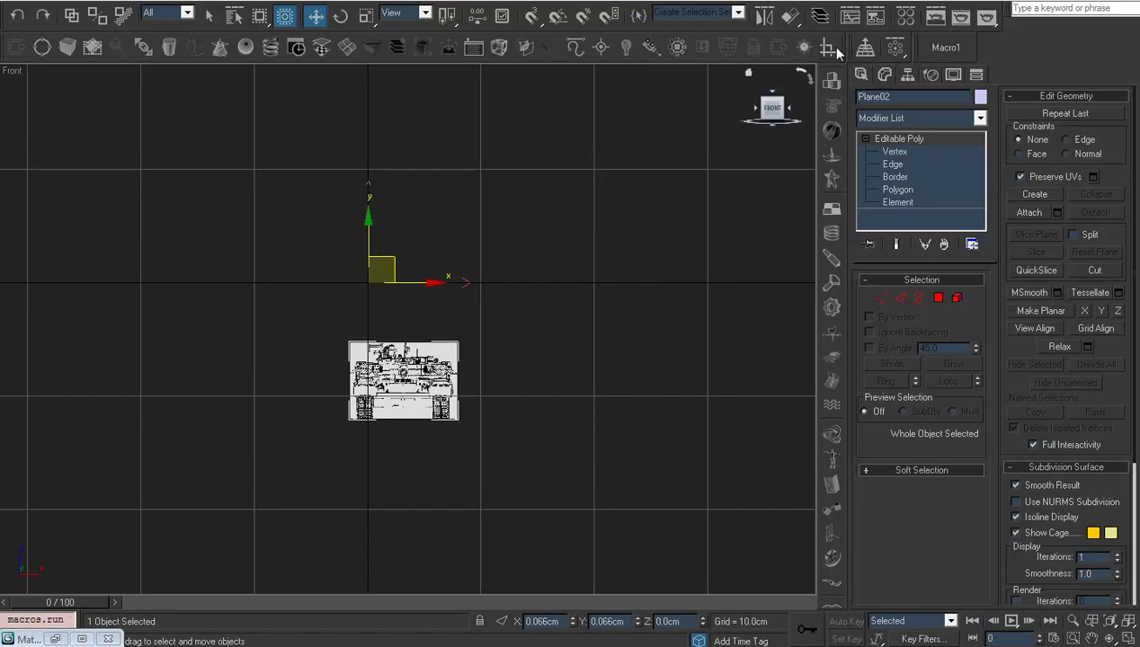
left_click(828, 50)
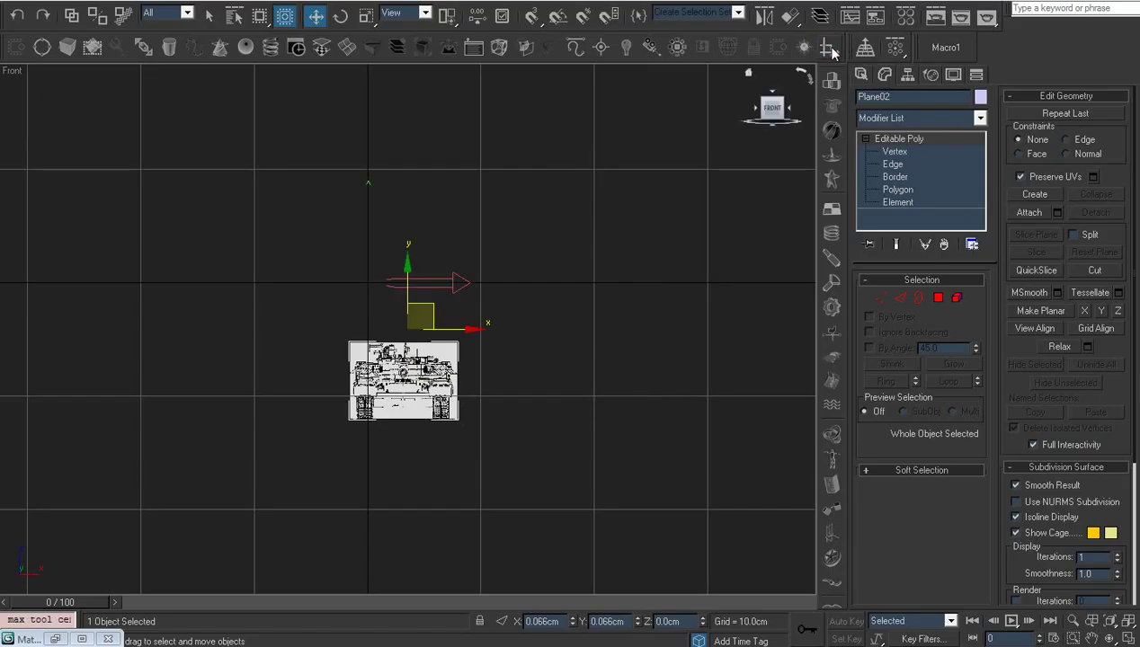
left_click(829, 50)
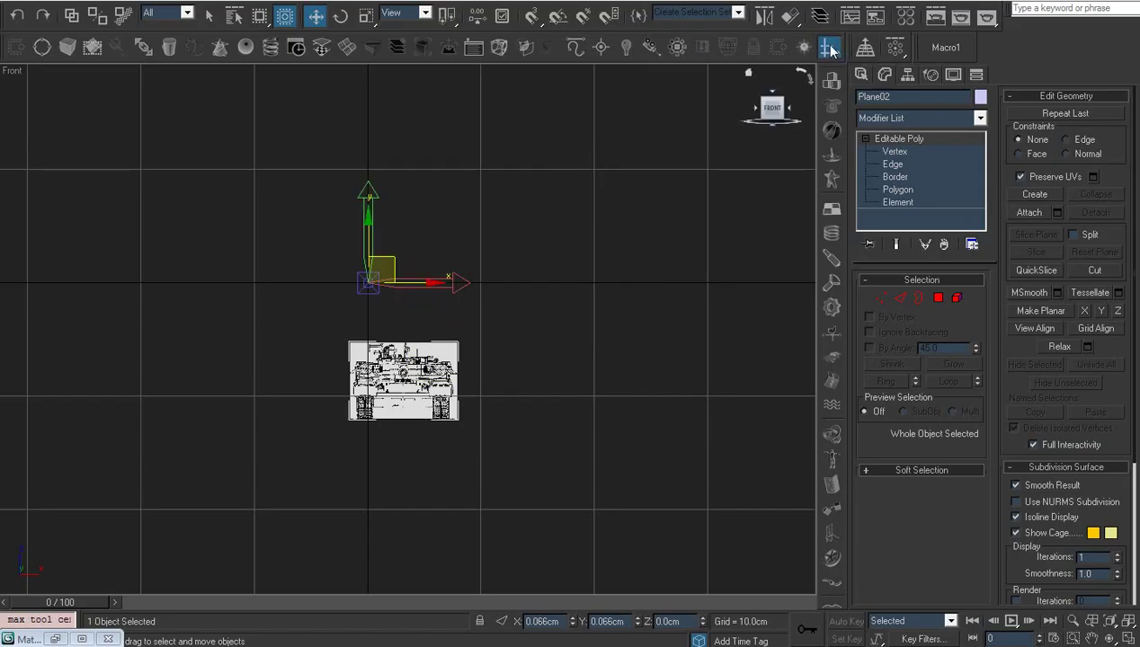
Zero Plane02's X and Y position spinners so it sits at 0, 0, 0 cm.
right_click(656, 490)
left_click(639, 559)
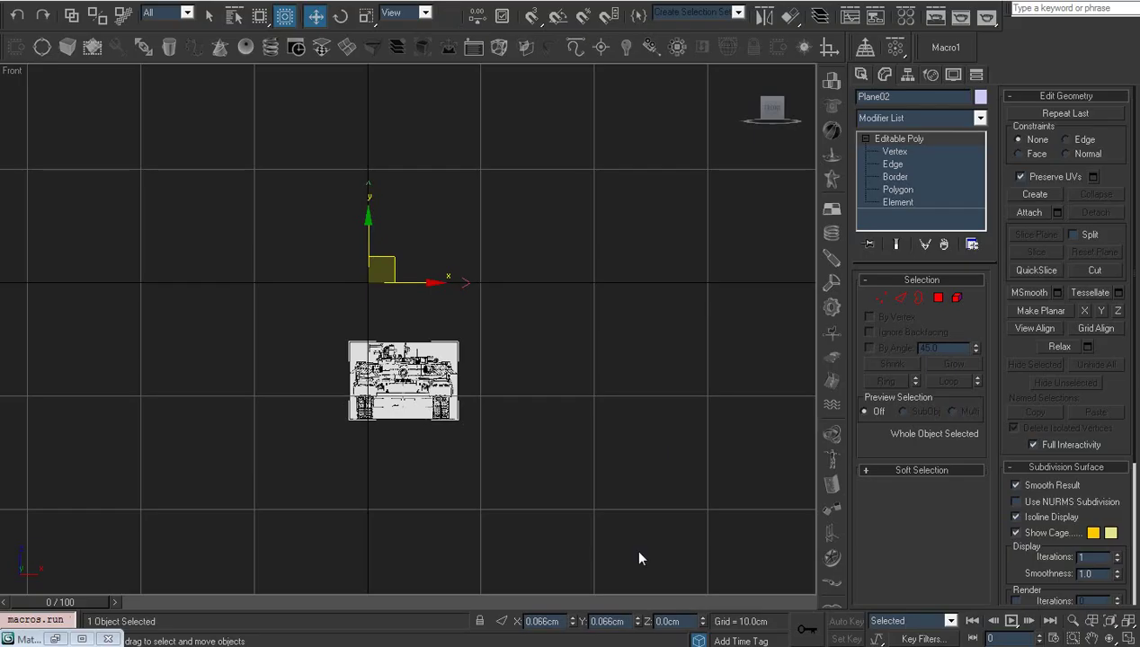
right_click(573, 623)
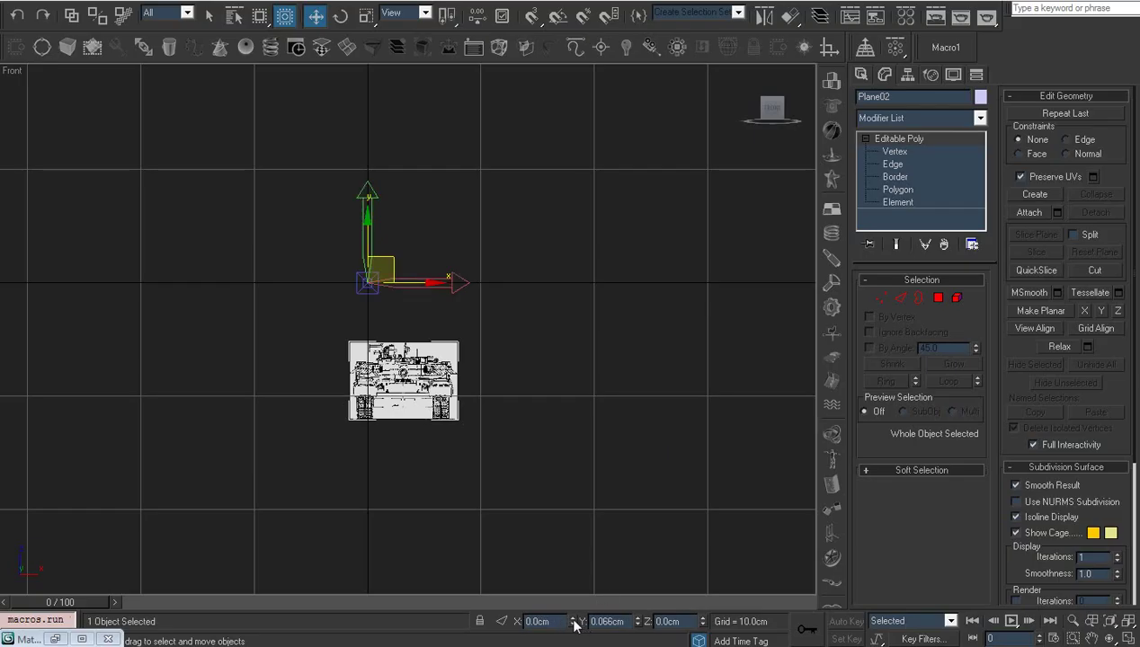
left_click(826, 51)
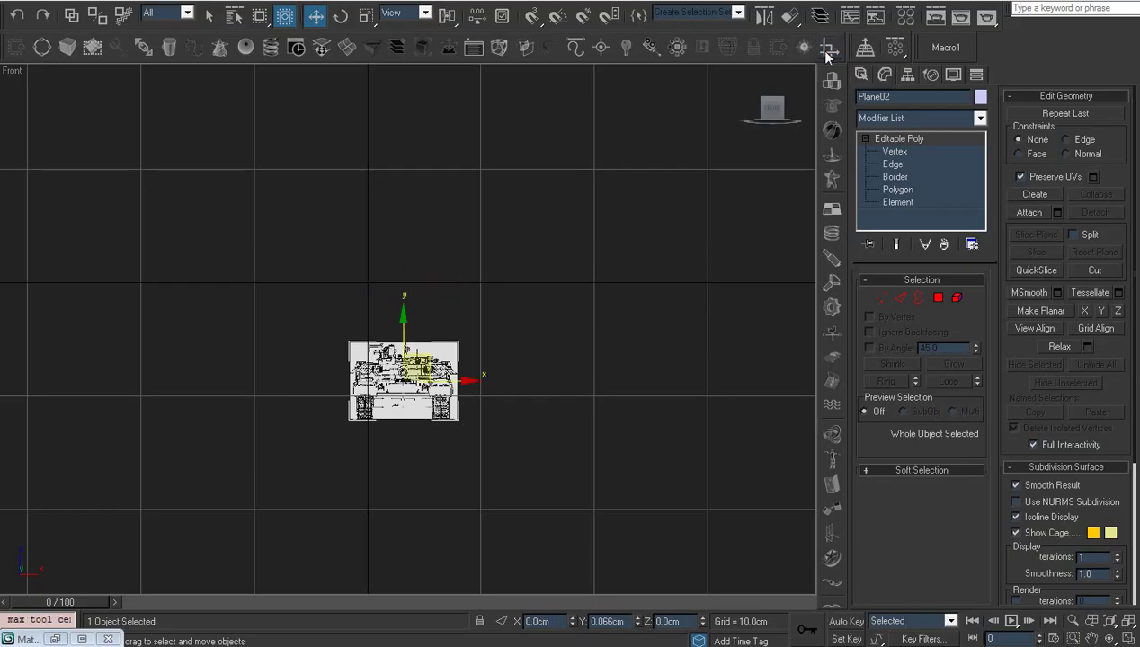
right_click(638, 622)
mouse_move(562, 428)
middle_mouse_down("alt")
mouse_move(501, 454)
mouse_move(505, 401)
mouse_move(448, 310)
middle_mouse_up("alt")
Align Plane02 to the dark side plane Plane01 using Center to Center.
left_click(447, 310)
right_click(553, 319)
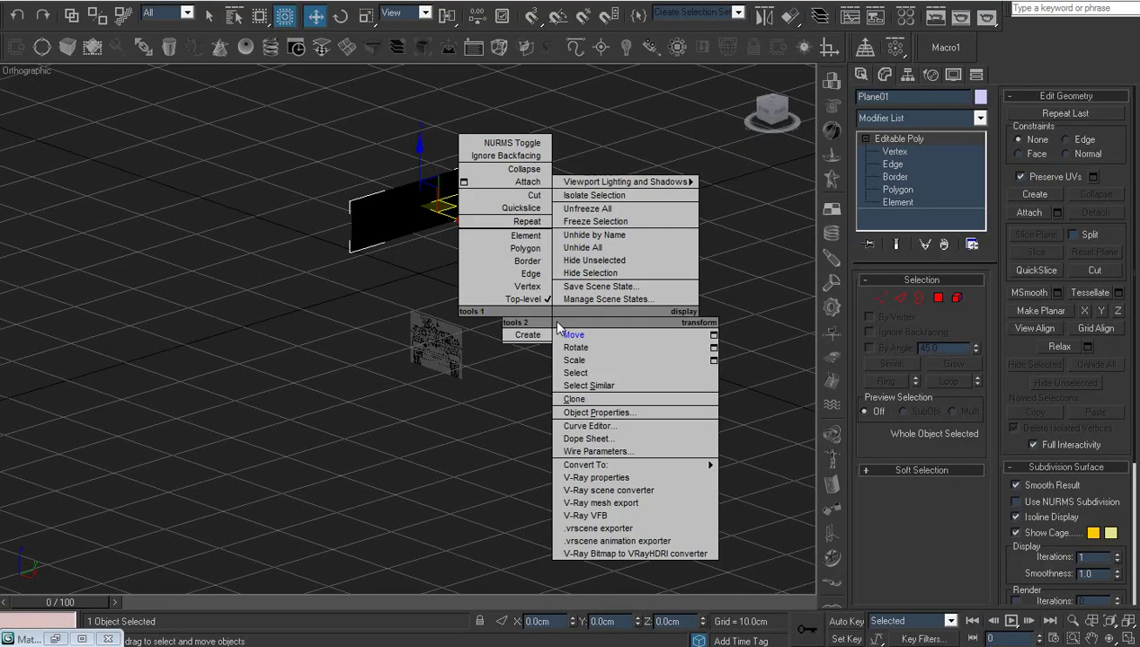
left_click(567, 334)
left_click(460, 356)
middle_click_drag(530, 338, 552, 376)
key("alt+a")
left_click(474, 243)
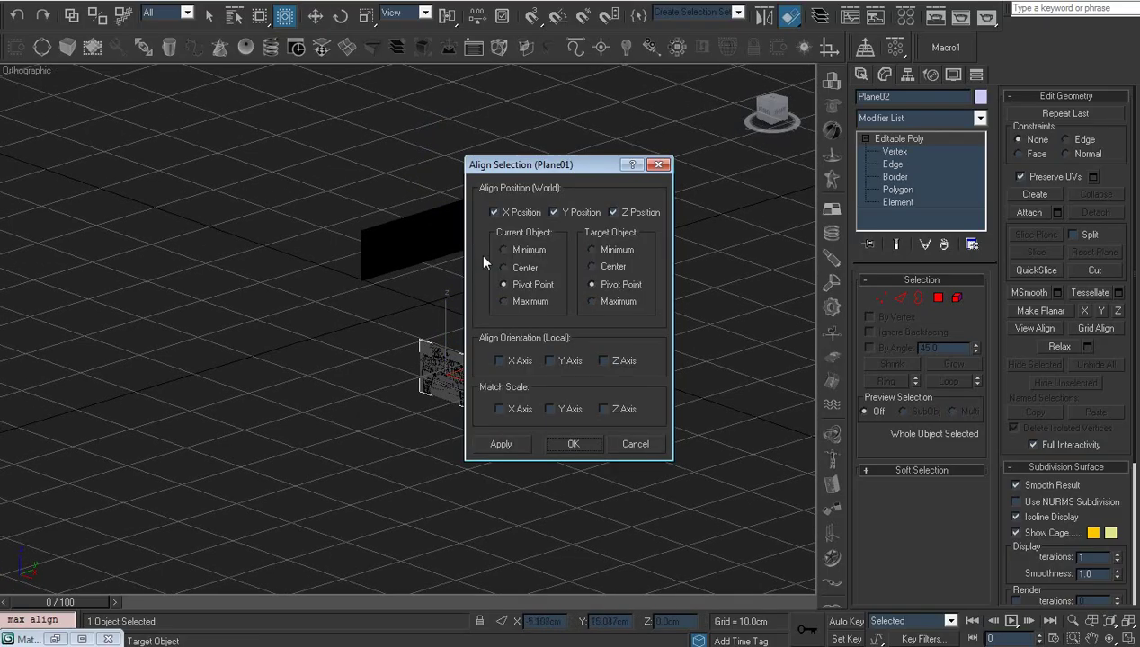
left_click(591, 267)
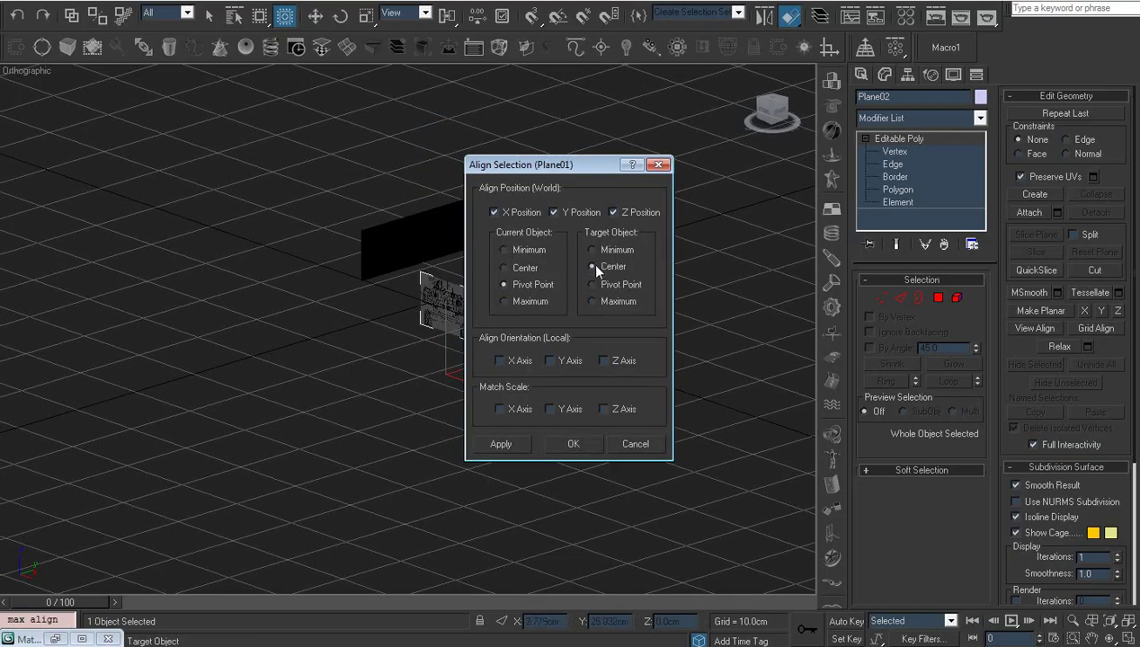
left_click(505, 267)
left_click(572, 443)
Move Plane02 along Y to 12.711 cm so it stands at the side plane's end.
key("z")
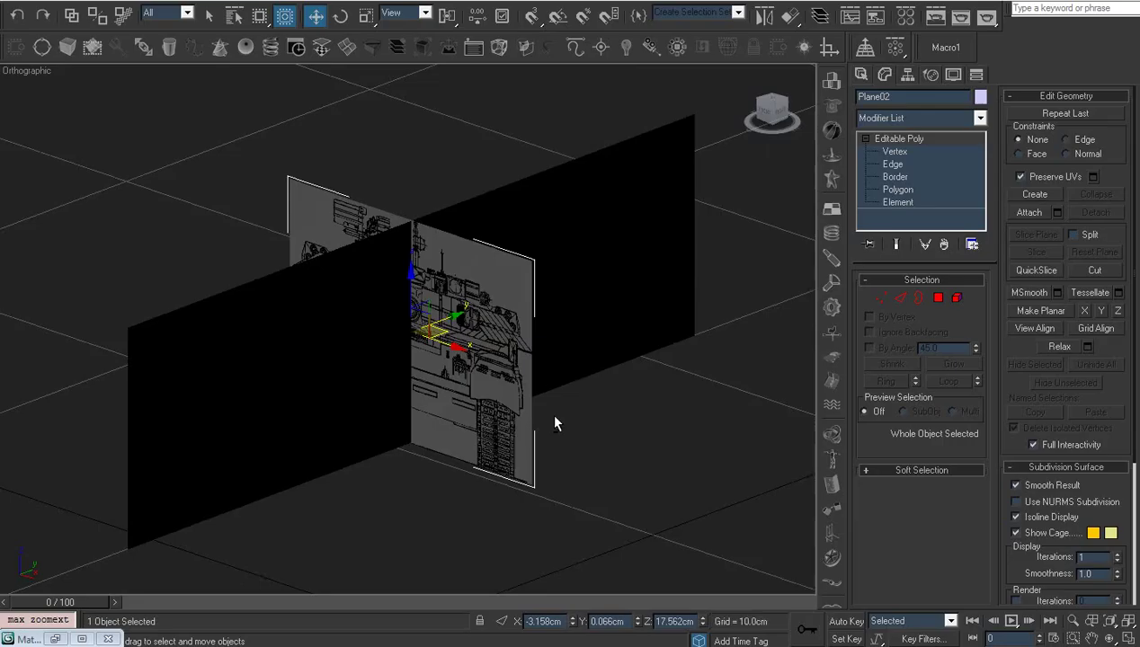
mouse_move(626, 382)
middle_mouse_down("alt")
mouse_move(690, 382)
mouse_move(587, 290)
middle_mouse_up("alt")
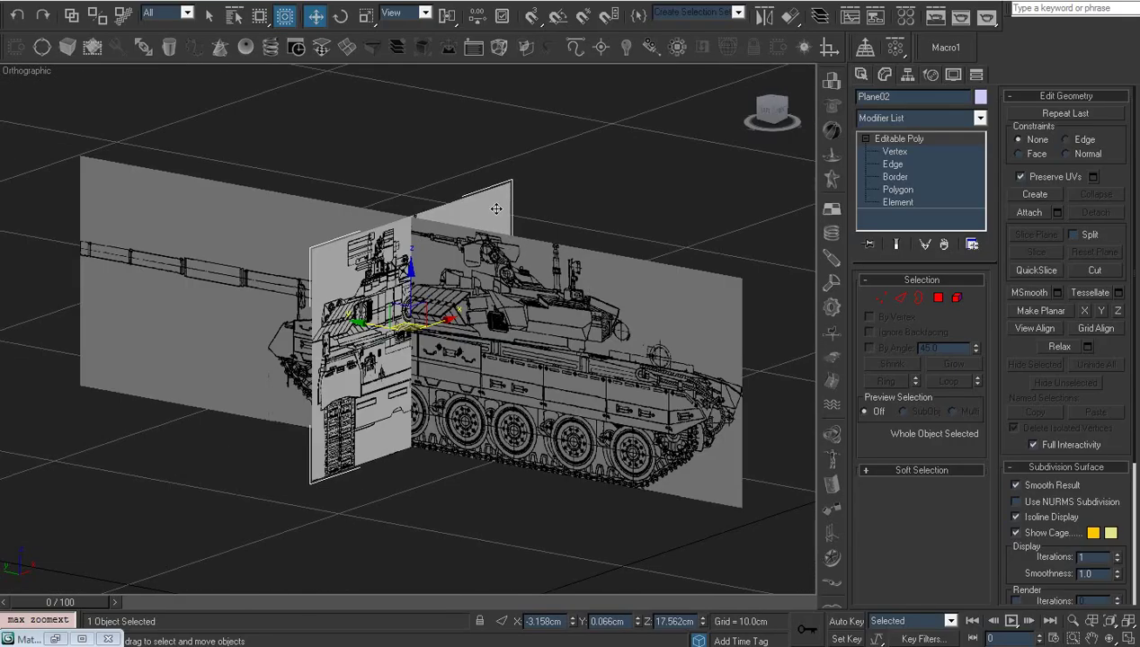
left_click(613, 215)
key("l")
key("z")
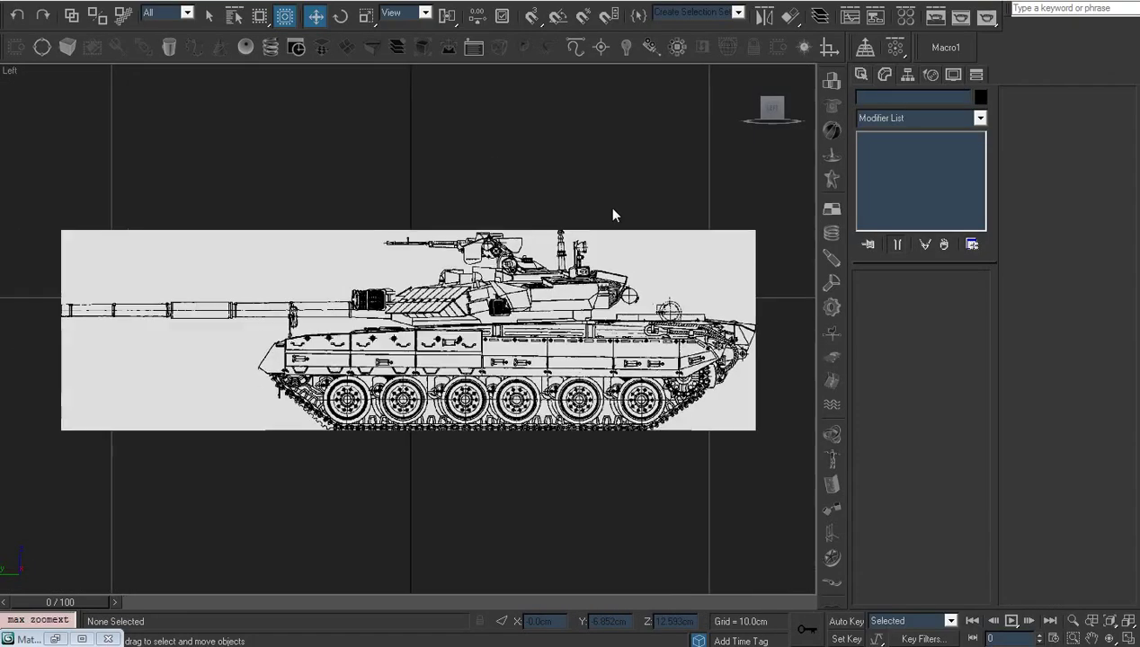
key("f")
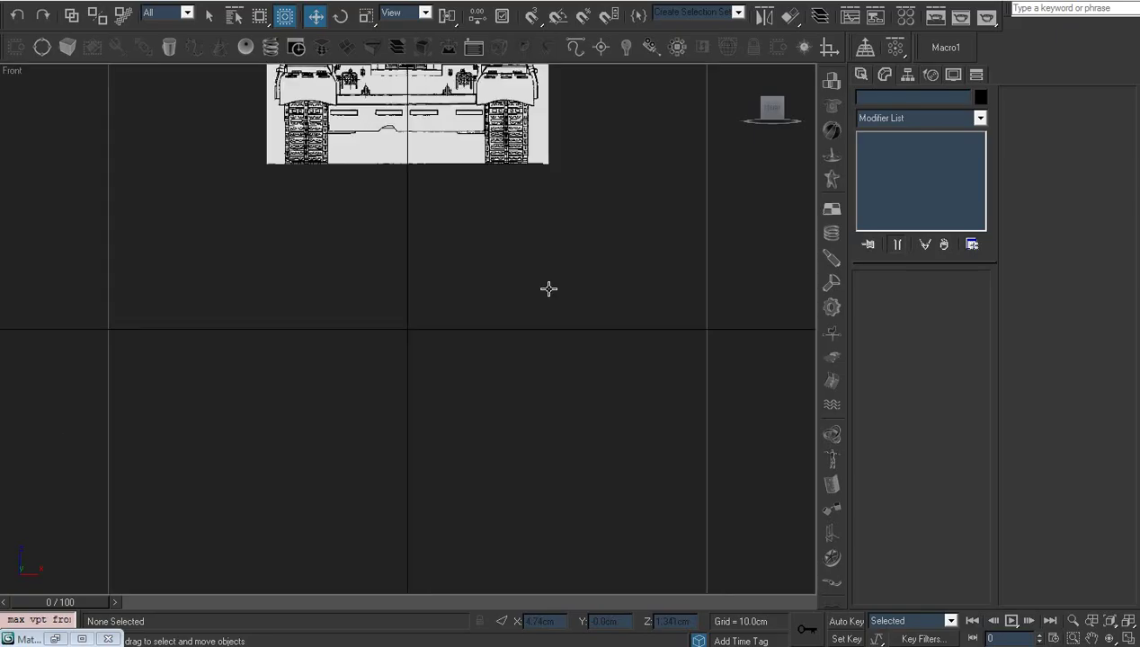
key("z")
scroll(378, 306, "down", 3)
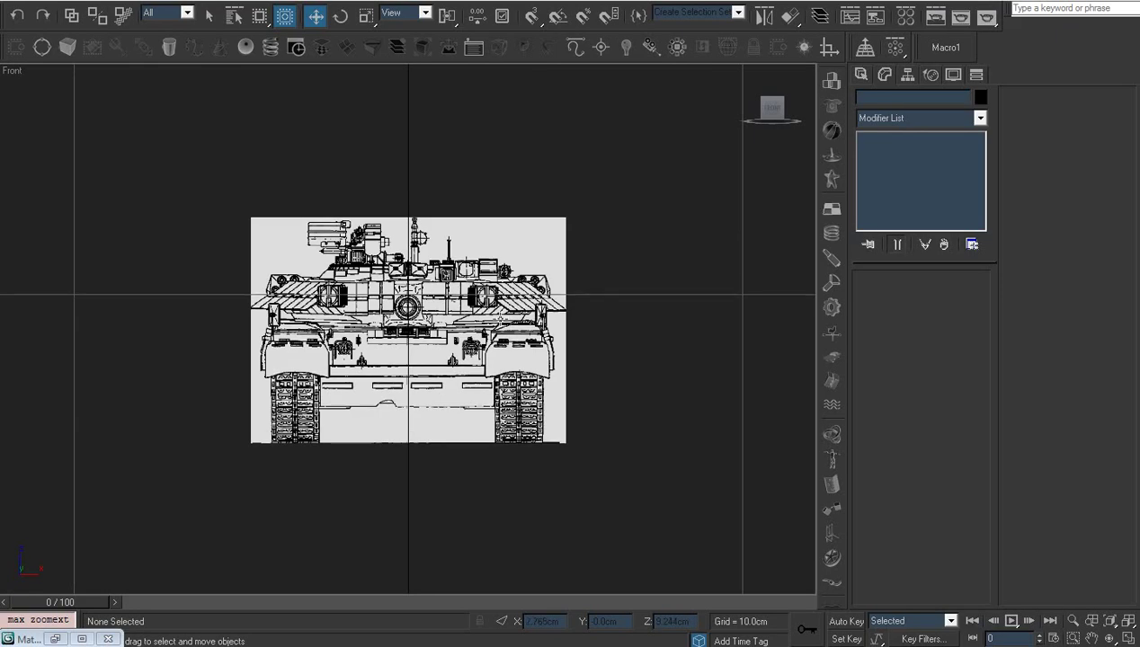
mouse_move(378, 306)
middle_mouse_down("alt")
mouse_move(459, 357)
mouse_move(421, 382)
middle_mouse_up("alt")
left_click(420, 381)
scroll(476, 381, "down", 3)
left_click_drag(421, 381, 611, 359)
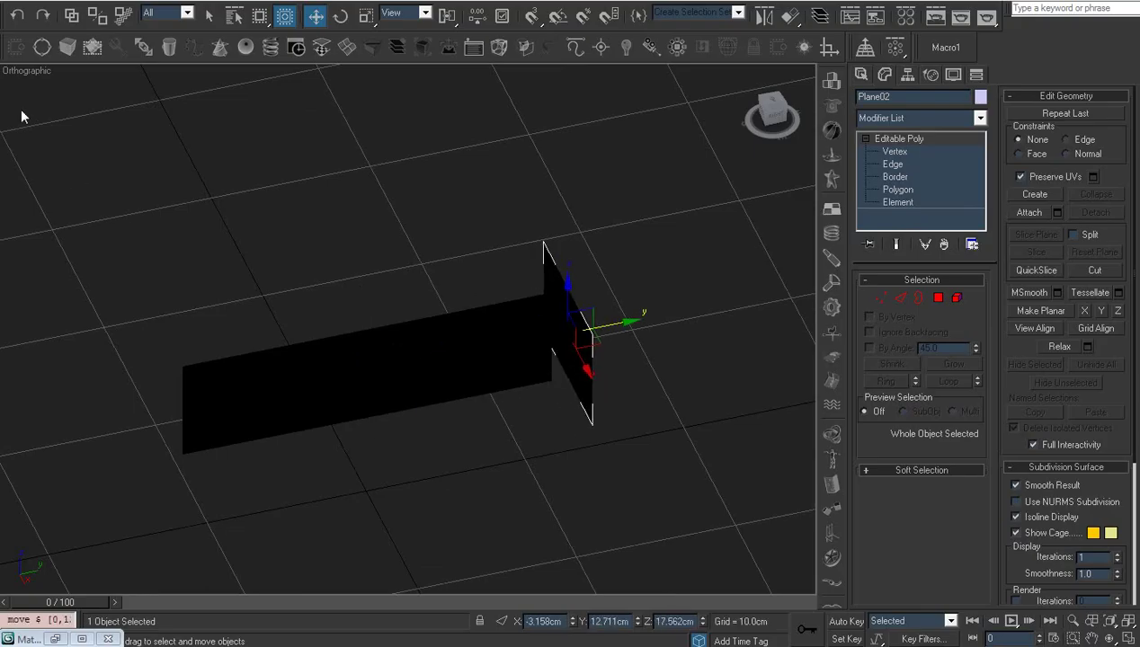
Set the viewport shading to Other > Facets.
left_click(24, 74)
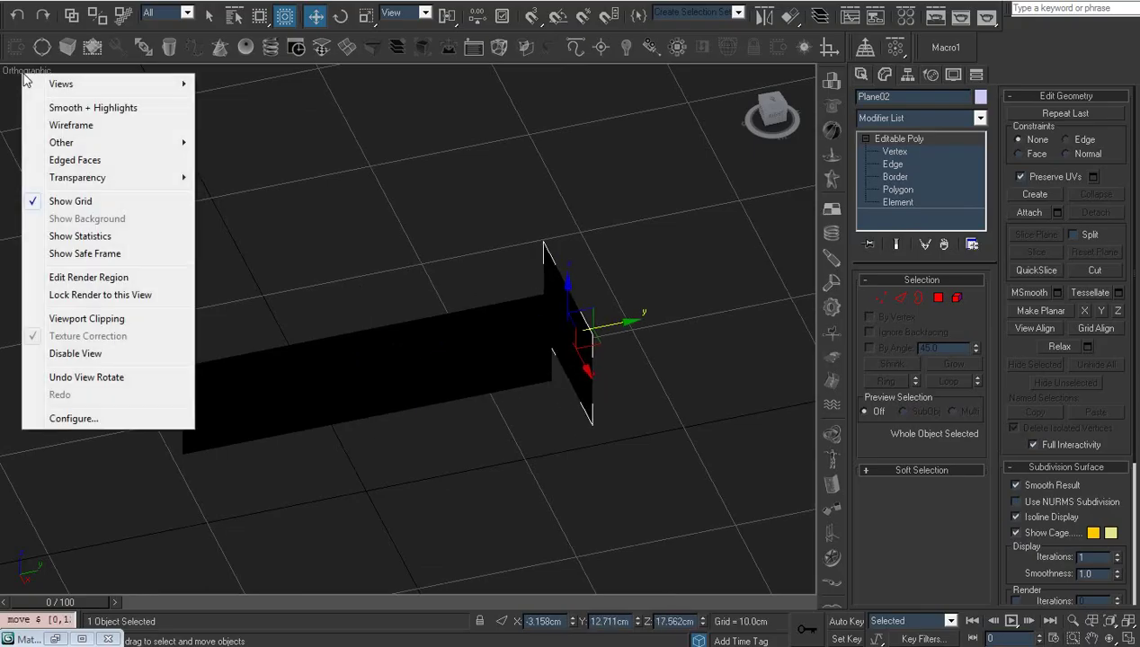
mouse_move(61, 142)
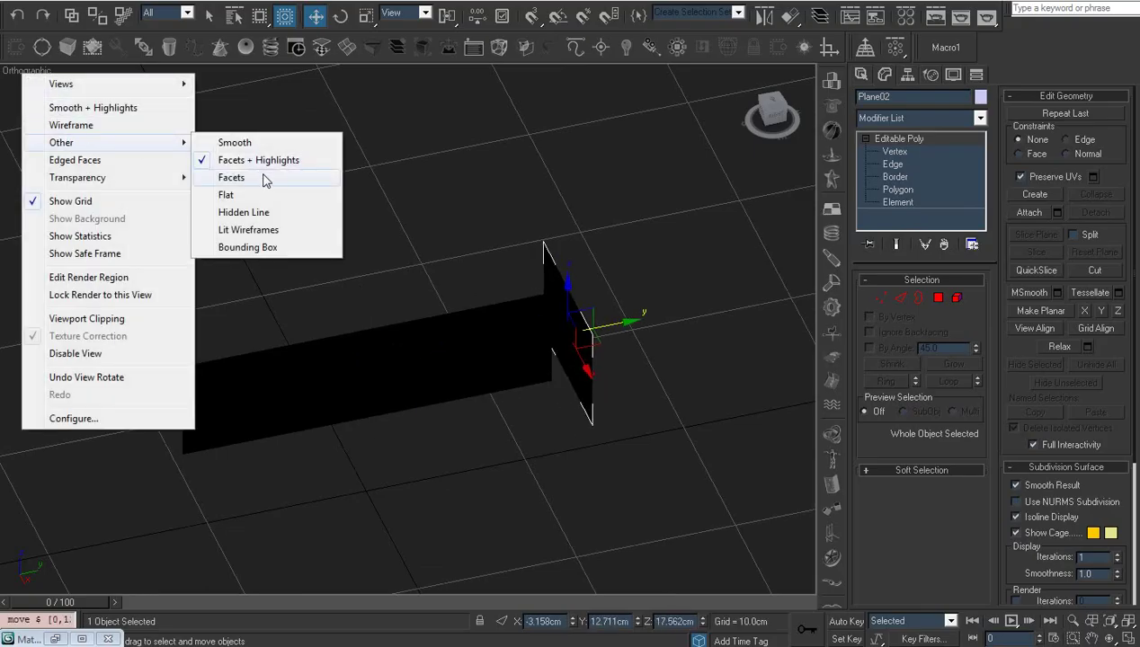
left_click(265, 182)
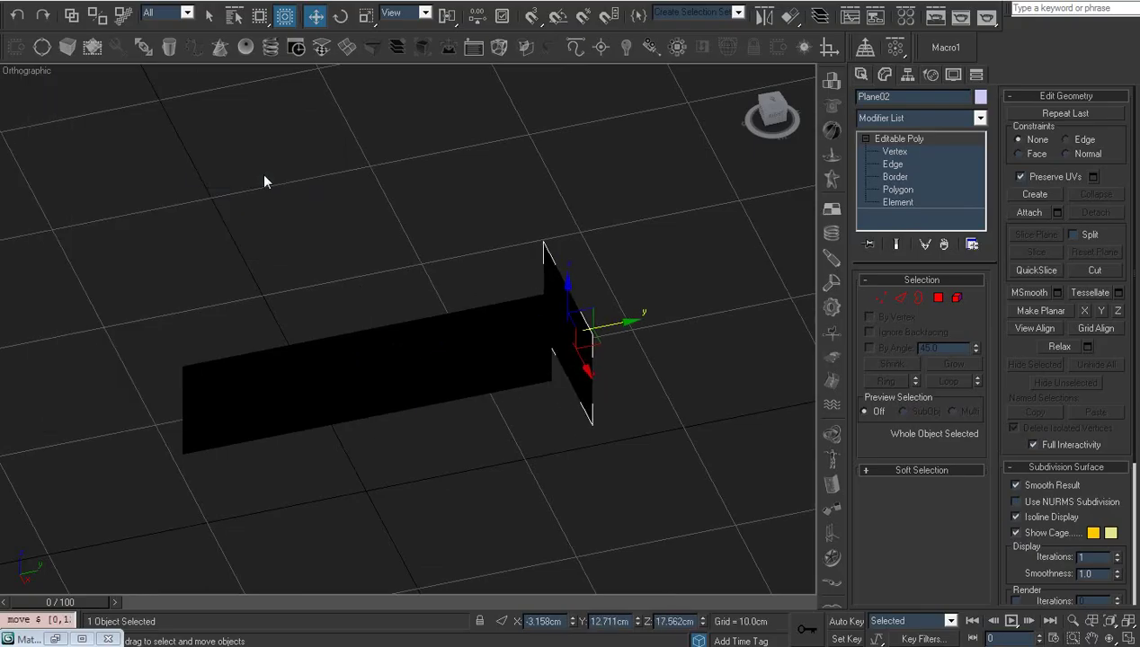
left_click(25, 72)
mouse_move(63, 142)
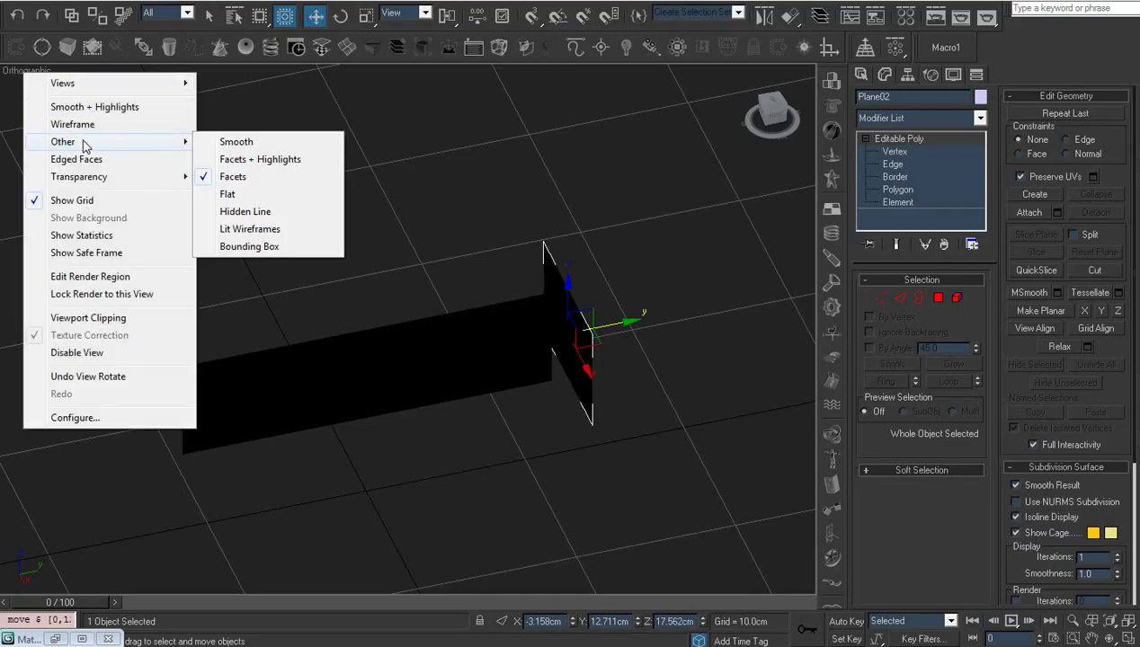
left_click(223, 126)
Enable Default Lighting in viewport Configure so both blueprint drawings show instead of black.
left_click(33, 74)
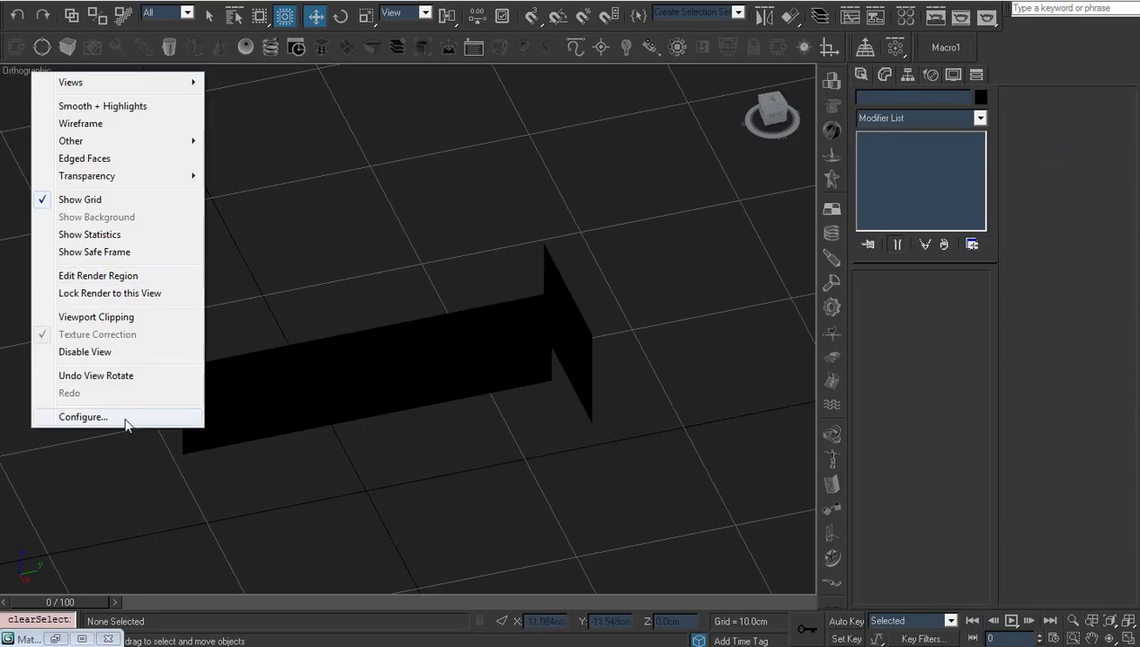
left_click(108, 417)
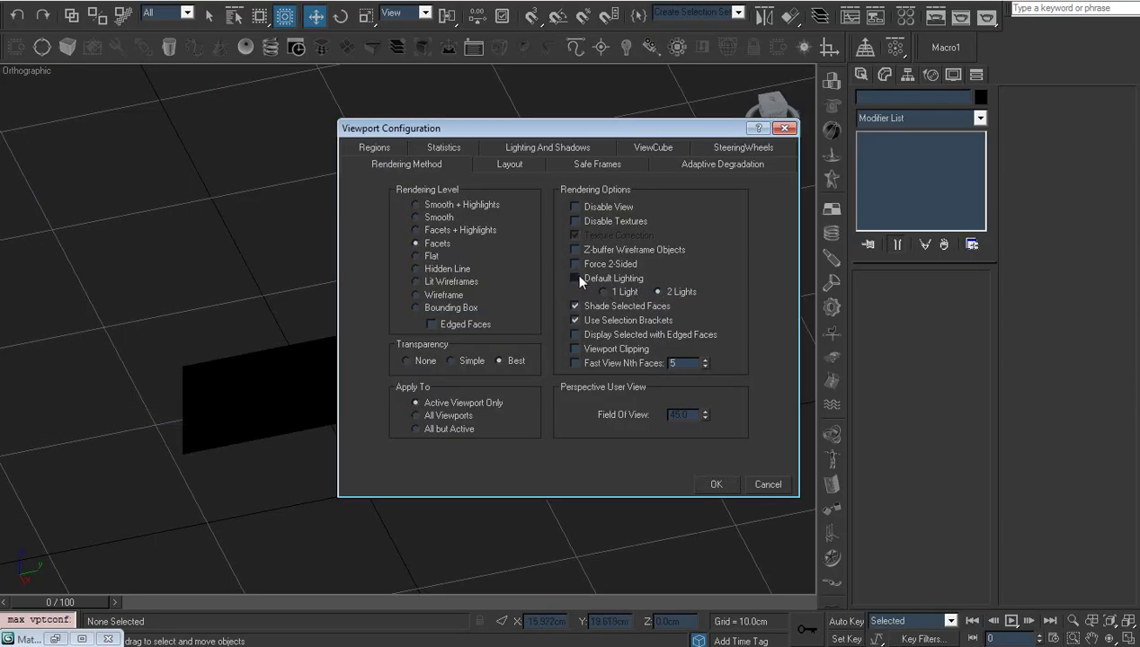
left_click(717, 485)
scroll(555, 413, "up", 1)
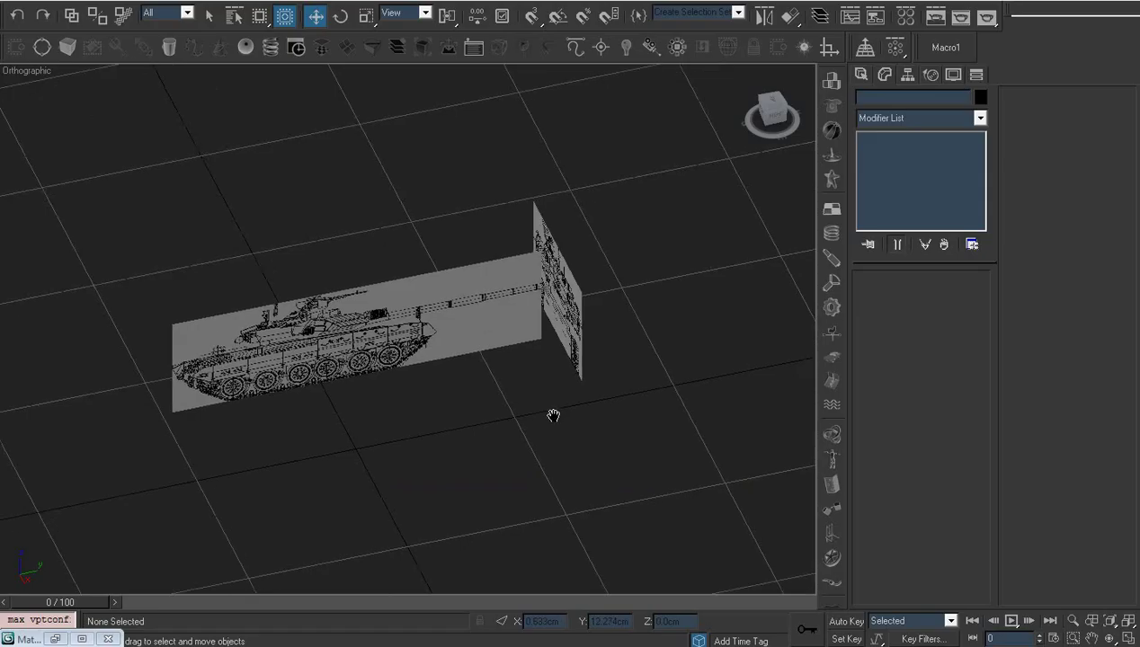
scroll(550, 412, "up", 2)
left_click(644, 328)
middle_click_drag(644, 328, 512, 272, "alt")
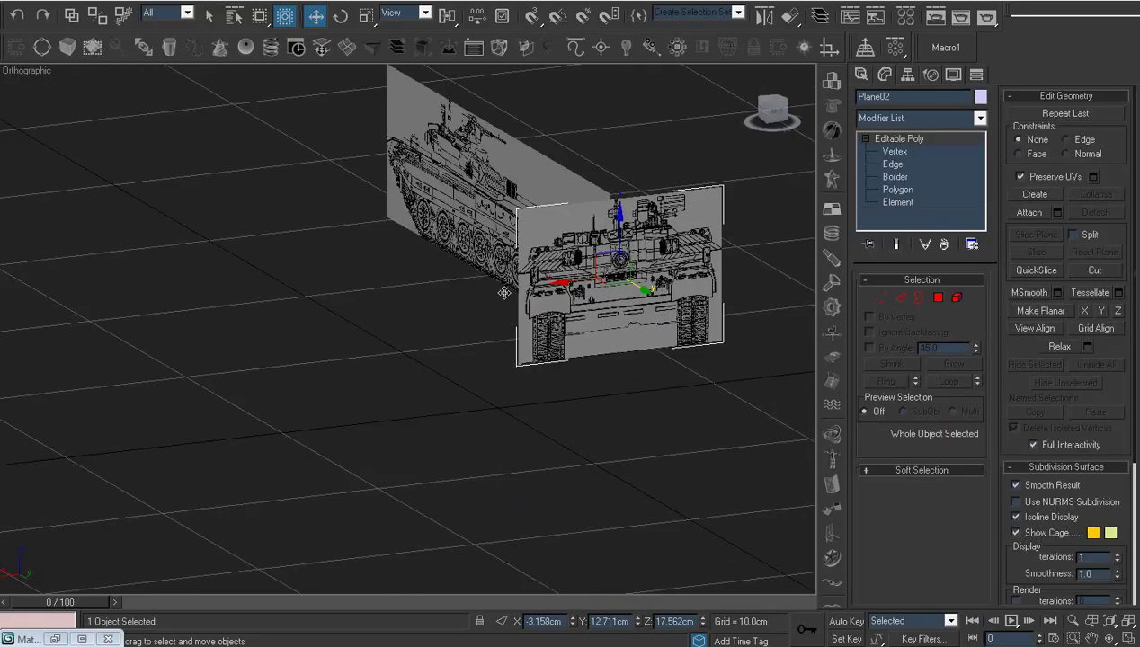
In Top view, Shift-rotate Plane02 with Angle Snap to clone a flat Plane03, shaded as Facets.
key("p")
key("z")
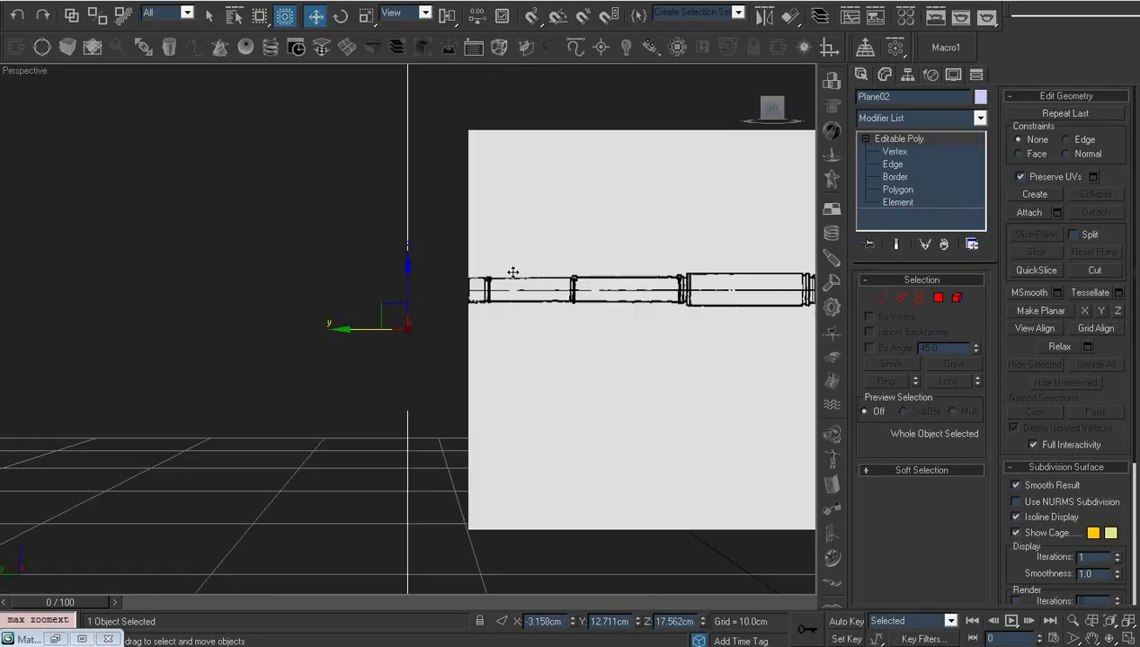
mouse_move(504, 333)
middle_mouse_down("alt")
mouse_move(532, 370)
mouse_move(784, 390)
mouse_move(481, 385)
mouse_move(534, 405)
mouse_move(355, 374)
middle_mouse_up("alt")
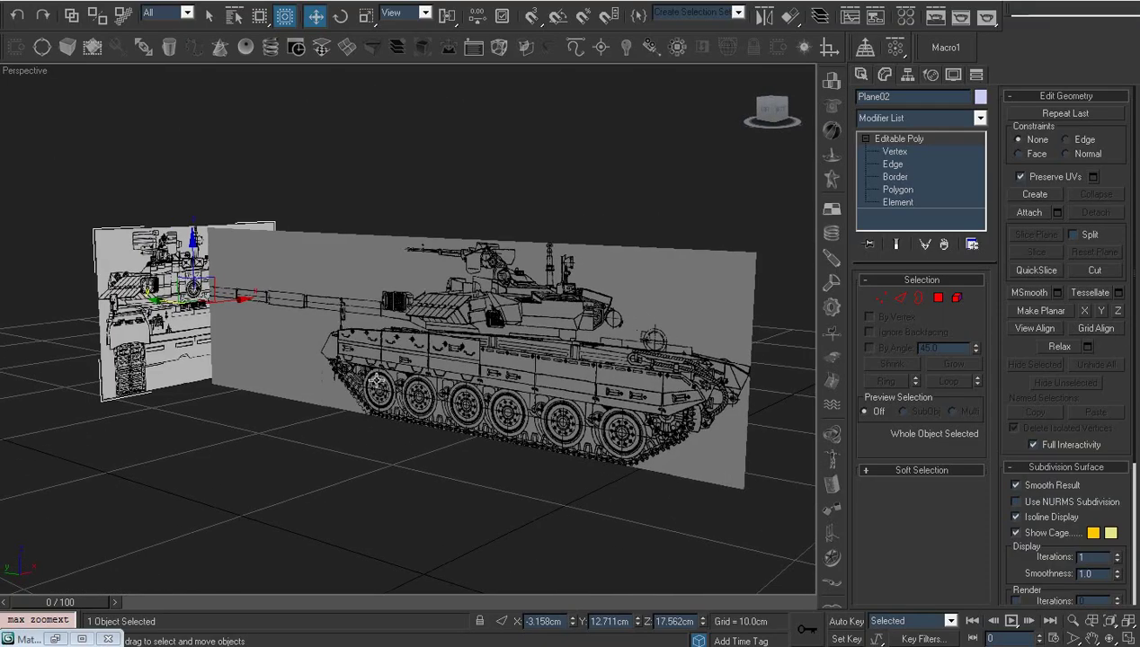
key("t")
key("g")
key("z")
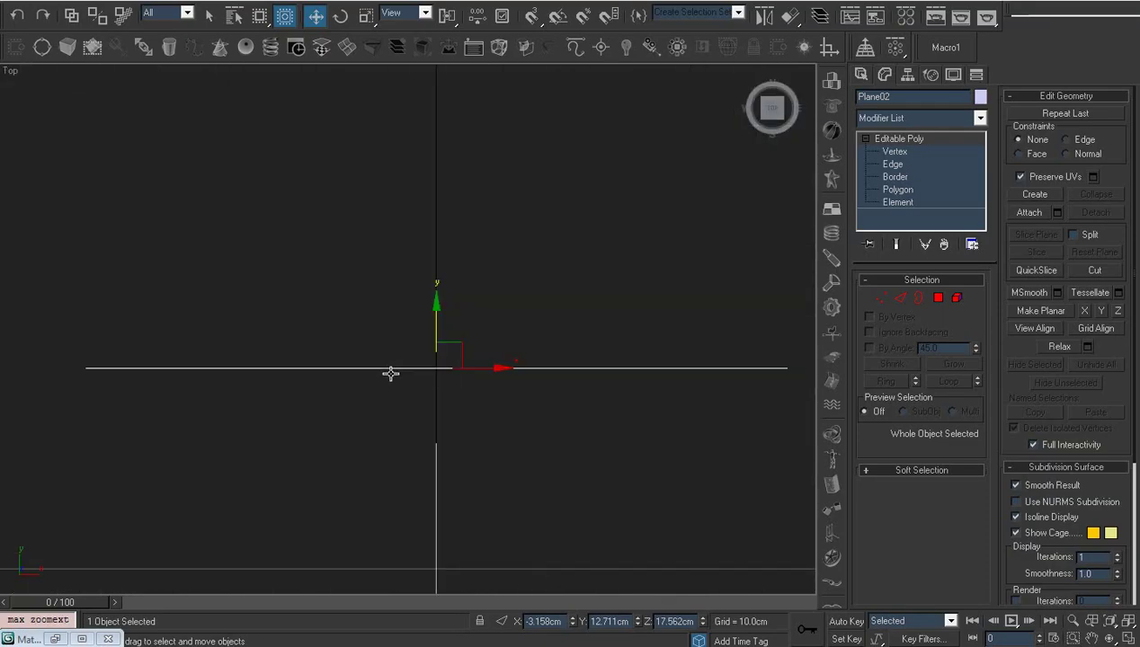
key("e")
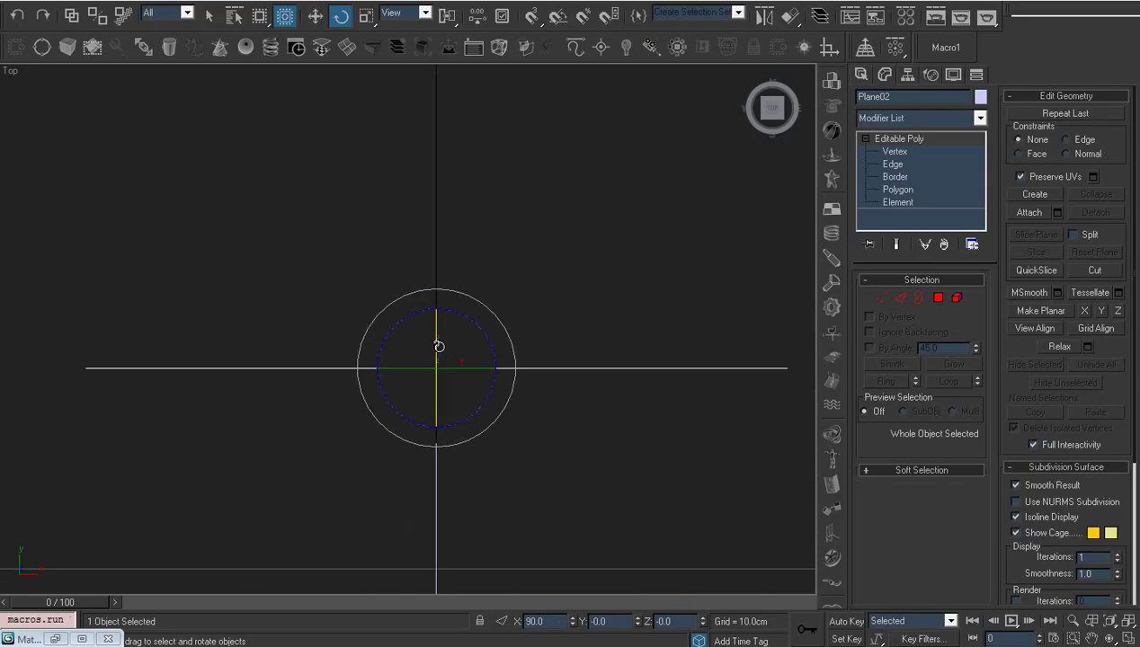
key("a")
mouse_move(438, 347)
left_mouse_down("shift")
mouse_move(431, 267)
mouse_move(434, 278)
left_mouse_up("shift")
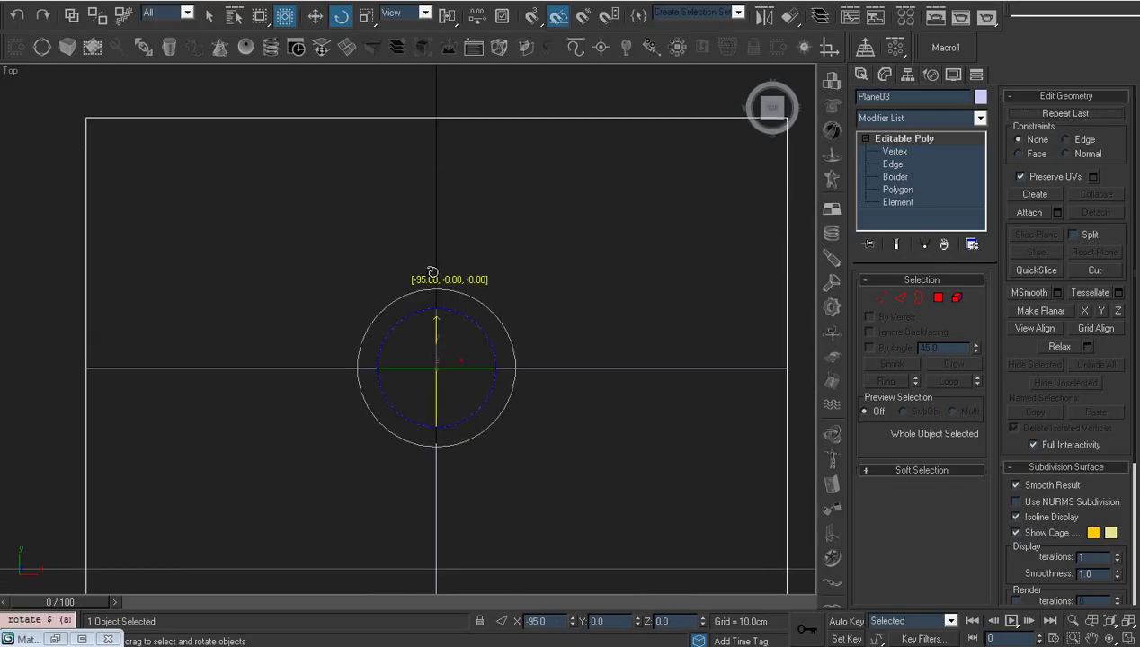
left_click(567, 383)
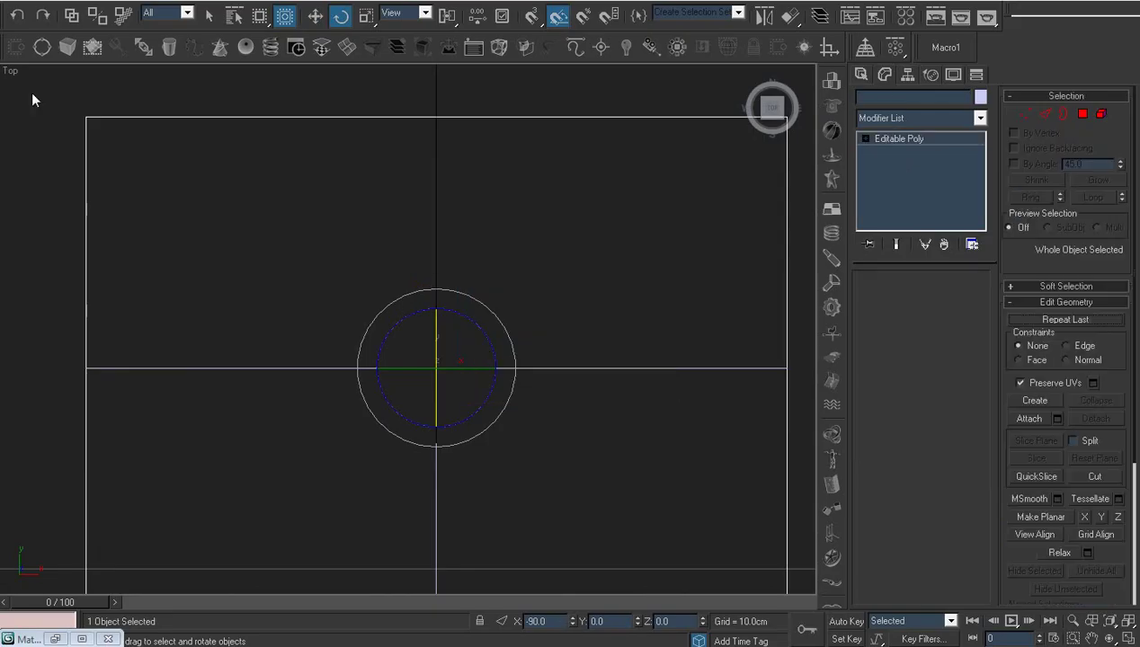
right_click(11, 70)
mouse_move(54, 140)
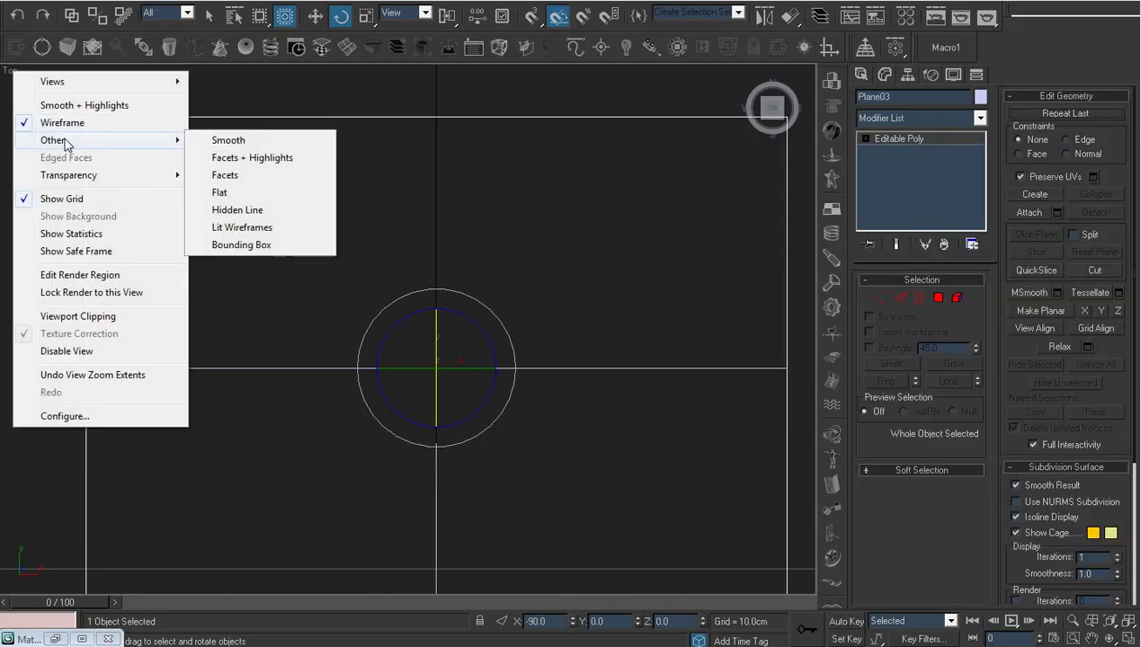
left_click(241, 174)
Stretch Plane03's bottom-edge vertices downward to reveal the top-view drawing.
scroll(398, 307, "down", 4)
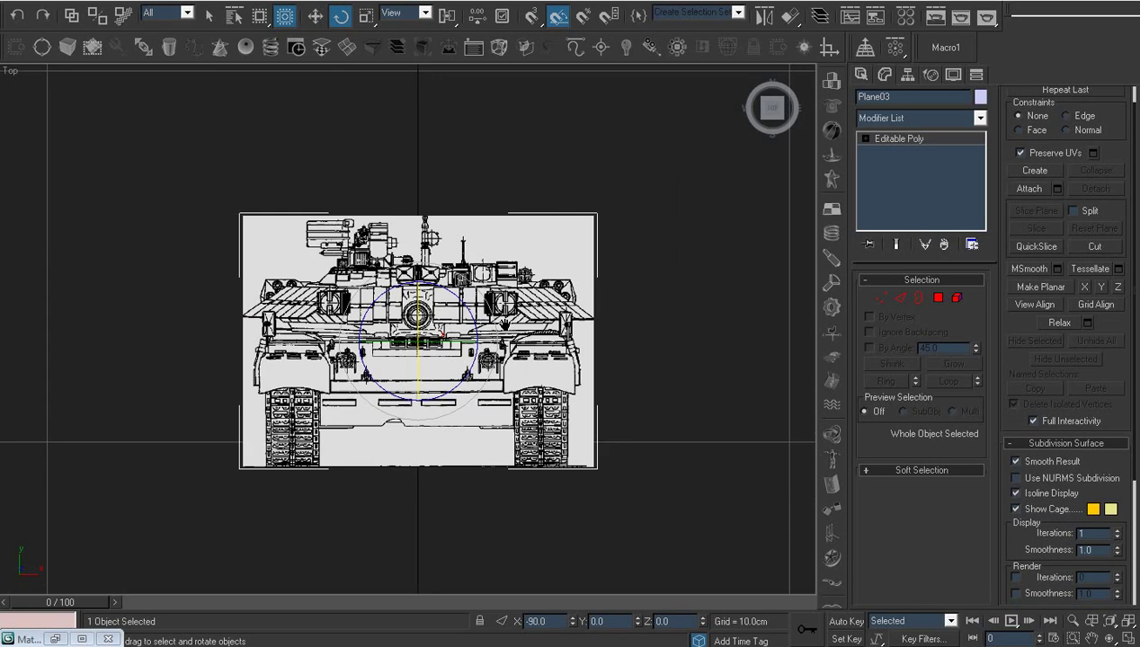
key("1")
left_click_drag(414, 445, 145, 395)
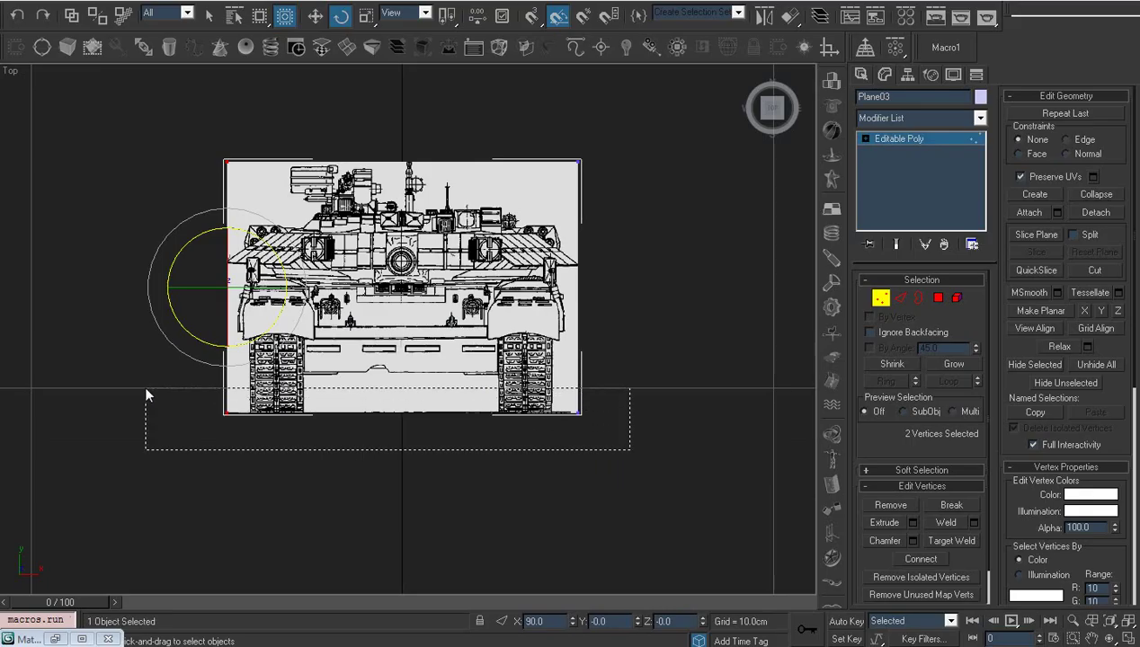
scroll(328, 415, "down", 3)
key("w")
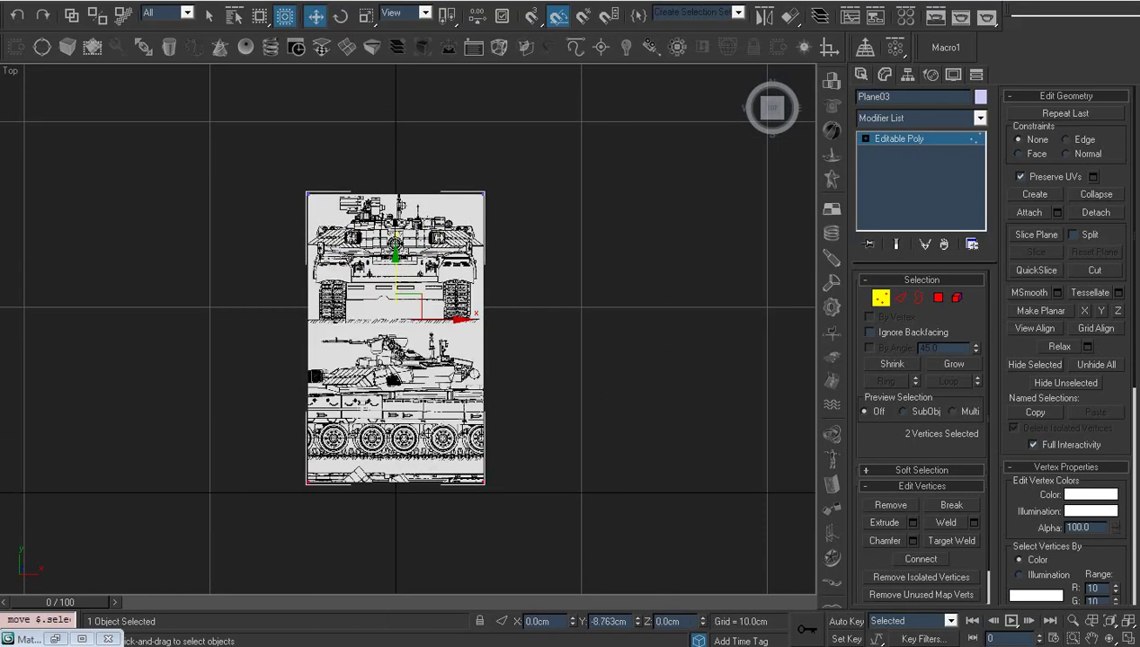
left_click_drag(394, 269, 396, 517)
middle_click_drag(395, 517, 384, 358)
scroll(409, 324, "up", 2)
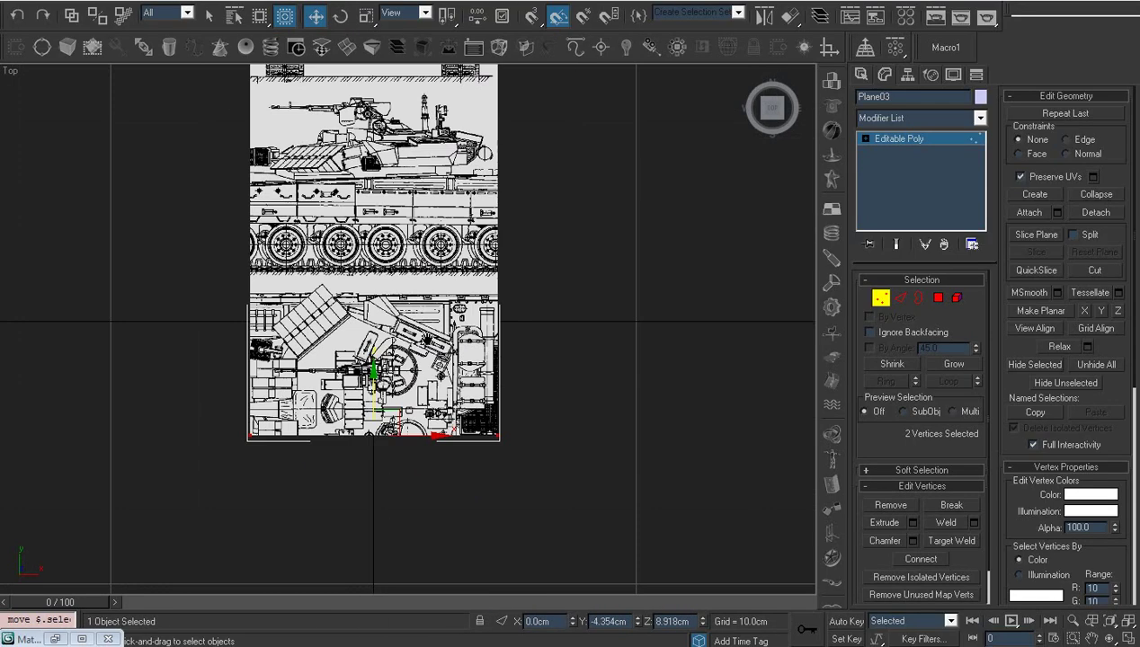
left_click_drag(373, 439, 373, 538)
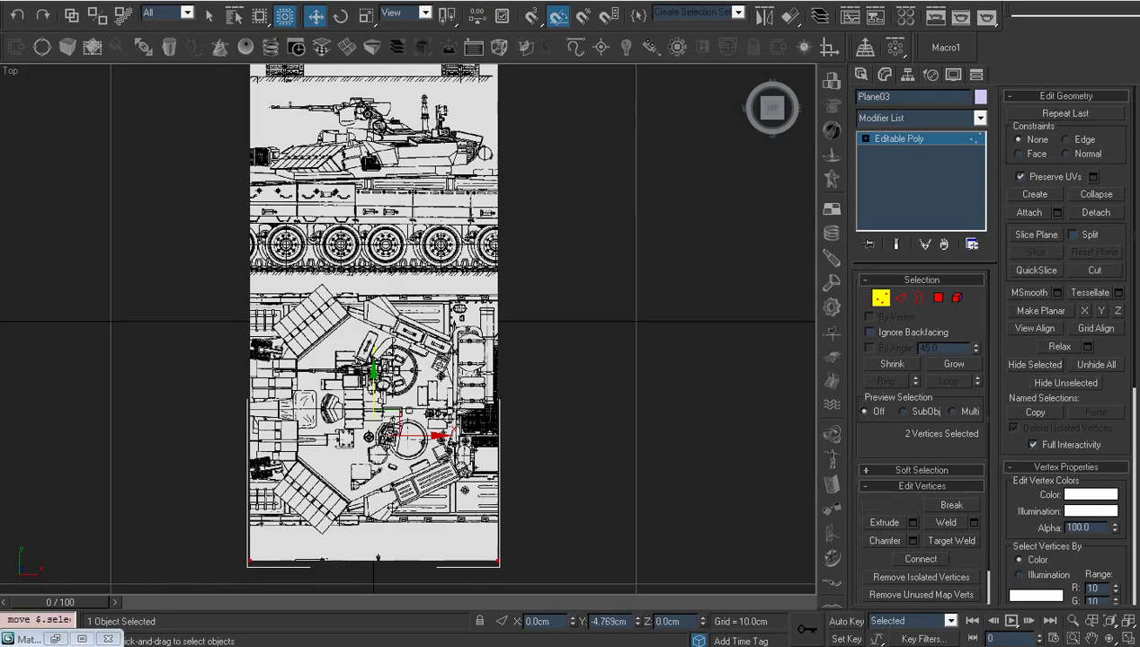
left_click(420, 385)
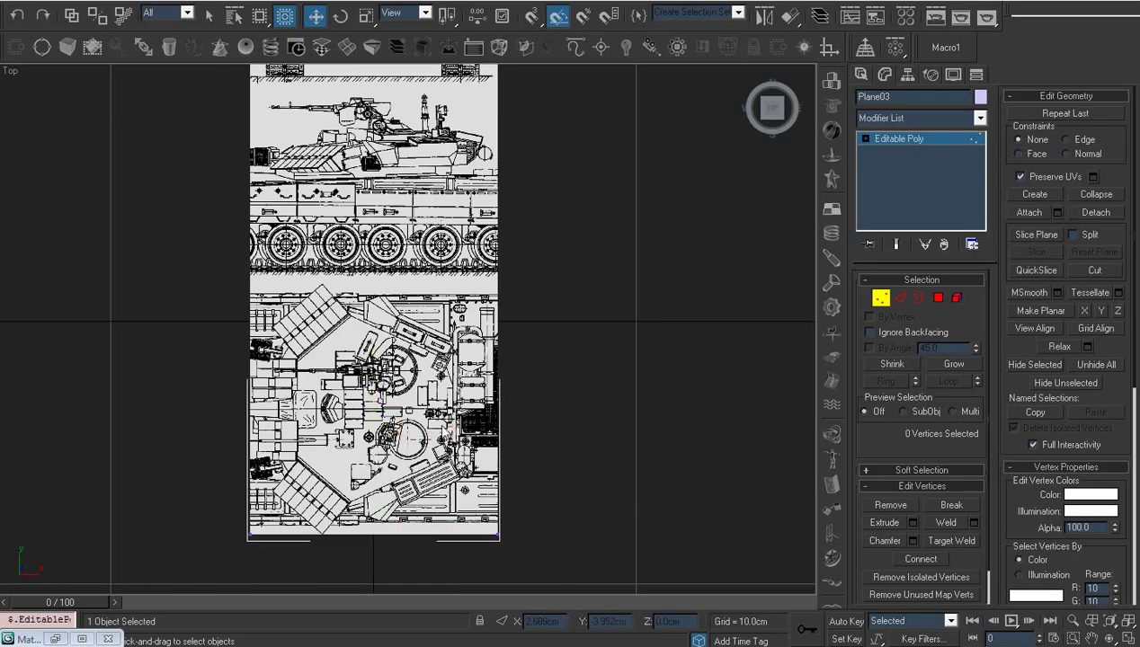
scroll(420, 385, "down", 5)
Move Plane03's top-edge vertices down to crop out the front and side views.
left_click_drag(498, 110, 301, 191)
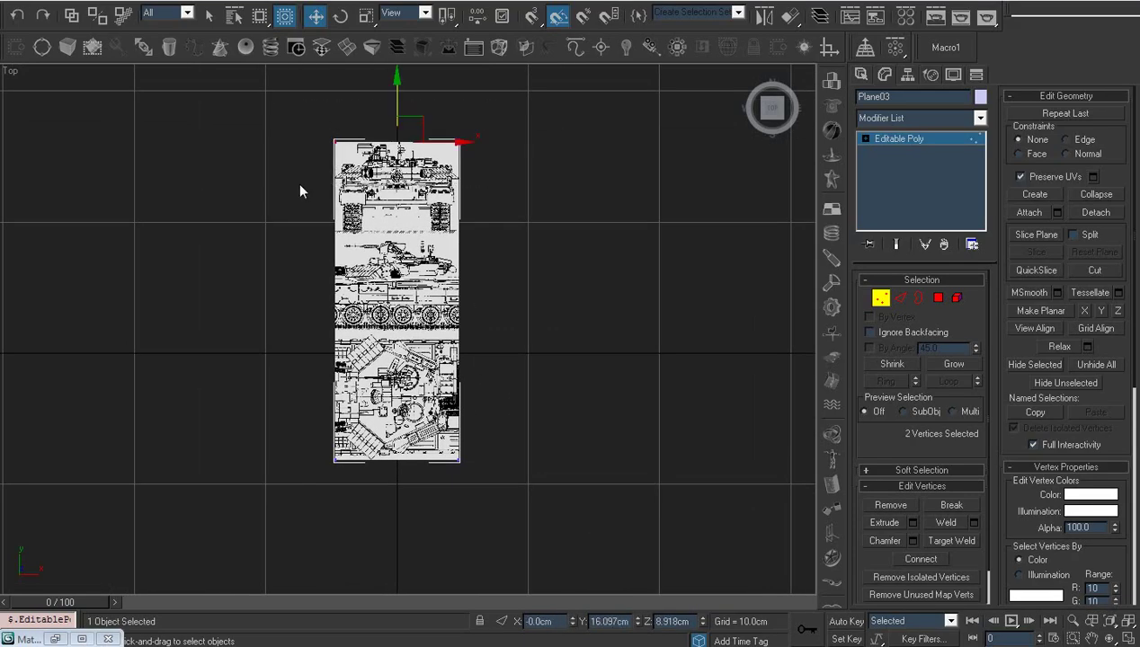
mouse_move(403, 106)
left_mouse_down()
mouse_move(406, 286)
mouse_move(420, 278)
left_mouse_up()
key("z")
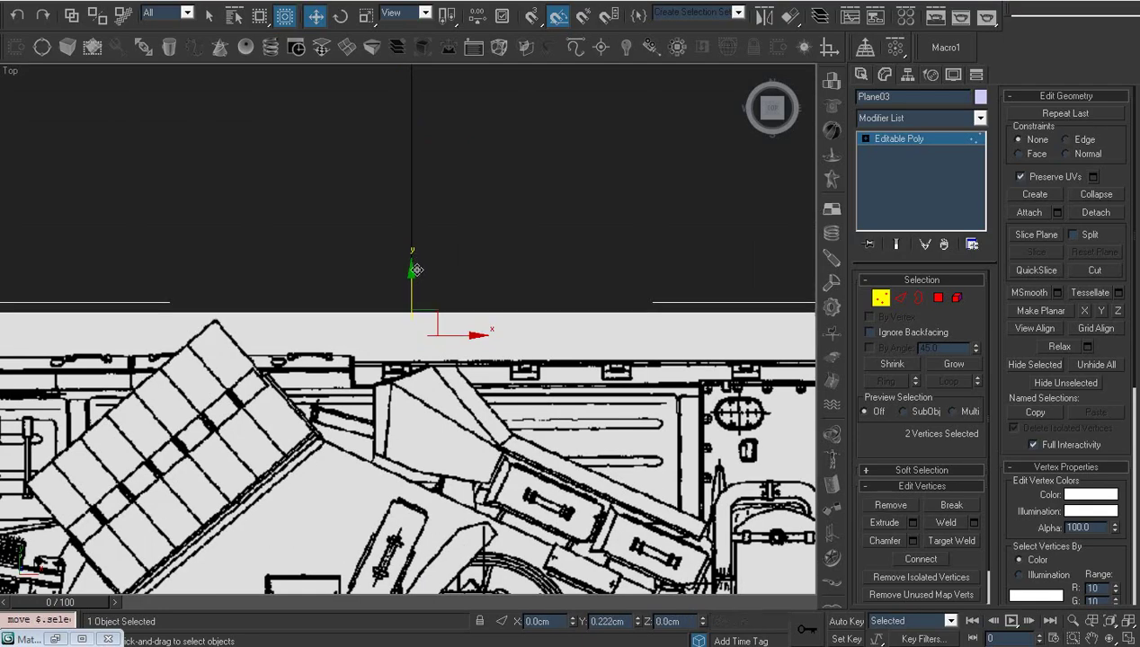
key("z")
Extend Plane03's right and left edges to the drawing's ends, including the full gun barrel.
left_click_drag(605, 563, 662, 95)
key("z")
mouse_move(442, 339)
left_mouse_down()
mouse_move(720, 348)
mouse_move(611, 339)
mouse_move(618, 352)
left_mouse_up()
left_click(622, 364)
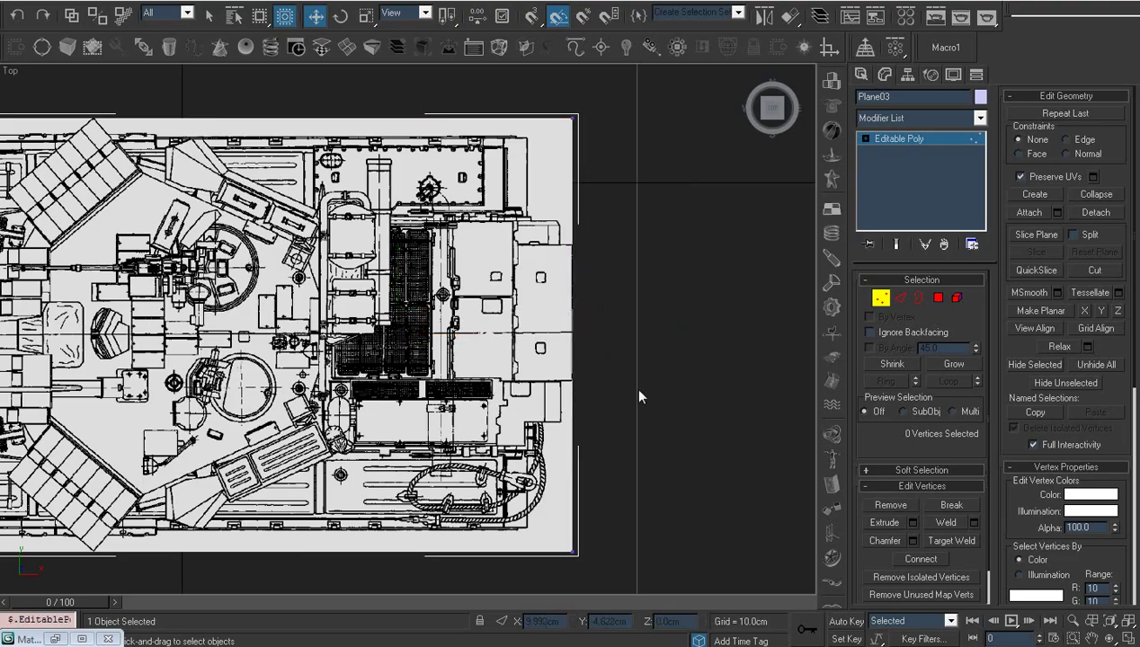
key("z")
scroll(407, 493, "down", 3)
left_click_drag(389, 470, 182, 241)
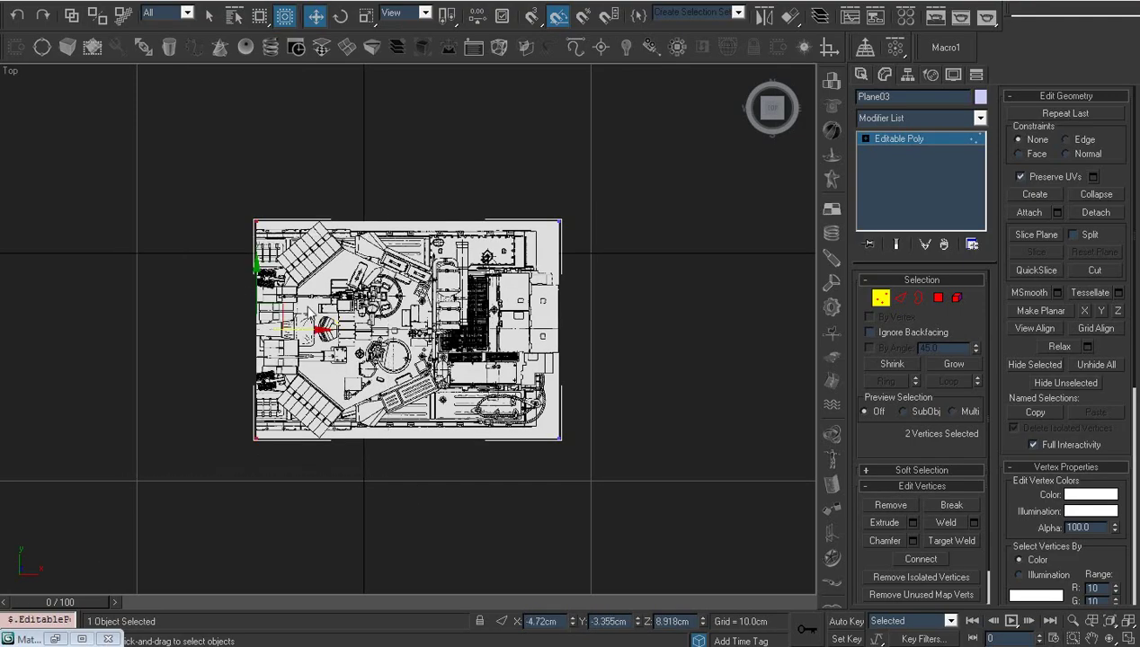
left_click_drag(308, 327, 82, 339)
left_click(82, 339)
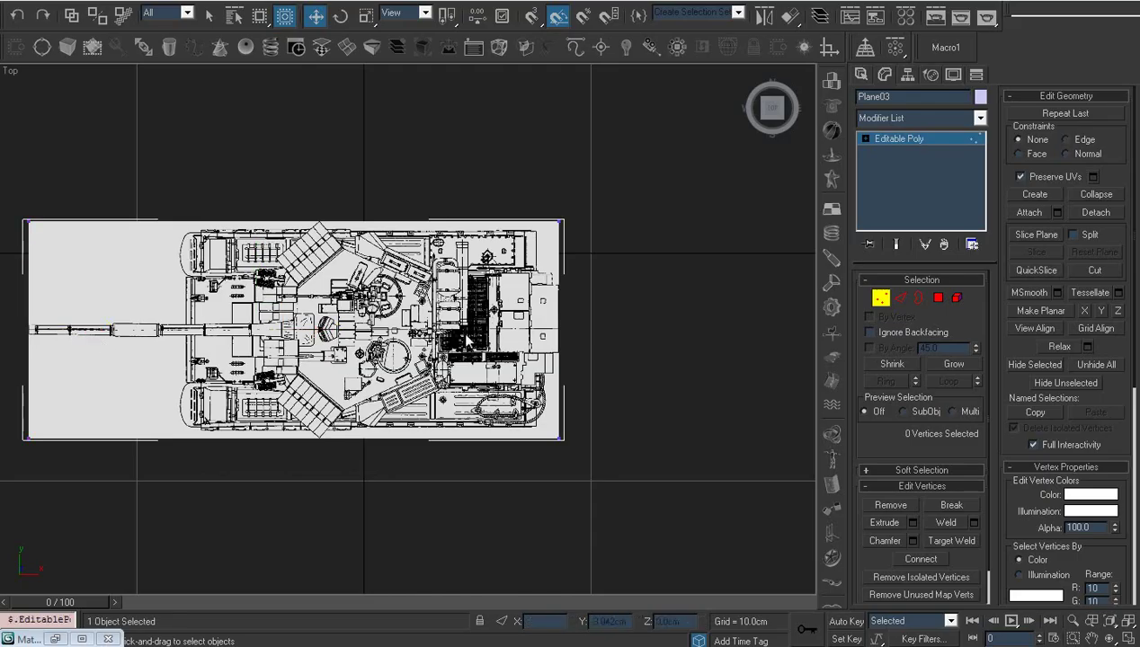
Leave vertex mode and rotate Plane03 90° about Z so the drawing runs lengthwise.
left_click(865, 139)
left_click(896, 139)
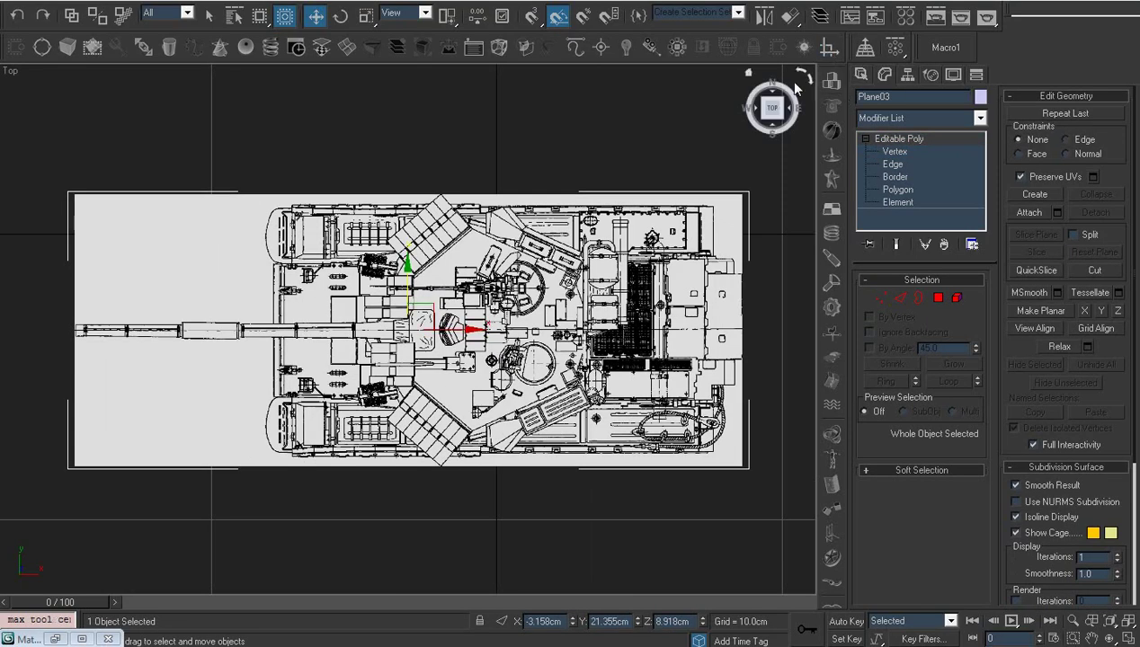
scroll(579, 282, "down", 3)
right_click(579, 283)
left_click(607, 313)
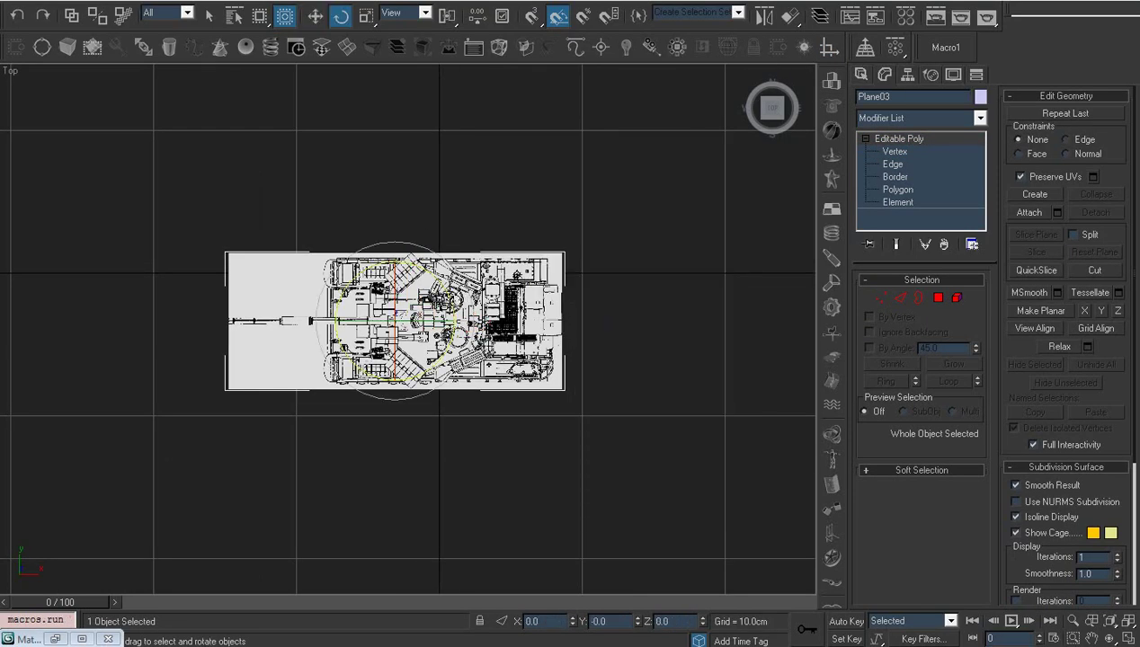
mouse_move(454, 295)
left_mouse_down()
mouse_move(430, 310)
mouse_move(409, 270)
left_mouse_up()
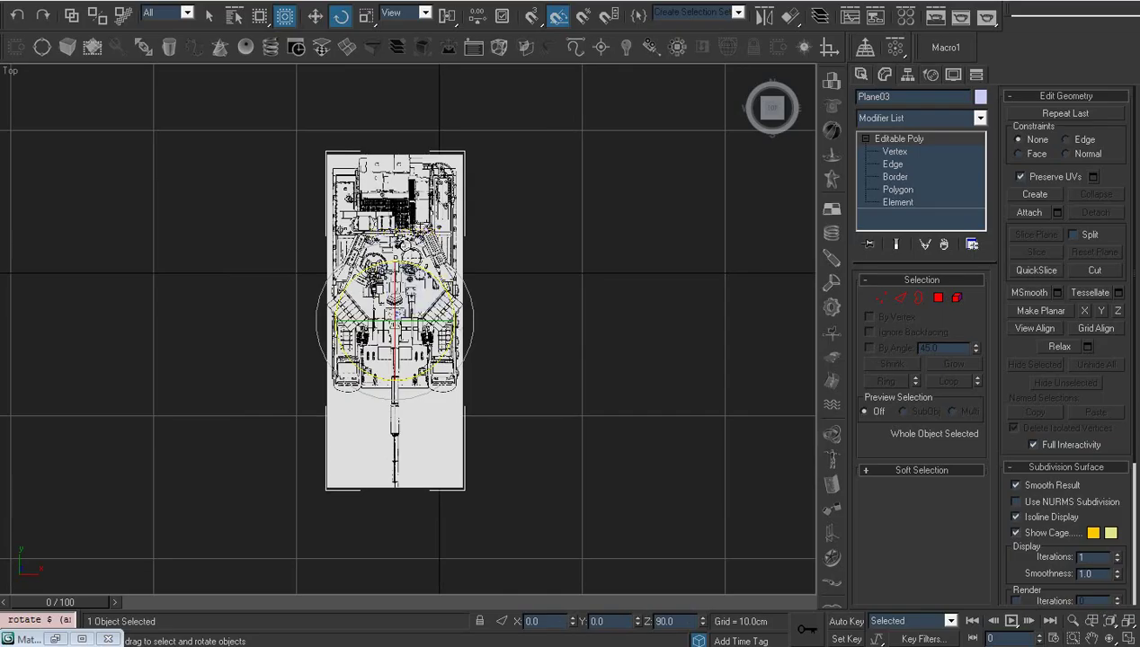
Reset Plane03's X position to 0 cm and view it flat in Perspective.
right_click(400, 241)
left_click(419, 260)
right_click(573, 621)
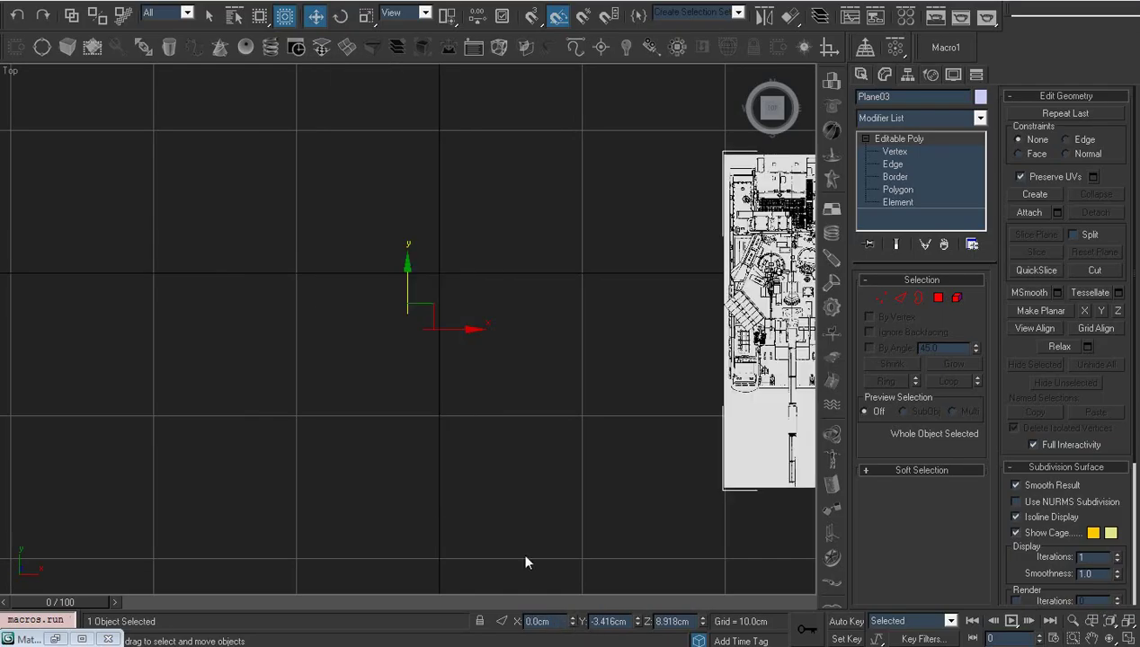
scroll(497, 483, "down", 6)
middle_click_drag(497, 483, 422, 461)
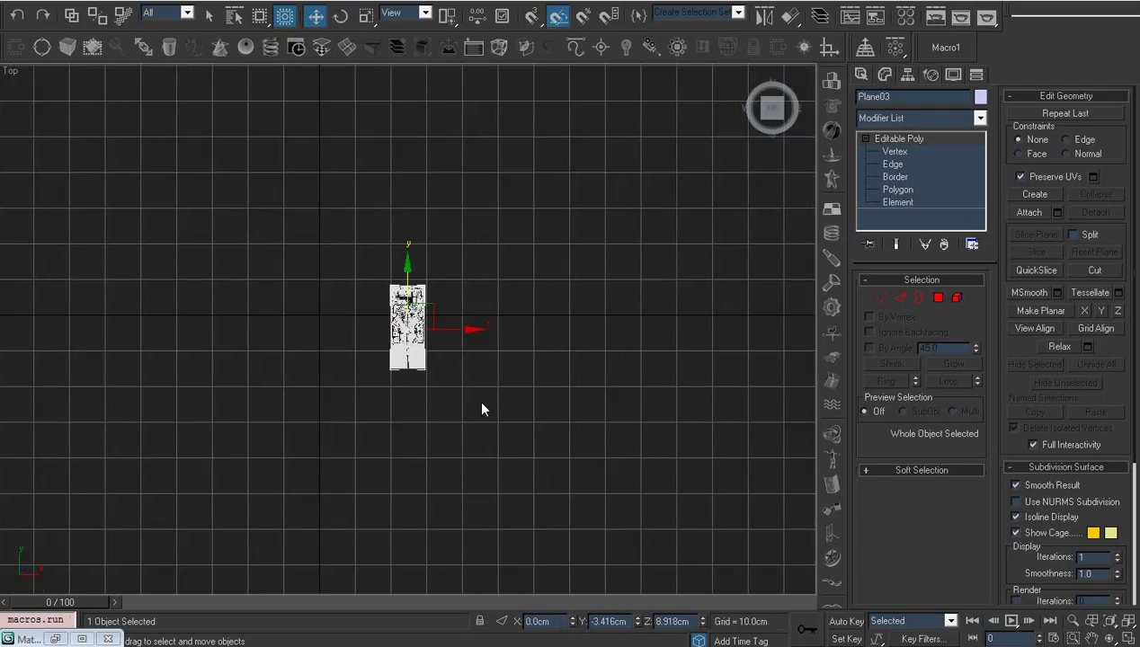
key("p")
scroll(516, 357, "up", 5)
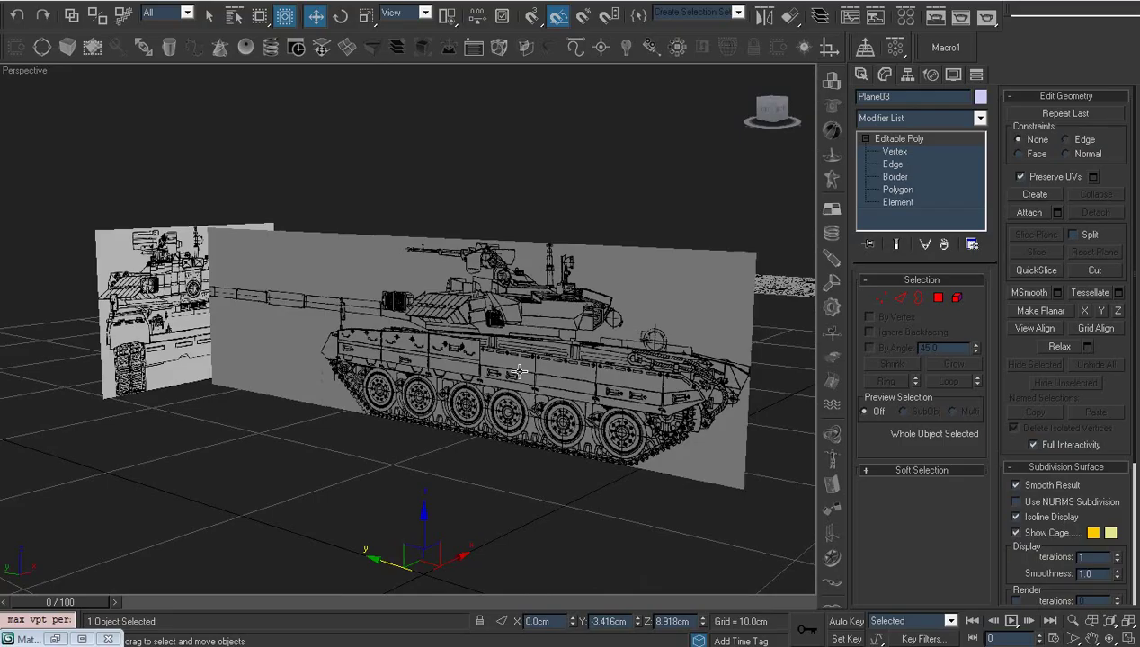
key("z")
middle_click_drag(486, 363, 444, 395, "alt")
scroll(444, 395, "down", 3)
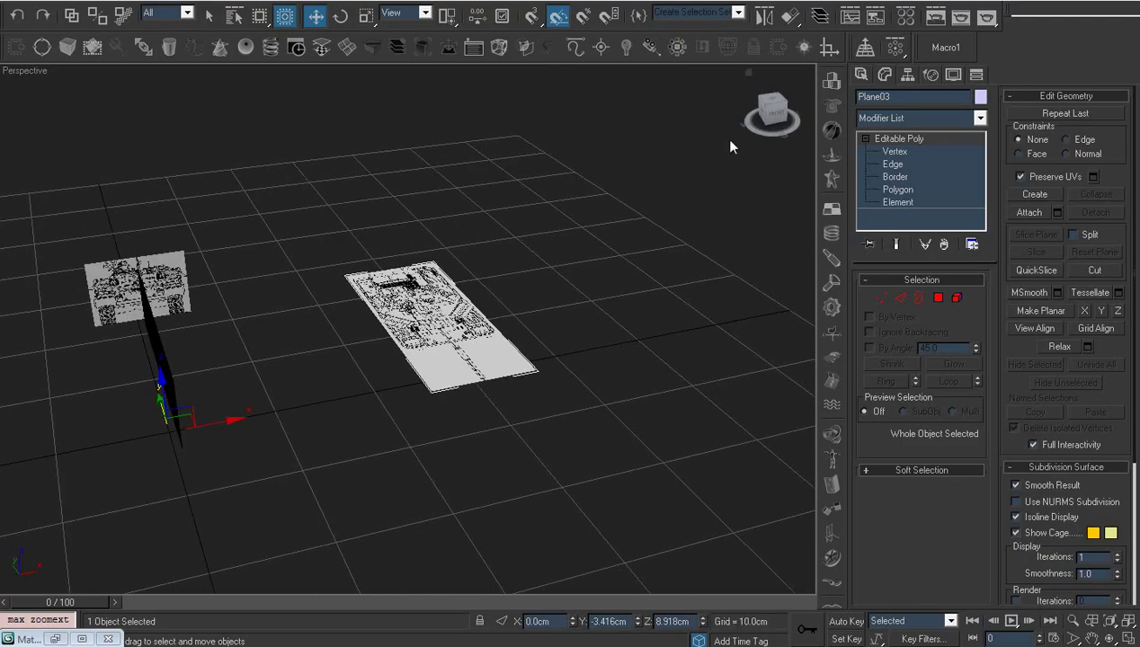
left_click(828, 47)
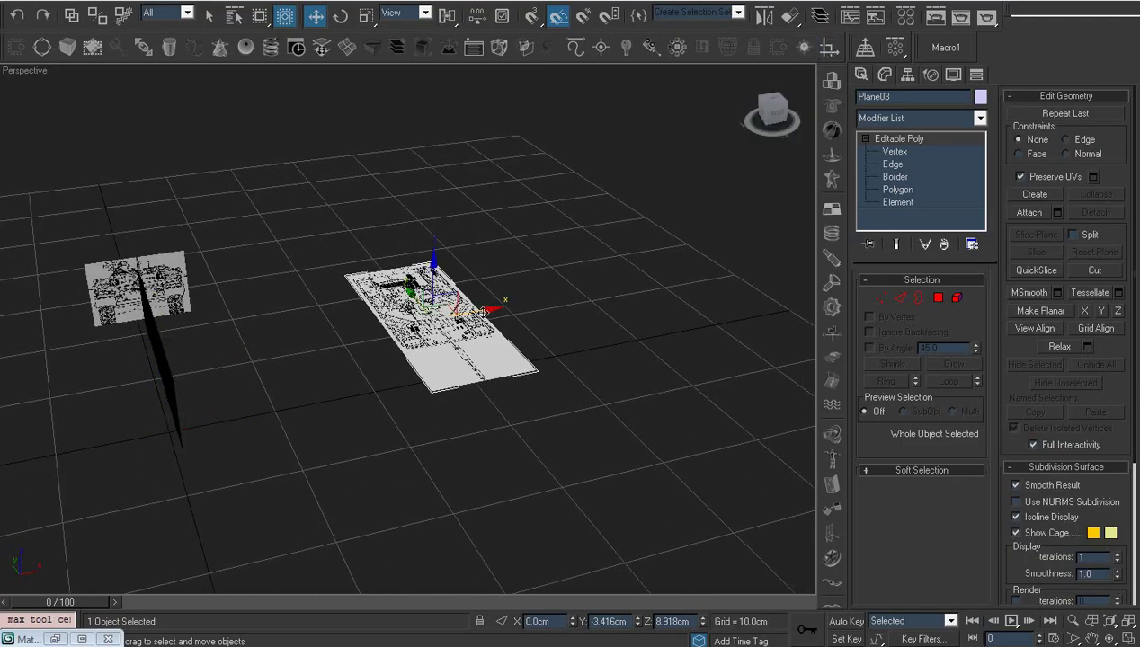
middle_click_drag(476, 310, 541, 309, "alt")
Align Plane03 to the side-view tank plane.
key("alt+a")
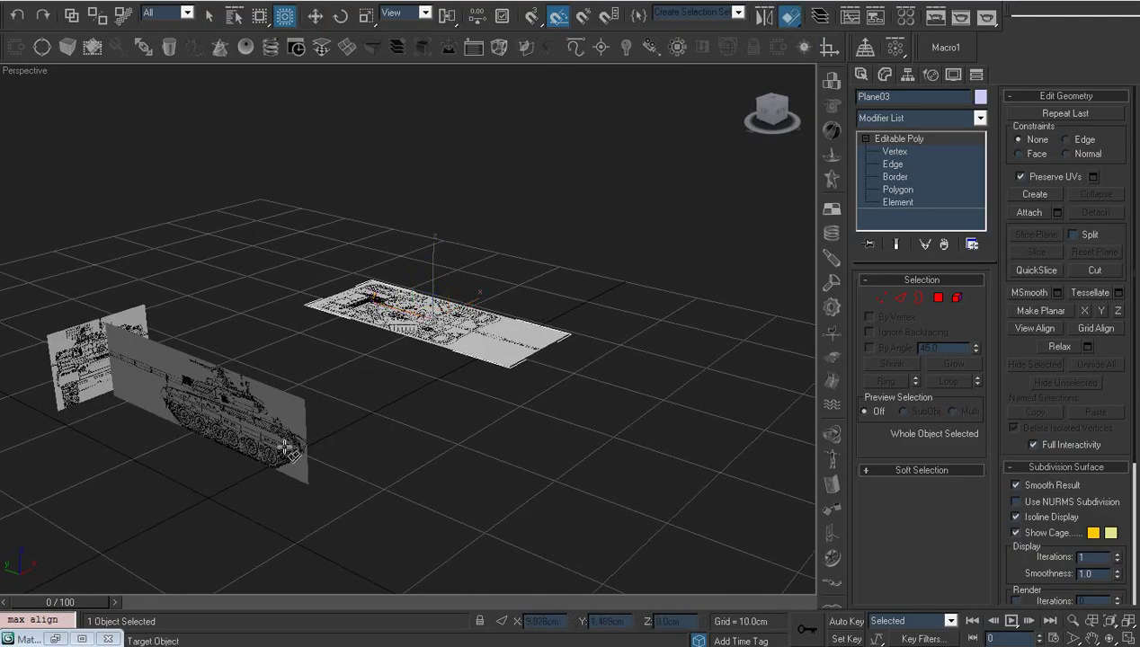
left_click(302, 453)
left_click(576, 444)
key("ctrl+alt+z")
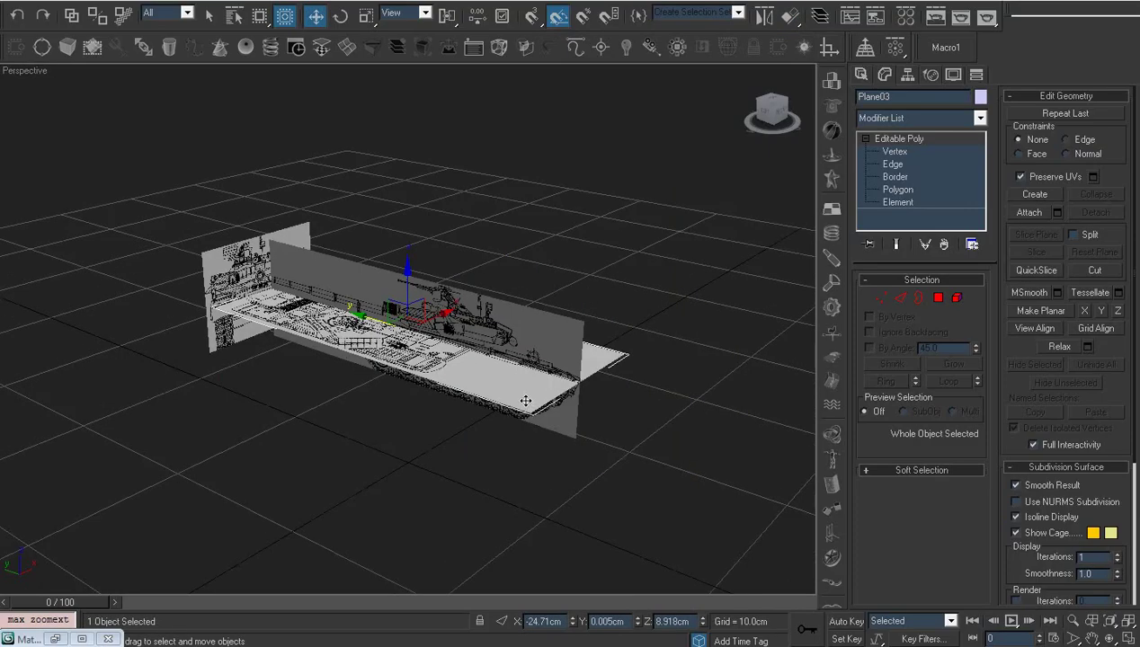
mouse_move(527, 399)
middle_mouse_down("alt")
mouse_move(343, 425)
mouse_move(534, 413)
mouse_move(520, 422)
middle_mouse_up("alt")
scroll(534, 413, "up", 3)
Mirror Plane03 on Y with No Clone and lower it beneath the side plane to Z −4.554 cm.
left_click(762, 16)
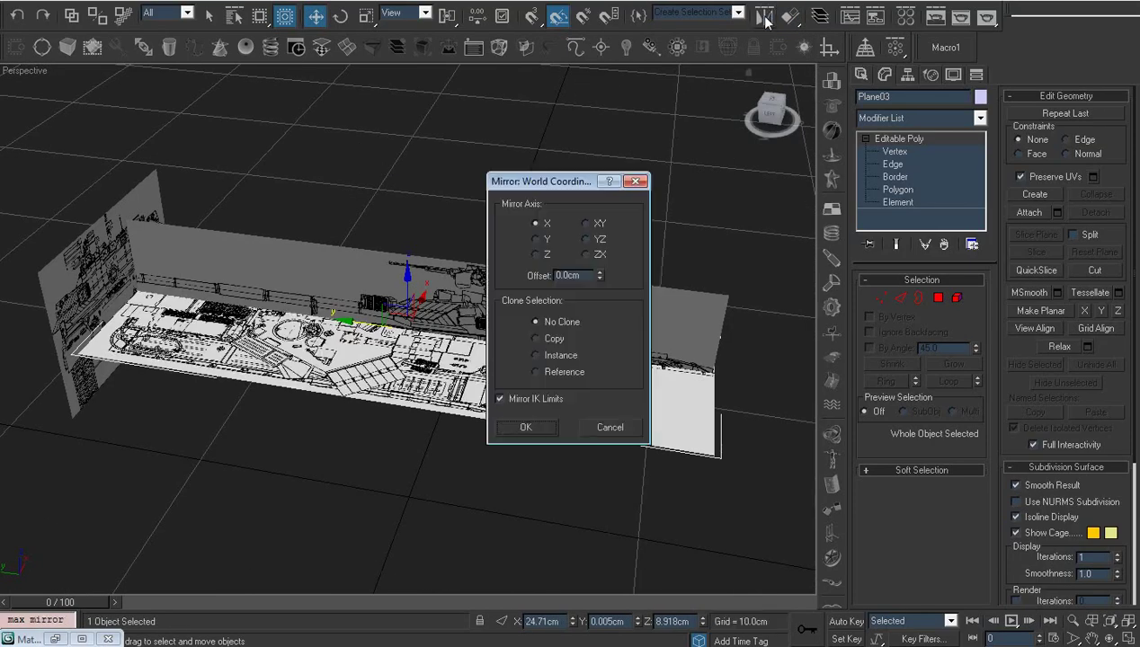
left_click_drag(548, 198, 742, 199)
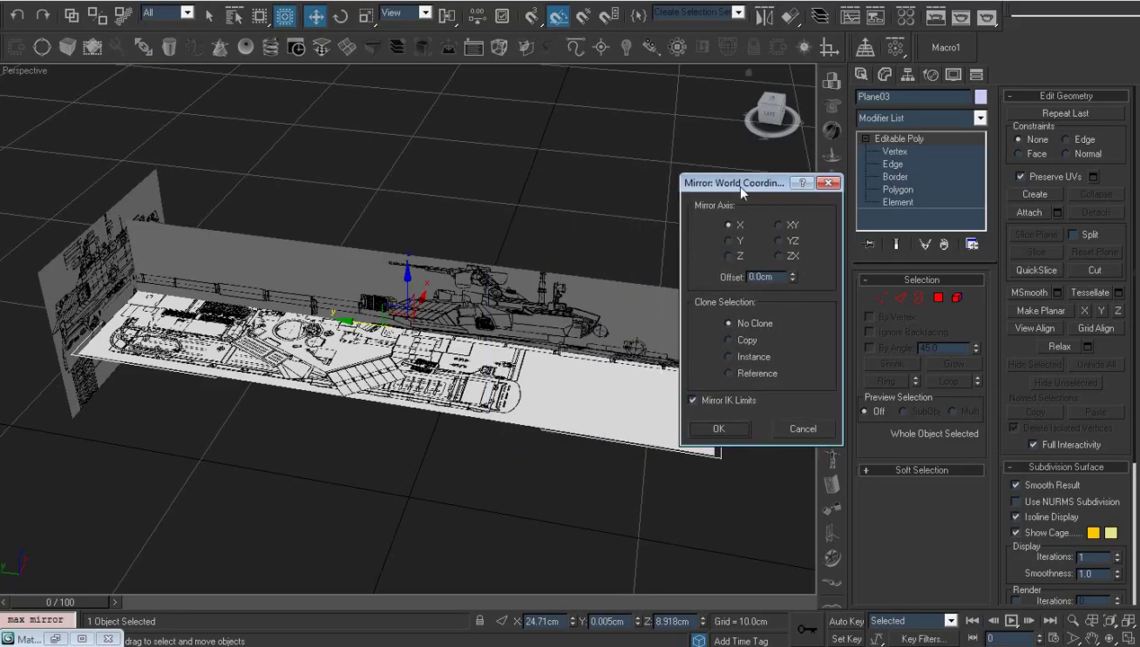
left_click(729, 241)
left_click(739, 431)
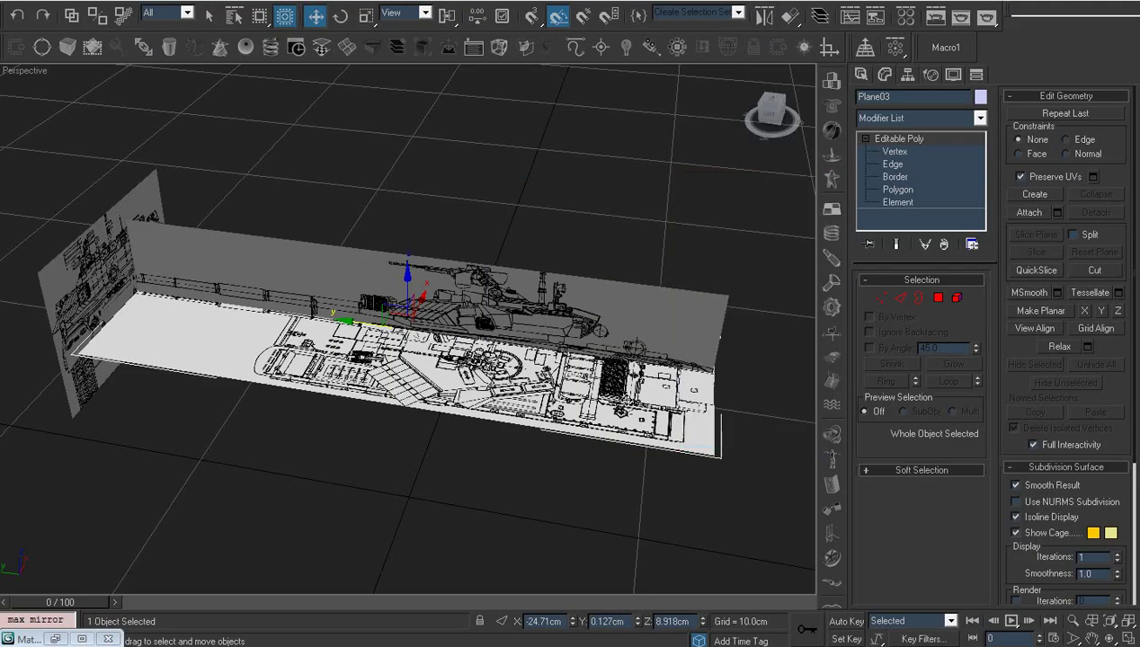
left_click_drag(406, 275, 407, 366)
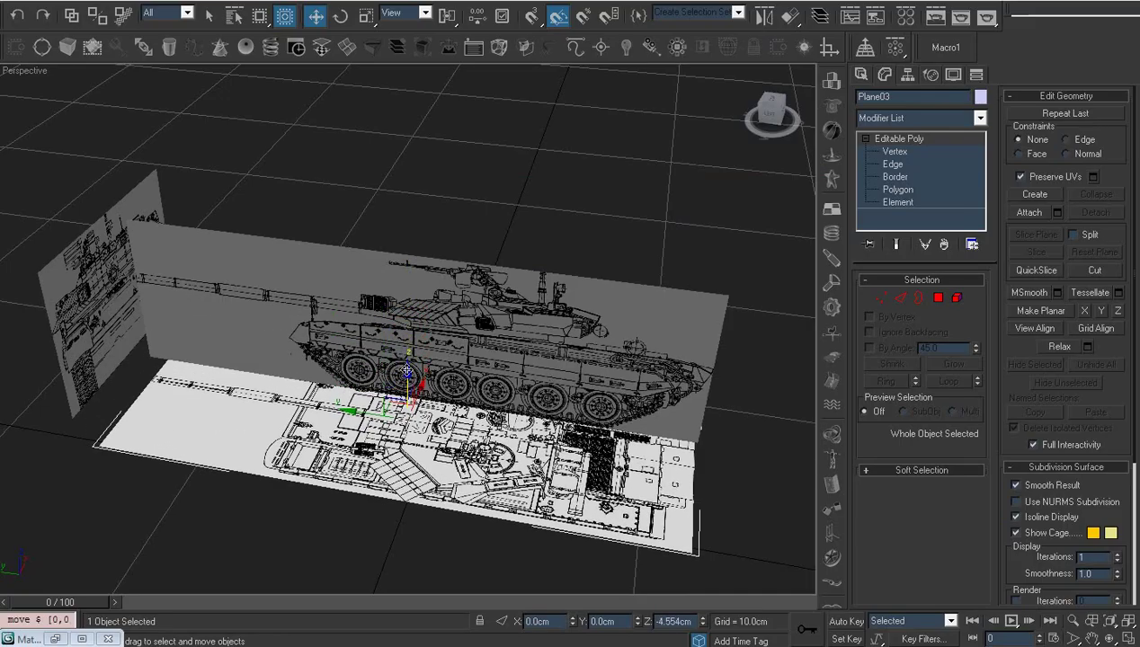
Slide the side-view plane Plane01 along X.
left_click(405, 297)
middle_click_drag(404, 297, 419, 325, "alt")
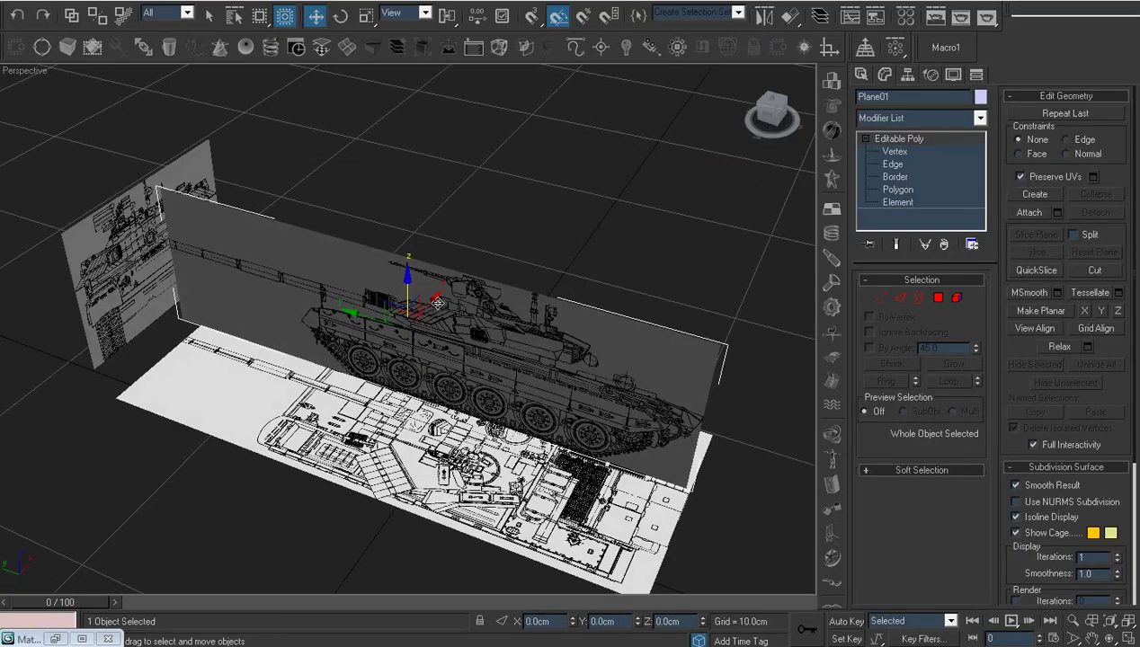
left_click_drag(438, 304, 530, 236)
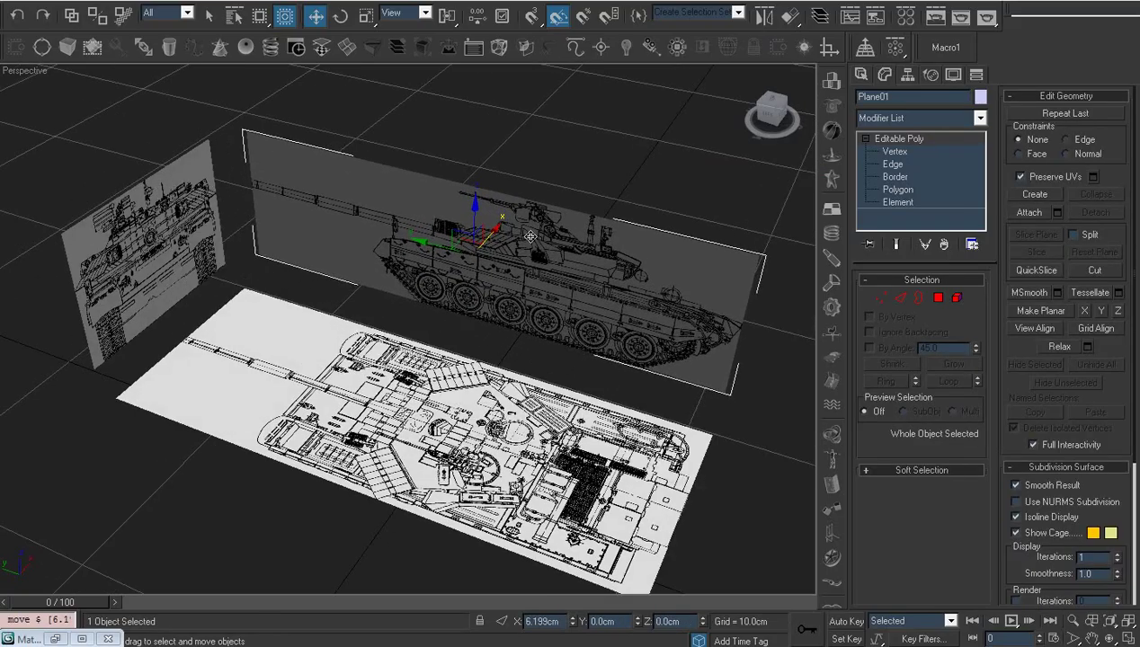
scroll(503, 238, "down", 5)
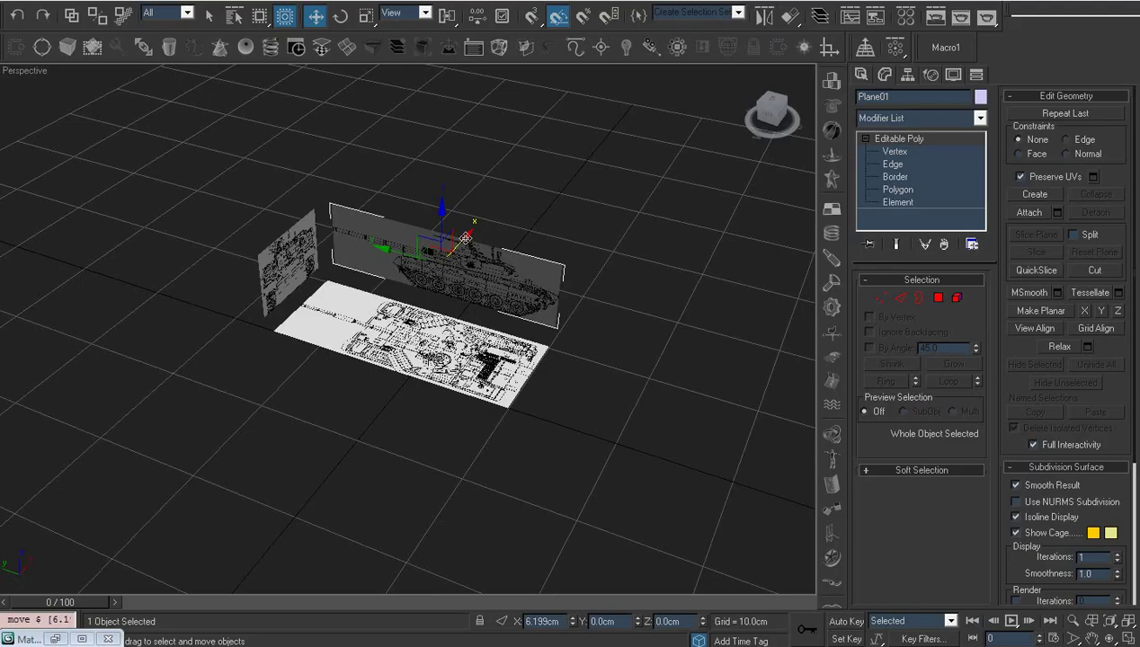
left_click_drag(465, 237, 323, 428)
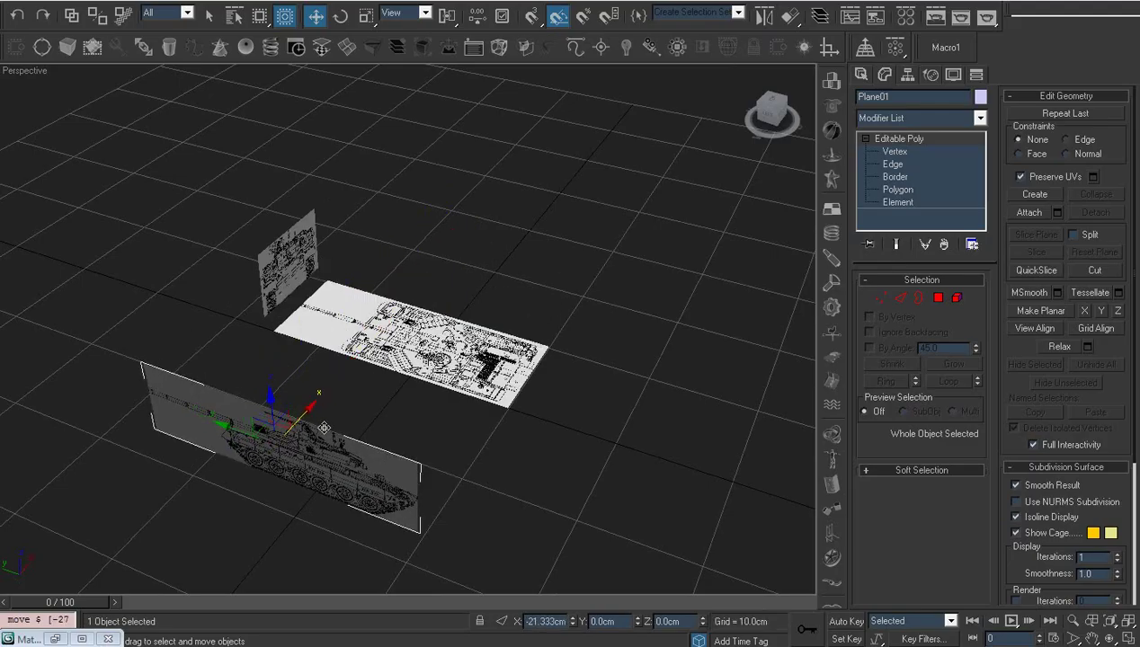
Move the front-view plane Plane02 aside to X 0, Y −16.763 cm.
key("l")
key("z")
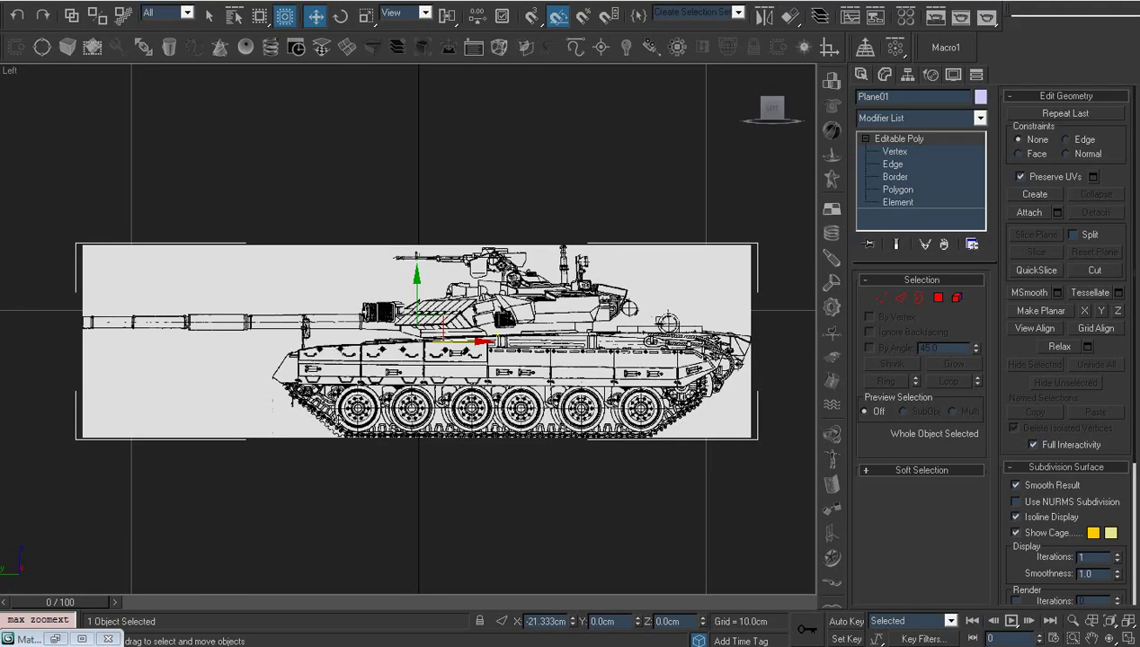
scroll(362, 397, "down", 3)
key("f")
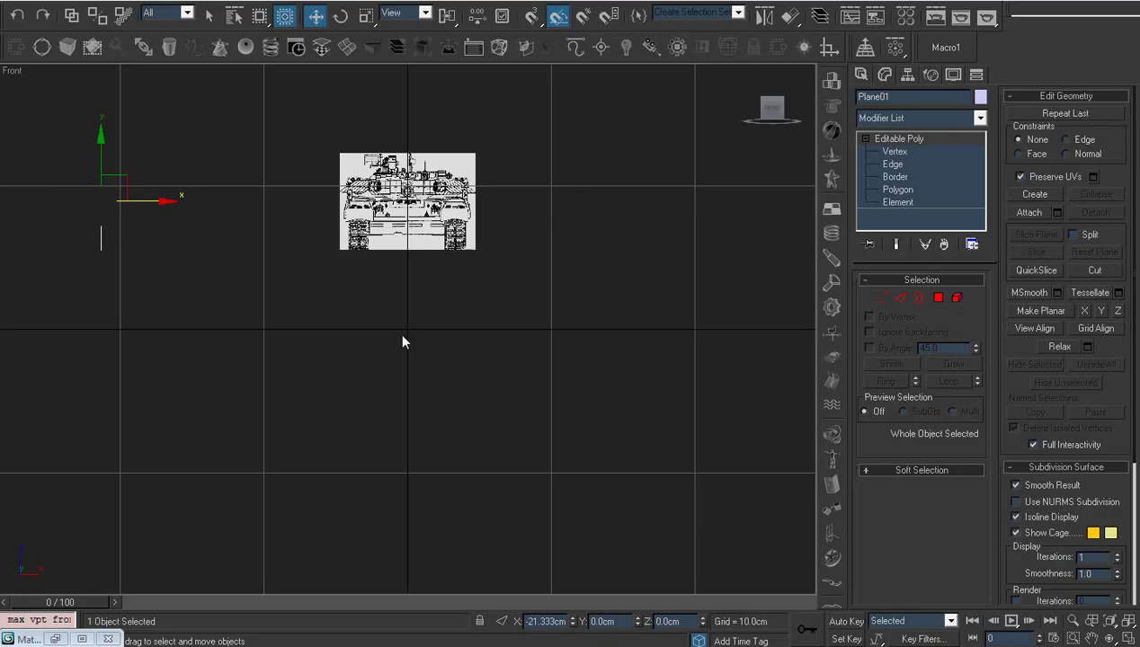
left_click(405, 207)
middle_click_drag(405, 207, 374, 237, "alt")
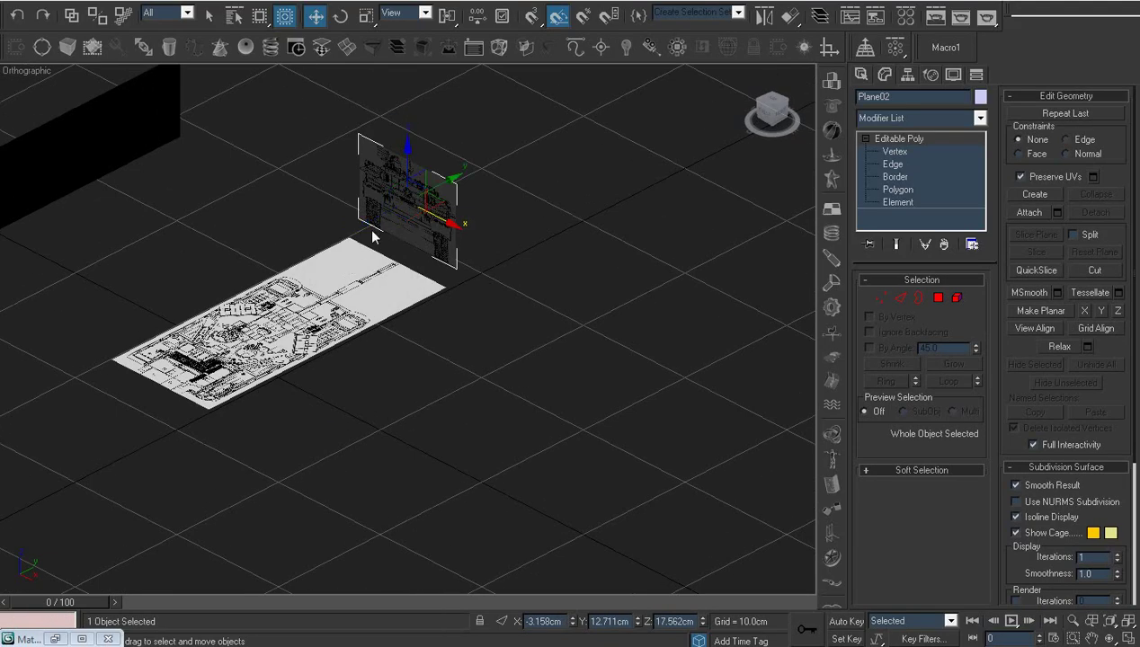
left_click_drag(459, 209, 203, 333)
scroll(389, 356, "down", 2)
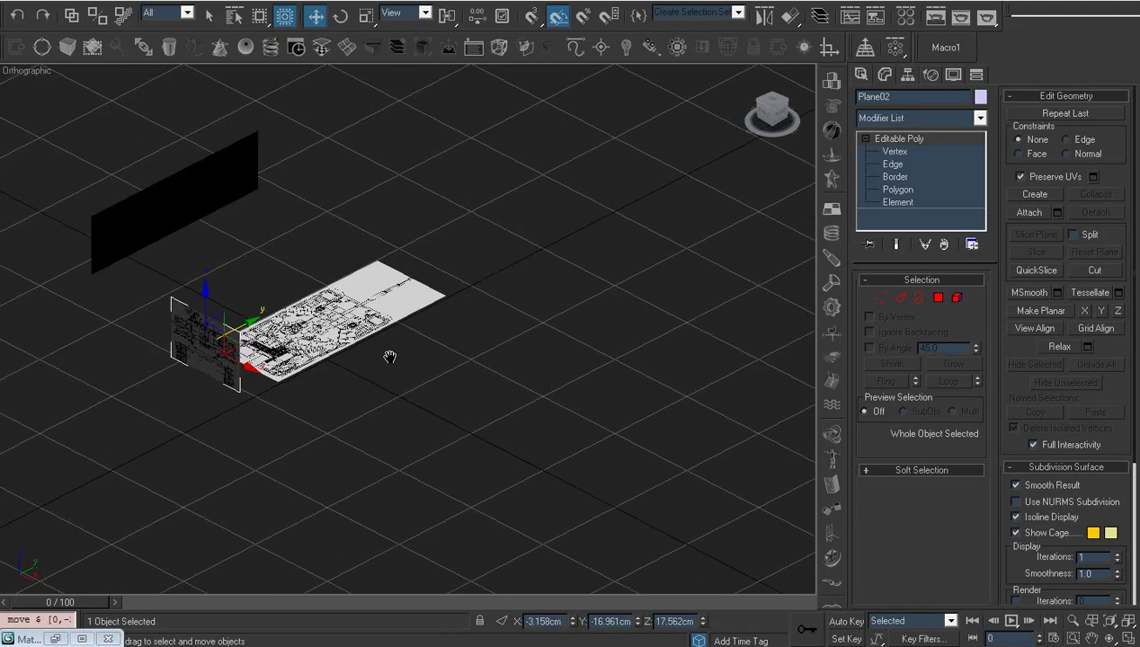
left_click_drag(298, 308, 102, 407)
Raise the top-view plane Plane03 high along Z above the grid.
left_click(337, 321)
scroll(337, 321, "down", 2)
middle_click_drag(337, 321, 370, 388)
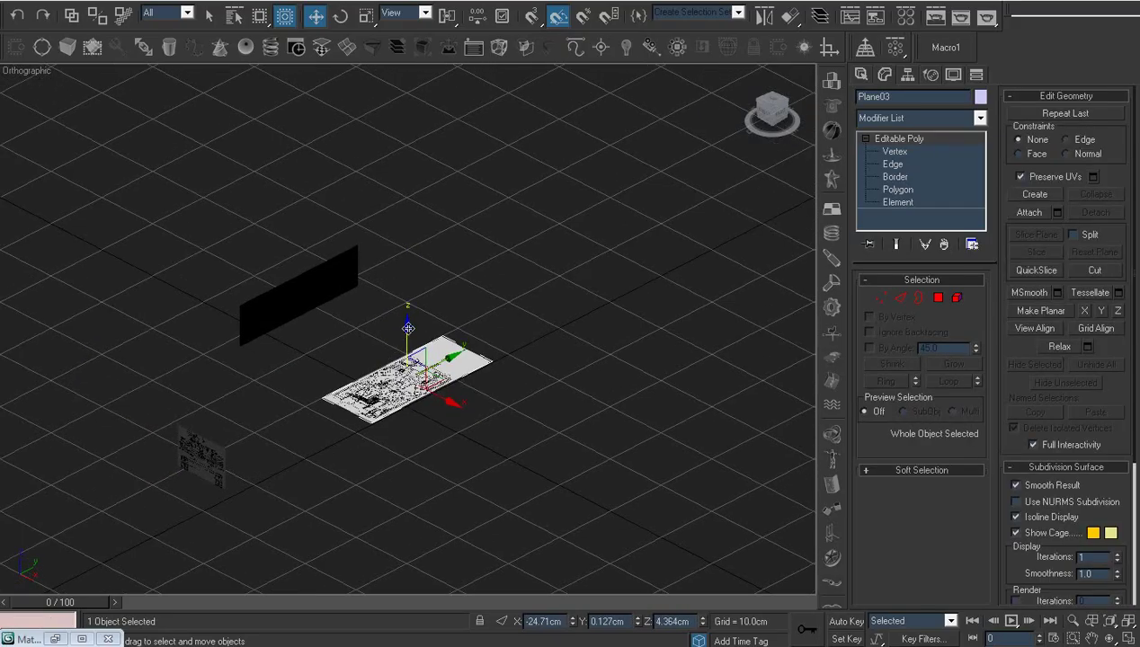
left_click_drag(369, 389, 509, 268)
Frame the front tank blueprint in Front view and select all three blueprint planes.
left_click(509, 268)
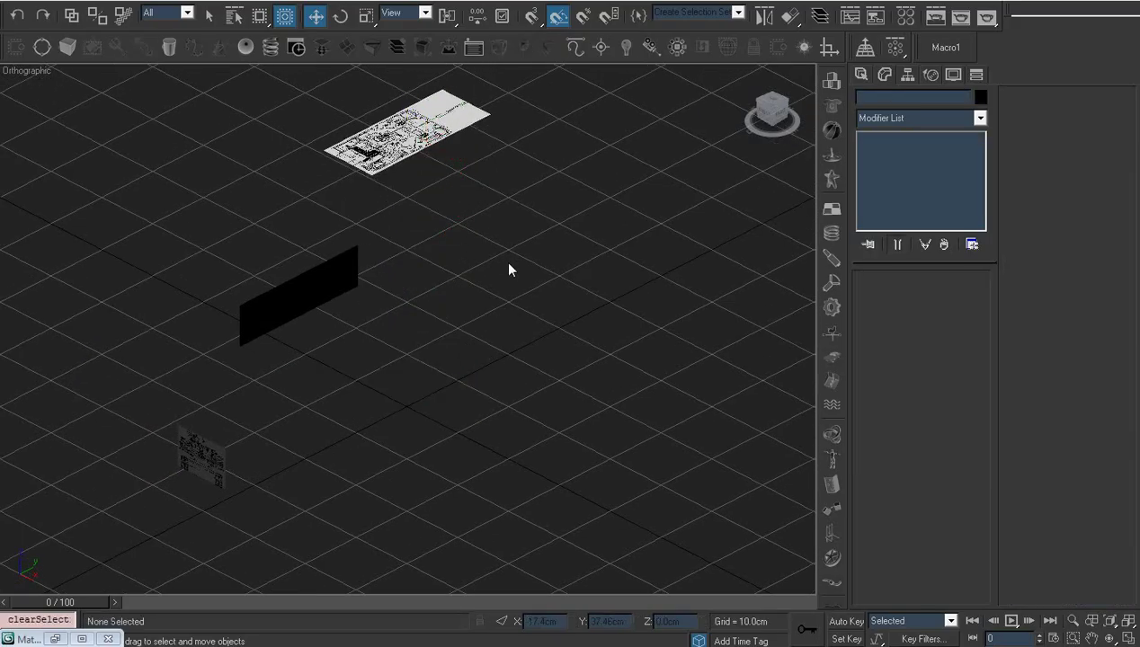
key("p")
key("z")
key("f")
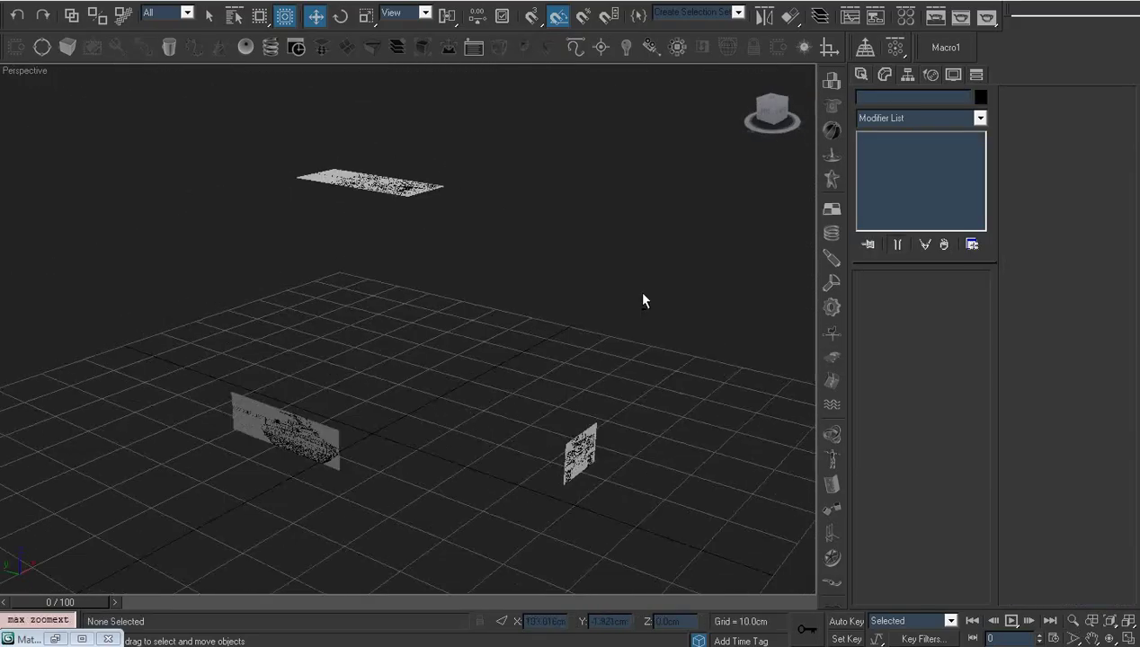
key("z")
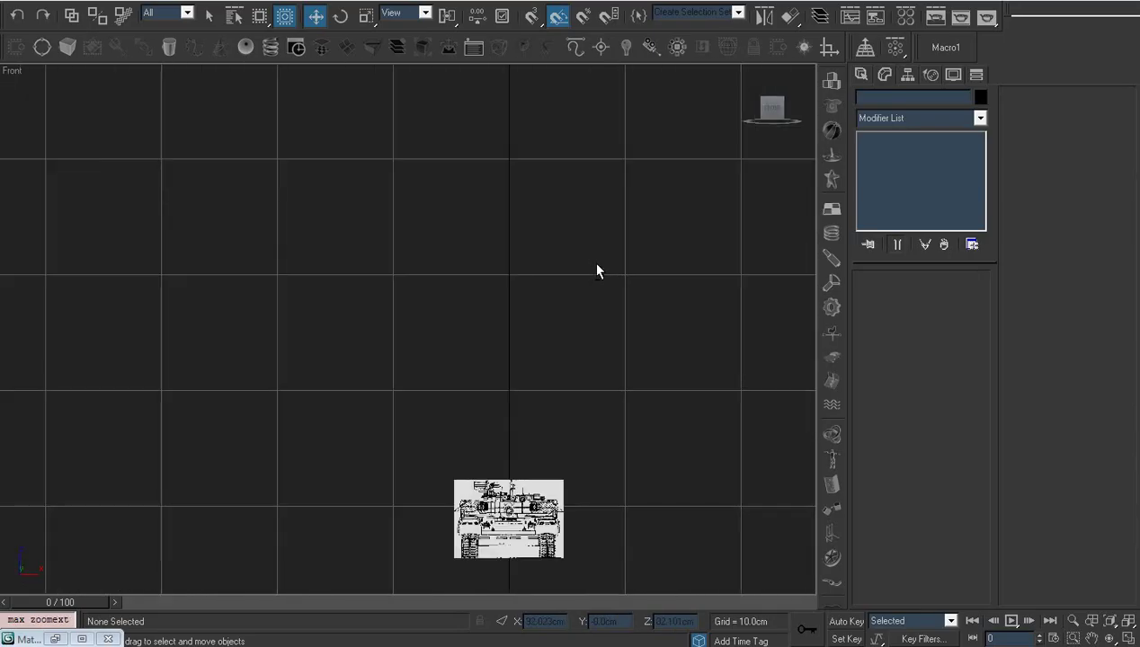
key("]")
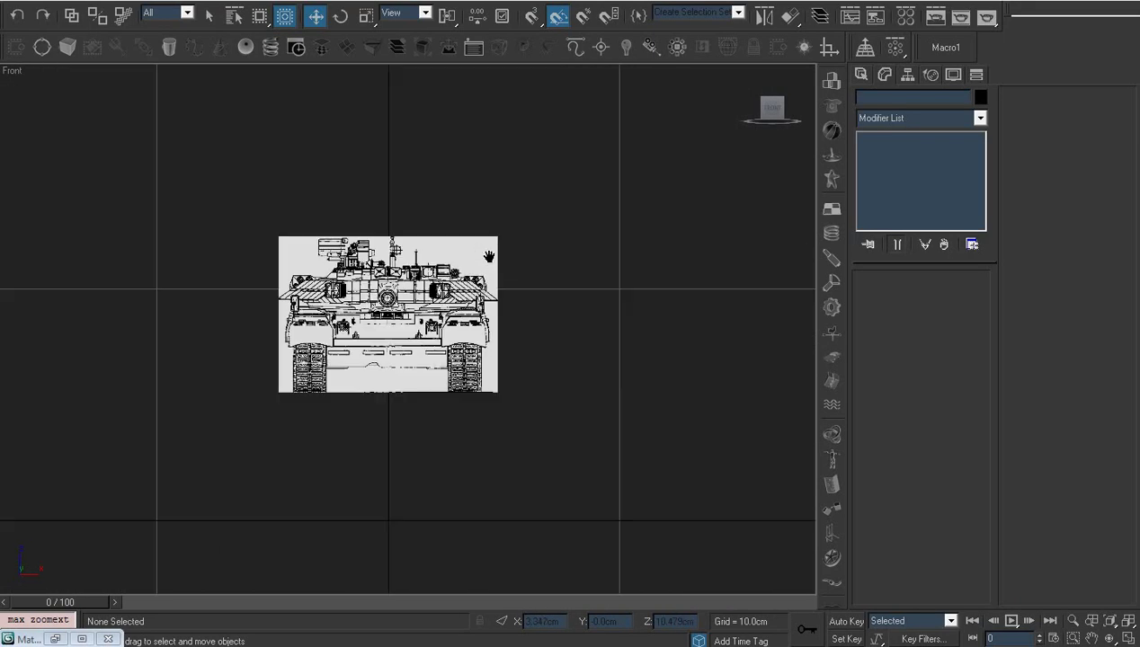
key("p")
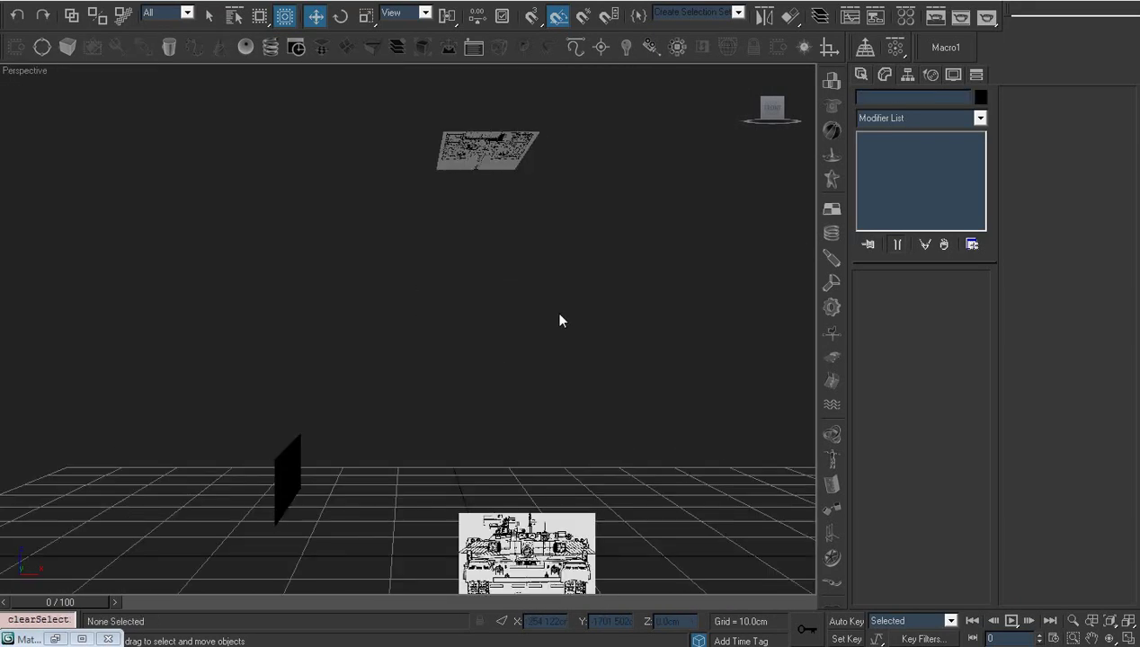
key("f")
key("z")
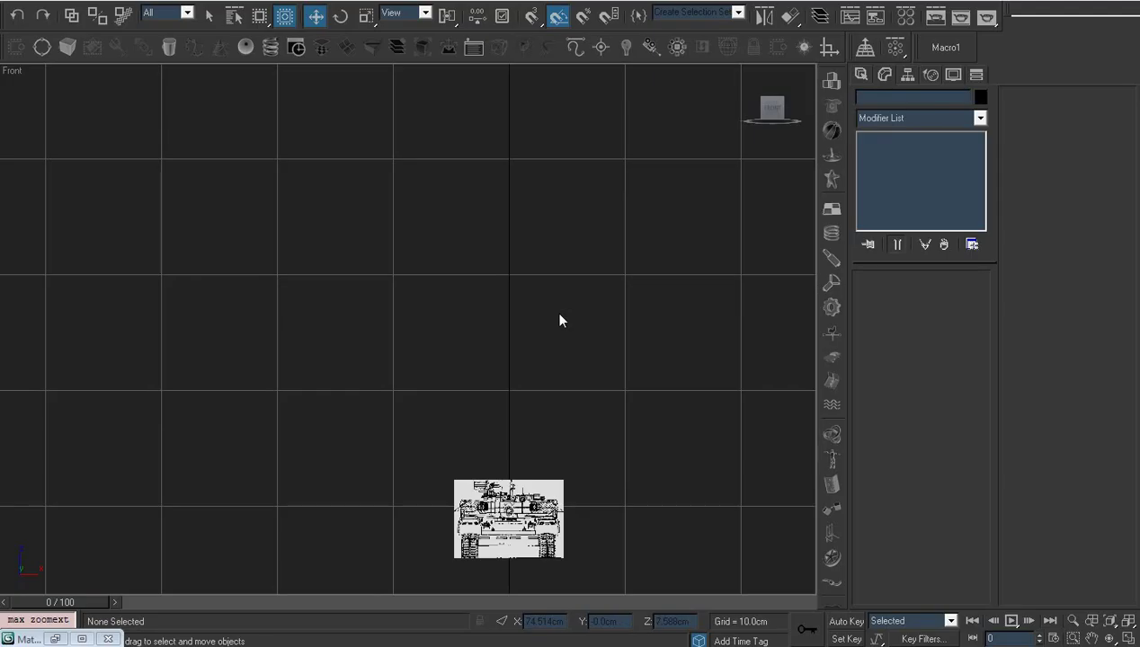
key("ctrl+a")
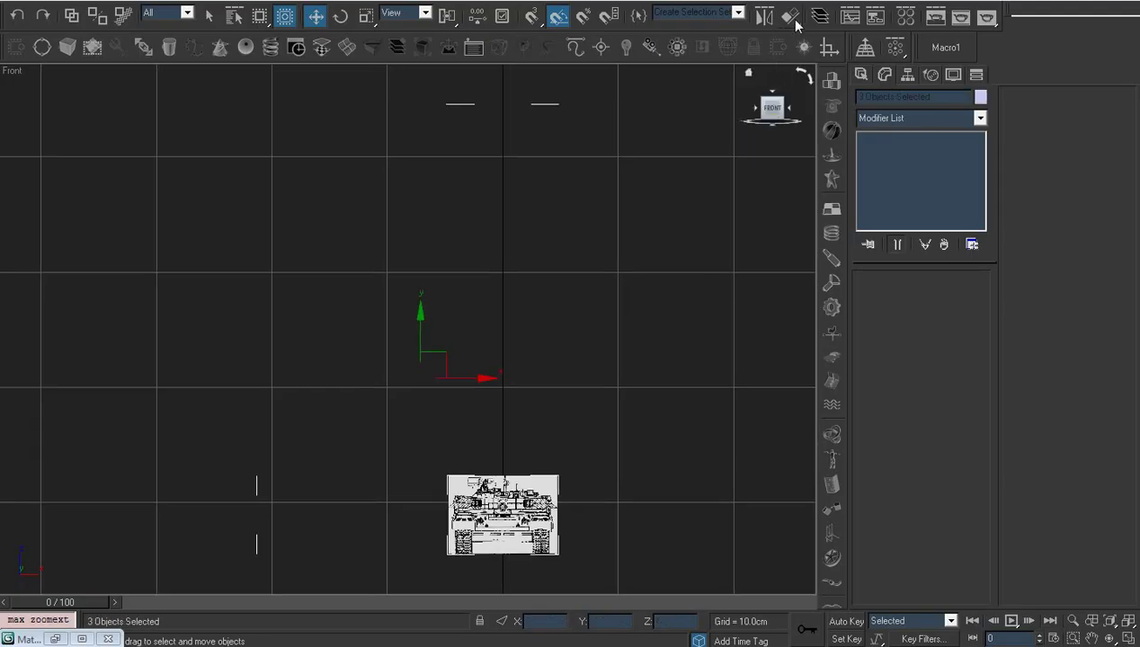
Put the three selected blueprint planes on a new layer named 'drowings'.
left_click(820, 16)
left_click(644, 288)
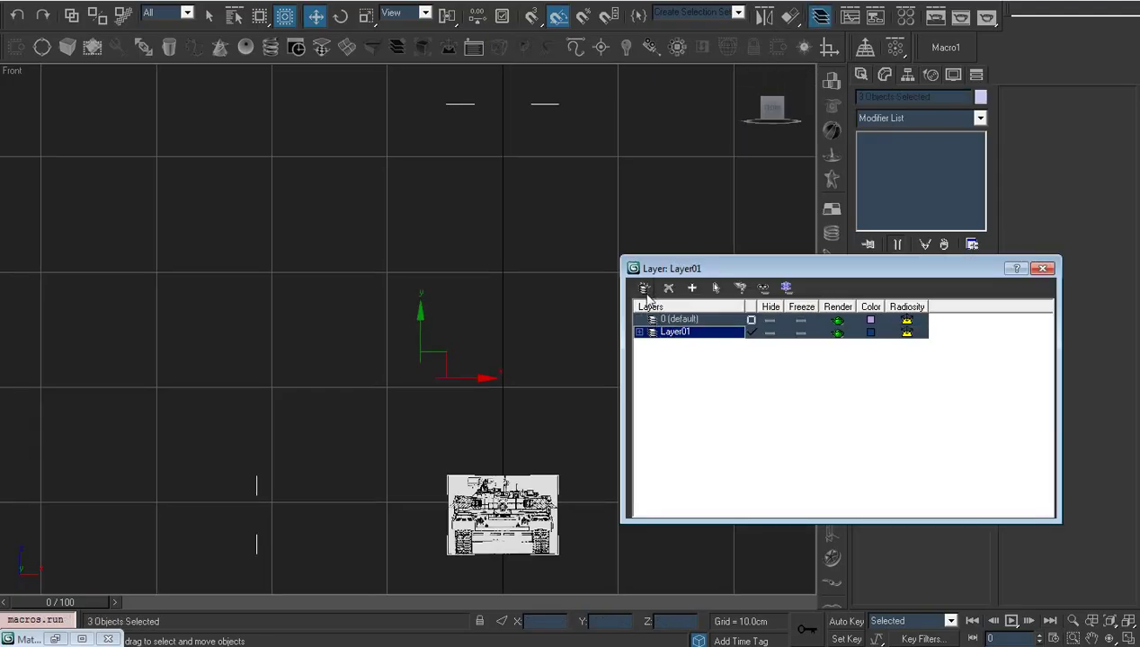
left_click(676, 333)
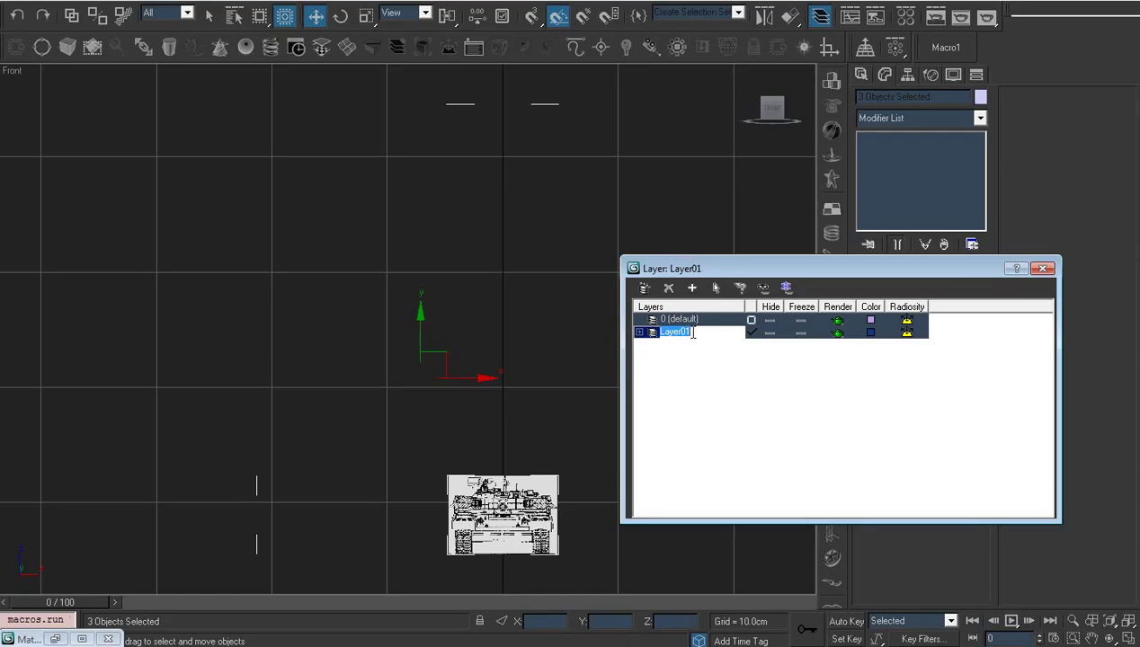
type("drowings")
key("Return")
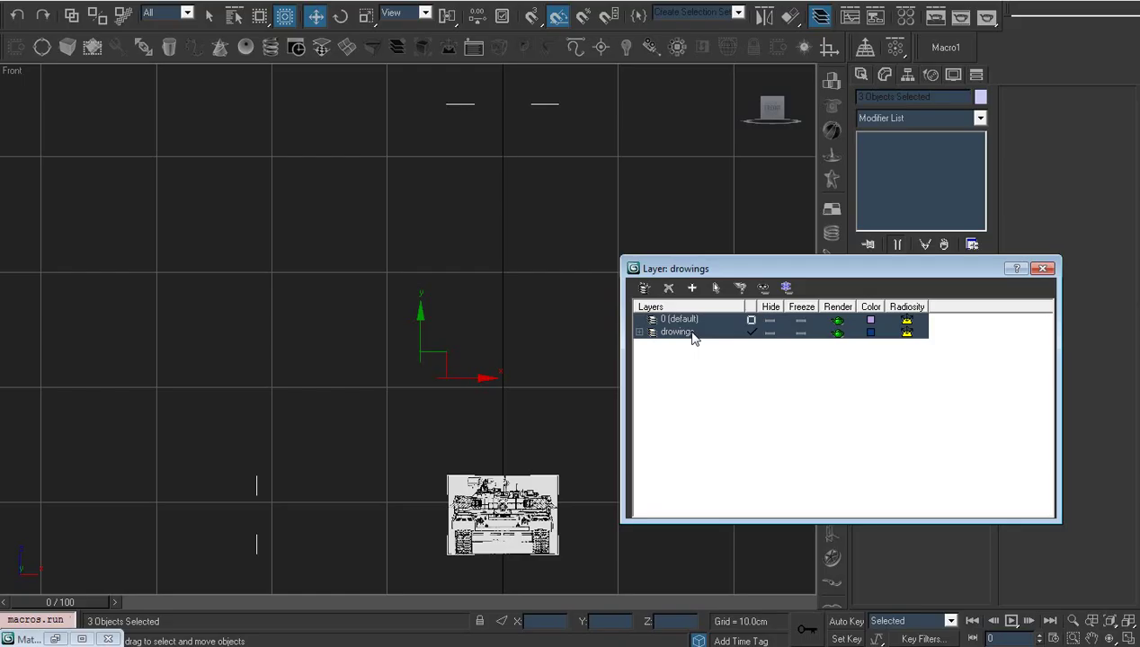
Add an empty Layer01 and freeze the drowings layer.
left_click(644, 289)
left_click(686, 347)
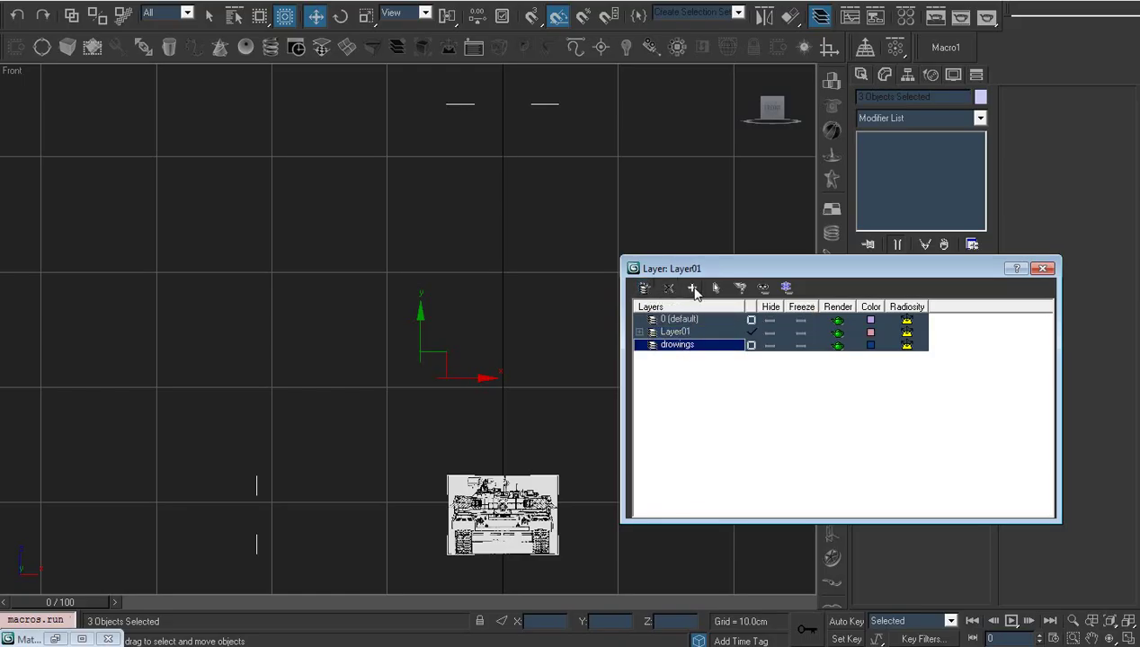
left_click(692, 333)
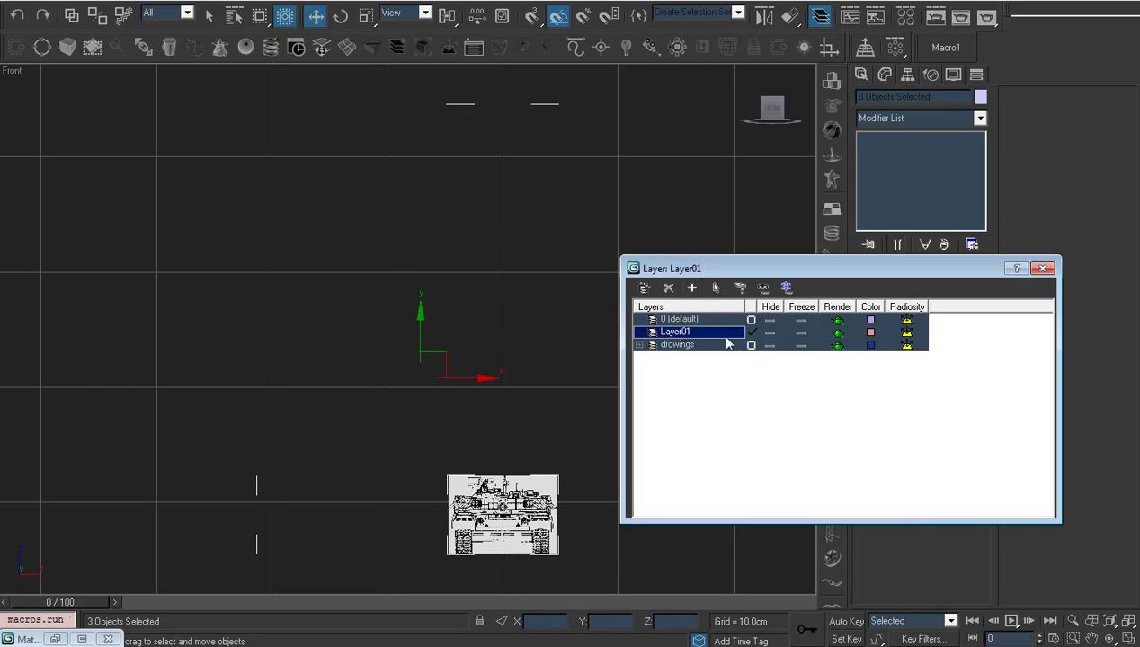
left_click(802, 347)
Open object properties for the drowings layer's planes and bring the front tank drawing into view.
right_click(711, 349)
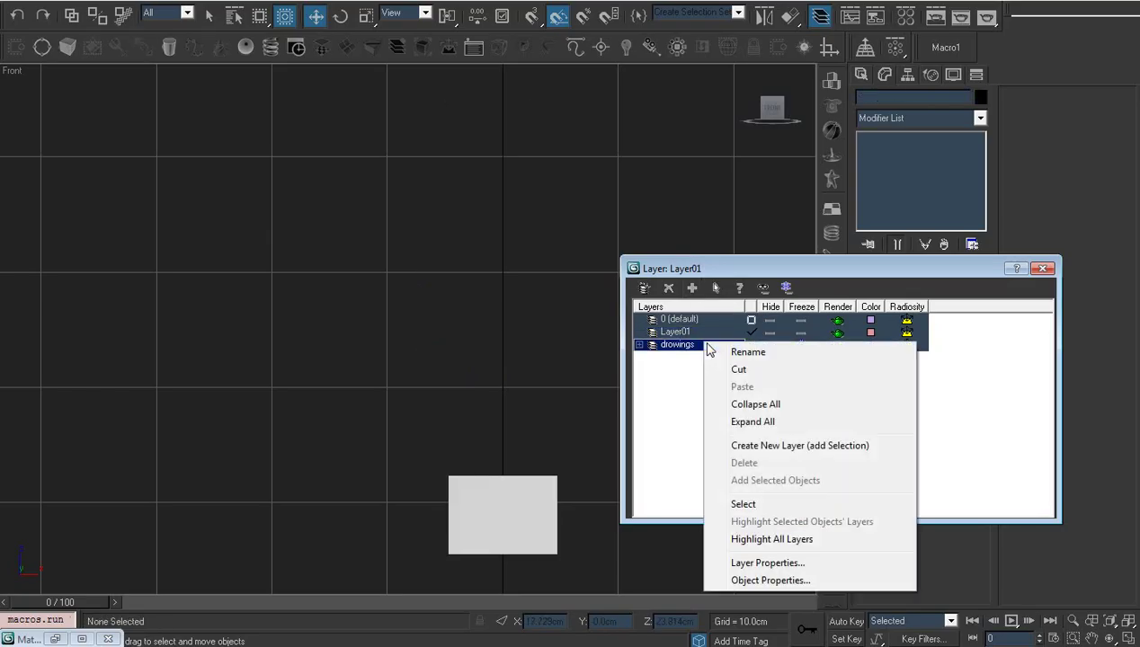
left_click(771, 581)
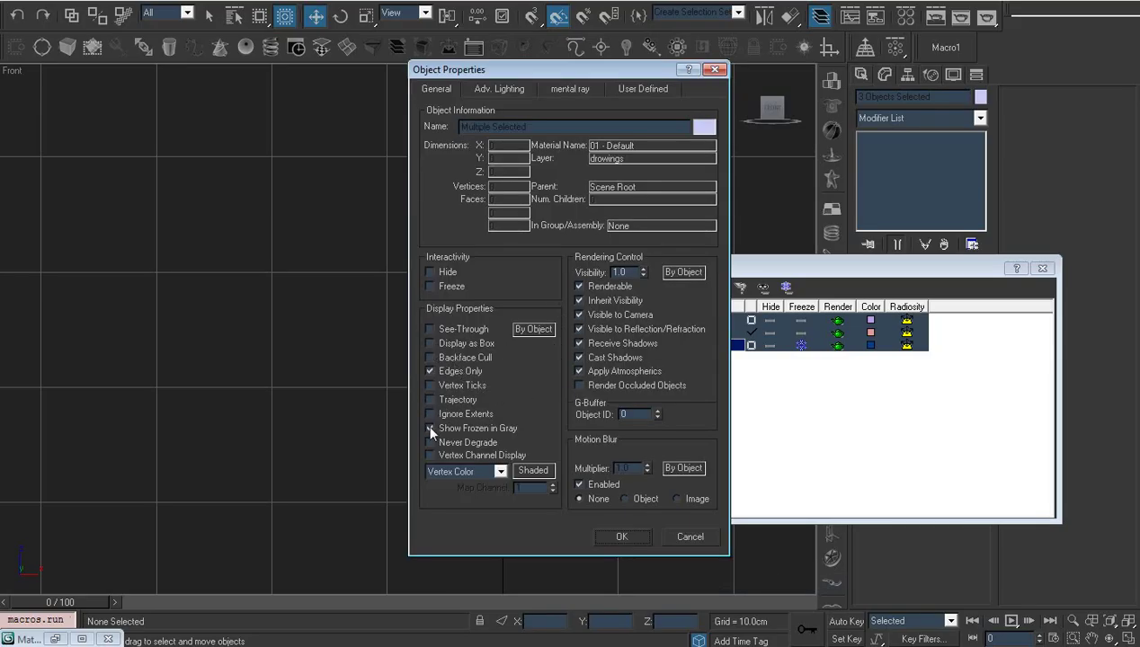
left_click(618, 537)
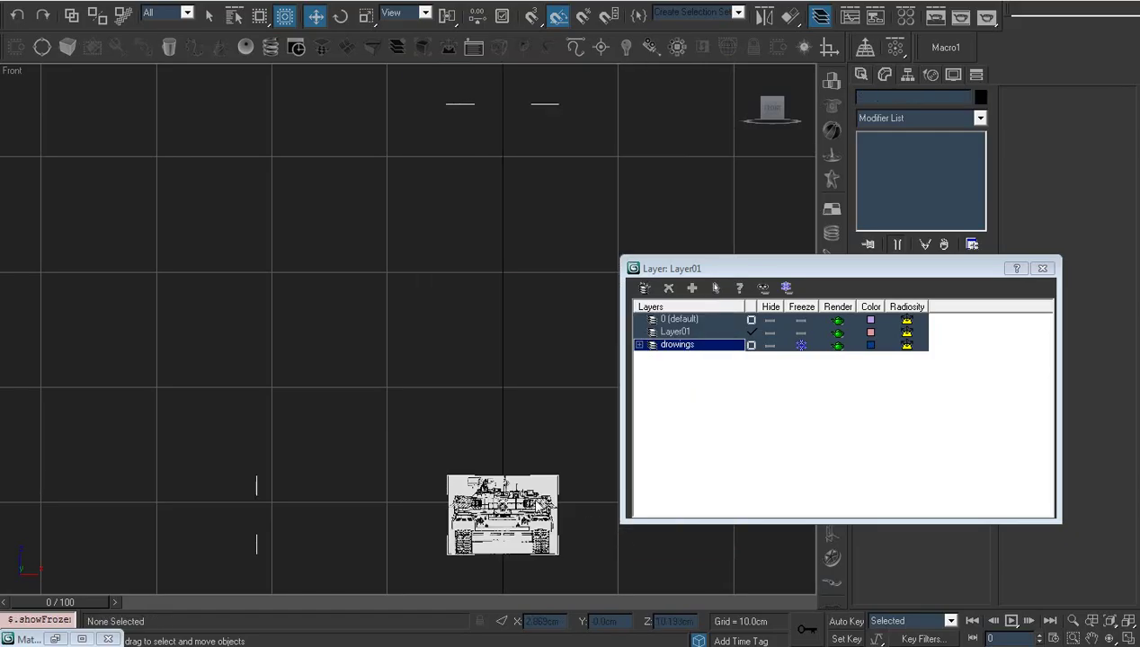
mouse_move(613, 527)
middle_mouse_down()
mouse_move(576, 411)
mouse_move(414, 355)
middle_mouse_up()
scroll(407, 337, "up", 4)
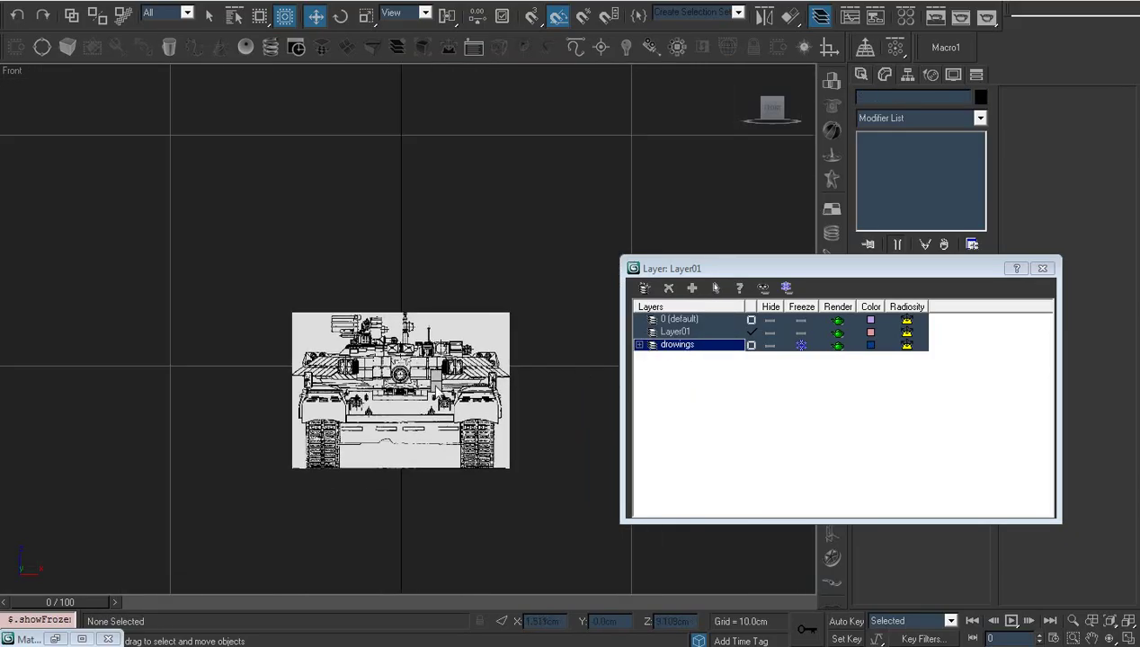
right_click(436, 392)
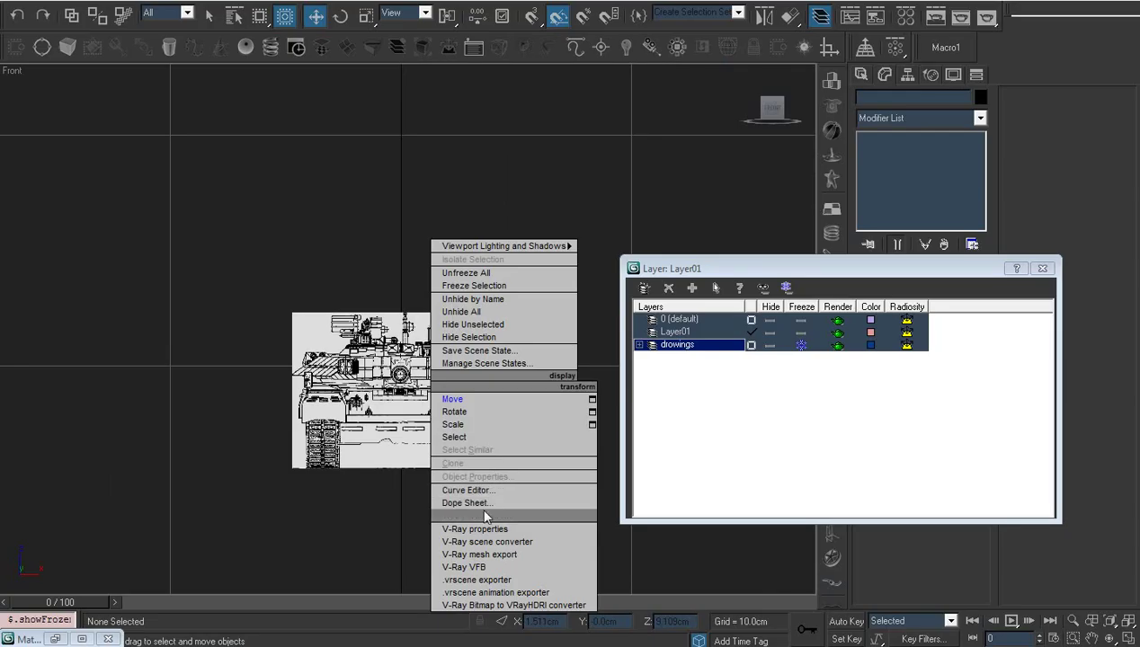
left_click(498, 479)
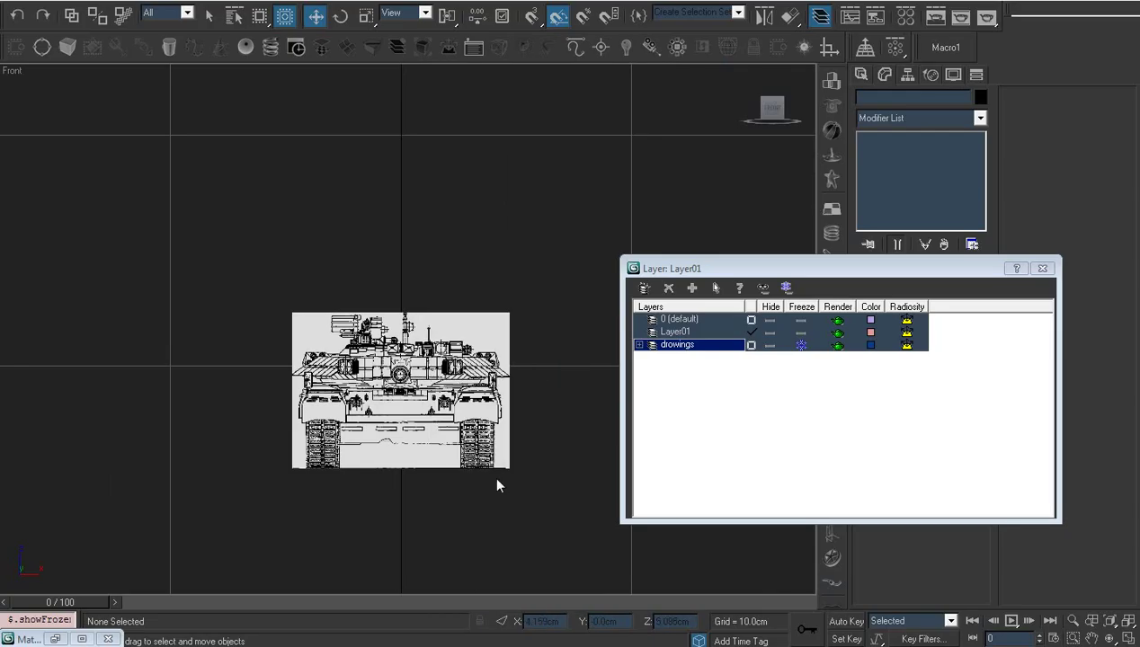
Select all objects on the drowings layer and set their visibility to 0.5.
left_click(698, 399)
left_click(697, 350)
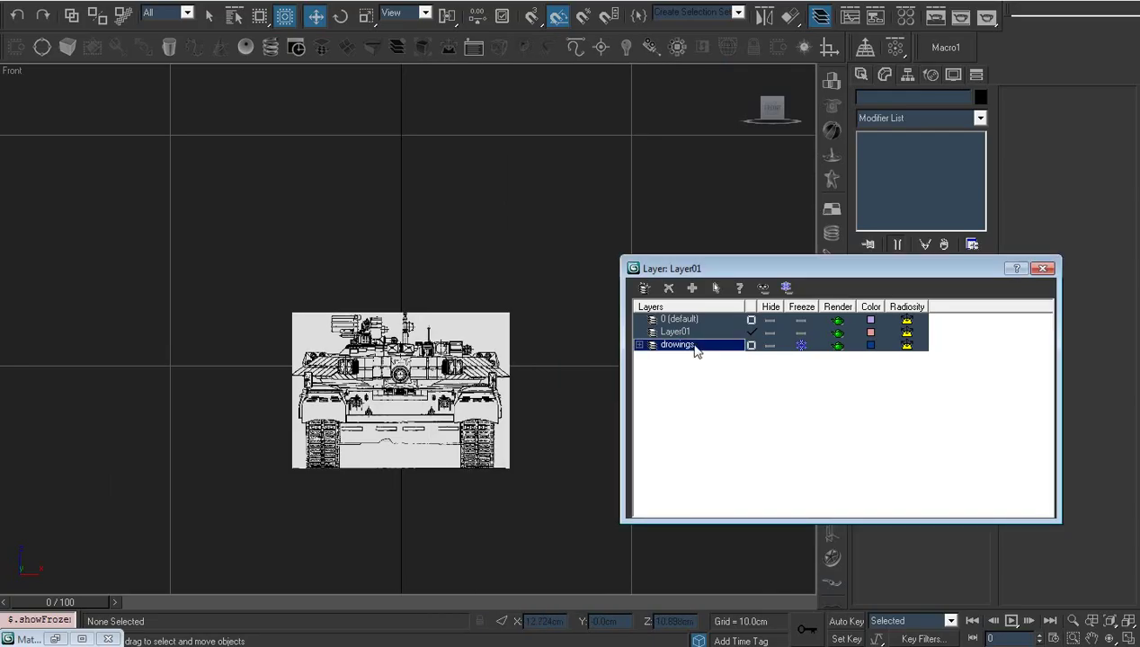
left_click(717, 290)
right_click(412, 364)
left_click(458, 457)
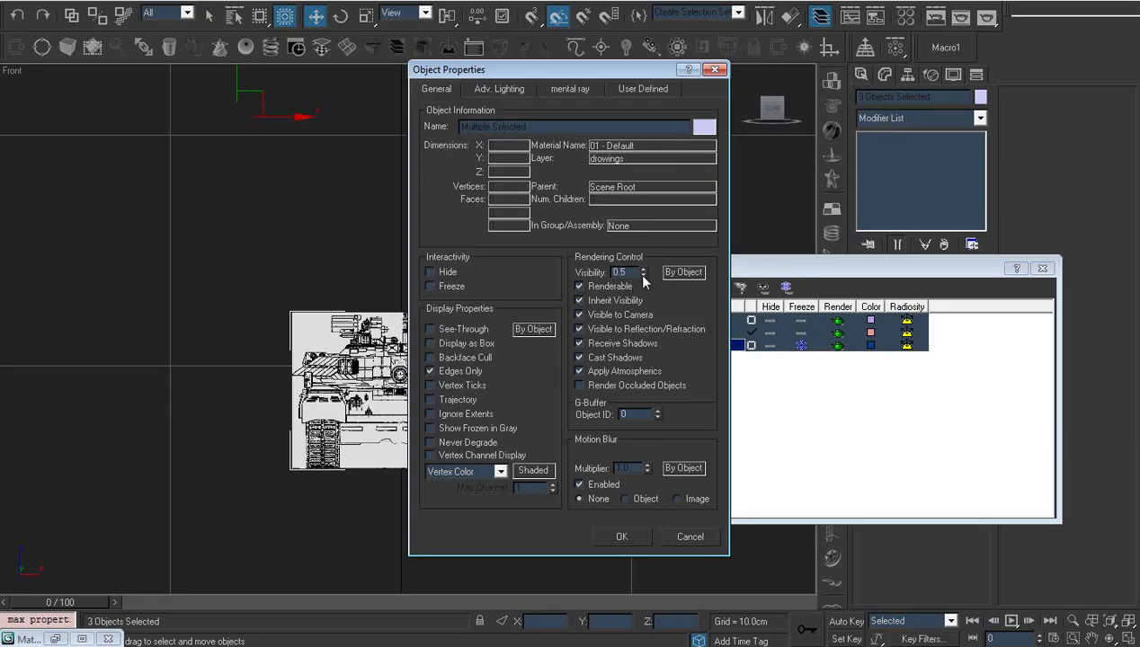
left_click(627, 534)
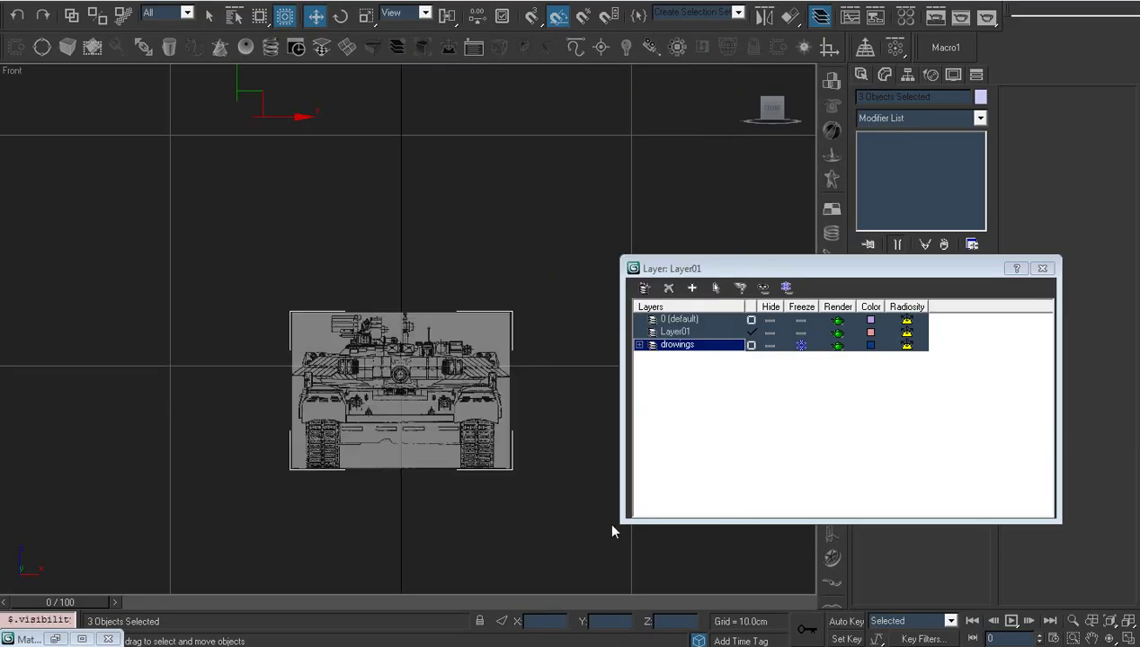
Deselect the blueprints, highlight Layer01 and close the Layer Manager.
left_click(595, 460)
left_click(683, 333)
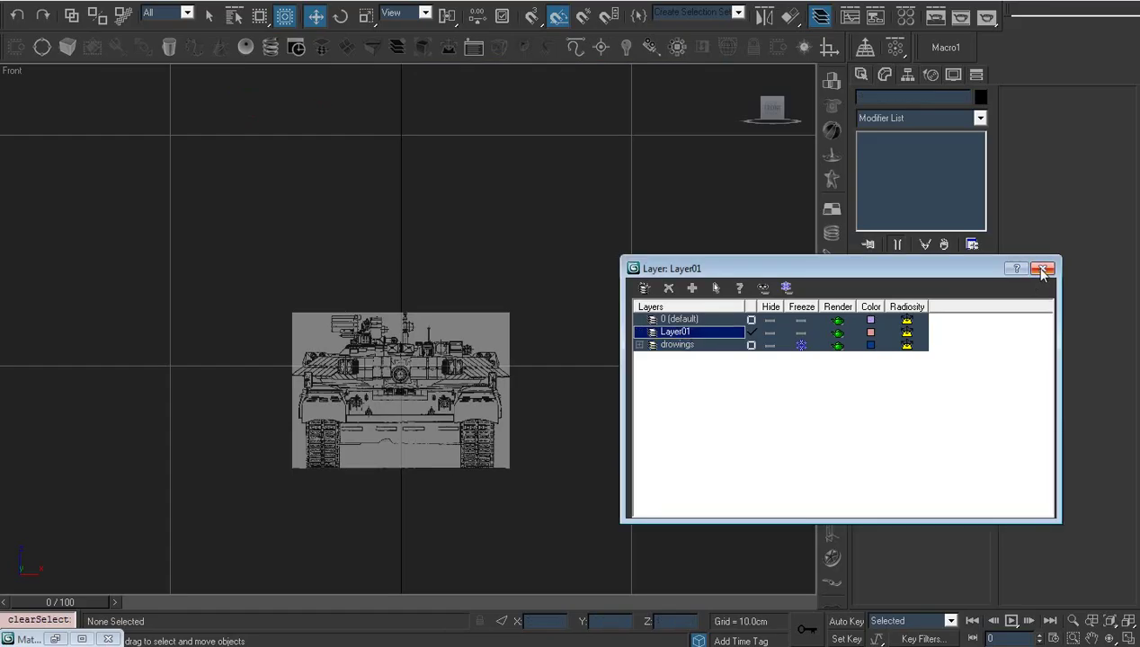
left_click(1043, 270)
Frame the side blueprint in Left view and pan along the hull, gun and wheels.
key("l")
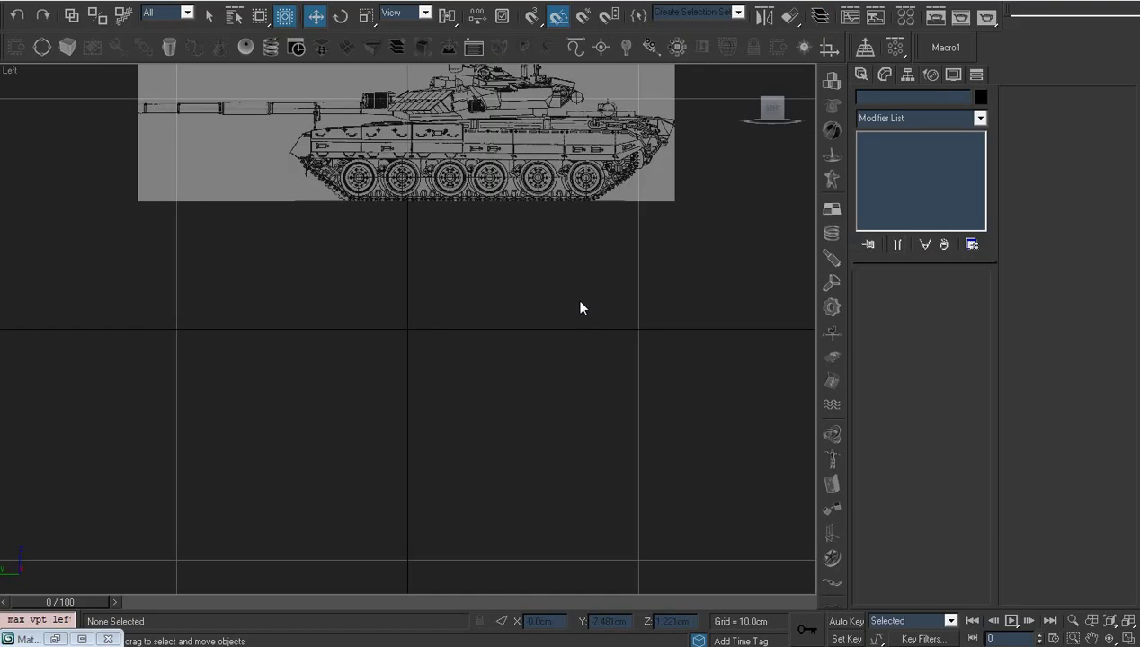
key("z")
scroll(469, 503, "up", 5)
middle_click_drag(526, 398, 527, 204)
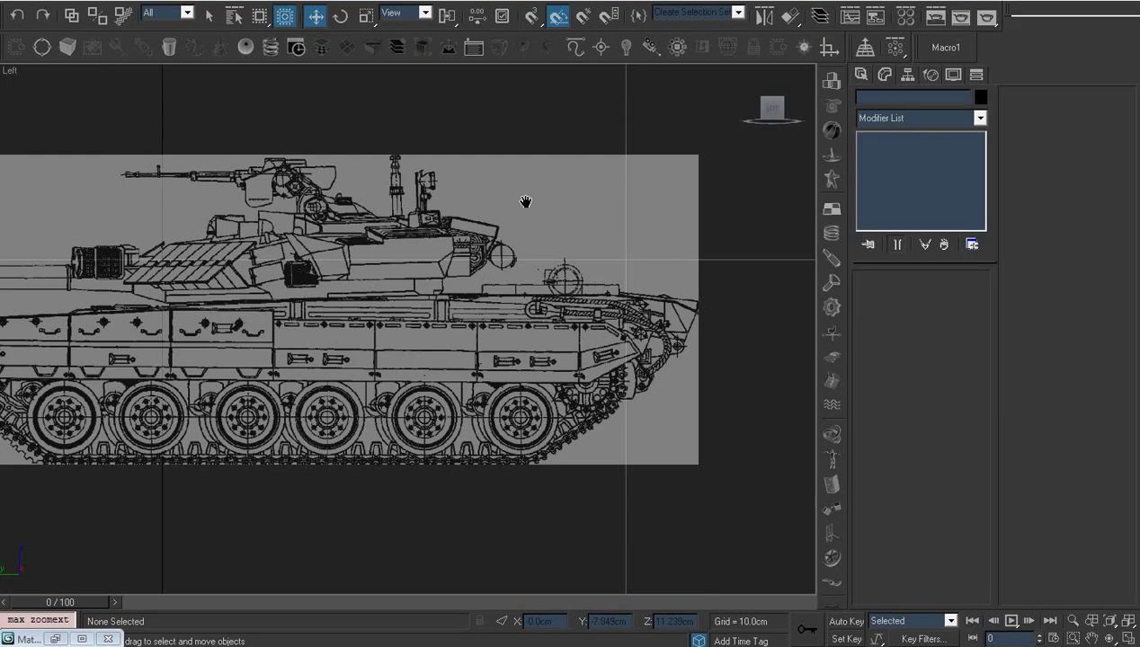
scroll(620, 412, "up", 3)
middle_click_drag(620, 412, 401, 307)
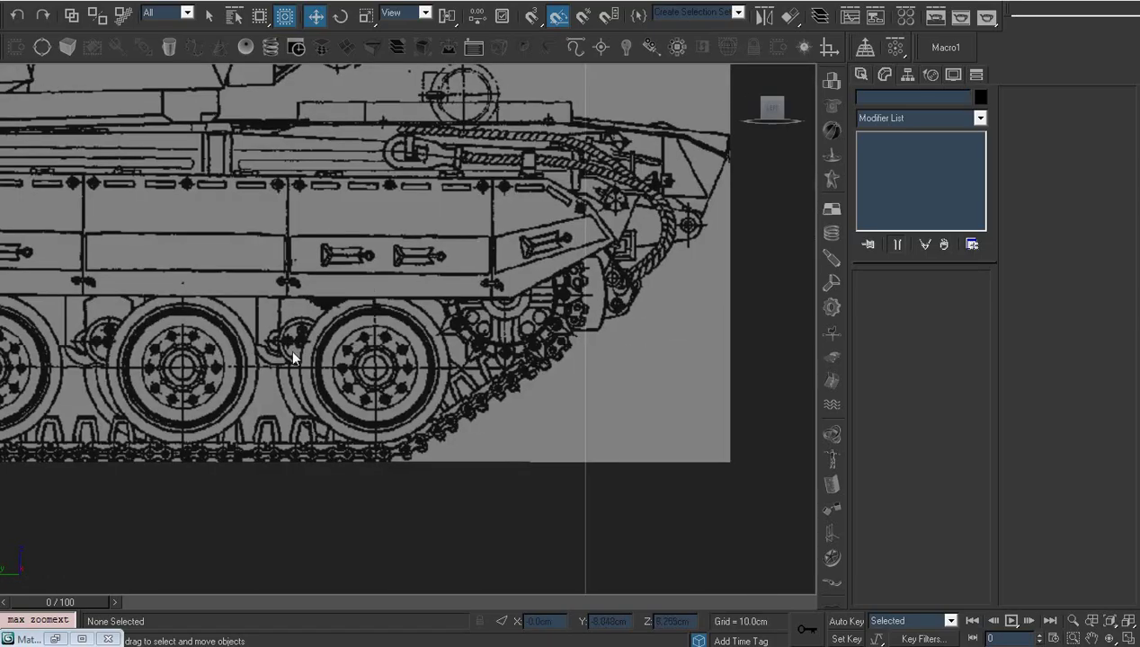
scroll(289, 348, "down", 2)
middle_click_drag(357, 377, 710, 418)
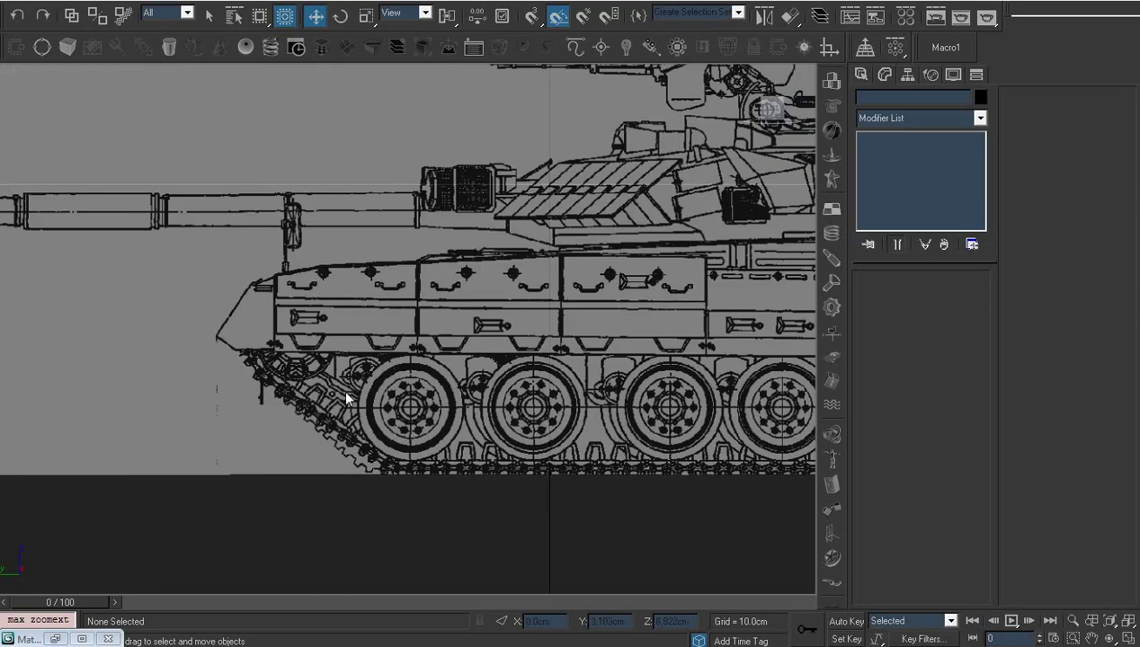
scroll(355, 394, "down", 1)
scroll(382, 378, "down", 2)
scroll(393, 371, "up", 2)
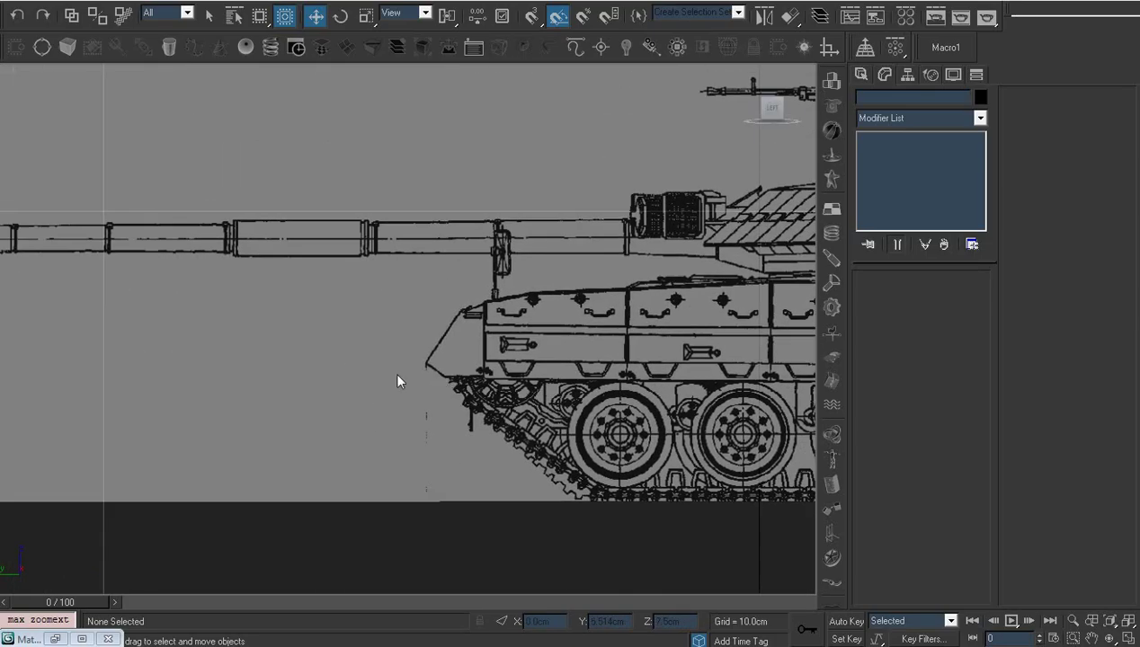
Check the front blueprint in Front view, moving it higher in the viewport.
key("f")
key("z")
scroll(420, 387, "up", 3)
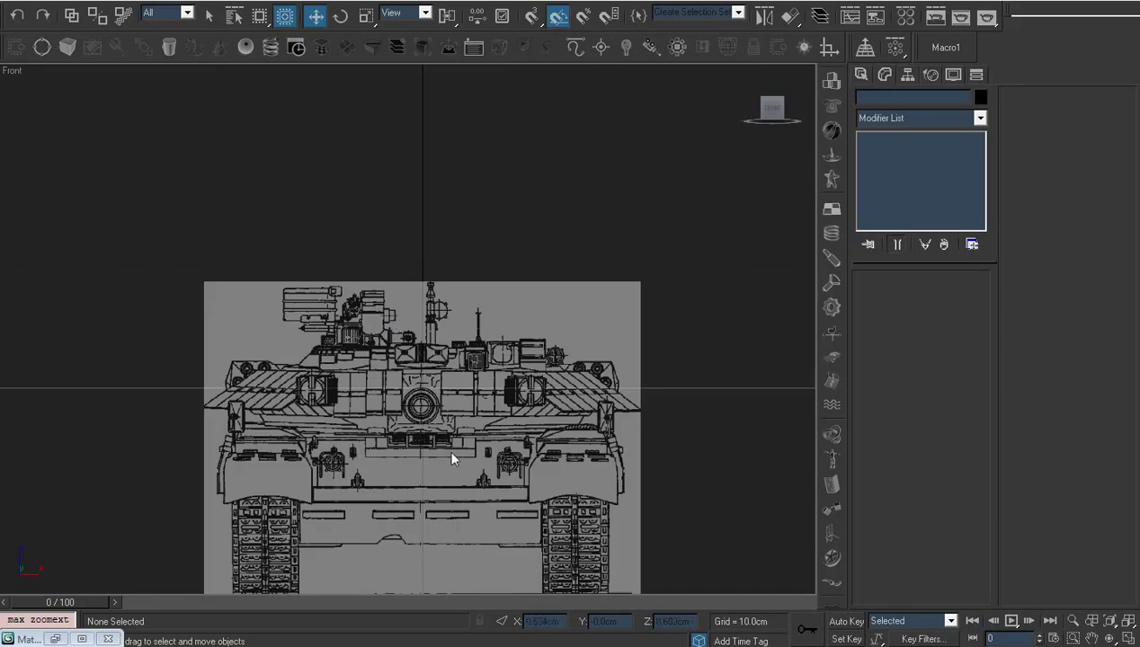
scroll(447, 384, "up", 3)
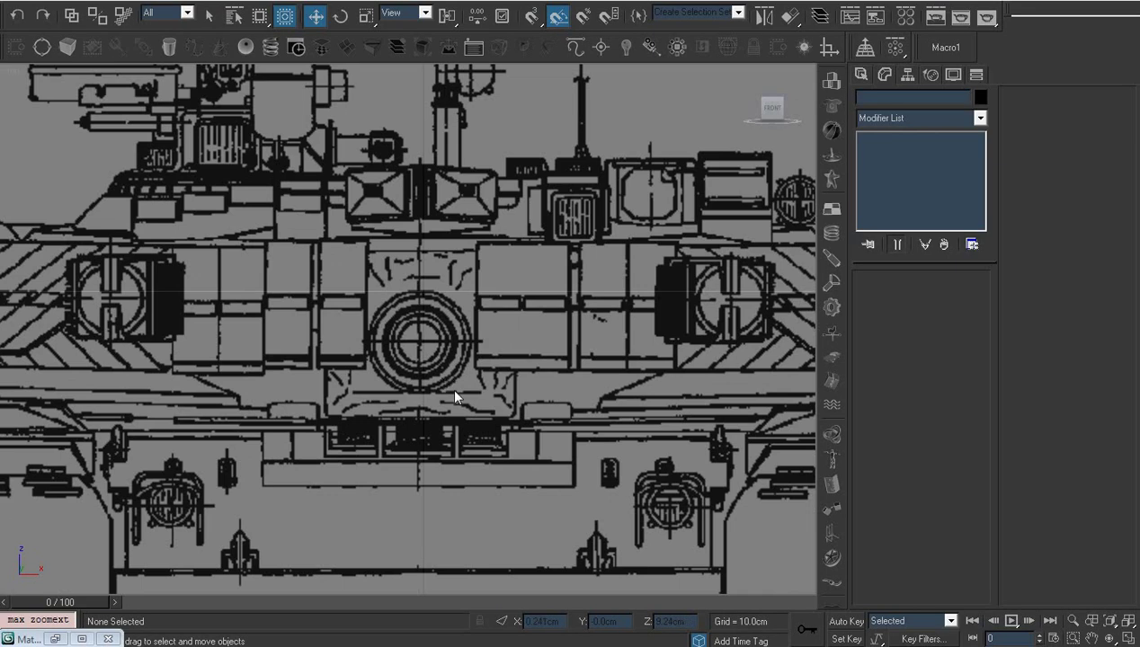
scroll(454, 396, "down", 4)
middle_click_drag(450, 401, 436, 270)
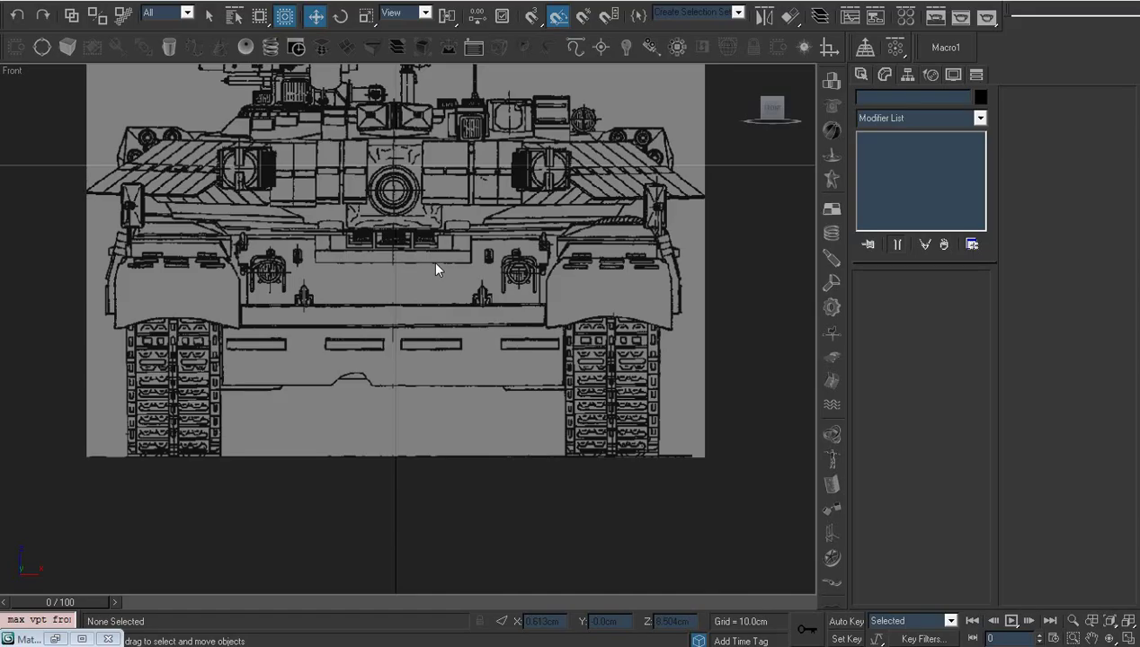
Return to Left view and zoom in close on the front road wheels.
key("l")
key("z")
scroll(338, 426, "up", 3)
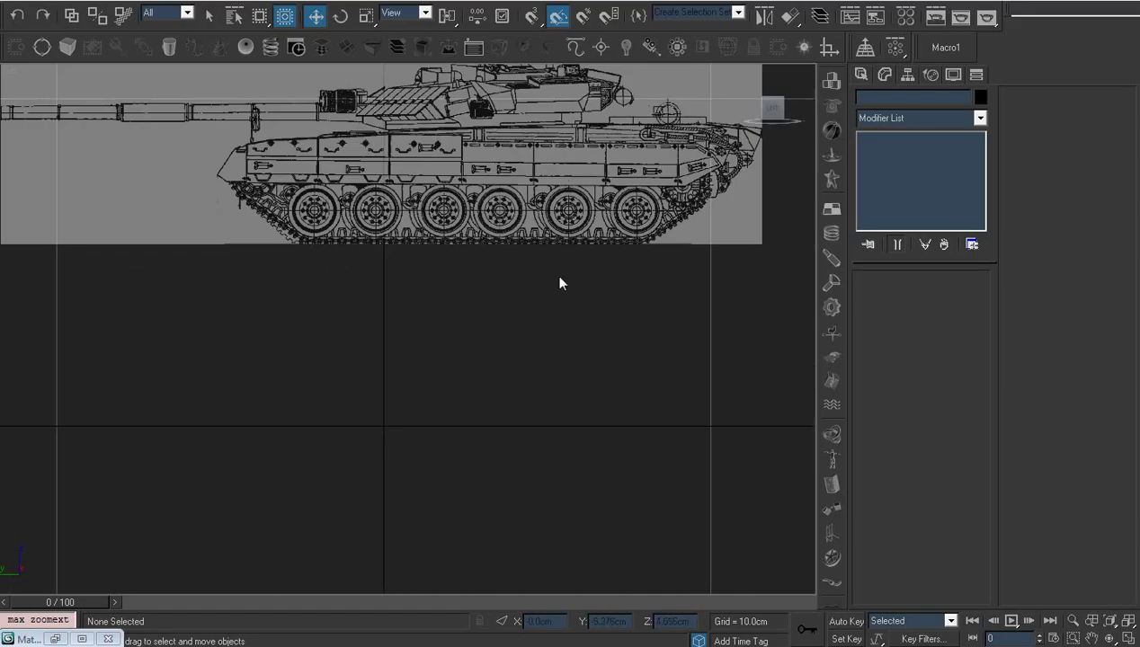
mouse_move(560, 279)
middle_mouse_down()
mouse_move(382, 409)
mouse_move(753, 378)
mouse_move(814, 392)
middle_mouse_up()
scroll(383, 409, "up", 3)
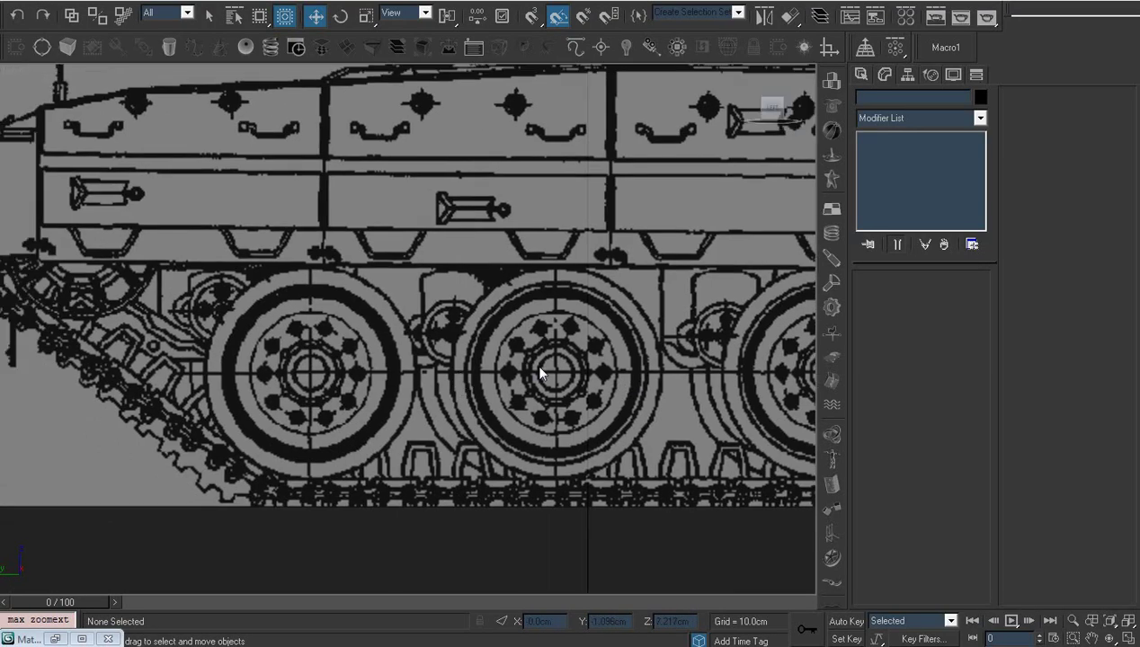
Draw a circle spline outward from the centre of the first road wheel.
left_click(861, 74)
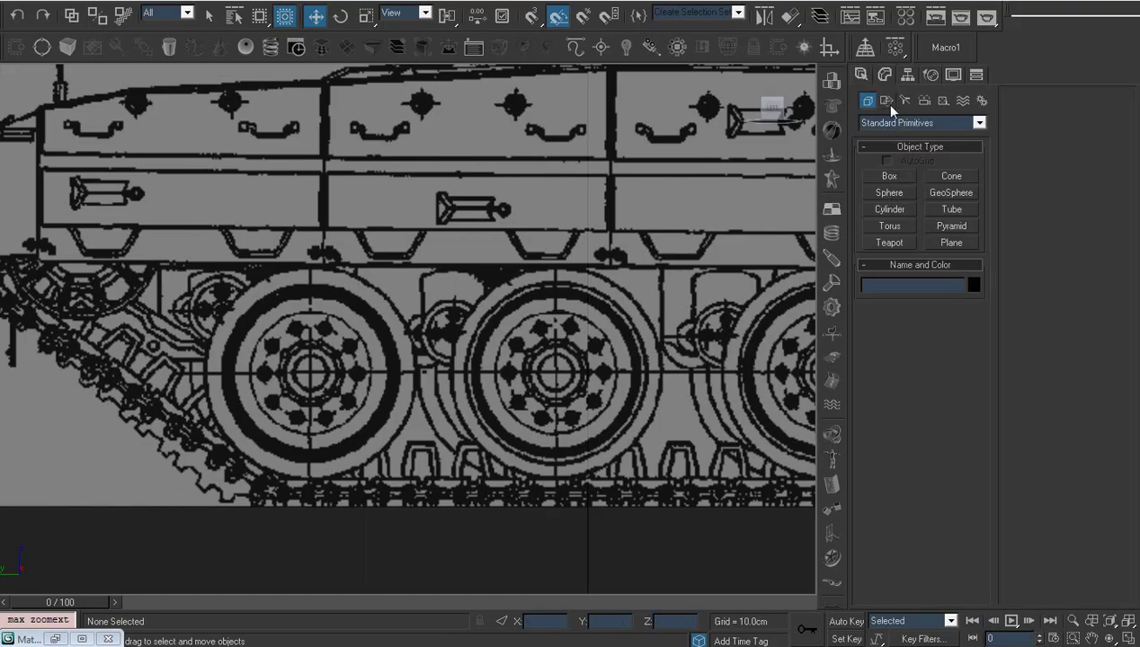
left_click(887, 102)
left_click(889, 205)
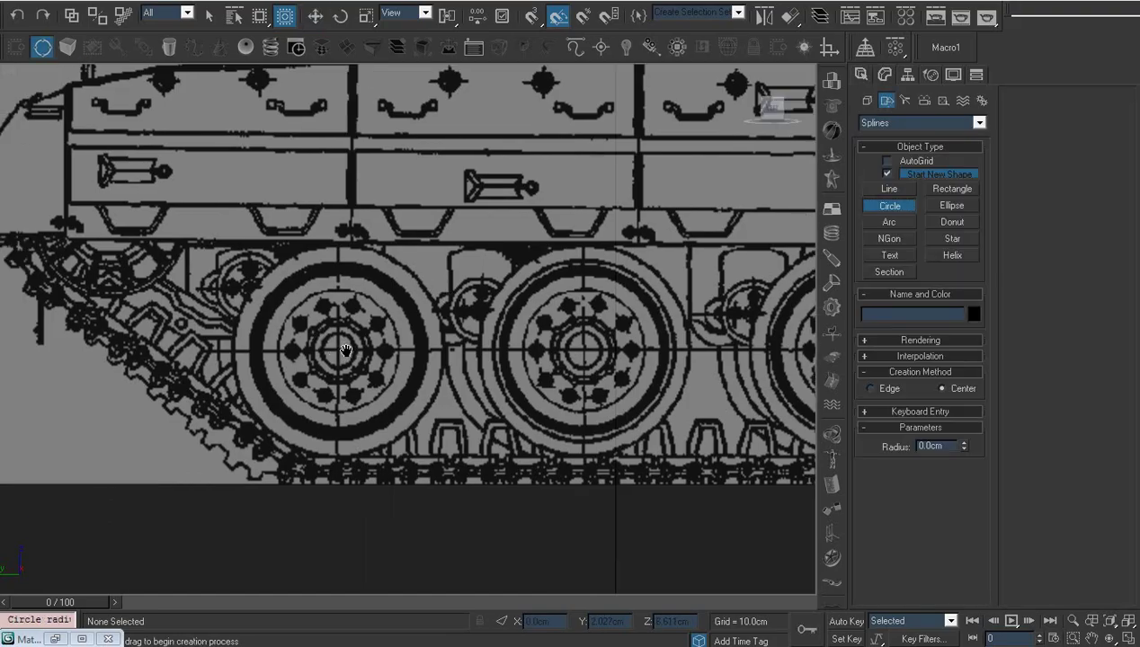
scroll(379, 268, "up", 5)
middle_click_drag(378, 268, 437, 392)
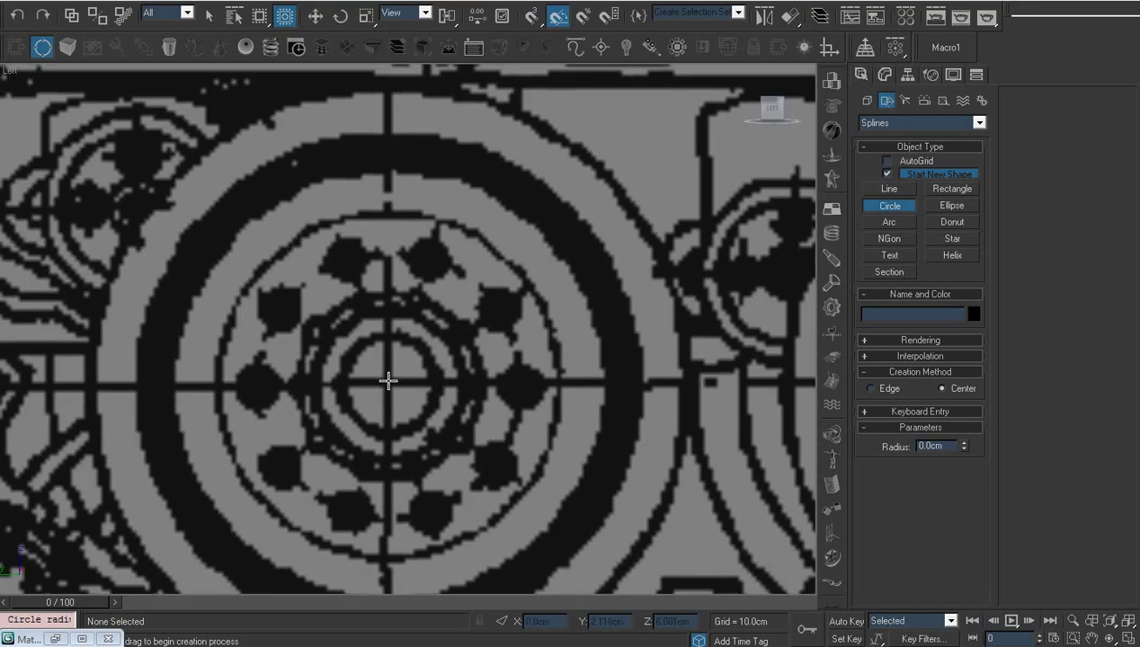
left_click_drag(387, 380, 688, 378)
right_click(664, 382)
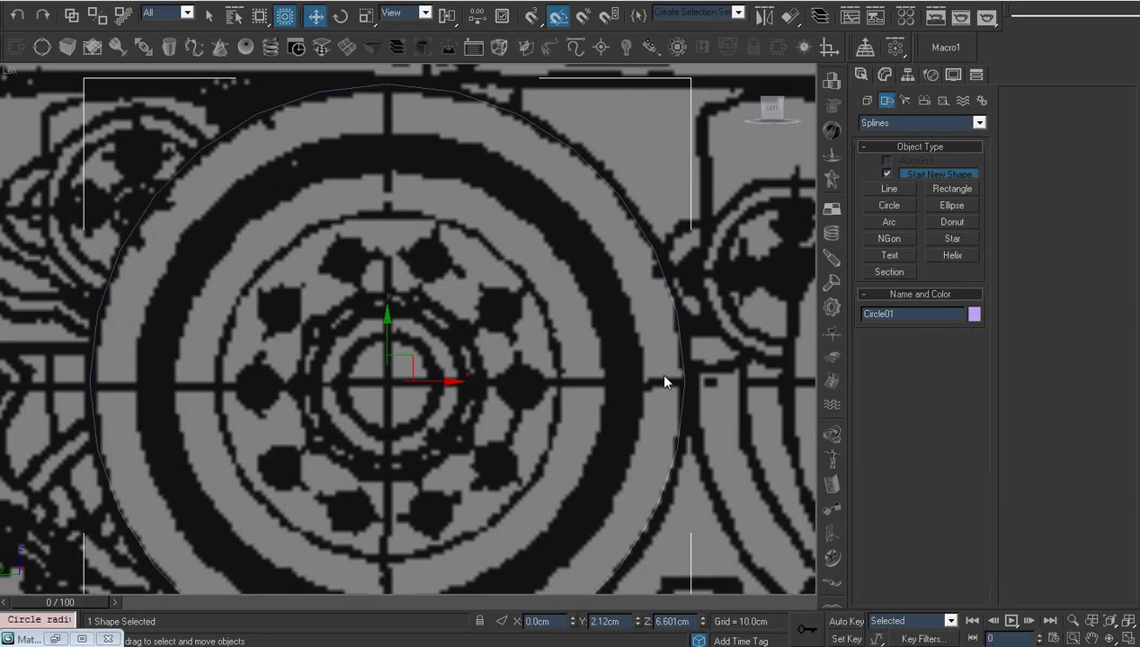
Set the circle's interpolation steps to 10.
left_click(885, 75)
left_click(939, 297)
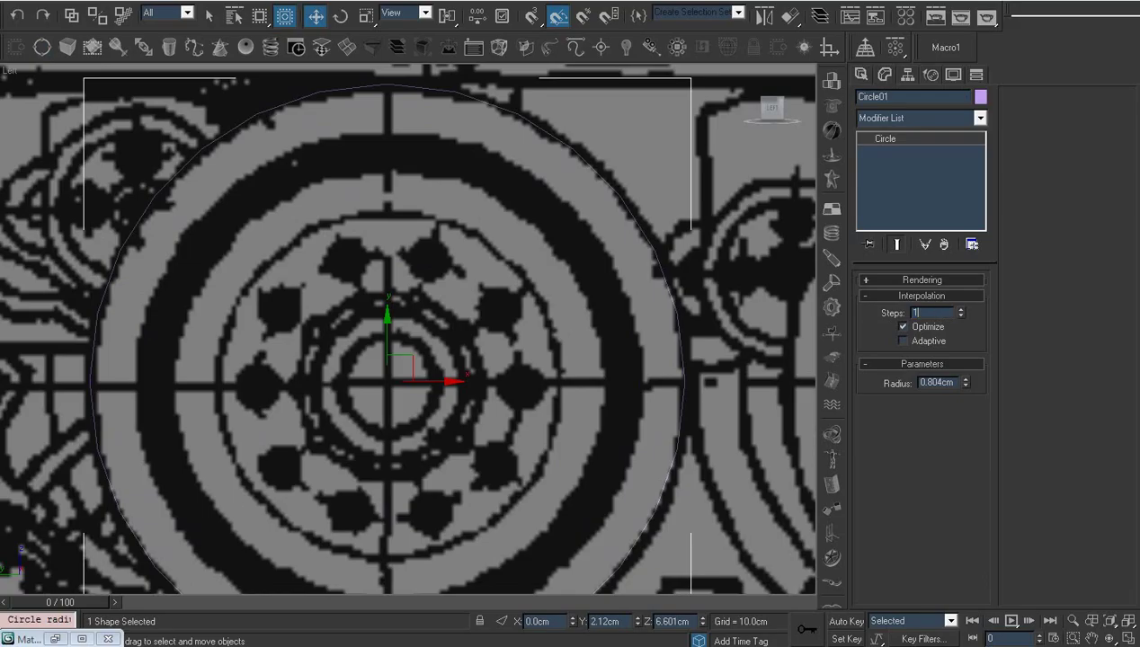
type("0")
key("Return")
Shift-drag a copy of the circle onto the second road wheel.
right_click(683, 257)
scroll(535, 283, "down", 2)
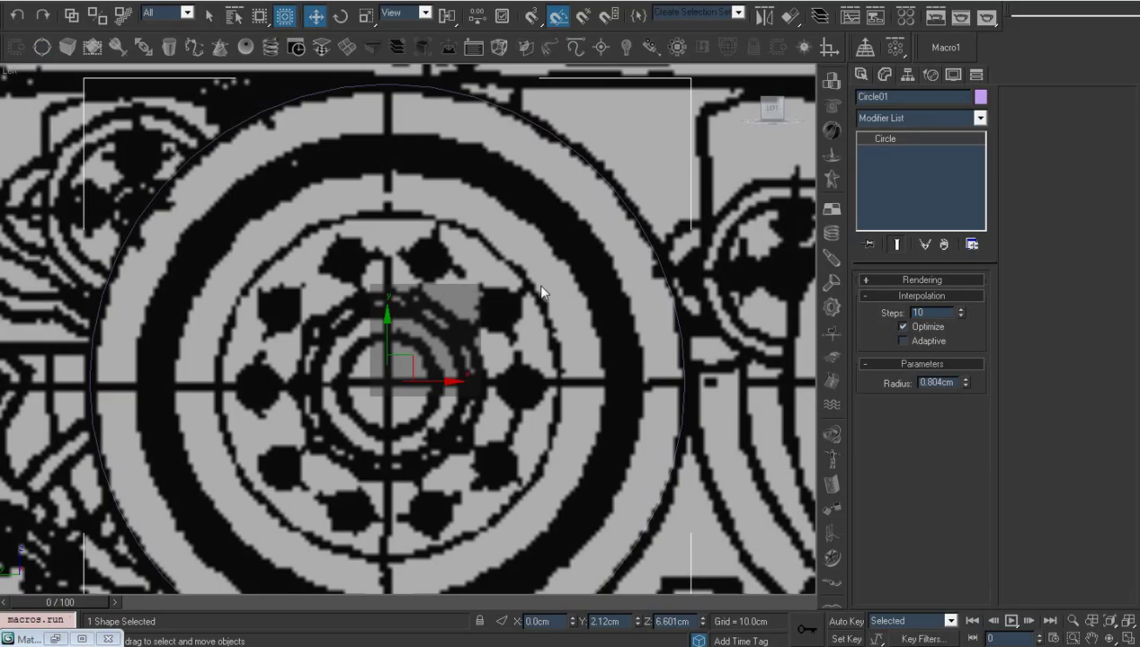
scroll(512, 371, "down", 2)
middle_click_drag(512, 370, 369, 374)
scroll(410, 381, "up", 2)
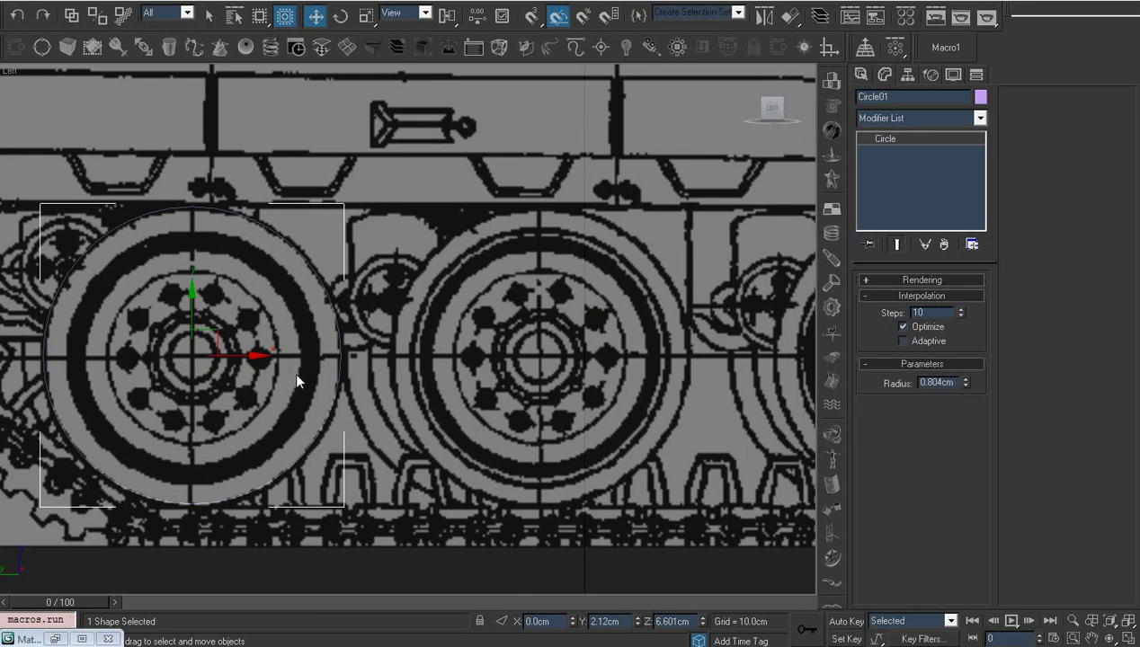
left_click_drag(244, 359, 590, 383, "shift")
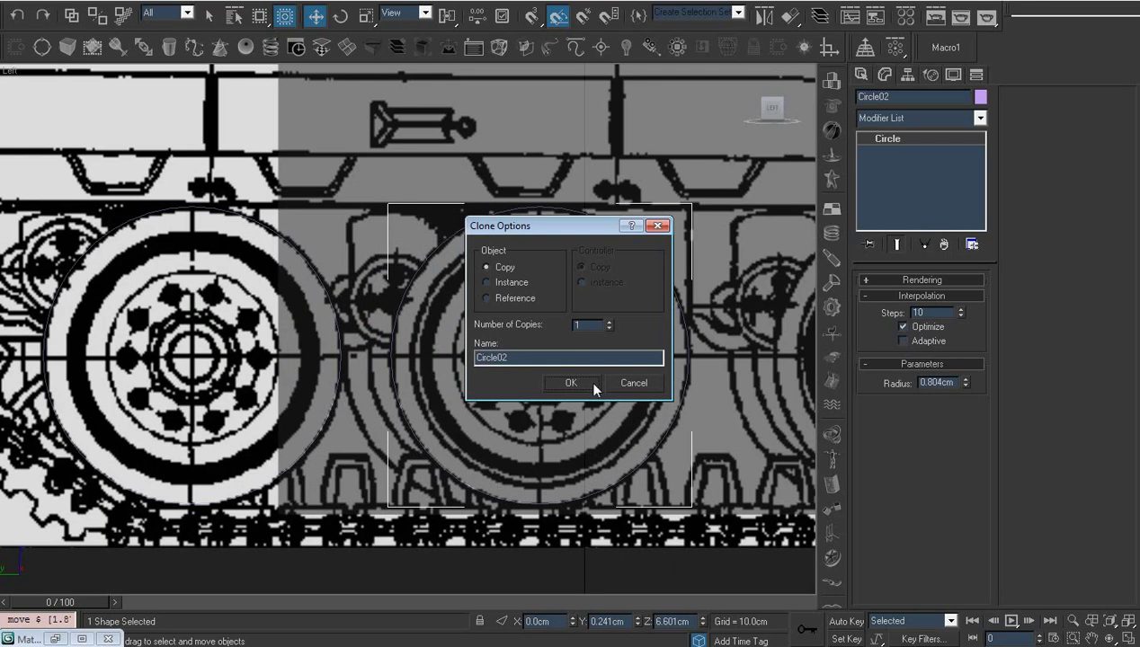
Confirm Circle02 and clone further copies up to Circle04 onto the next road wheels.
left_click(576, 381)
mouse_move(576, 381)
middle_mouse_down()
mouse_move(379, 395)
mouse_move(251, 384)
middle_mouse_up()
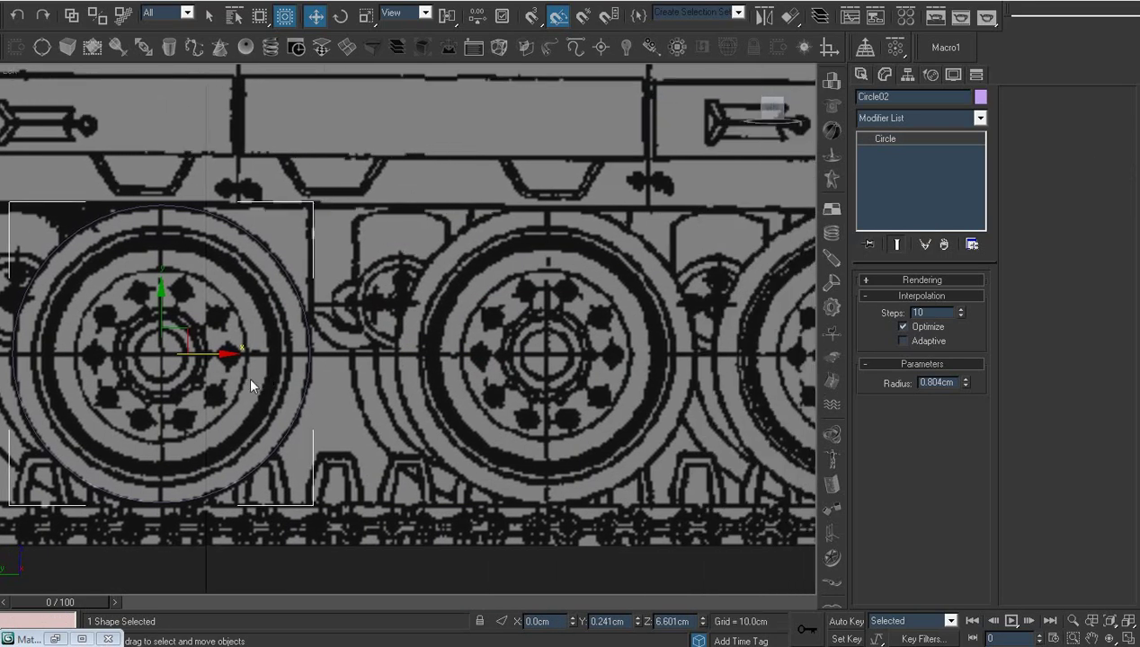
left_click_drag(205, 353, 587, 403, "shift")
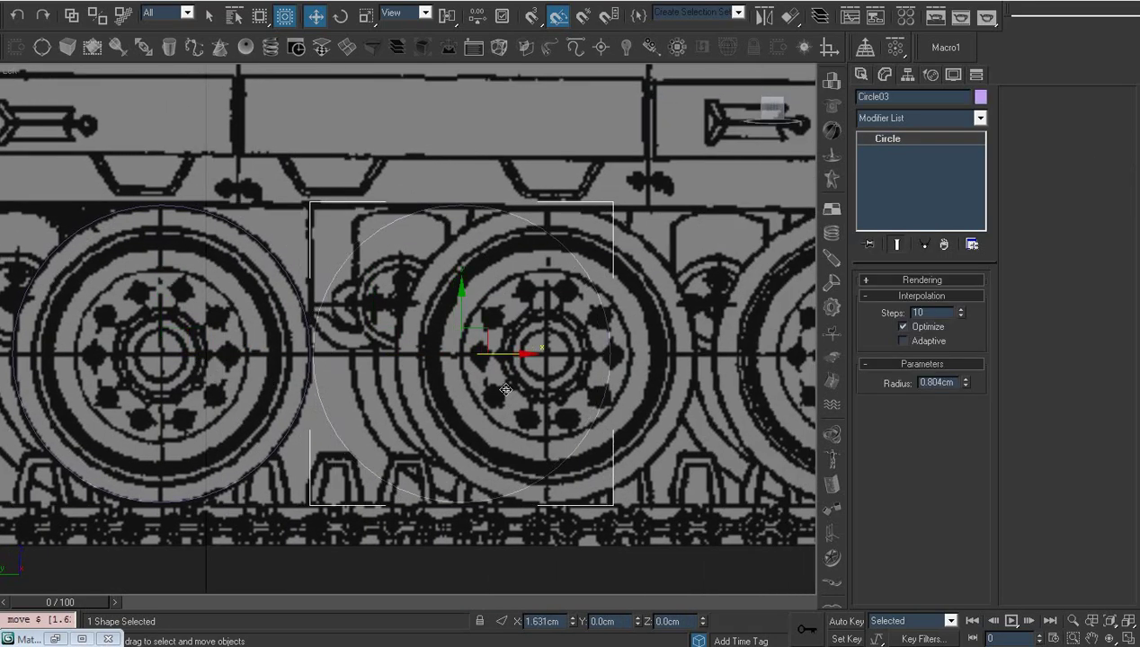
left_click(576, 381)
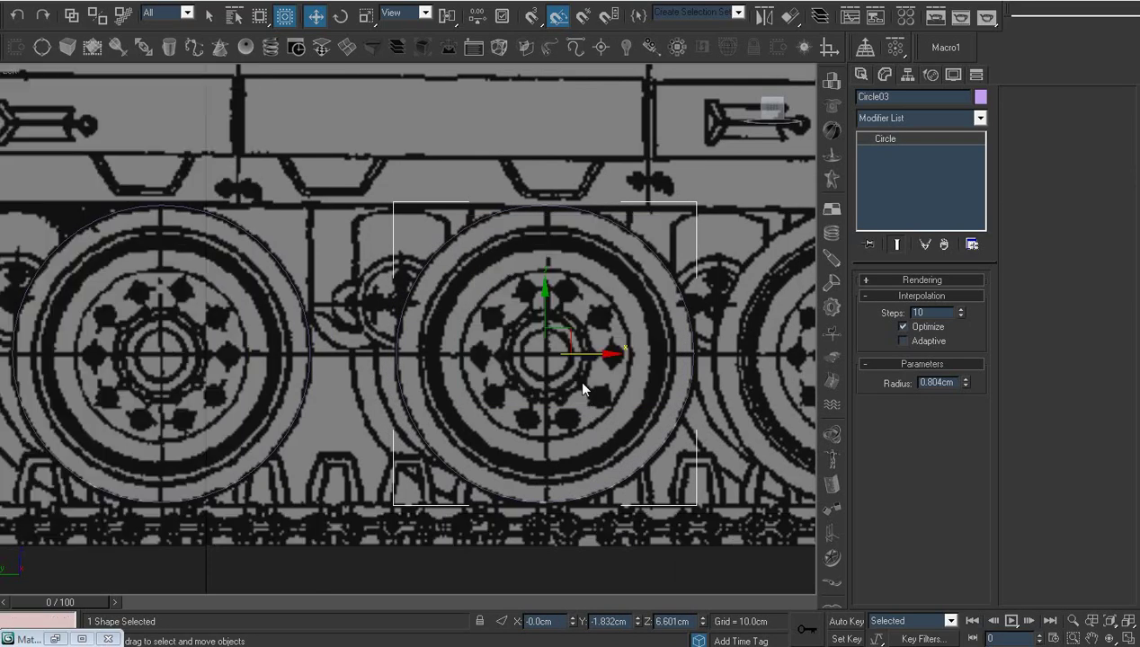
middle_click_drag(576, 378, 282, 358)
left_click_drag(286, 364, 595, 382, "shift")
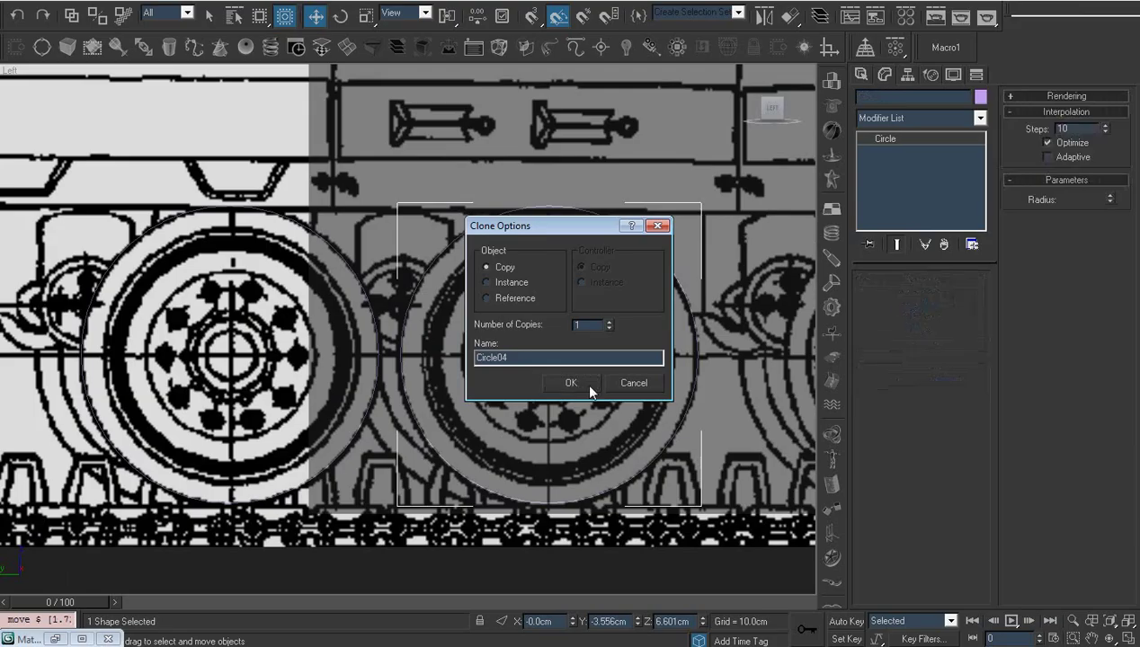
left_click(580, 381)
Clone Circle05 and Circle06 onto the remaining wheels, centring them, and check placement.
middle_click_drag(579, 381, 184, 394)
left_click_drag(173, 375, 552, 416, "shift")
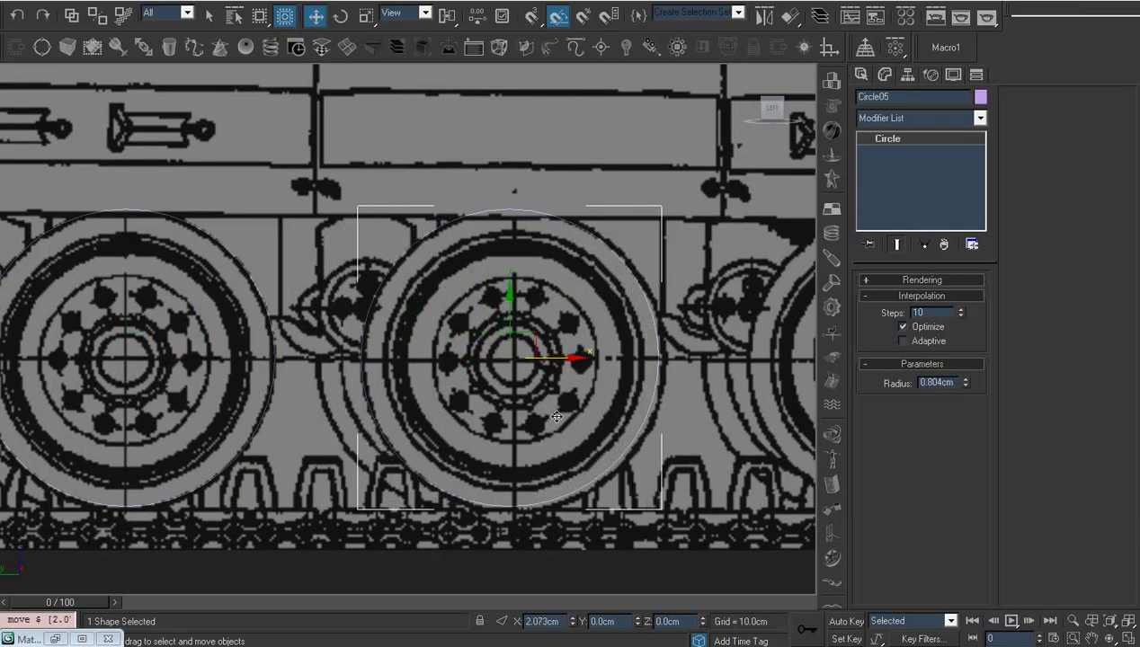
left_click_drag(552, 415, 559, 416, "shift")
left_click(570, 383)
scroll(351, 395, "down", 2)
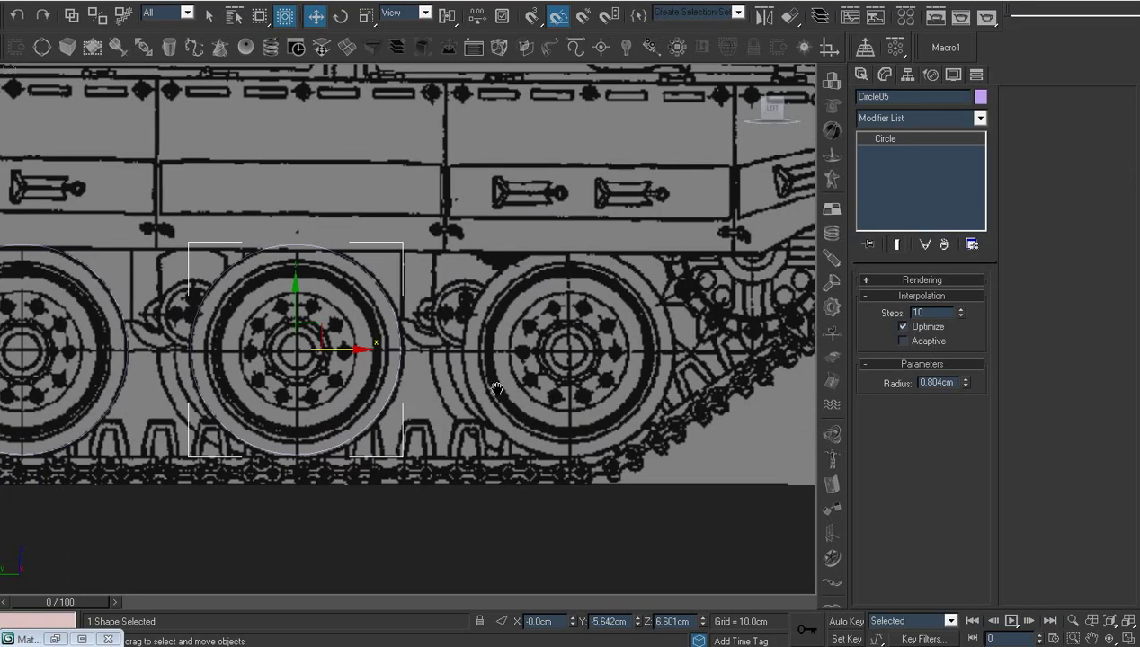
scroll(352, 394, "up", 3)
left_click_drag(150, 357, 535, 417, "shift")
left_click(567, 384)
scroll(540, 381, "down", 5)
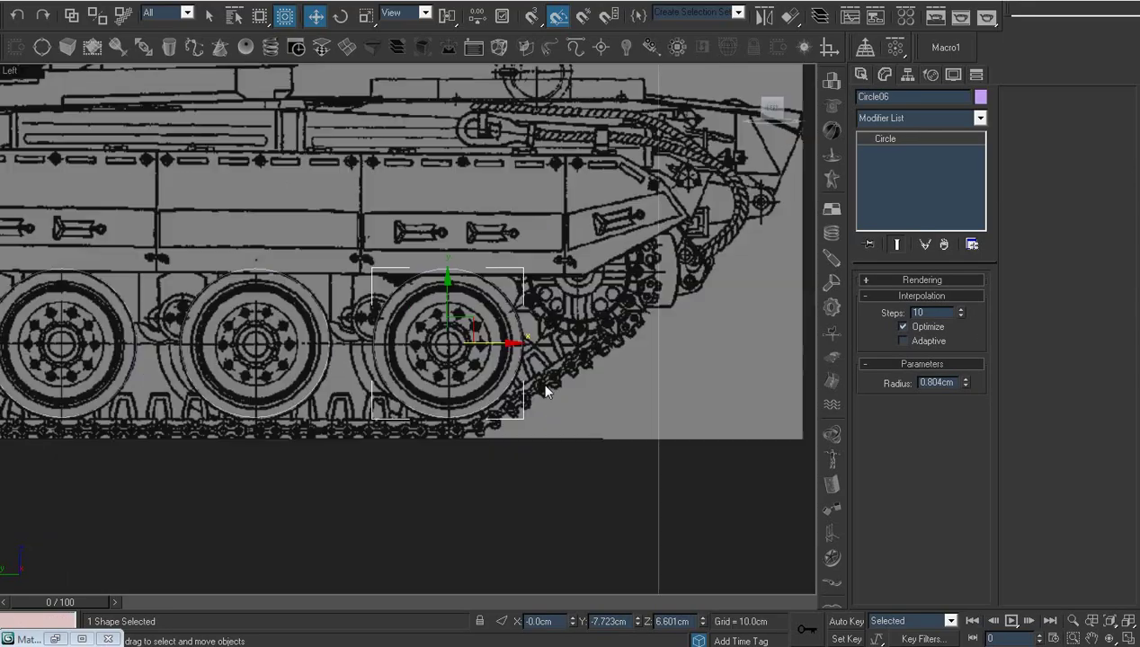
scroll(539, 381, "down", 3)
mouse_move(458, 388)
middle_mouse_down("alt")
mouse_move(509, 408)
mouse_move(441, 399)
middle_mouse_up("alt")
Select all six wheel circles in the perspective view.
key("p")
key("z")
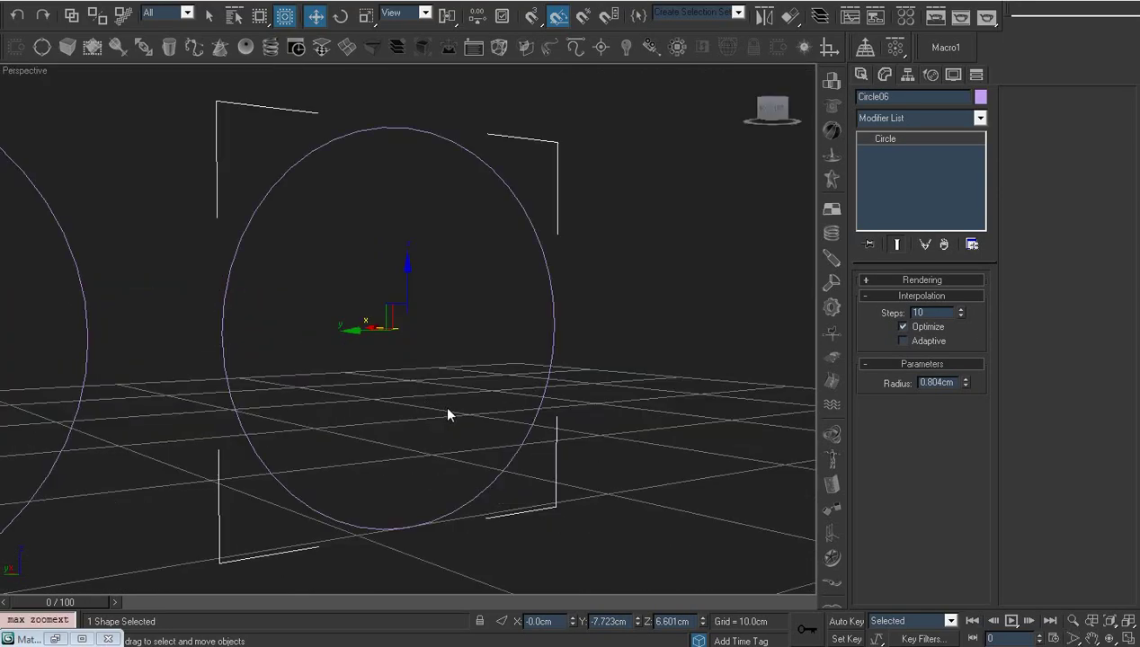
key("ctrl+d")
key("z")
middle_click_drag(427, 451, 455, 423)
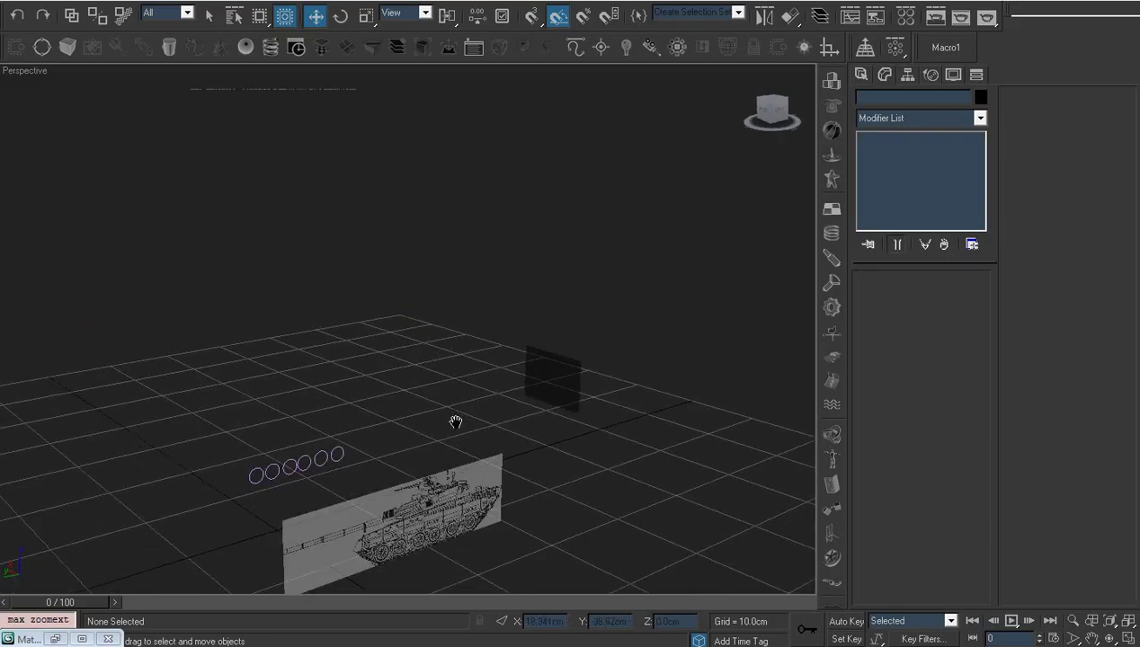
left_click_drag(202, 519, 196, 518)
In Front view, move the six circles about 4 cm along X onto the right track.
key("f")
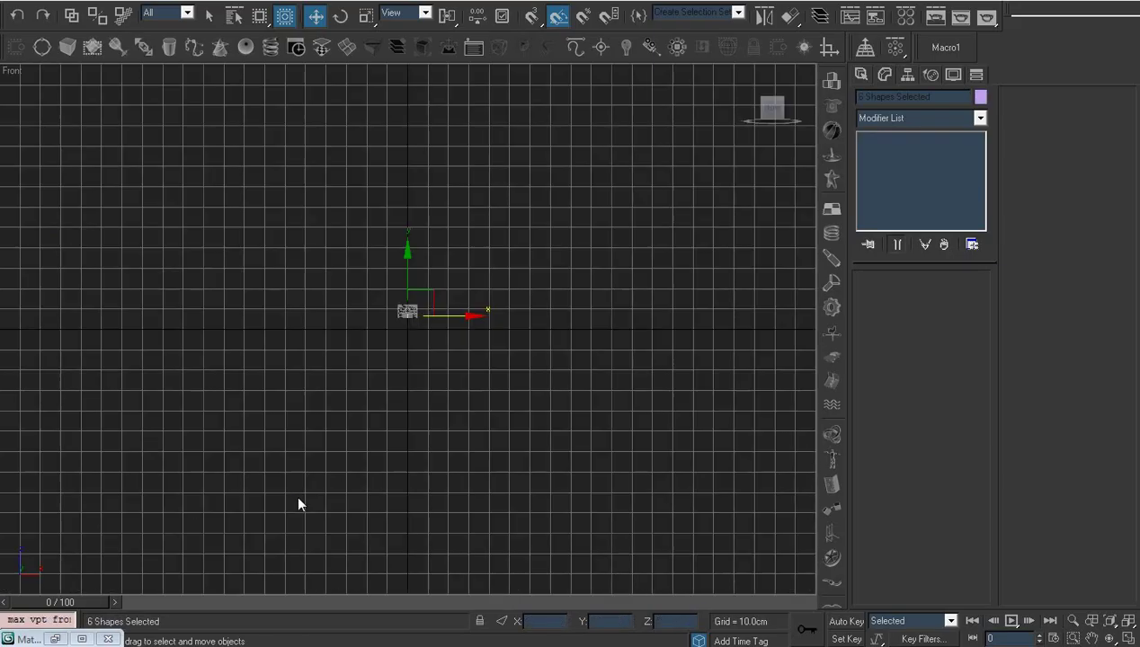
key("z")
key("shift+z")
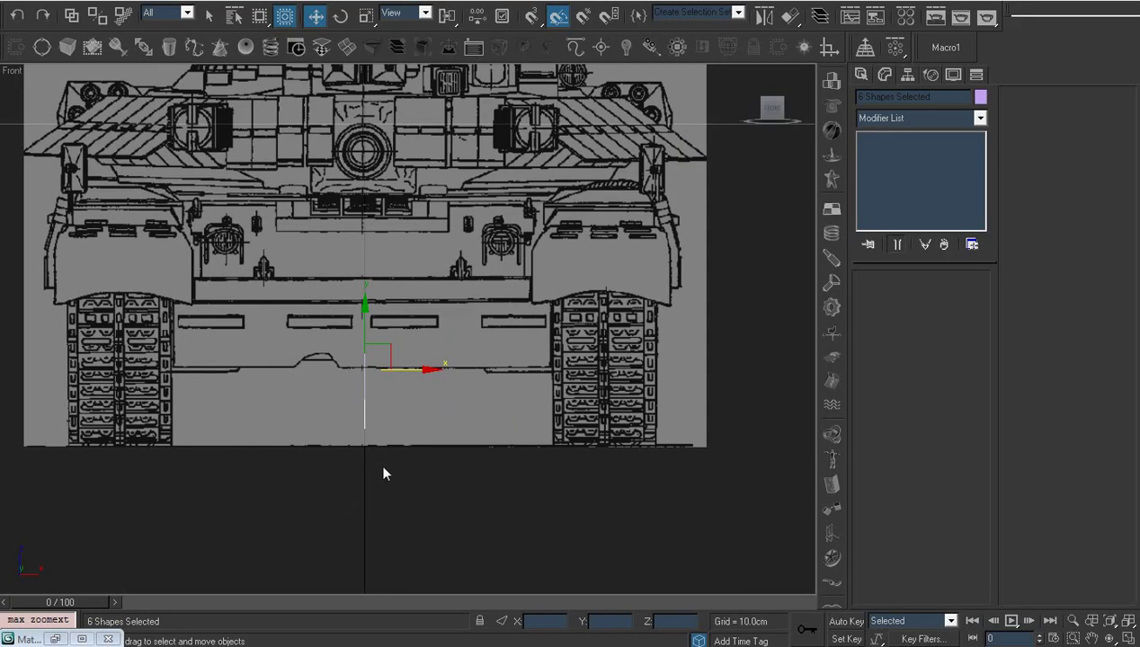
left_click_drag(404, 368, 698, 368)
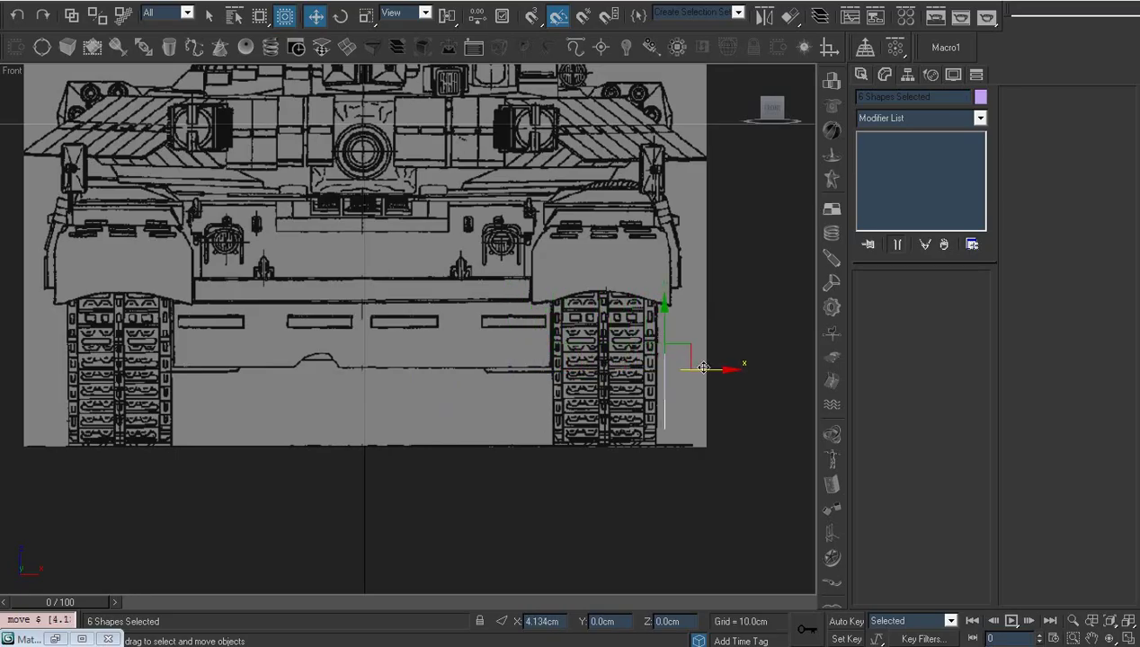
Deselect the wheel circles, pan the Left view to the rear hull and open the Create panel.
key("l")
key("z")
left_click(616, 422)
scroll(333, 447, "up", 3)
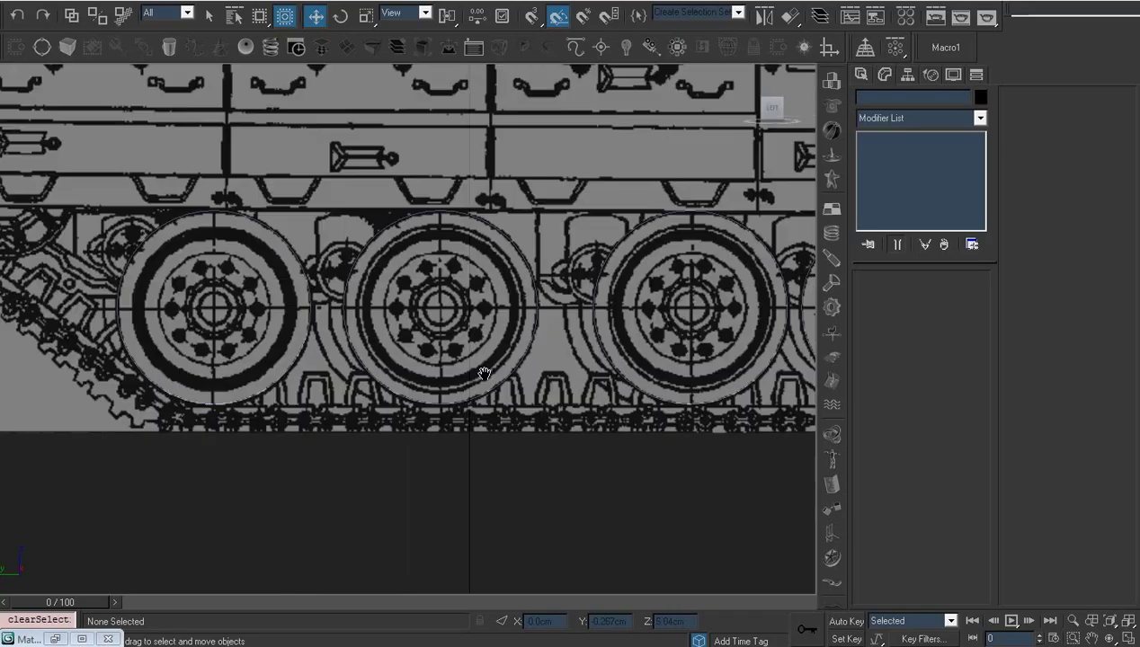
scroll(332, 447, "up", 2)
scroll(332, 447, "down", 3)
scroll(333, 447, "down", 3)
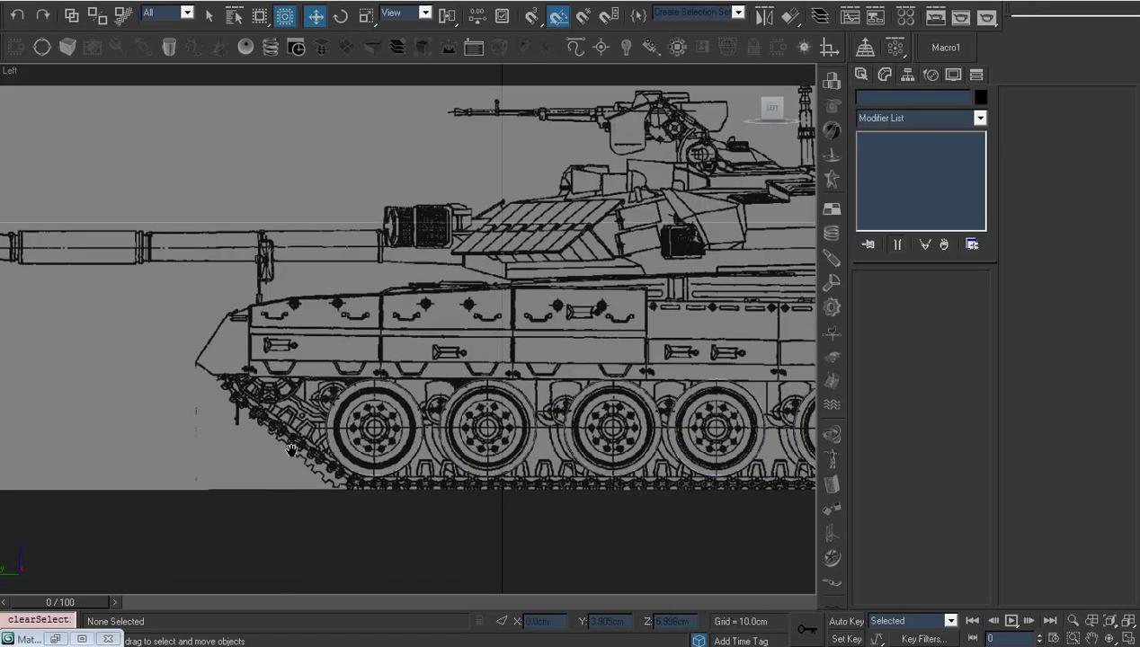
middle_click_drag(463, 427, 258, 486)
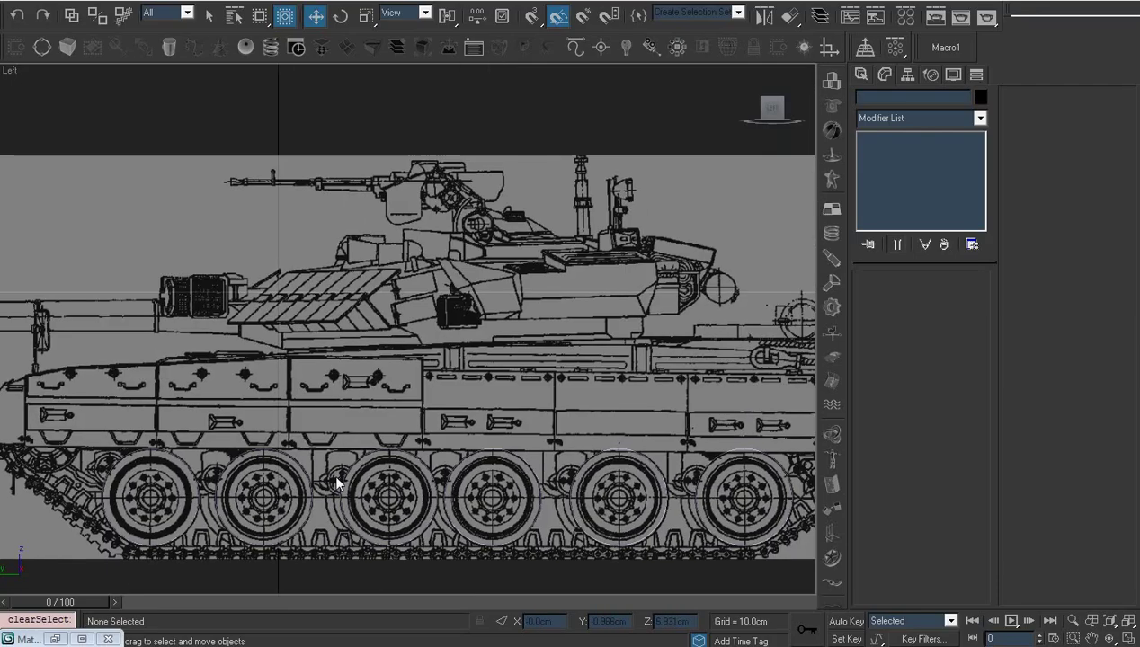
middle_click_drag(333, 472, 347, 479)
scroll(356, 489, "down", 2)
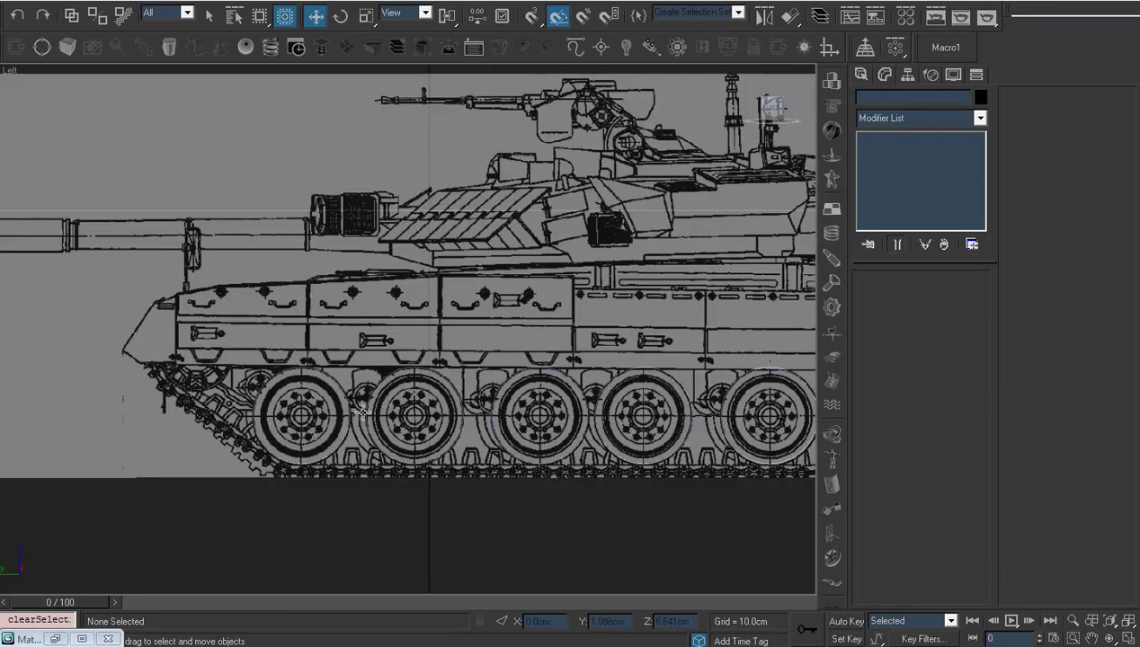
scroll(528, 420, "up", 5)
scroll(529, 421, "down", 4)
middle_click_drag(528, 421, 370, 426)
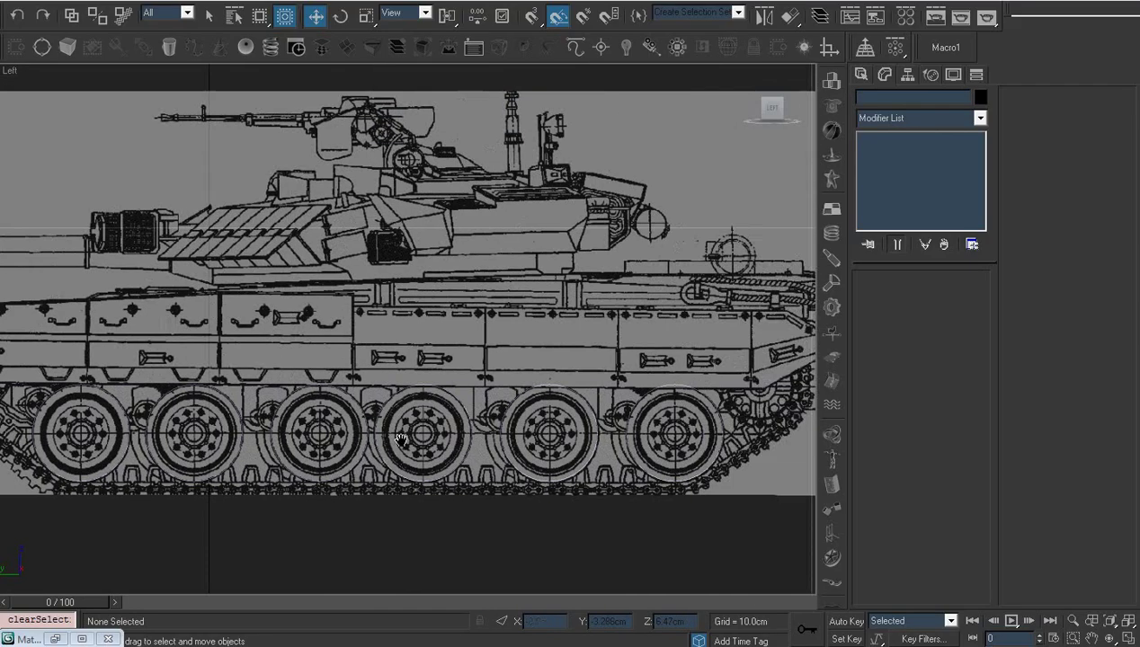
scroll(370, 426, "up", 3)
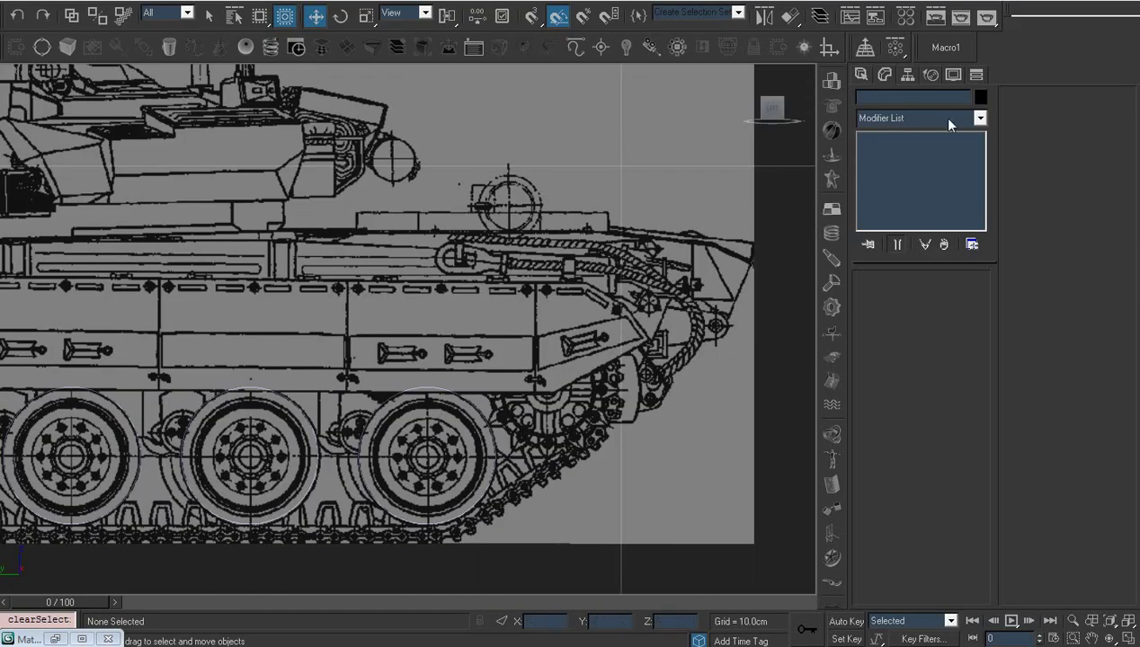
left_click(861, 75)
Draw a plane (Plane04) over the rear side-skirt panel.
left_click(868, 100)
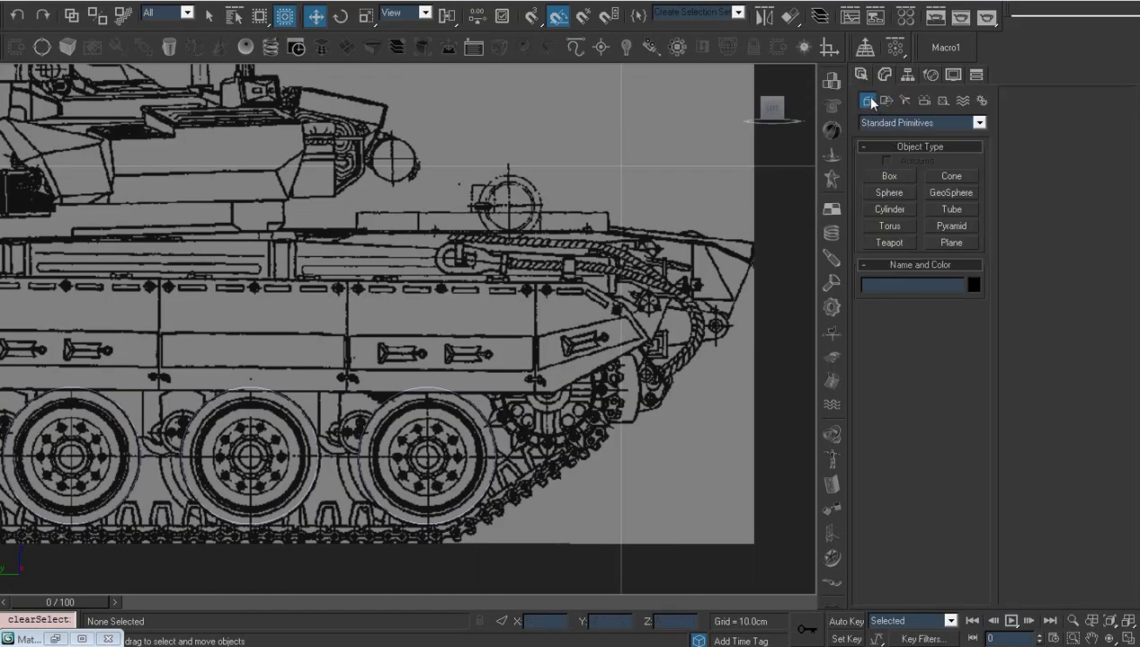
left_click(952, 245)
scroll(476, 400, "up", 2)
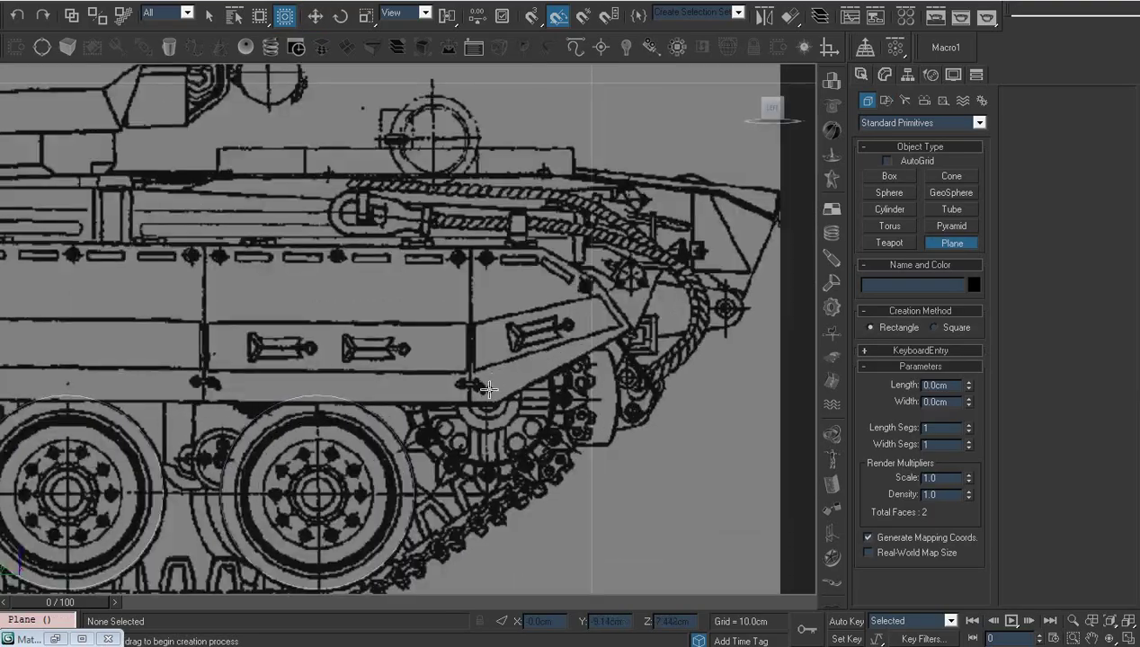
left_click_drag(475, 399, 204, 250)
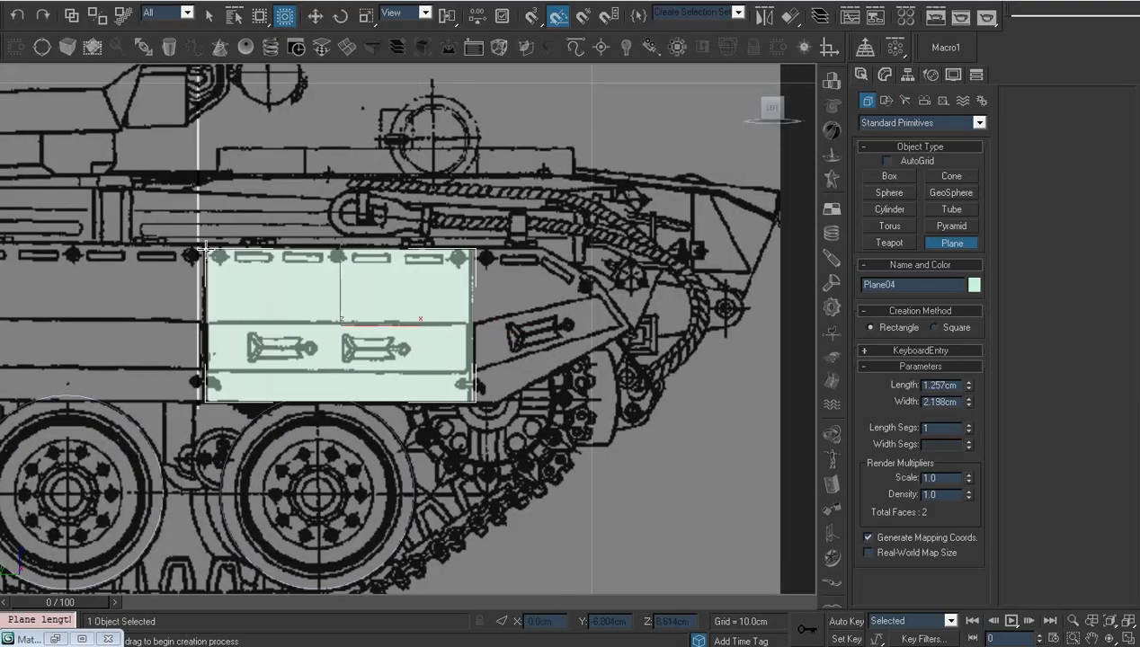
key("w")
Convert Plane04 to an Editable Poly.
scroll(272, 284, "down", 3)
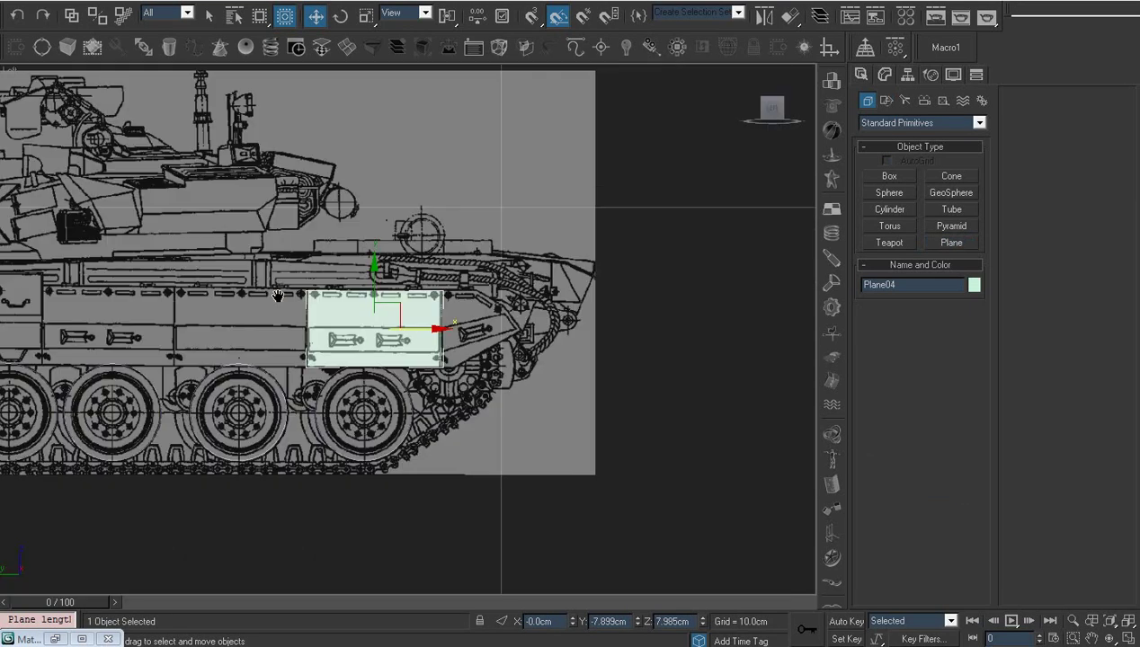
right_click(327, 286)
left_click(553, 465)
scroll(554, 465, "up", 2)
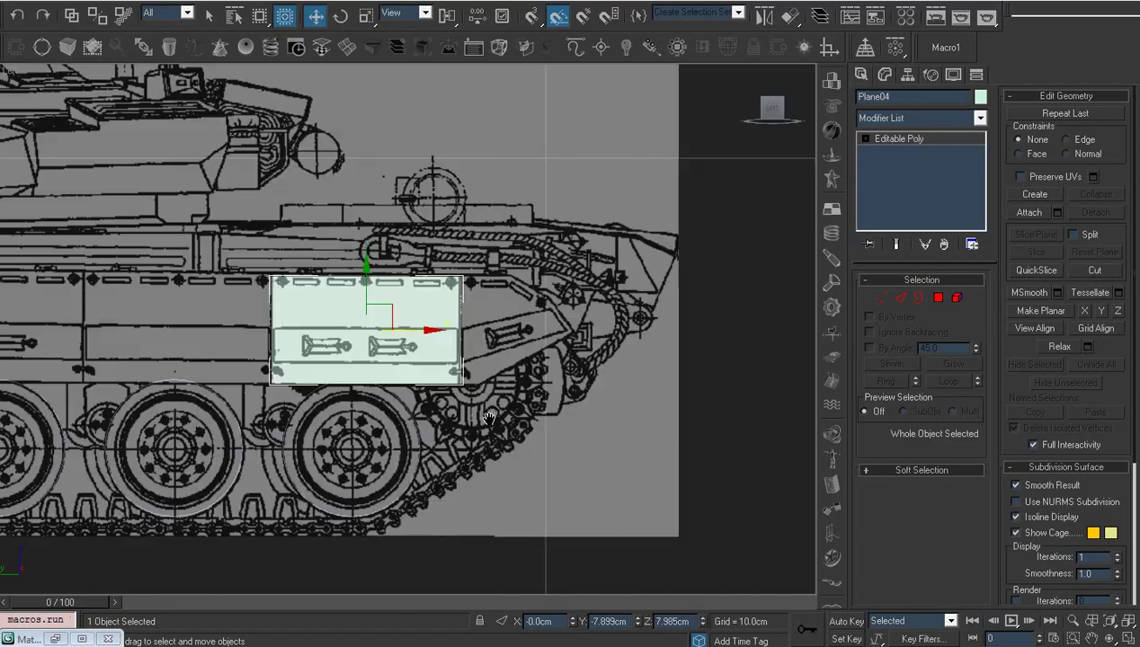
scroll(495, 438, "up", 2)
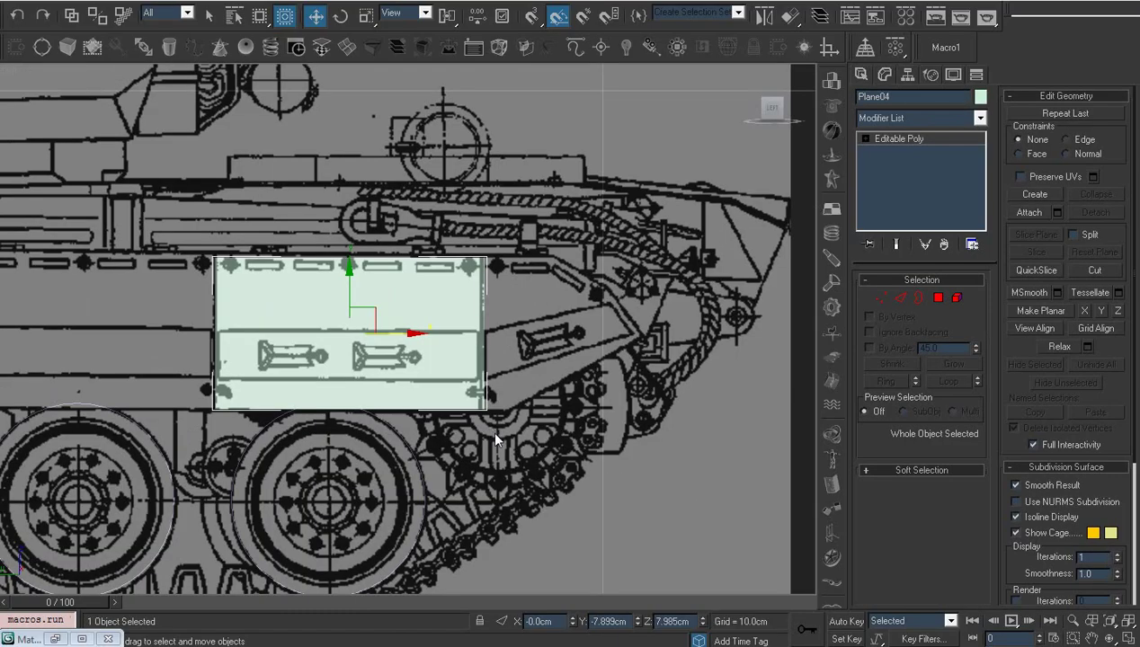
Shift-drag Plane04's right edge outward to extend the plane with new polygons toward the rear.
scroll(524, 365, "up", 2)
key("2")
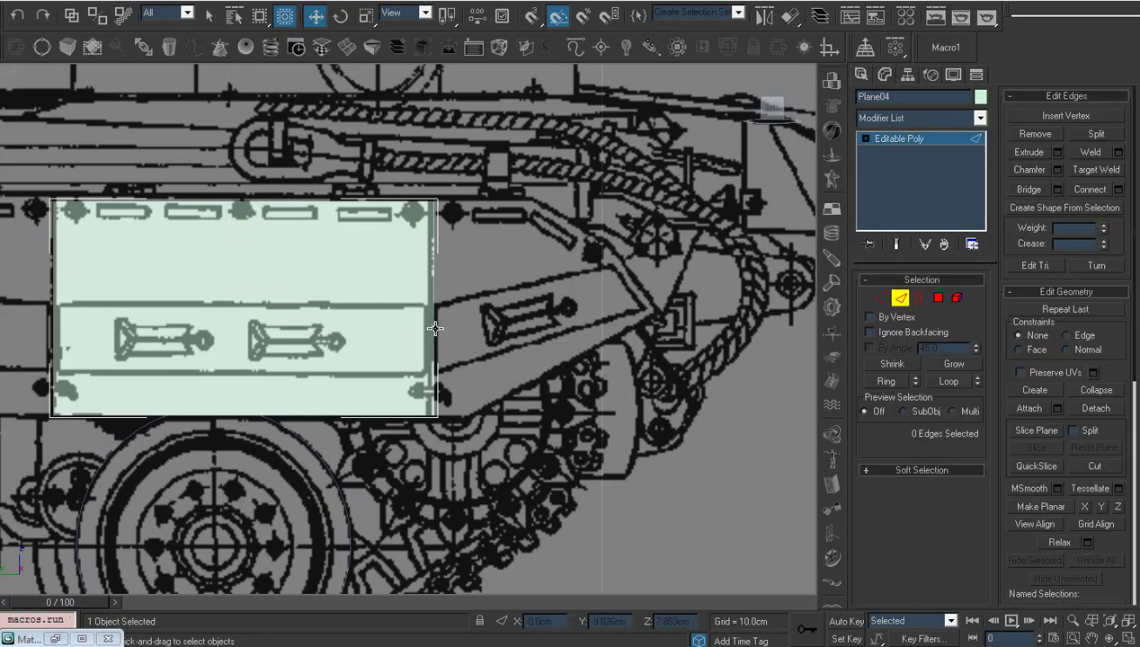
left_click(435, 328)
left_click_drag(497, 310, 573, 312, "shift")
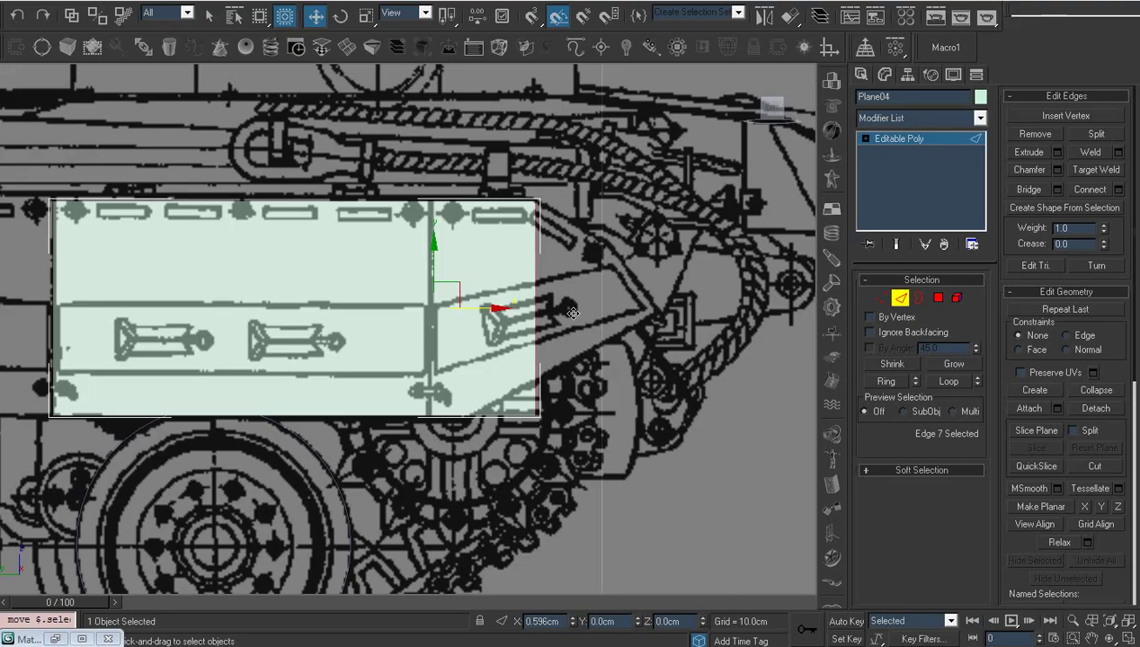
Pull the bottom-right corner up into a slant and set the tip vertex on the blueprint's point.
key("1")
left_click(538, 415)
left_click_drag(559, 397, 659, 268)
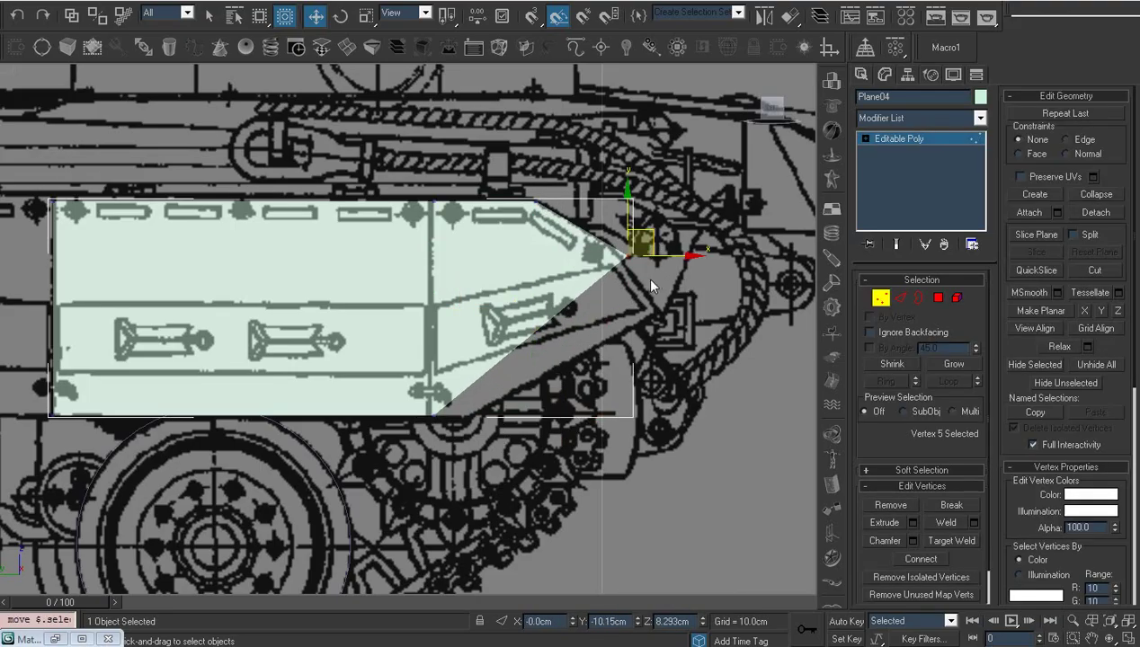
left_click_drag(649, 237, 676, 289)
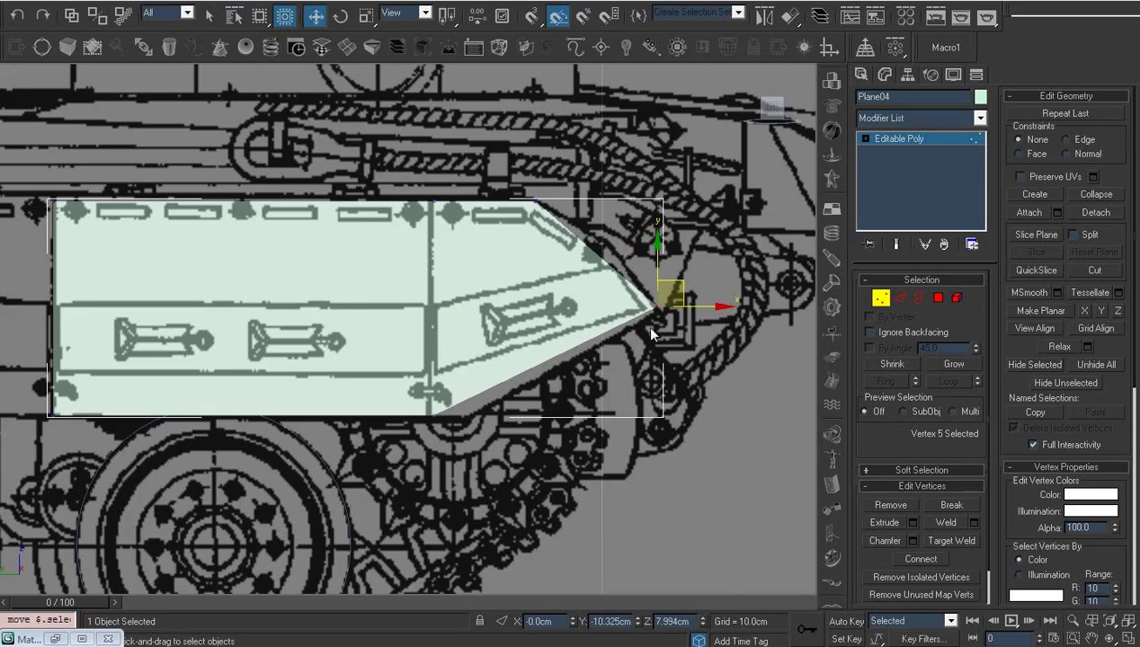
left_click(444, 246)
Shift the two divider vertices right to line up with the panel seam.
left_click(434, 413)
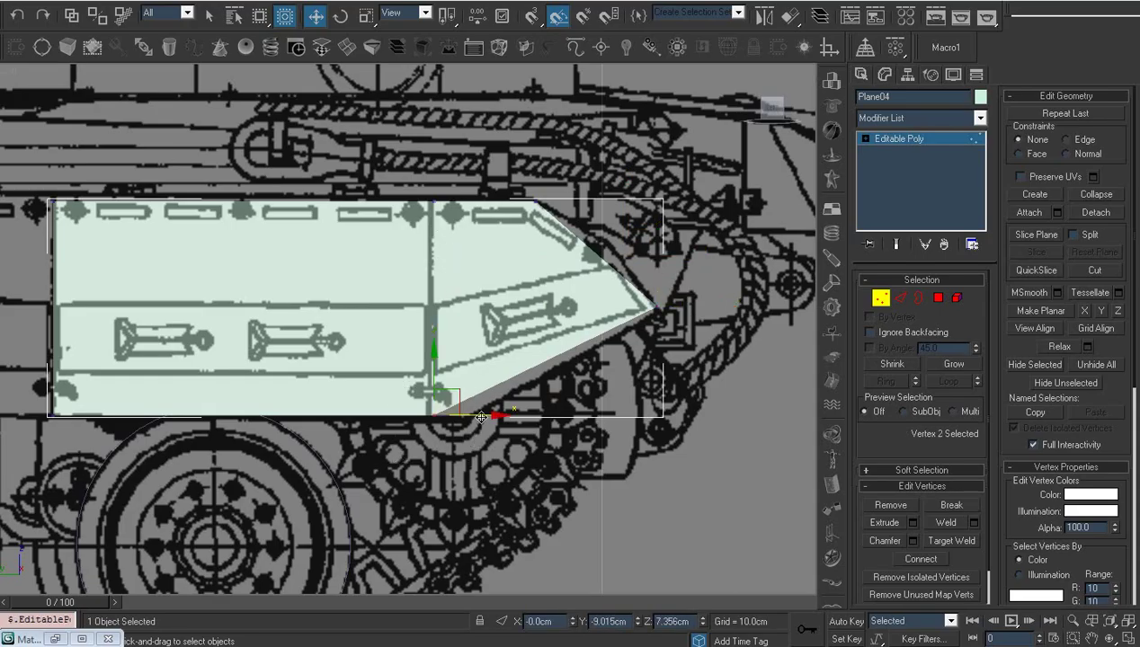
left_click(448, 183)
left_click_drag(418, 193, 450, 458)
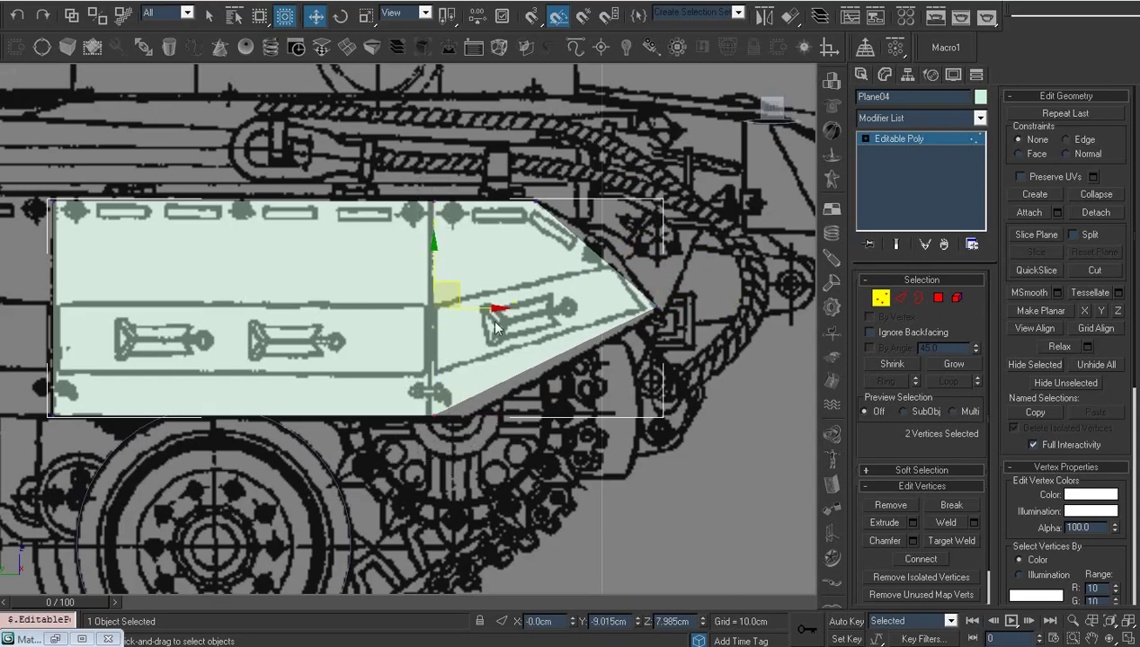
left_click_drag(483, 307, 518, 308)
Ring-select the edges through the tip's diagonal edge and Connect them with one new edge.
middle_click_drag(518, 307, 446, 379)
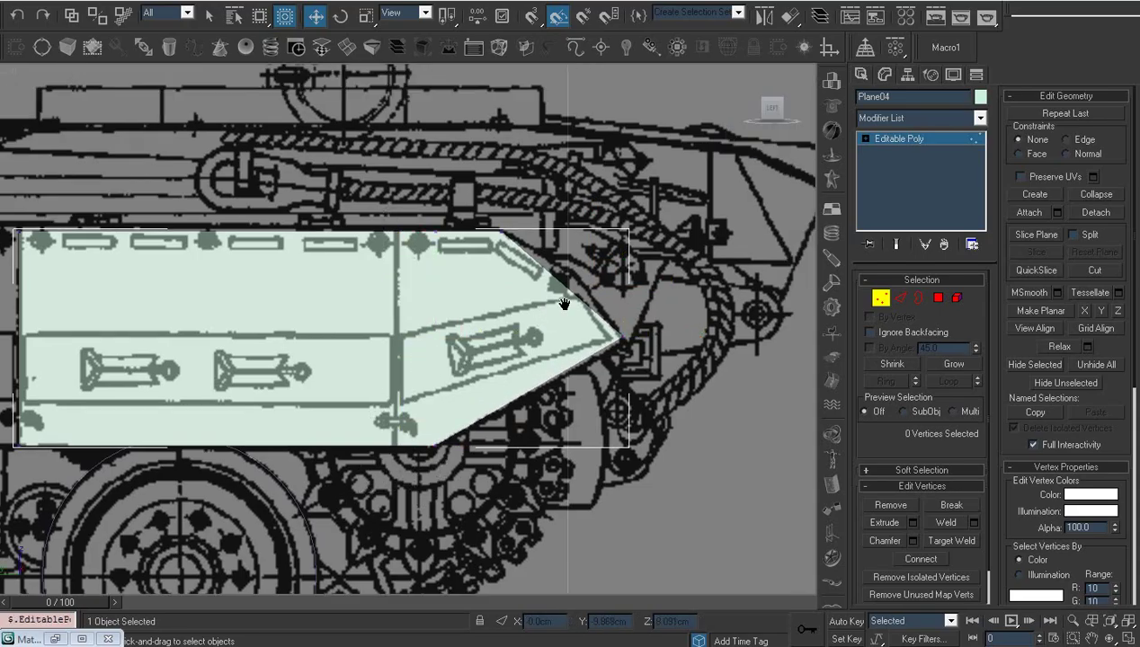
key("2")
left_click(525, 326)
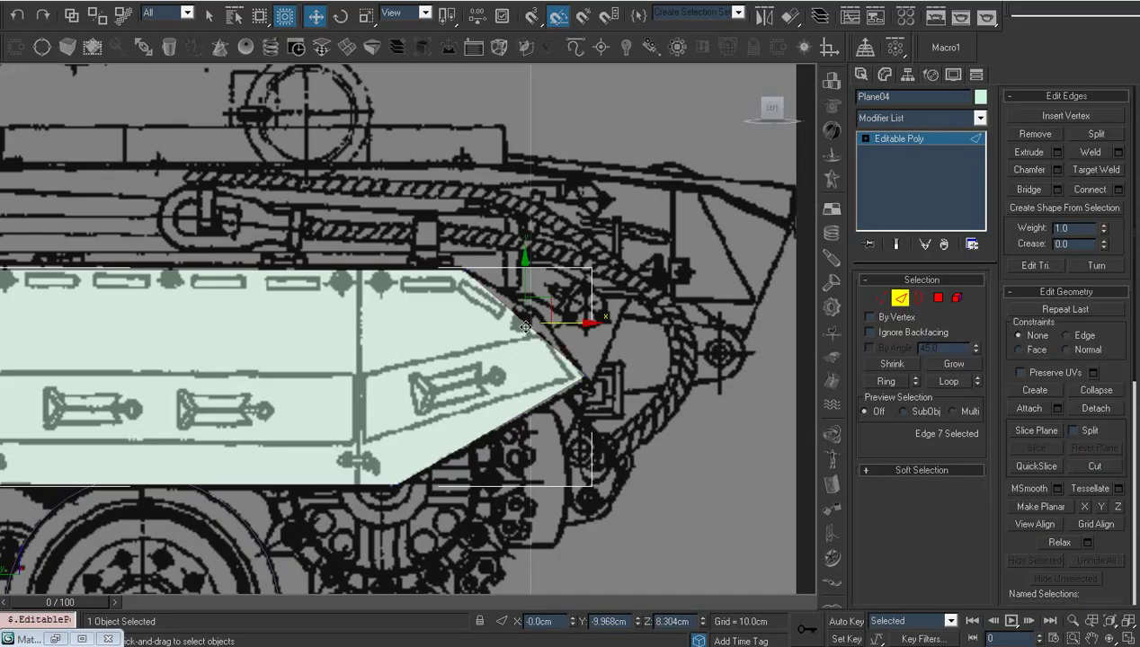
key("alt+r")
right_click(525, 327)
left_click(510, 369)
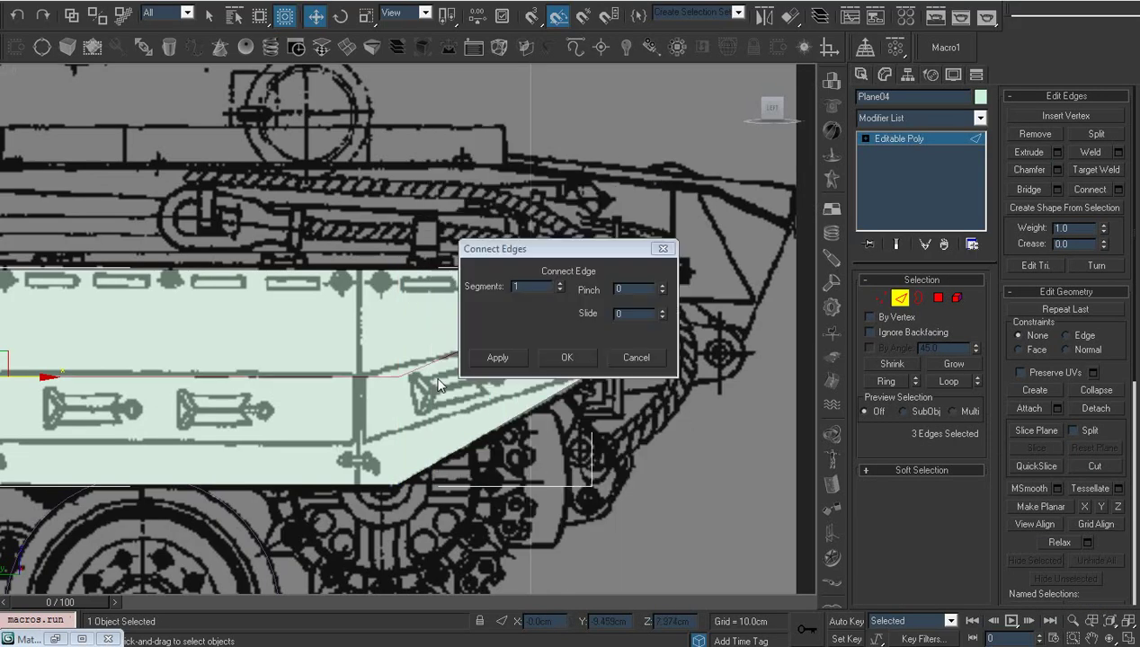
left_click(584, 357)
middle_click_drag(570, 352, 530, 378)
scroll(541, 382, "up", 3)
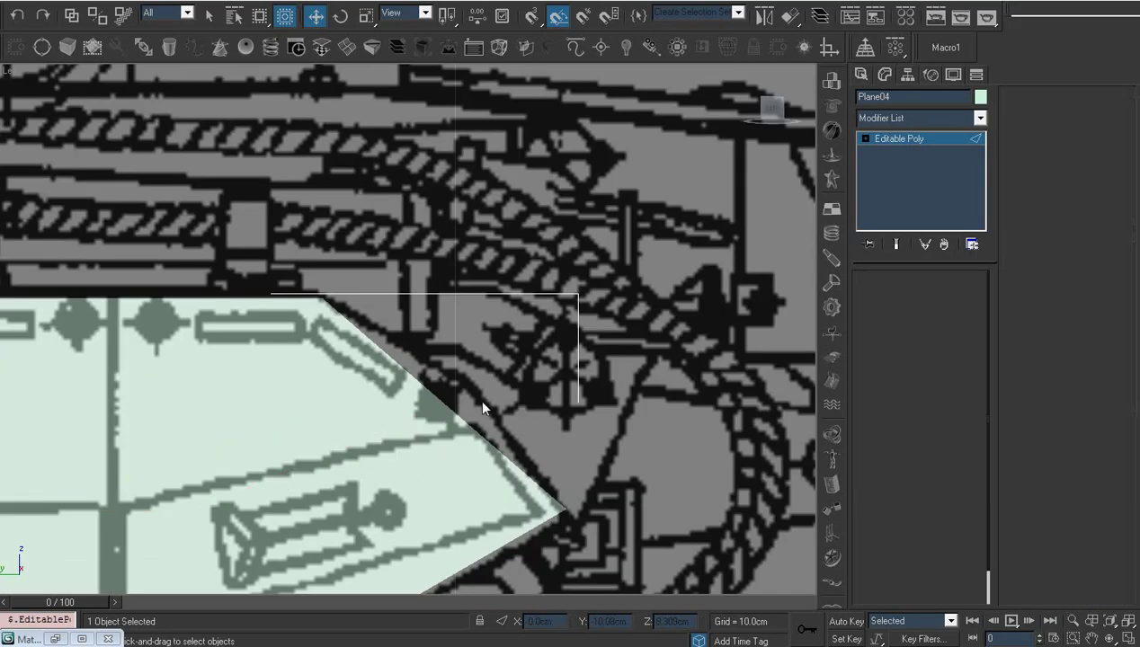
Raise the new vertex on the diagonal to follow the side-skirt outline.
key("1")
left_click(450, 400)
left_click_drag(454, 386, 492, 357)
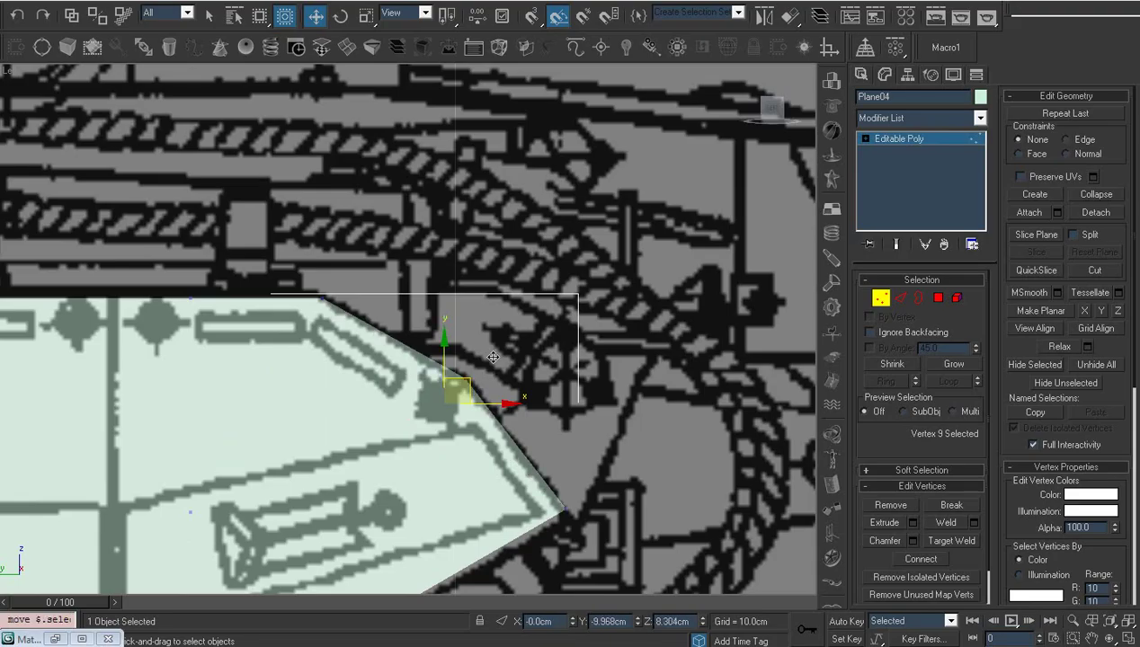
left_click(493, 357)
scroll(382, 453, "down", 5)
scroll(382, 454, "down", 3)
scroll(91, 118, "up", 1)
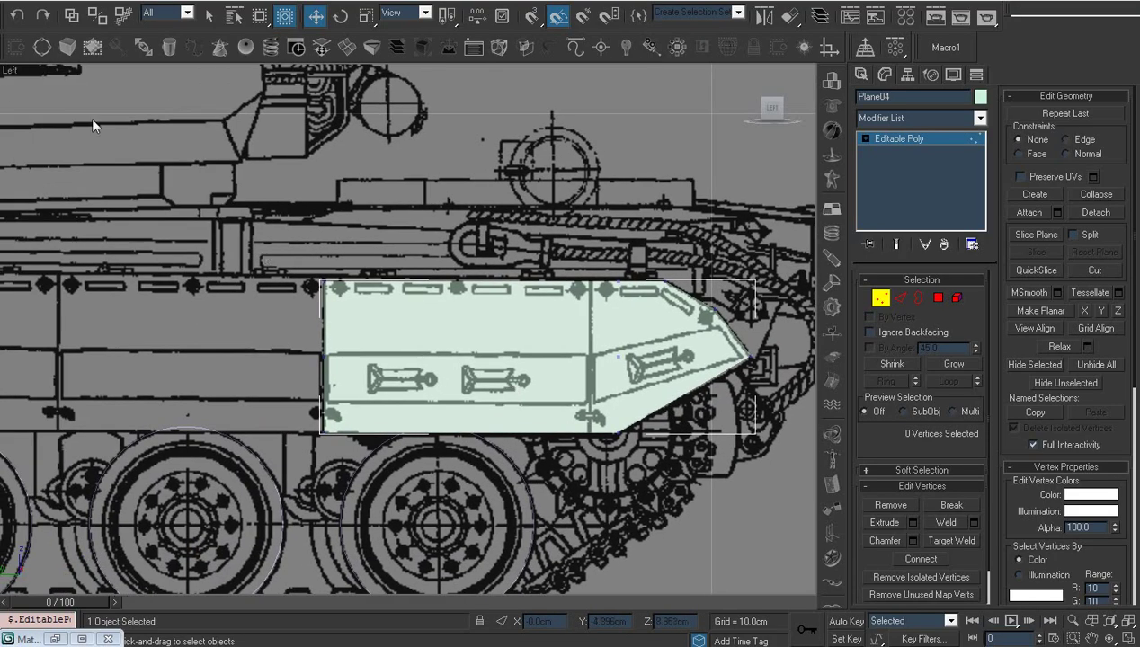
Toggle the viewport to Lit Wireframes and back to Facets + Highlights, then expand Editable Poly's sub-object levels.
right_click(11, 70)
mouse_move(54, 136)
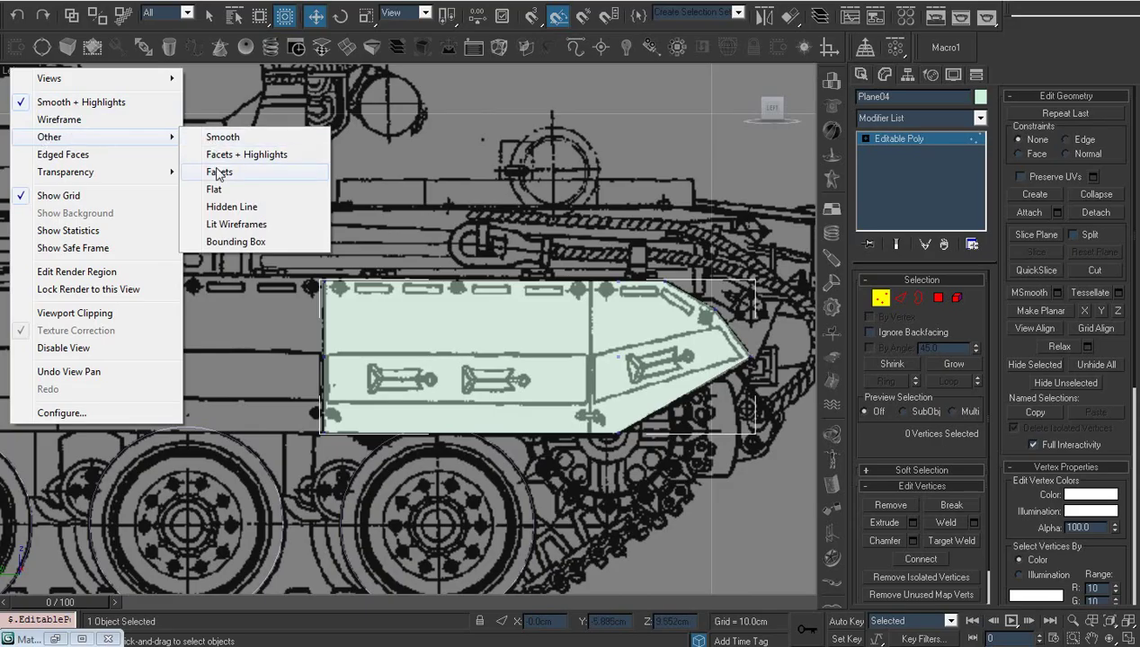
left_click(235, 225)
right_click(9, 71)
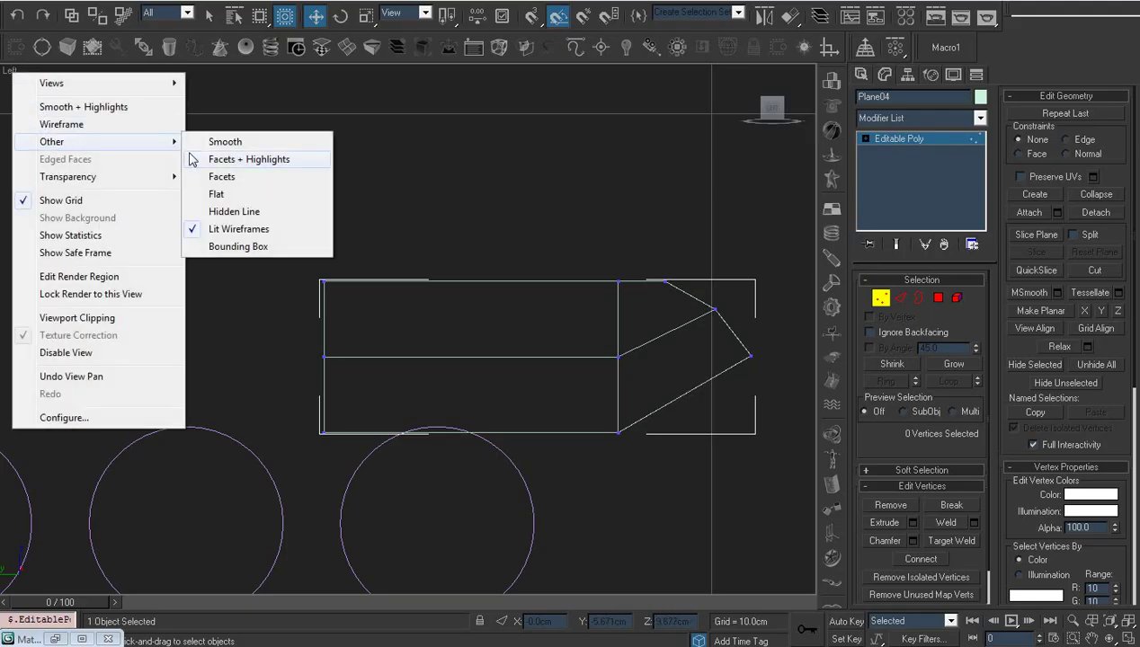
left_click(226, 162)
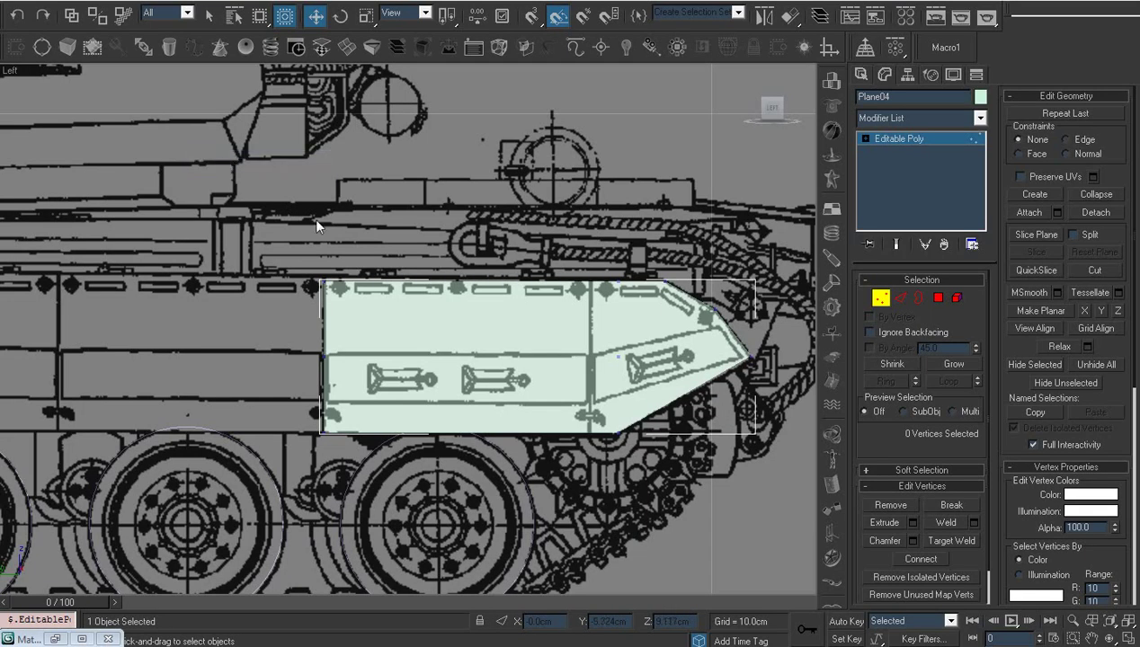
middle_click_drag(313, 218, 221, 162)
left_click(865, 140)
Select the plane's left edge at Edge level and trial-drag it leftward along the hull, cancelling the move.
left_click(893, 163)
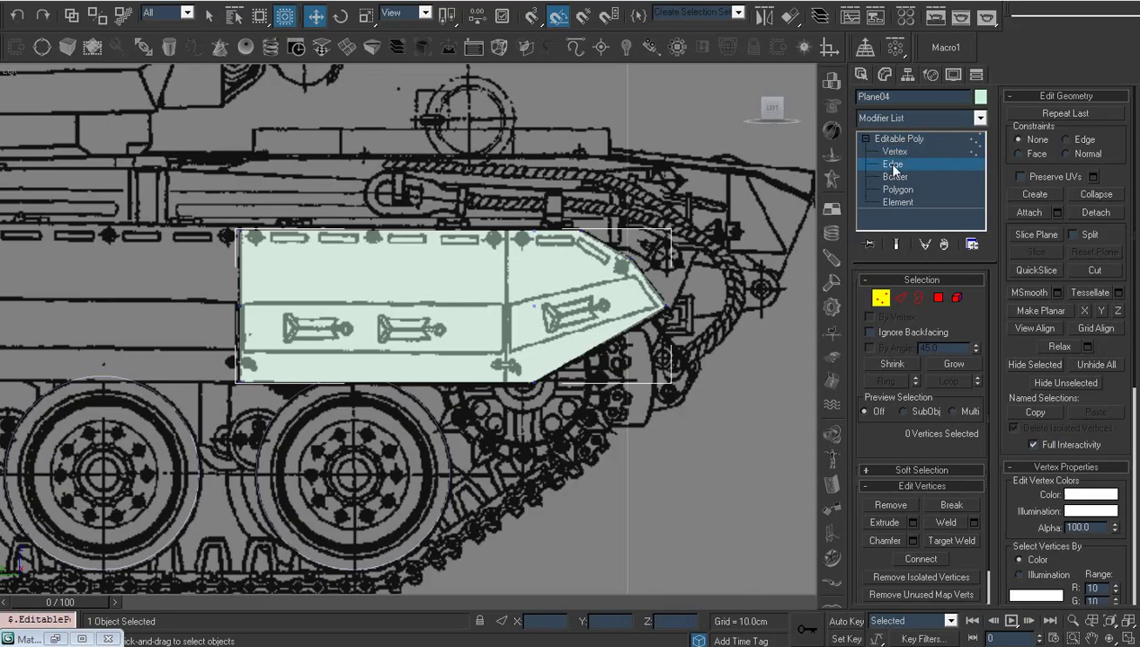
left_click(241, 280)
middle_click_drag(367, 314, 452, 290)
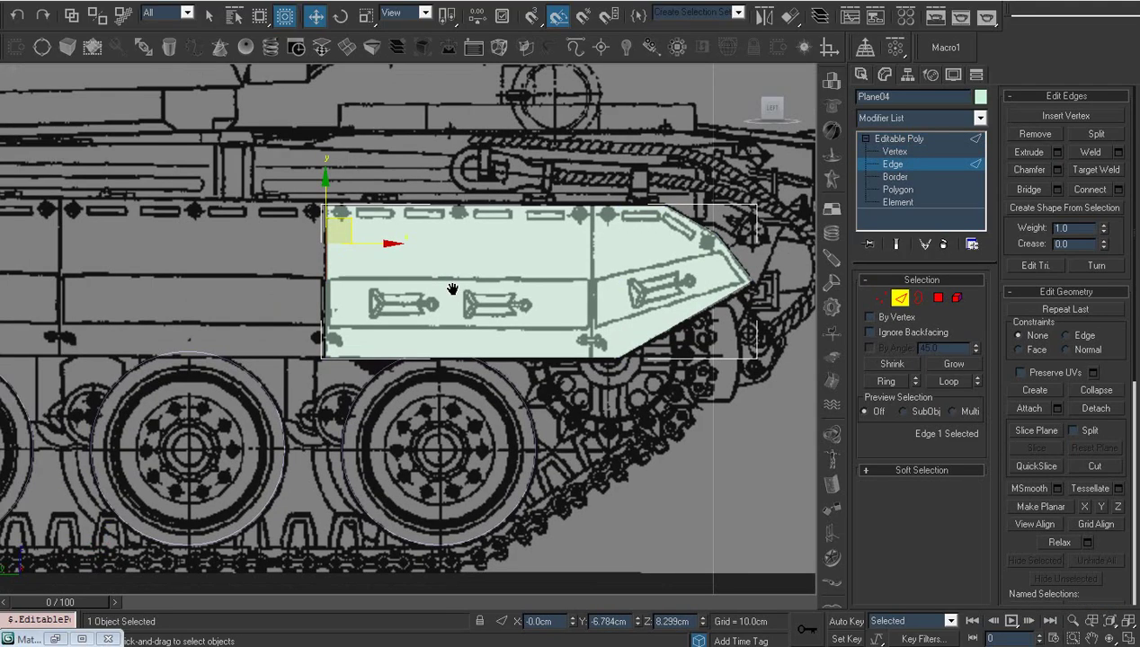
scroll(460, 349, "up", 3)
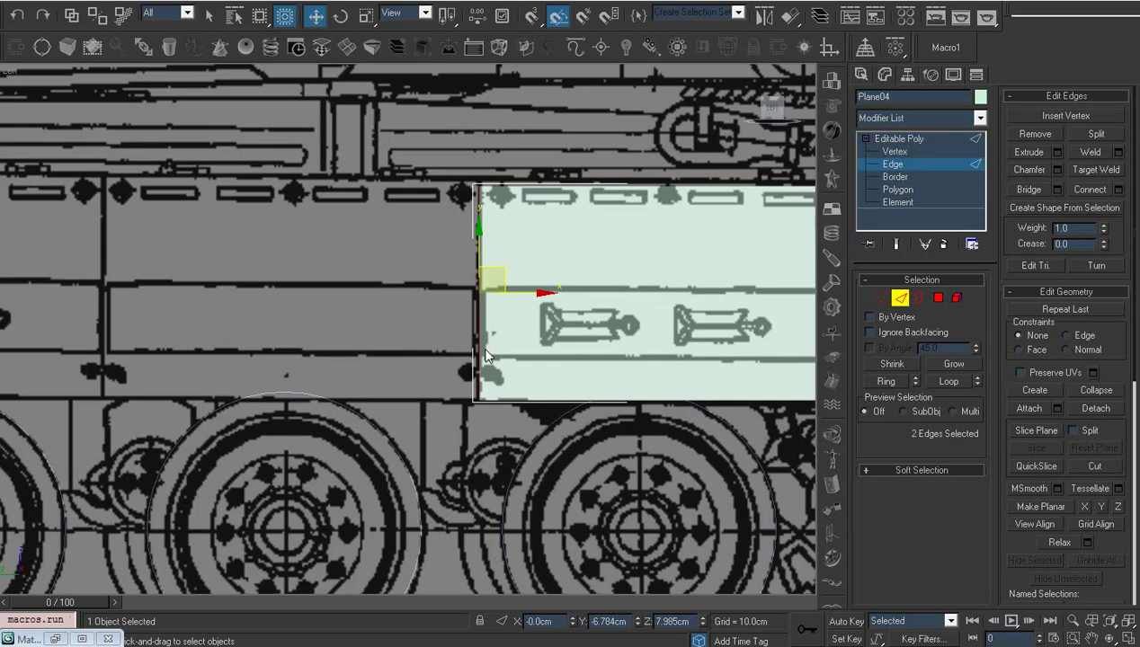
scroll(439, 392, "up", 3)
scroll(438, 326, "up", 2)
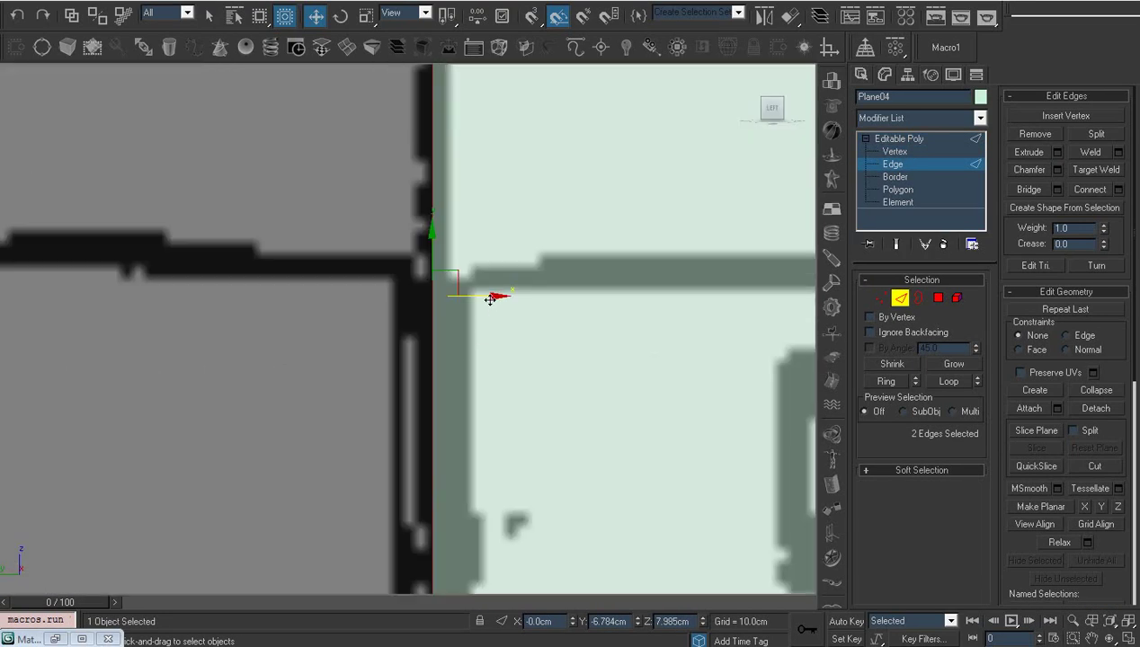
scroll(485, 299, "down", 4)
scroll(504, 324, "down", 3)
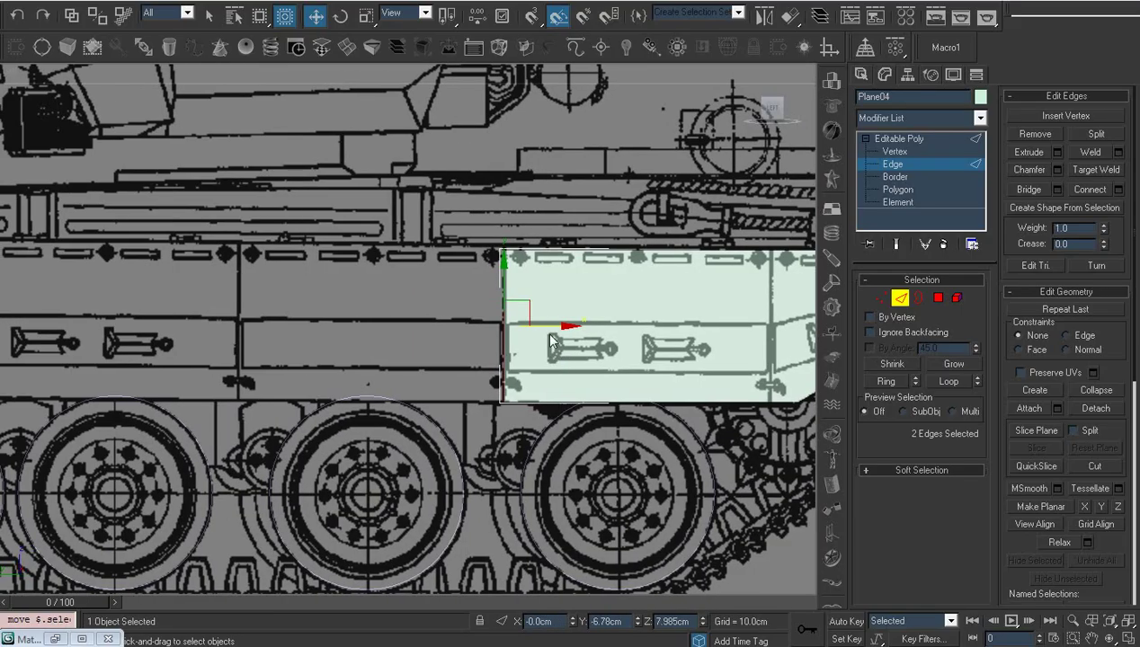
left_click_drag(550, 325, 291, 327)
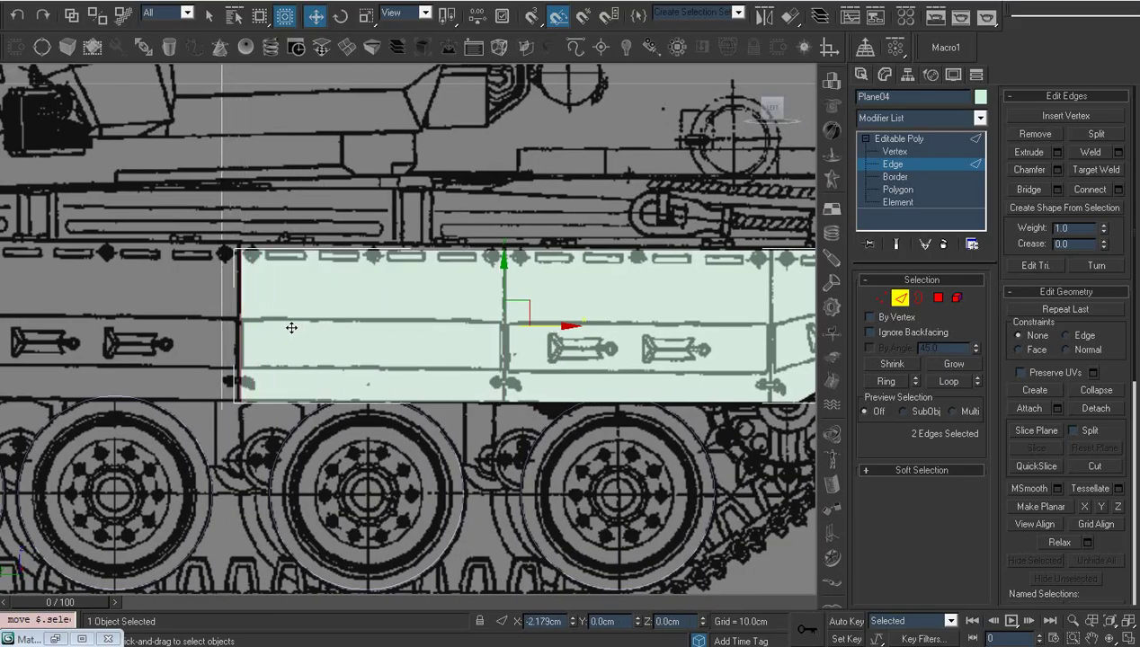
scroll(292, 327, "down", 3)
scroll(291, 327, "up", 3)
middle_click_drag(211, 362, 458, 372)
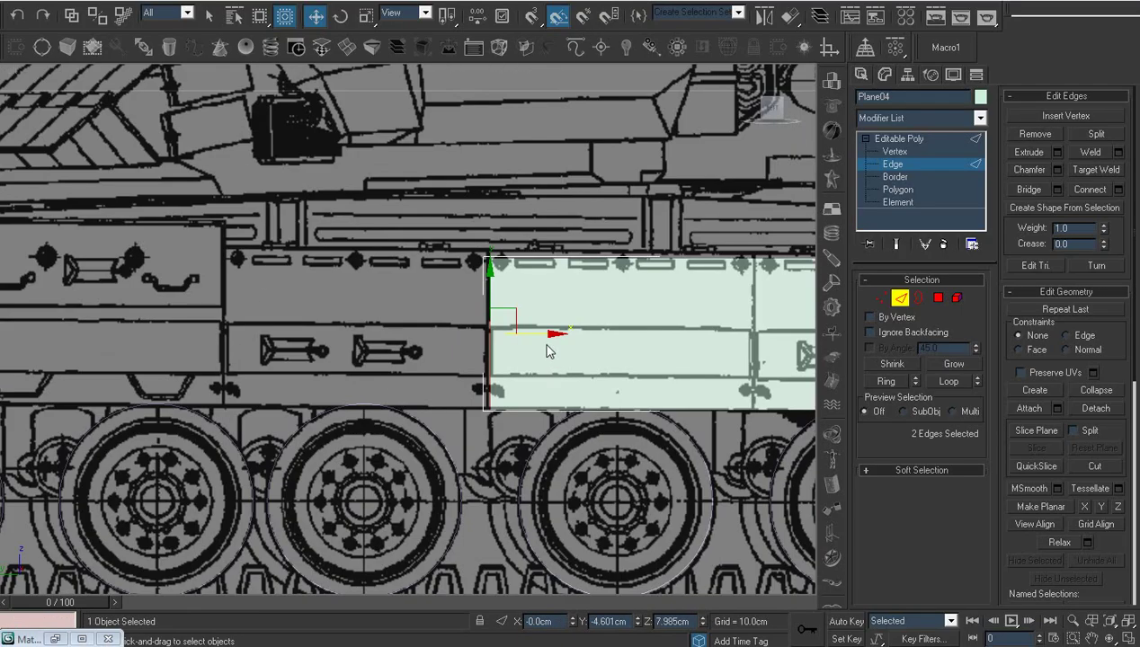
left_click_drag(540, 335, 275, 334)
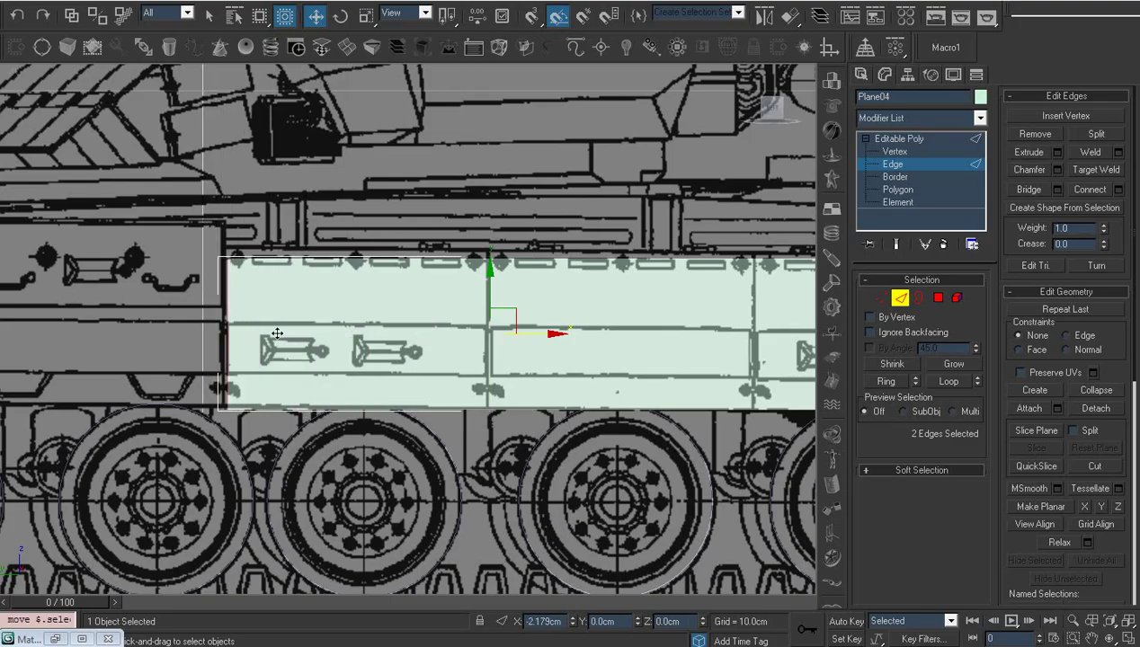
right_click(275, 333)
Shift-drag the left edges repeatedly to add polygons forward until reaching the sloped nose outline.
scroll(486, 396, "down", 3)
scroll(485, 396, "up", 3)
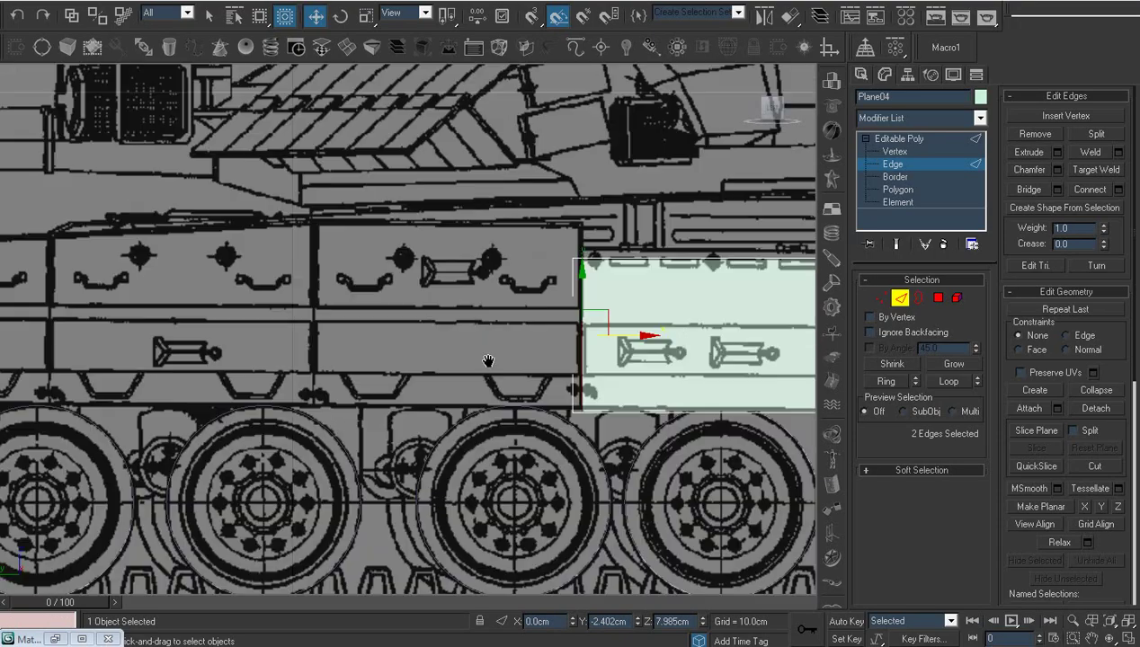
middle_click_drag(530, 398, 440, 398)
left_click_drag(544, 351, 277, 349, "shift")
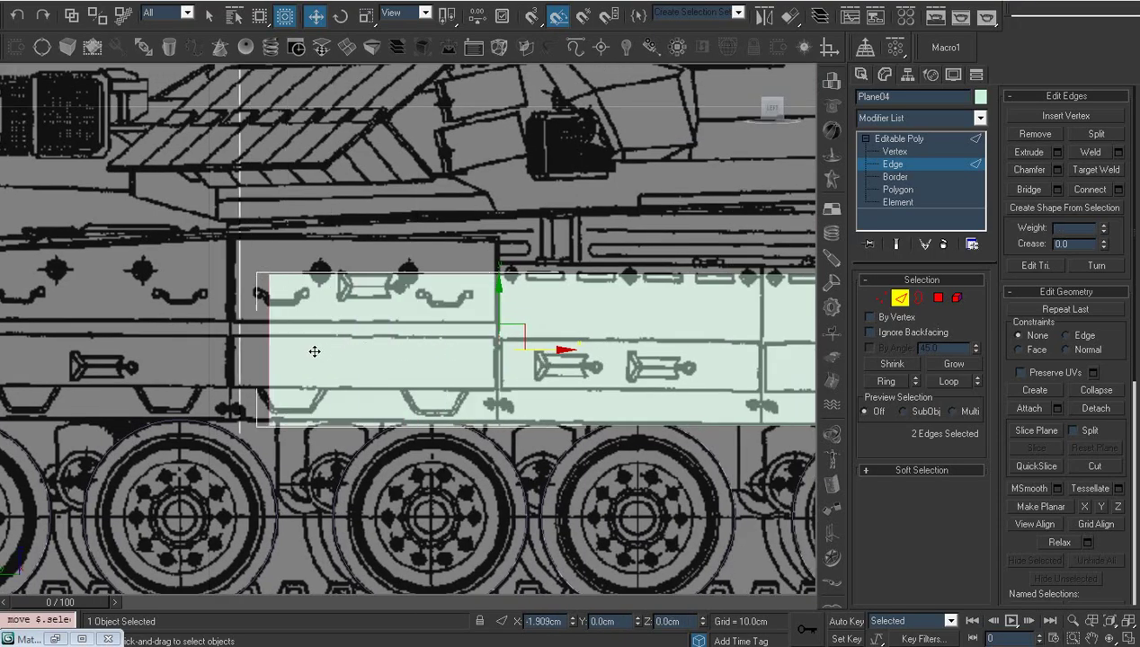
mouse_move(277, 349)
middle_mouse_down()
mouse_move(368, 382)
mouse_move(656, 383)
middle_mouse_up()
left_click_drag(639, 360, 373, 382, "shift")
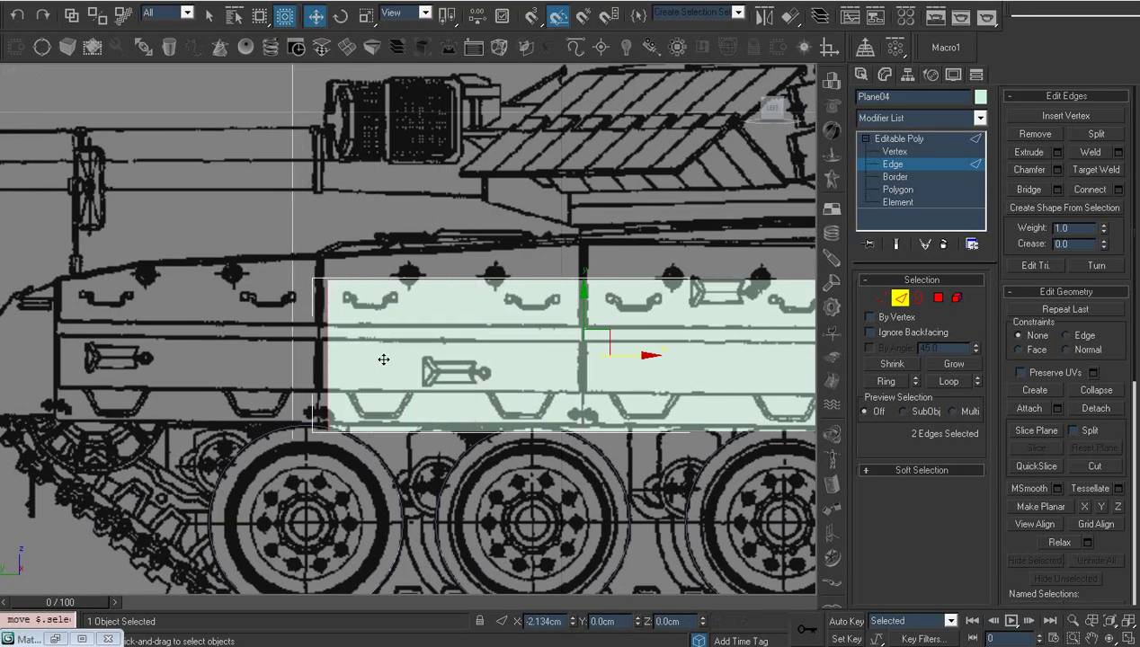
middle_click_drag(373, 381, 510, 386)
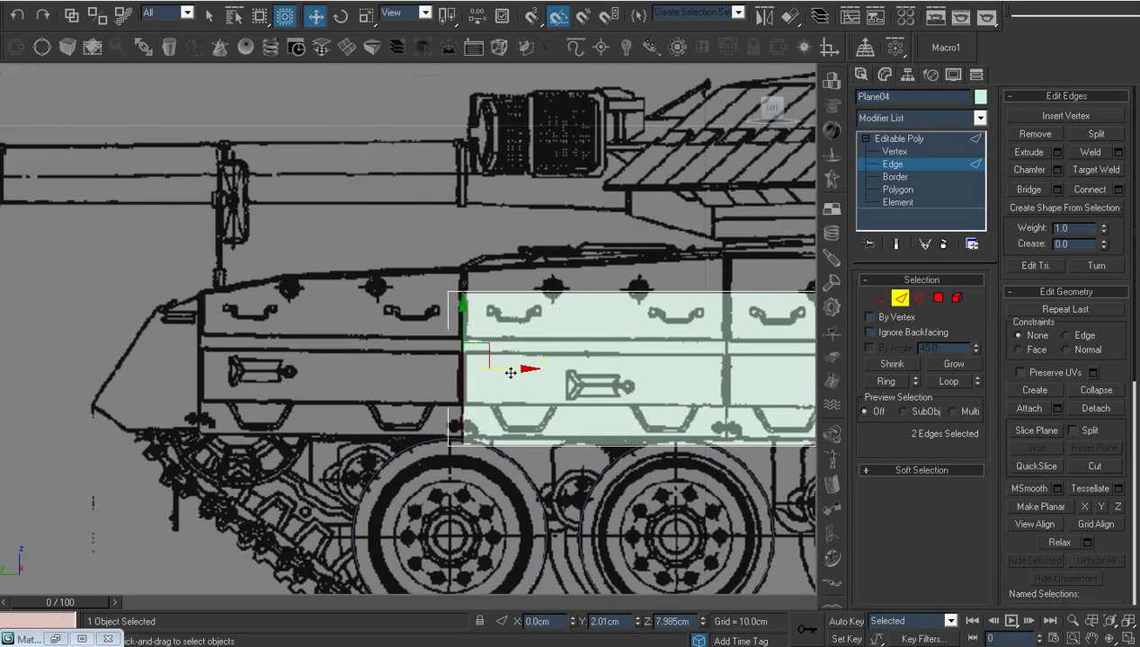
left_click_drag(510, 372, 248, 372, "shift")
middle_click_drag(273, 393, 436, 400)
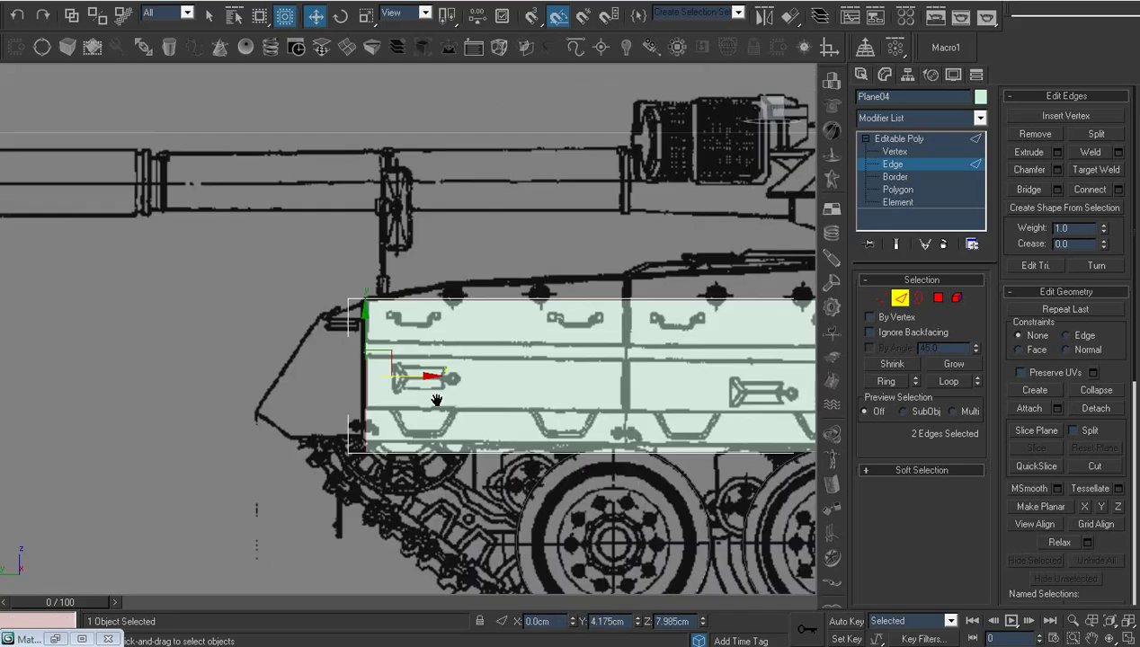
scroll(436, 400, "up", 2)
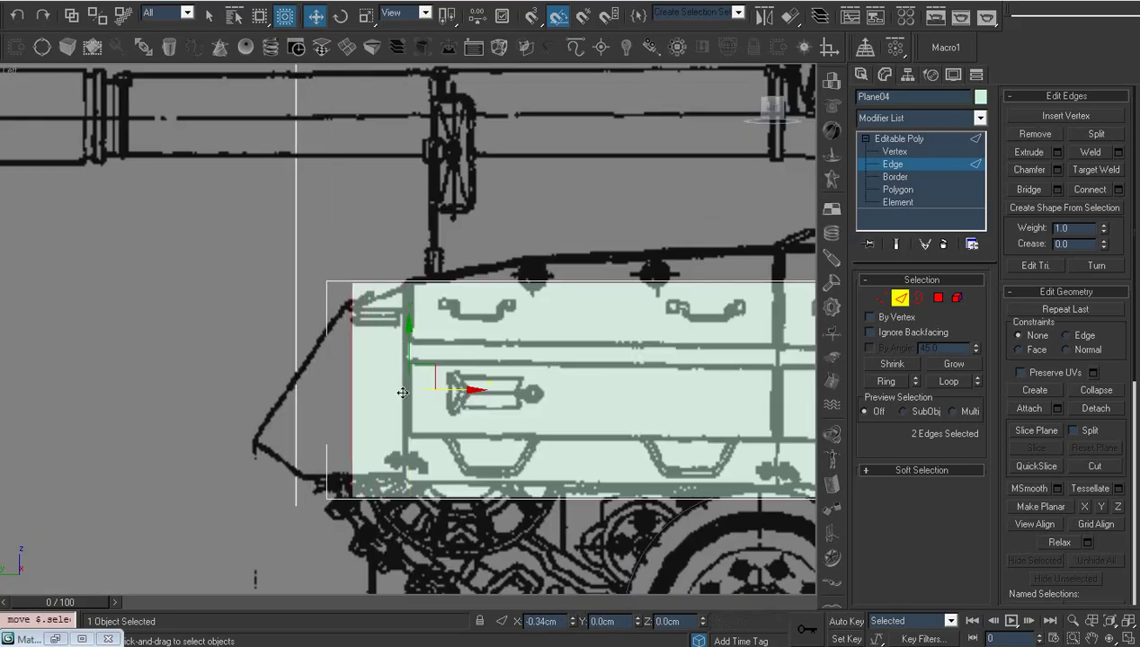
left_click_drag(459, 393, 400, 393)
scroll(449, 446, "up", 3)
scroll(449, 447, "down", 3)
middle_click_drag(451, 389, 423, 369)
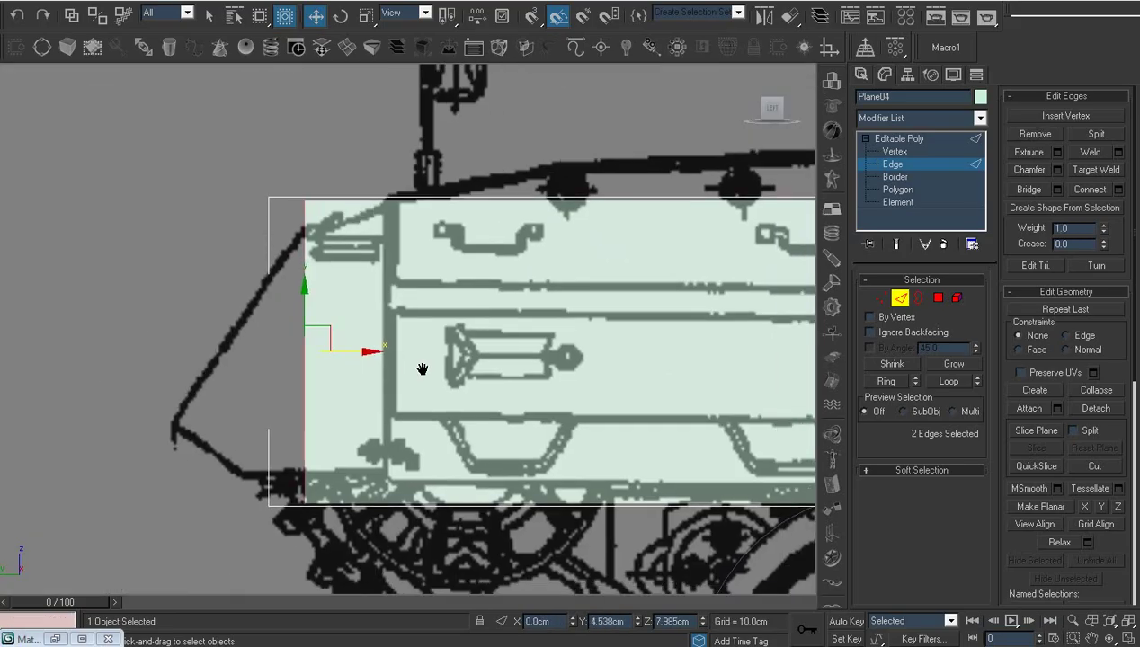
Move the top-left and bottom-left vertices onto the blueprint's sloped nose outline.
key("1")
left_click(306, 200)
left_click_drag(316, 158, 315, 185)
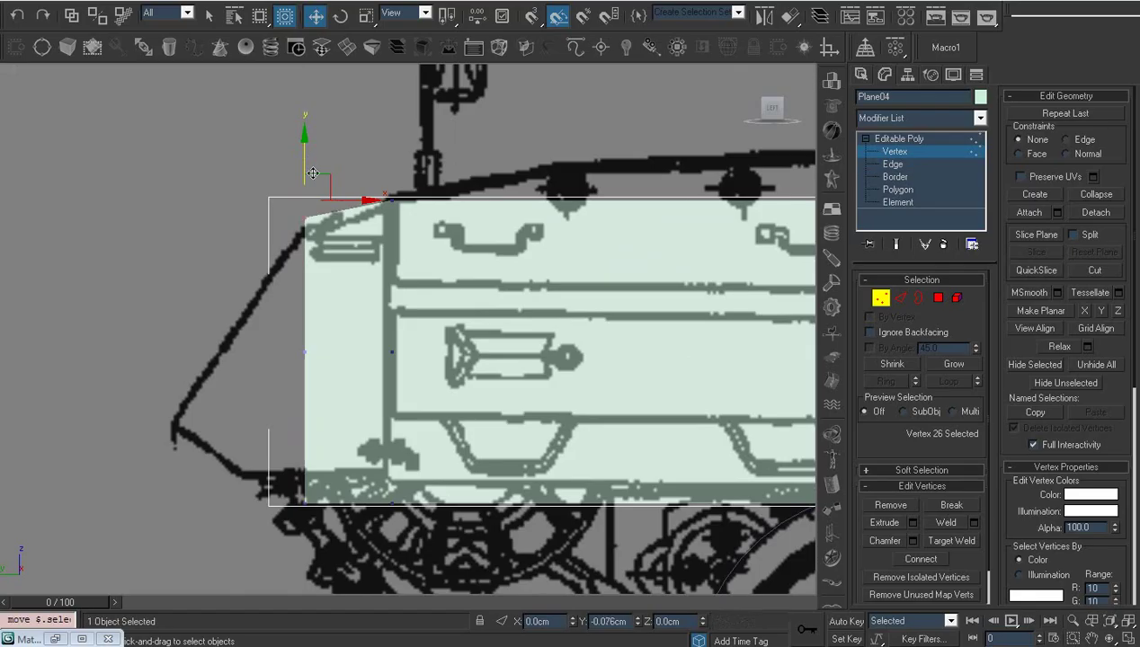
middle_click_drag(412, 359, 415, 353)
left_click_drag(319, 479, 281, 507)
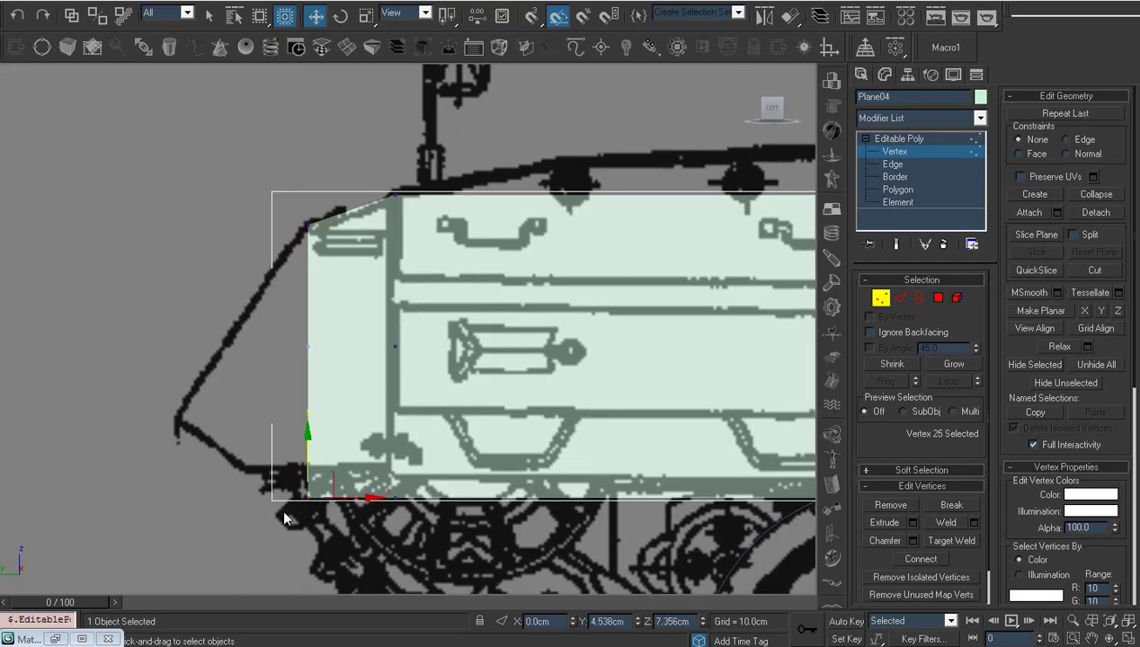
left_click_drag(307, 441, 315, 395)
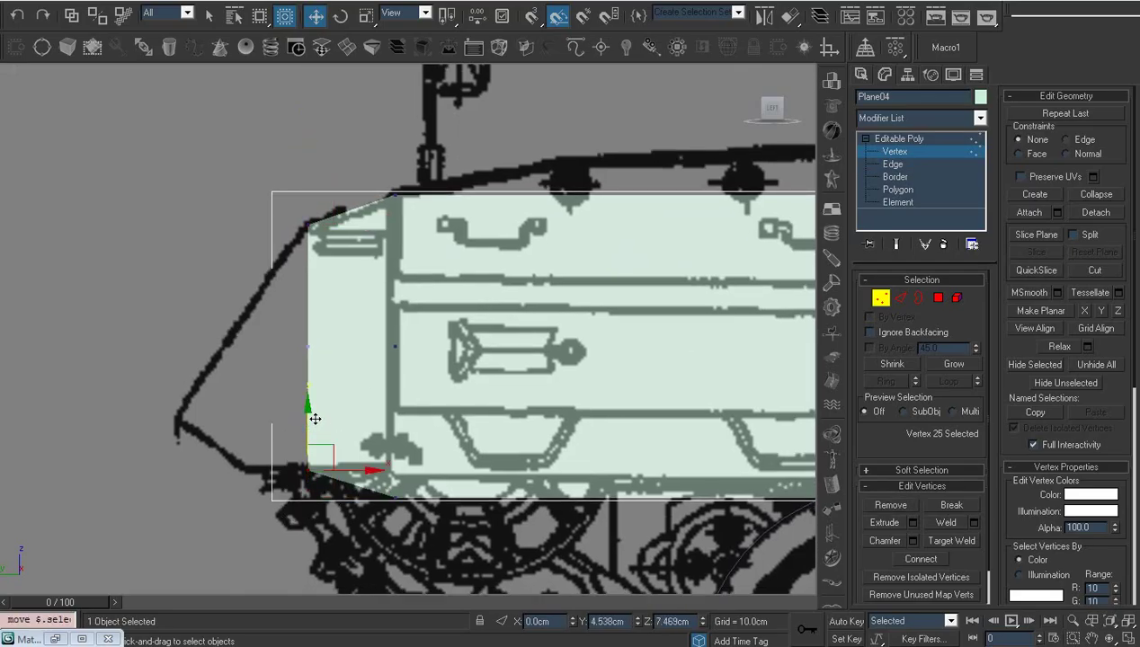
left_click_drag(353, 468, 286, 473)
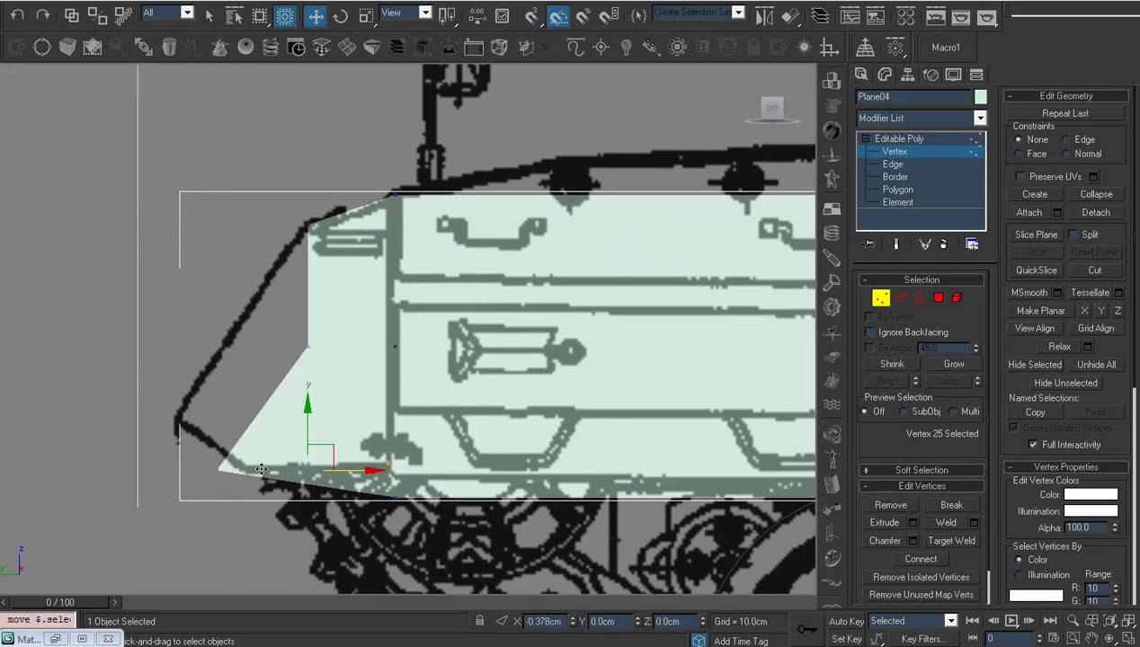
left_click(338, 412)
Pull the middle-left vertex out to the nose tip and place the lower corner vertex on the outline.
left_click(309, 346)
left_click_drag(363, 347, 289, 351)
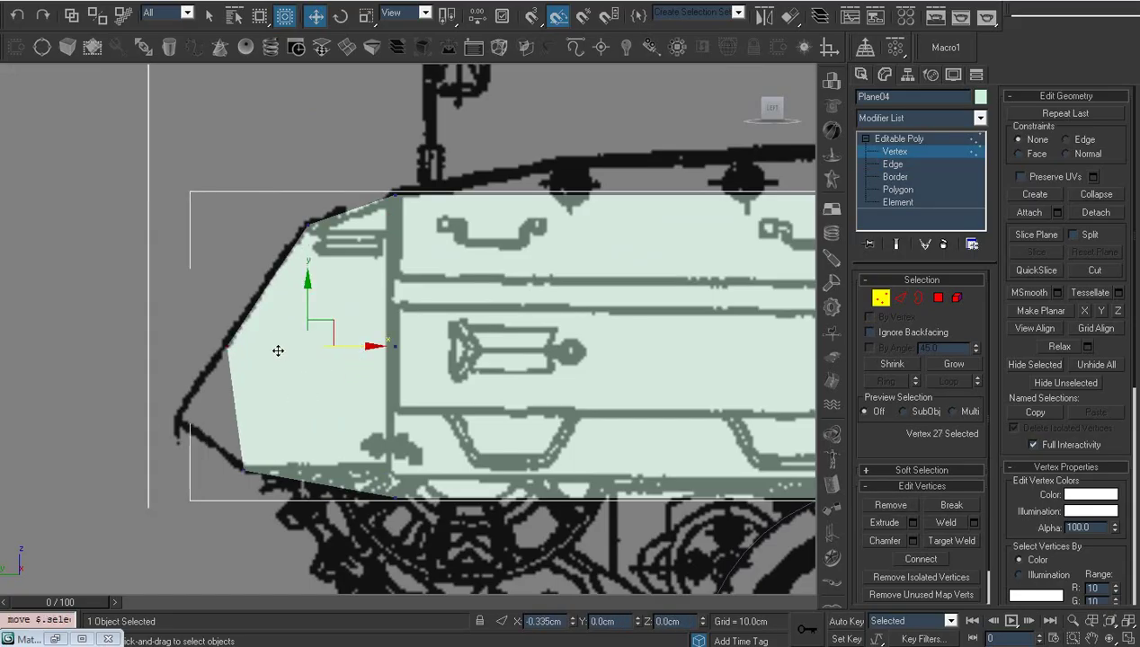
scroll(300, 408, "up", 3)
left_click_drag(471, 288, 393, 357)
middle_click_drag(393, 358, 407, 444)
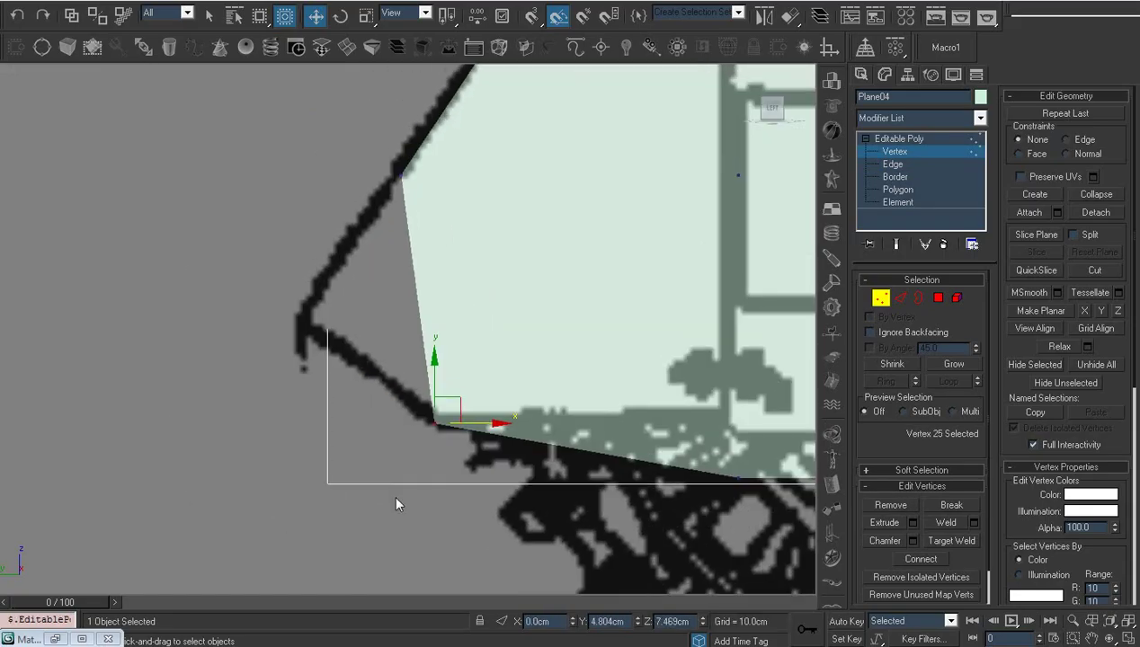
left_click_drag(467, 415, 331, 304)
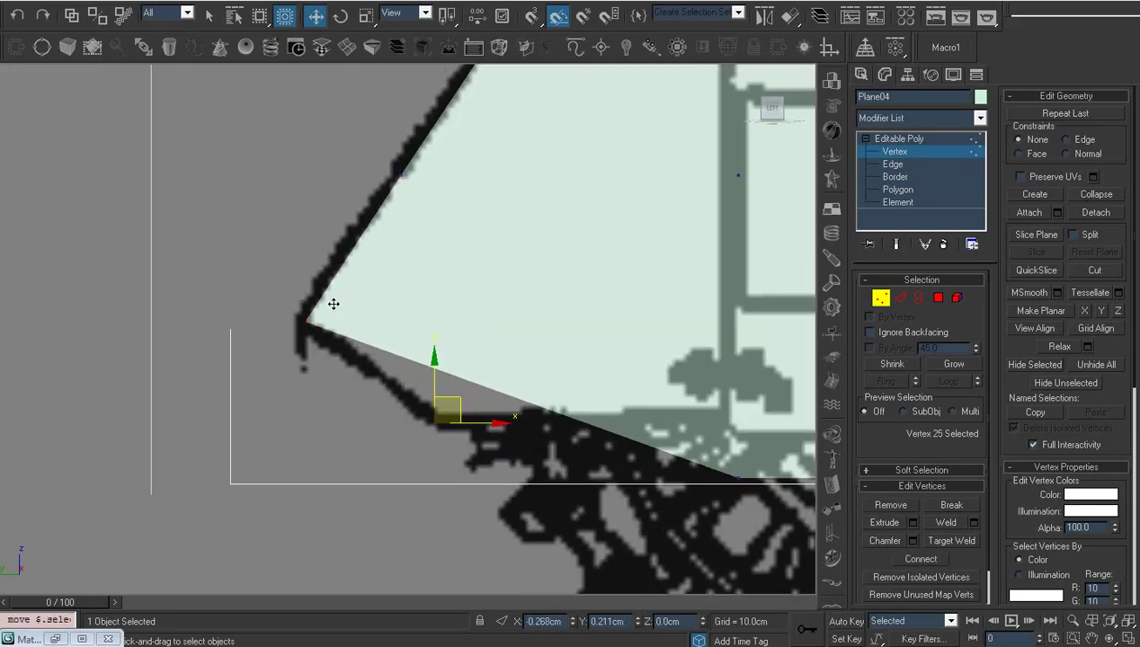
left_click(435, 333)
scroll(395, 400, "down", 2)
scroll(395, 400, "down", 2)
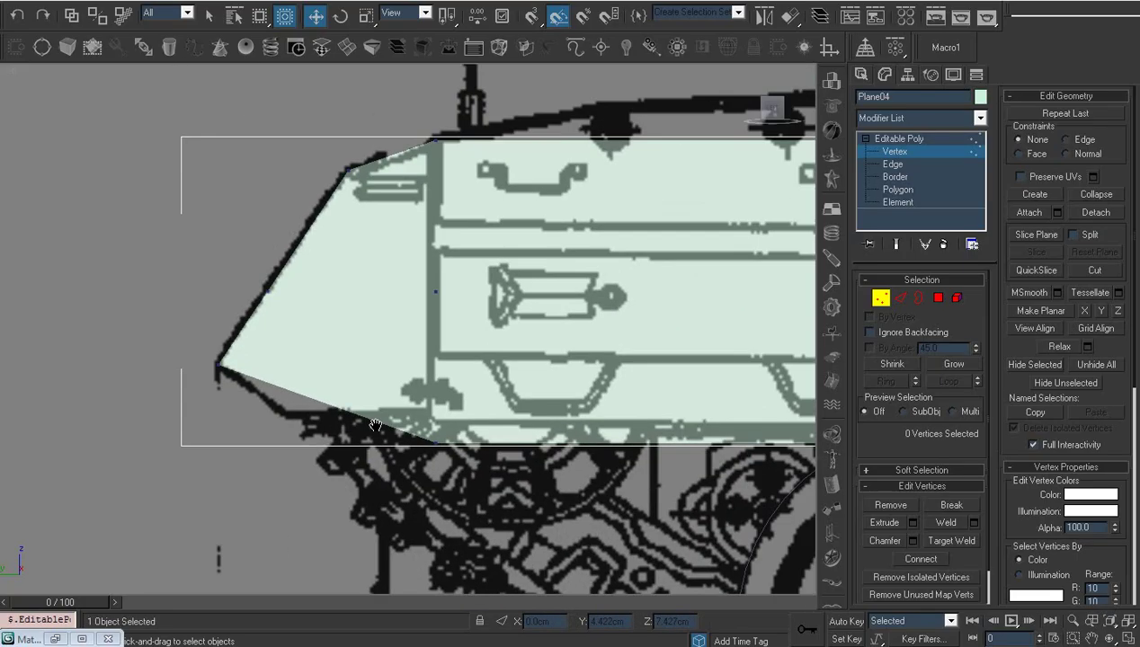
scroll(379, 354, "down", 3)
Orbit to an angled view and change the viewport shading to plain Facets.
middle_click_drag(378, 354, 358, 277, "alt")
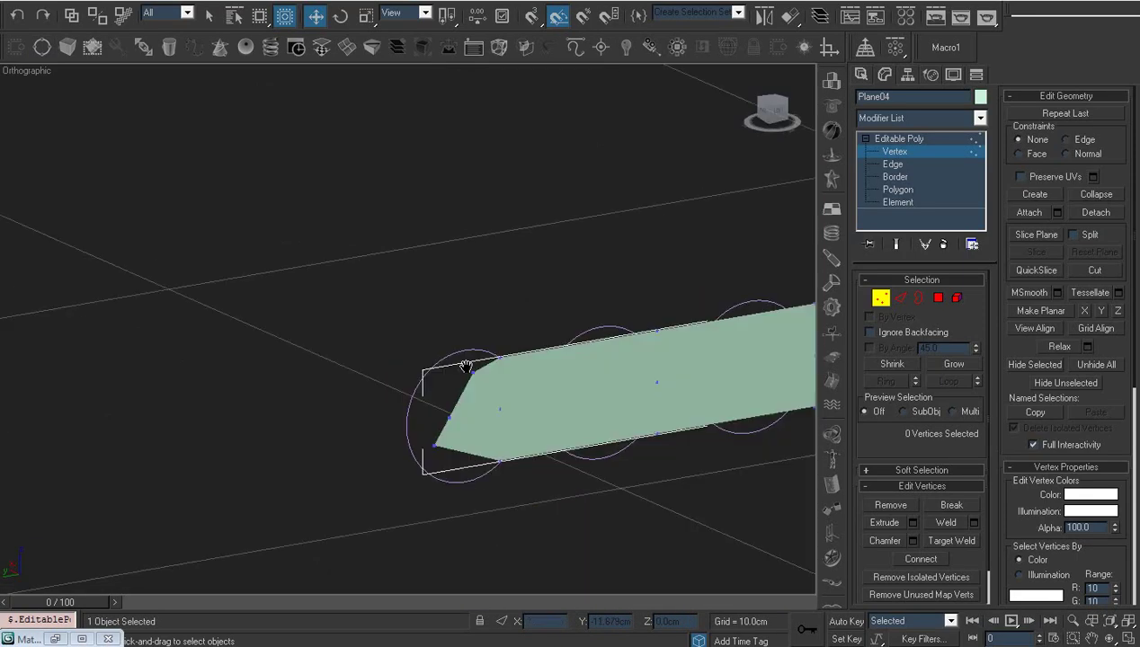
left_click(26, 72)
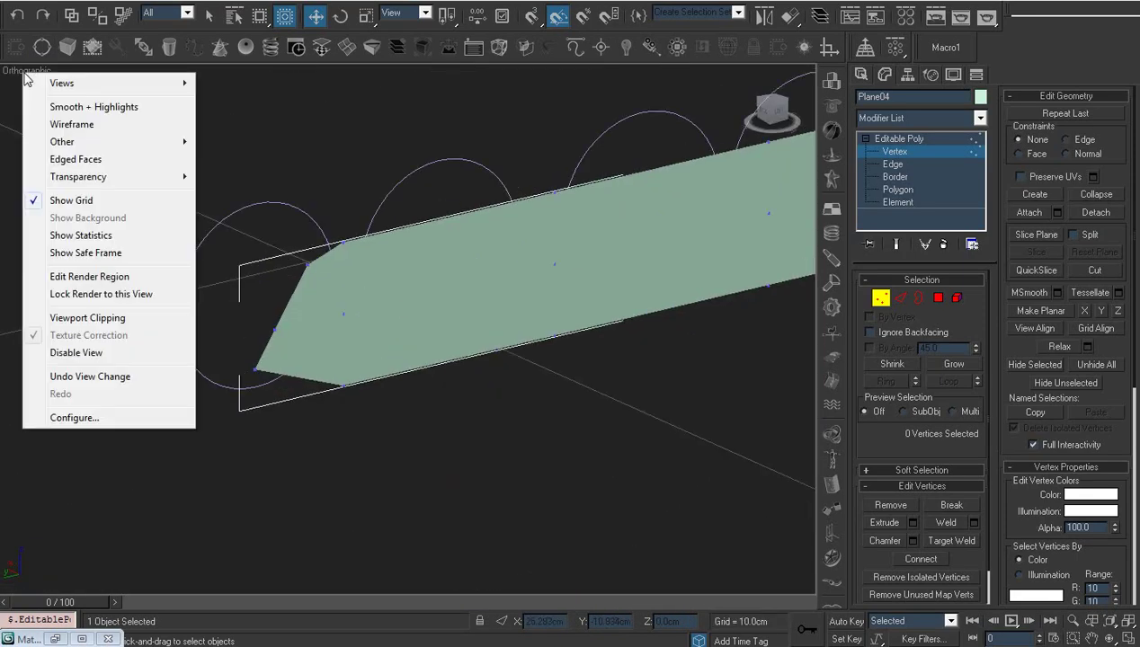
mouse_move(62, 143)
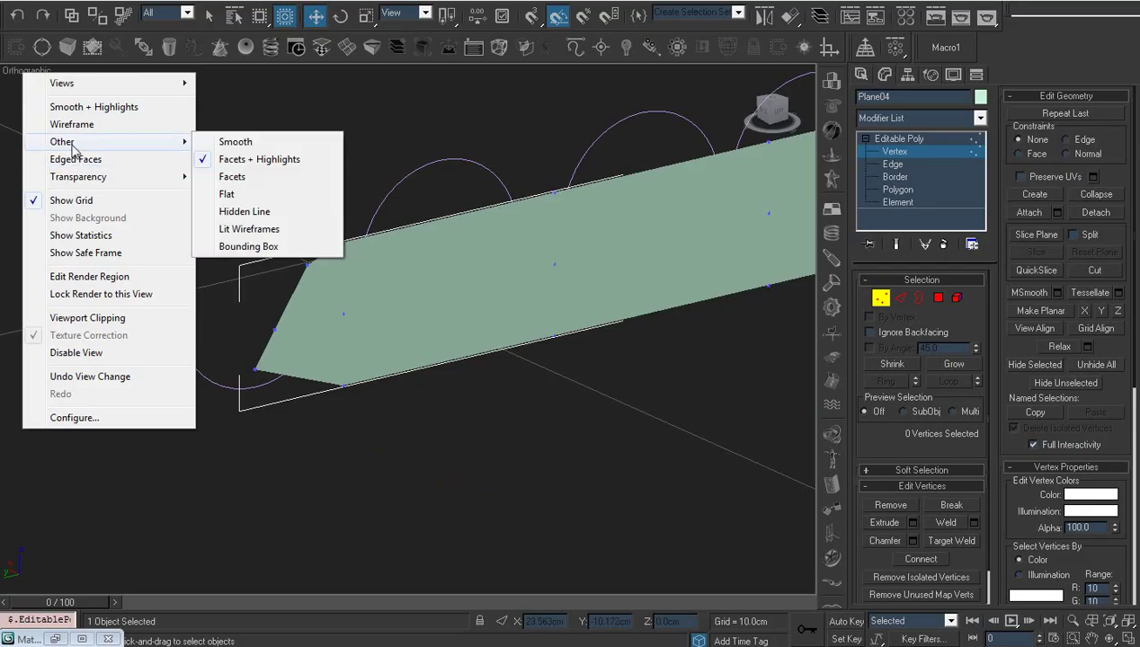
left_click(254, 177)
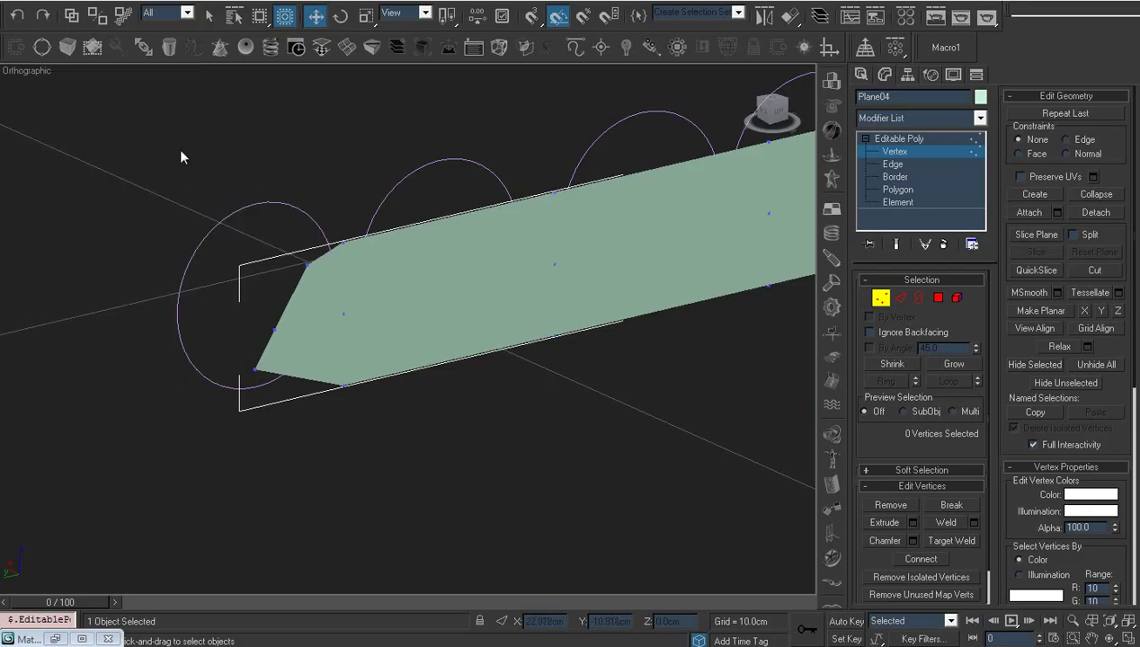
left_click(25, 71)
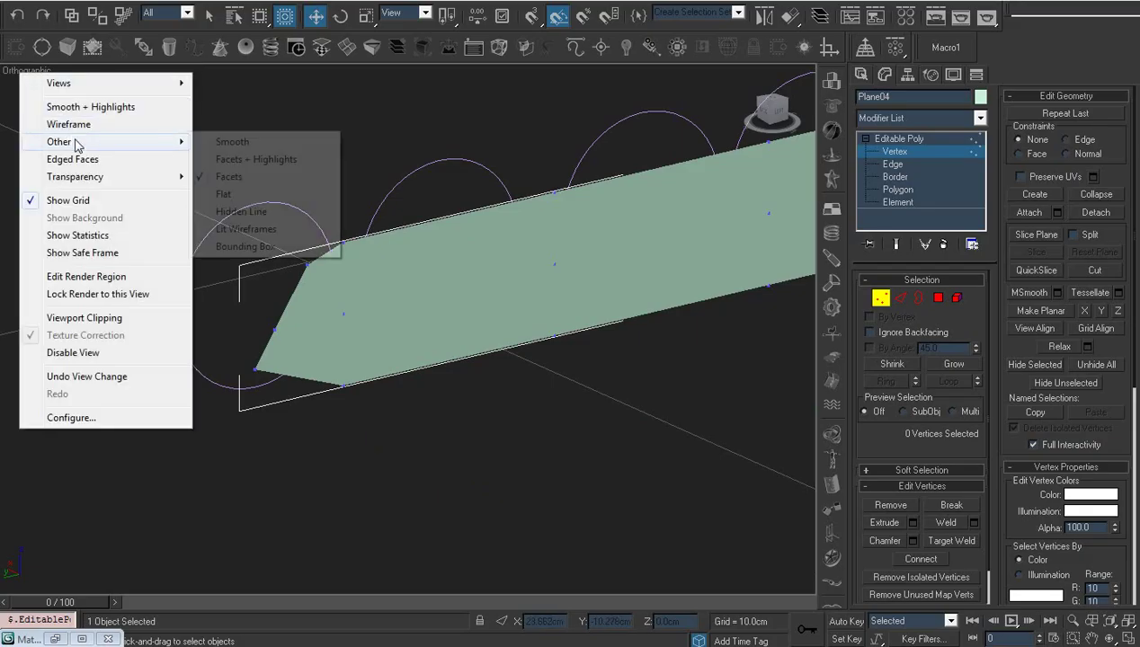
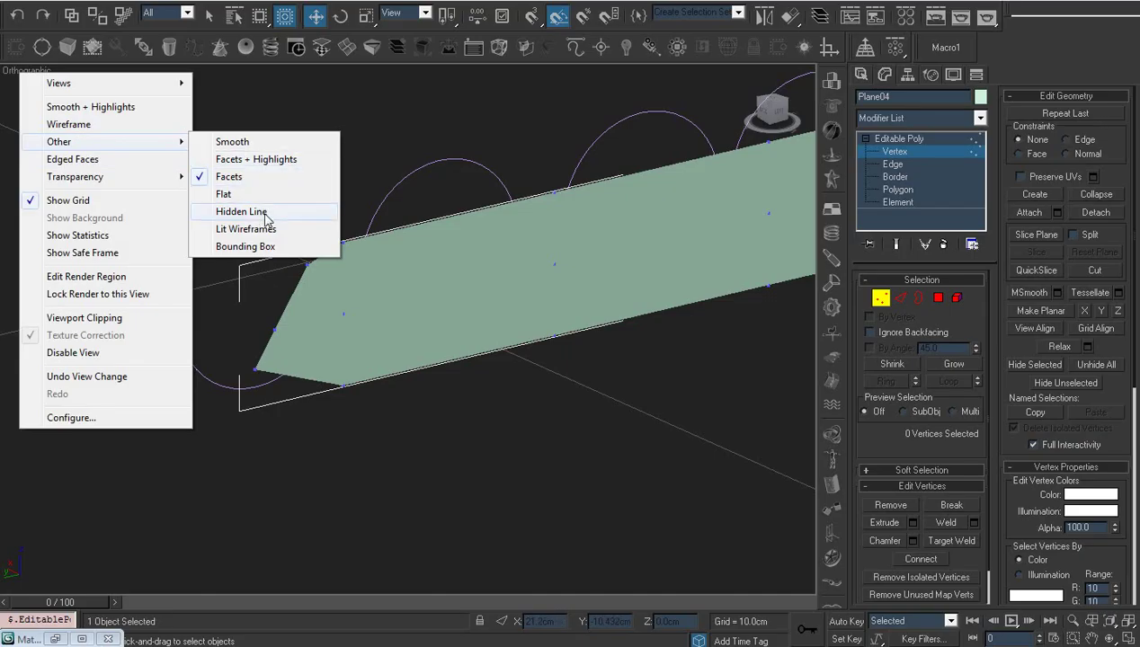
Switch to Hidden Line display and frame the plate's pointed front end in the Left view.
left_click(265, 216)
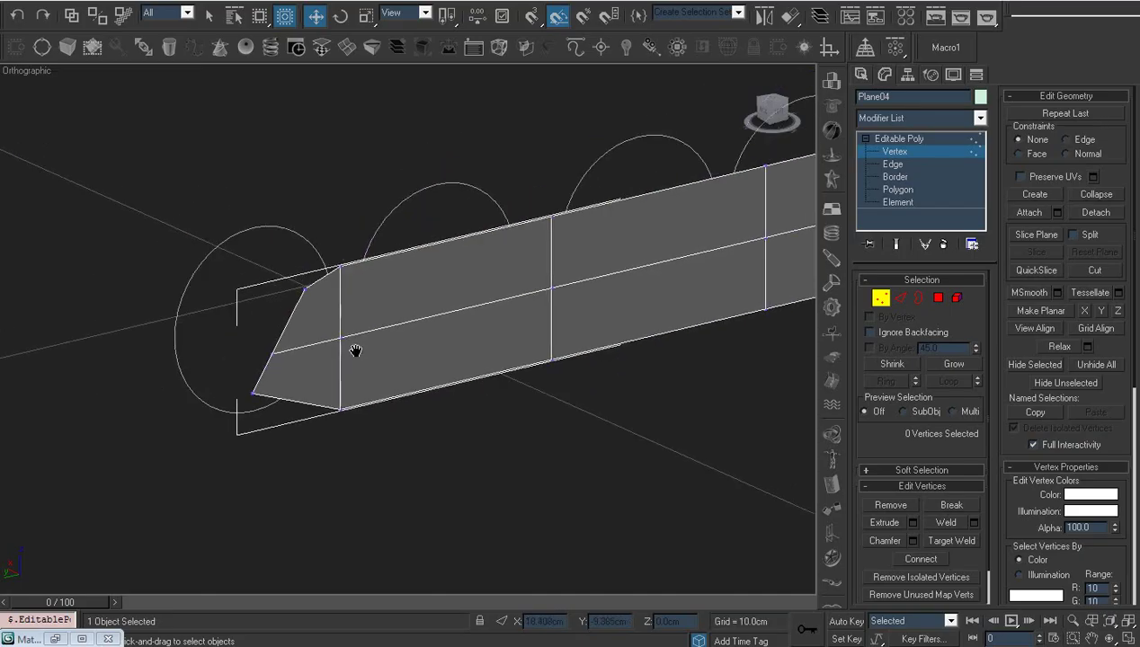
middle_click_drag(356, 351, 349, 357)
key("l")
key("z")
scroll(349, 353, "up", 3)
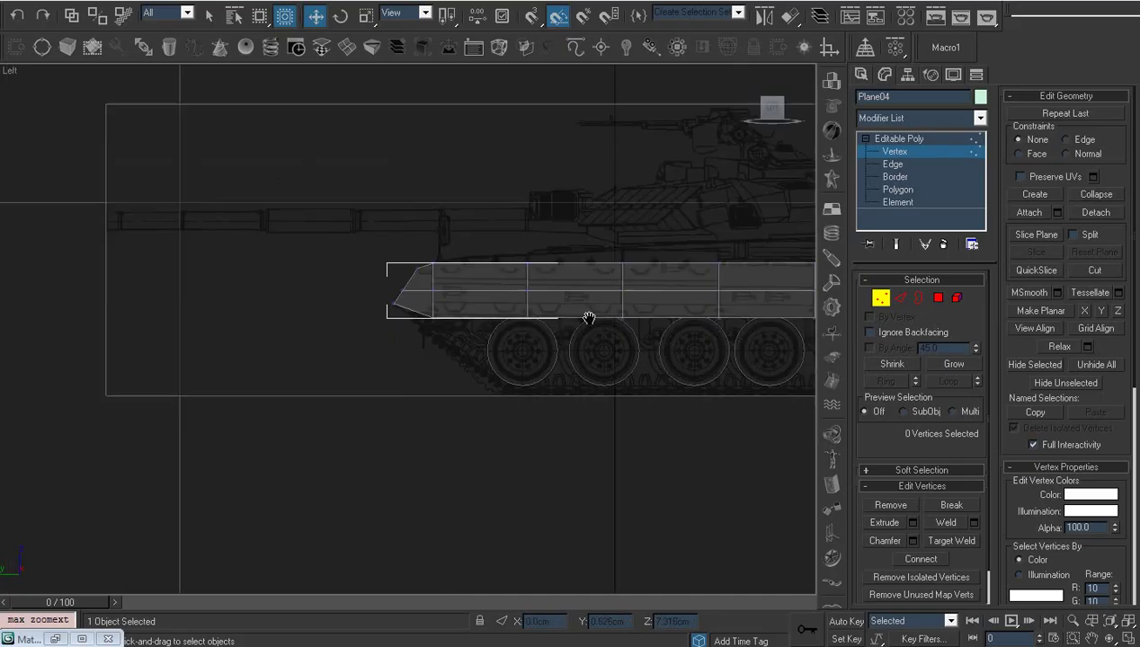
mouse_move(585, 316)
middle_mouse_down()
mouse_move(512, 389)
mouse_move(362, 318)
middle_mouse_up()
scroll(513, 389, "up", 4)
scroll(407, 357, "up", 2)
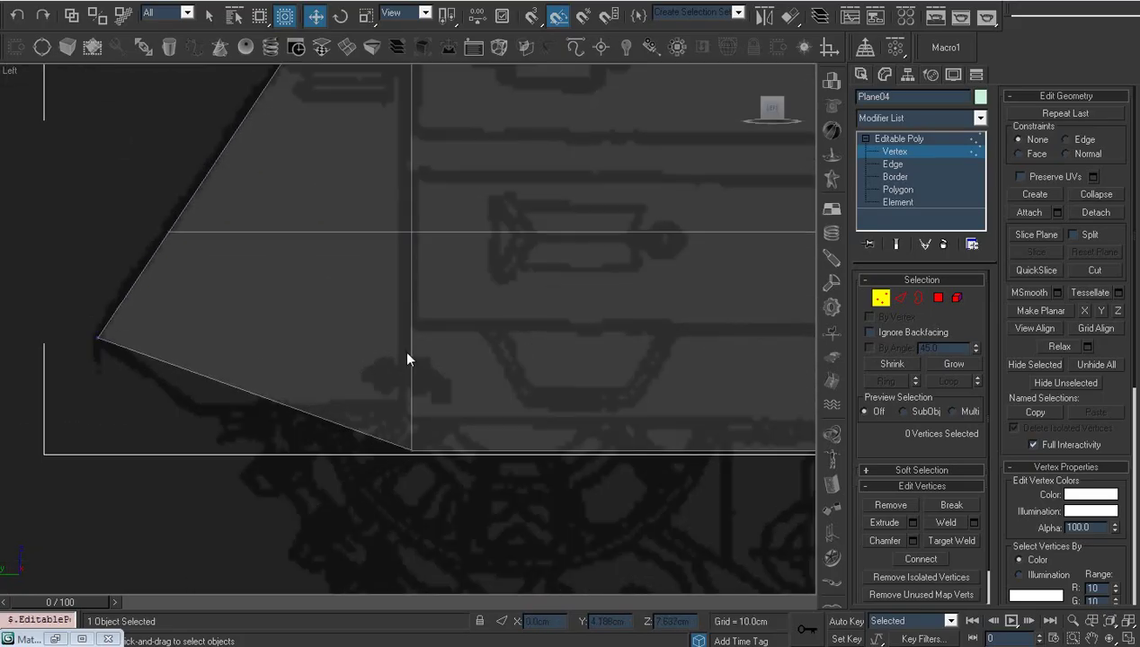
mouse_move(407, 357)
middle_mouse_down()
mouse_move(348, 369)
mouse_move(395, 400)
middle_mouse_up()
Connect the three front-triangle edges to add a new edge across the pointed end.
key("2")
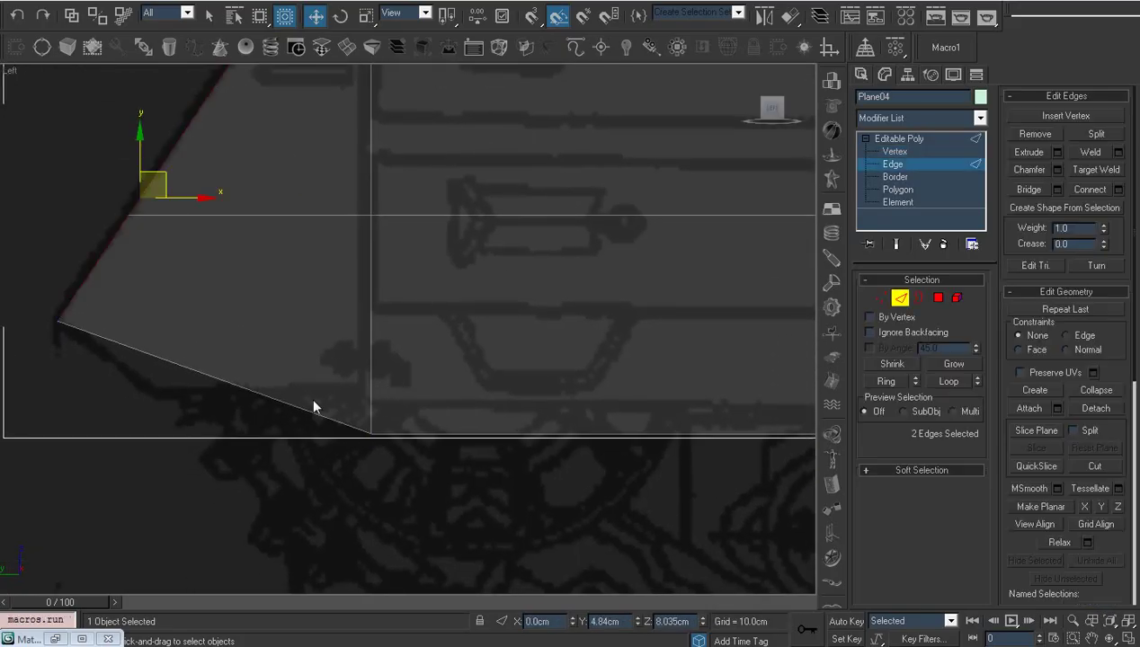
left_click(310, 412)
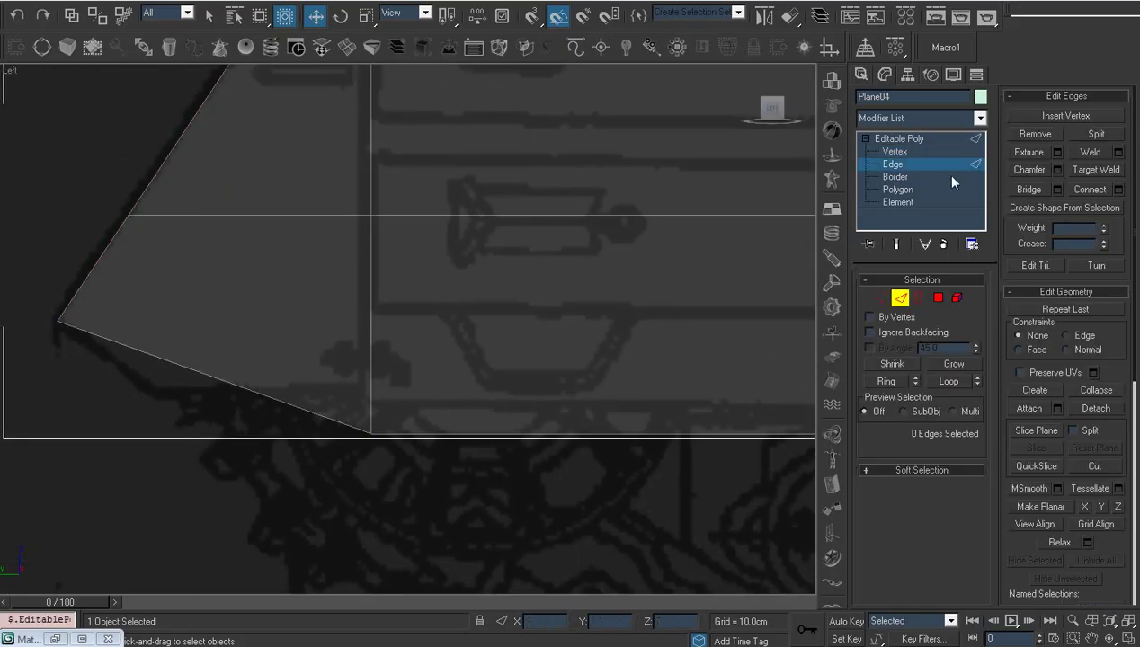
left_click(240, 384)
middle_click_drag(351, 275, 351, 260)
key("alt+l")
right_click(351, 260)
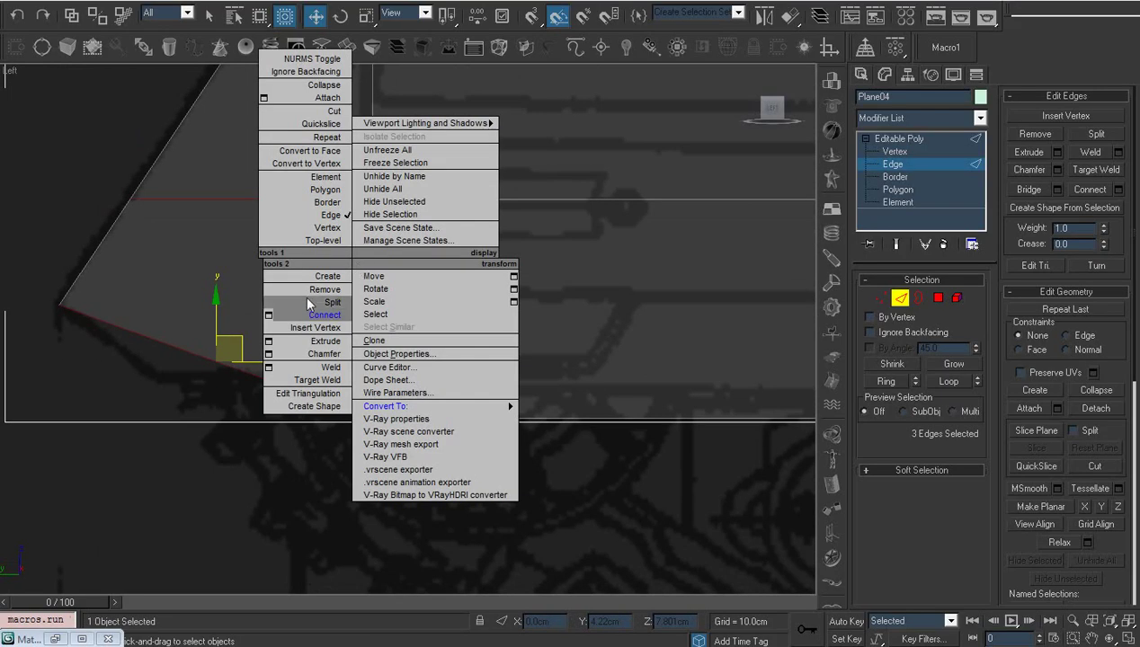
left_click(306, 316)
left_click(584, 358)
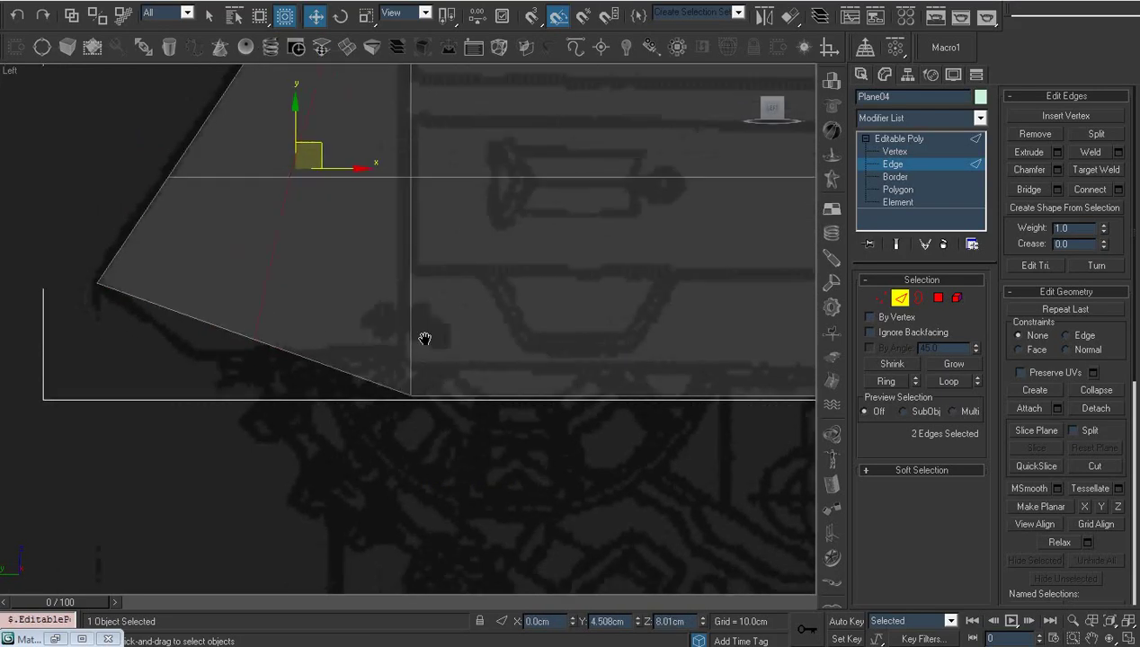
Drag the new edge's lower vertex down to the blueprint's base line.
middle_click_drag(426, 336, 390, 352)
key("1")
scroll(337, 386, "up", 2)
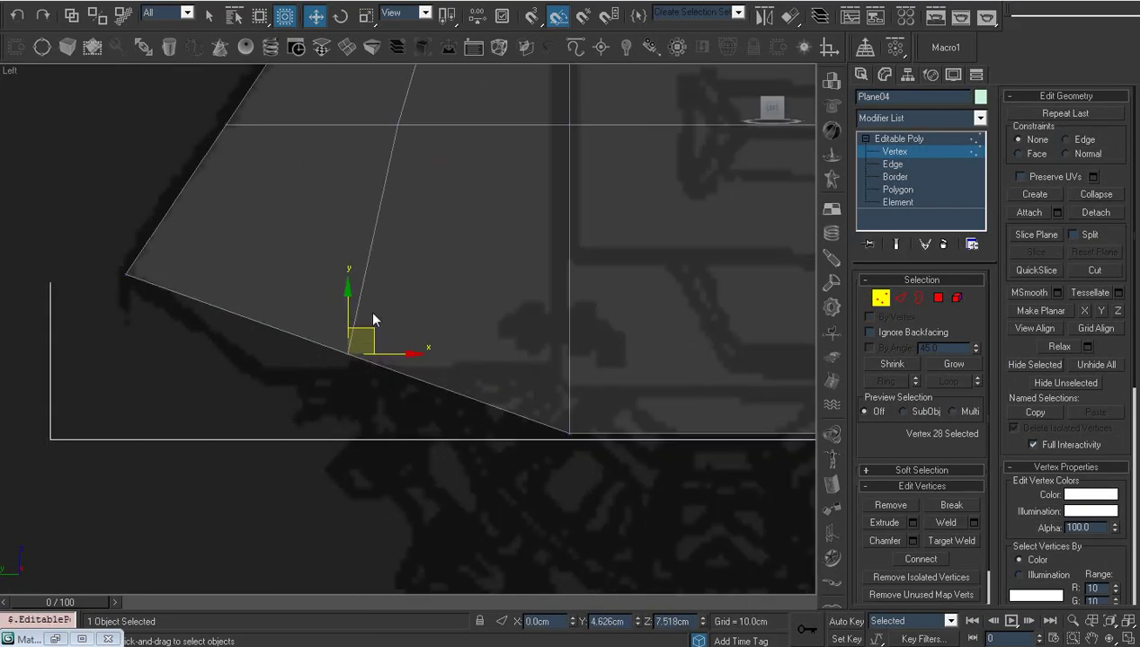
left_click_drag(349, 297, 341, 380)
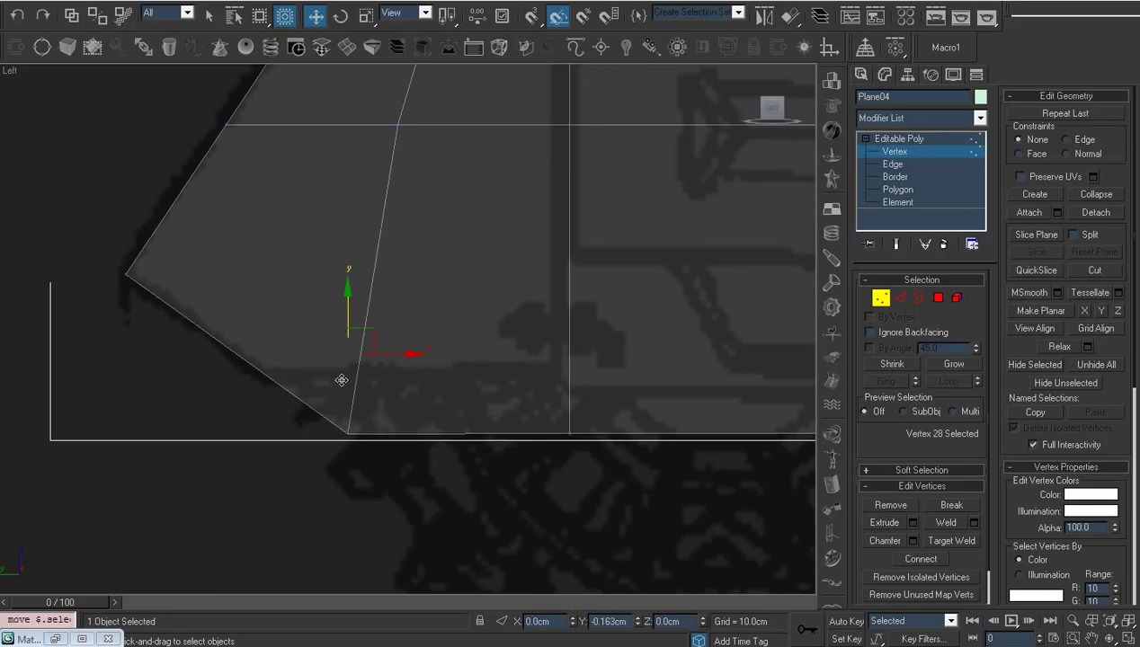
left_click(388, 342)
scroll(388, 343, "down", 3)
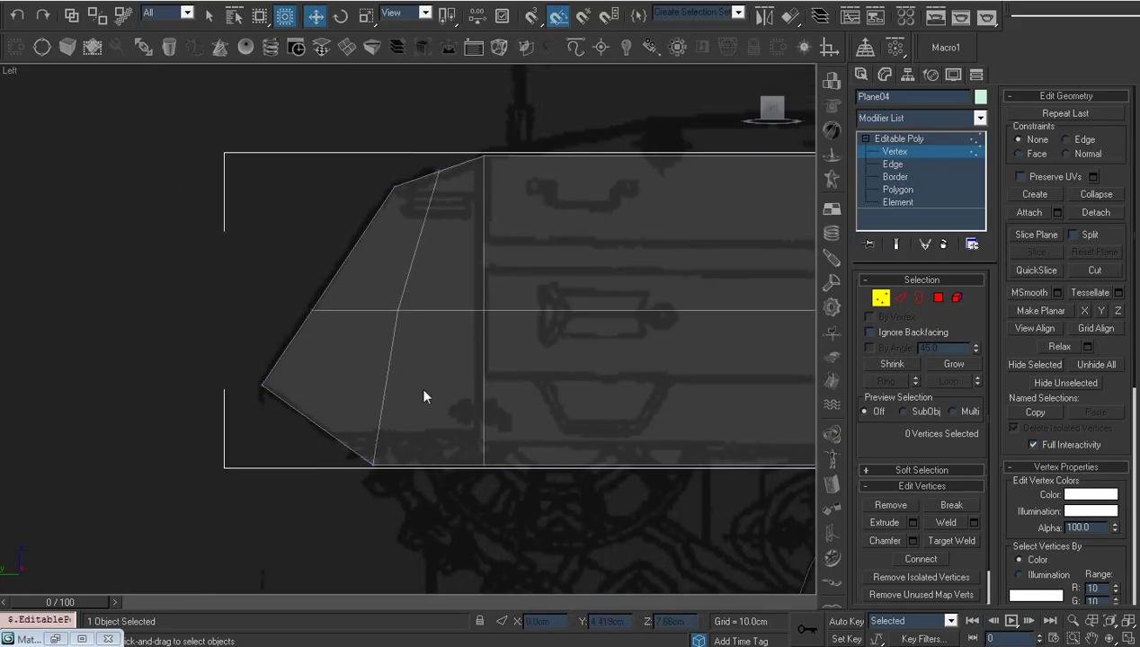
Pan to the plate's other pointed end and select the column of three vertices there.
mouse_move(419, 386)
middle_mouse_down()
mouse_move(499, 421)
mouse_move(266, 383)
middle_mouse_up()
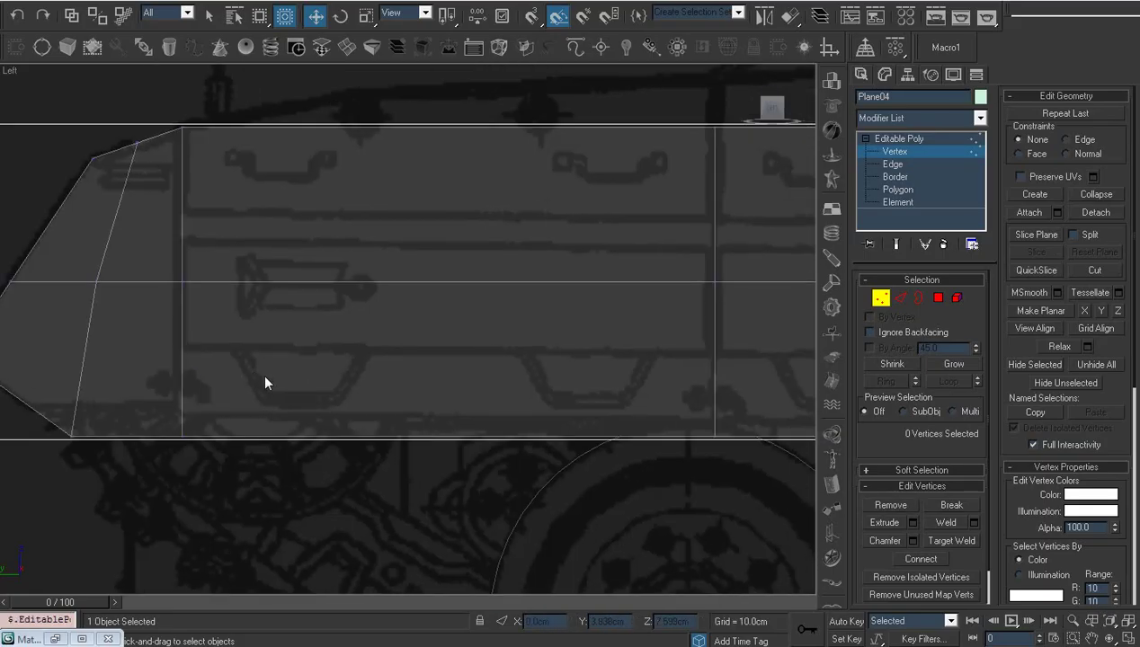
scroll(234, 396, "down", 2)
scroll(272, 381, "down", 2)
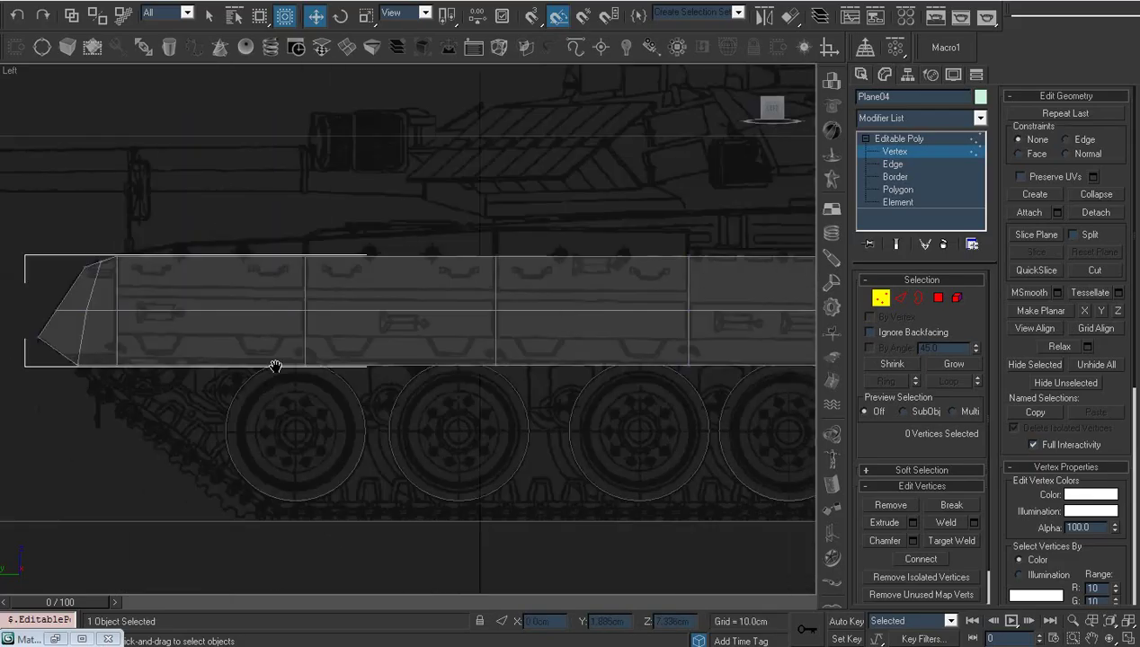
mouse_move(275, 369)
middle_mouse_down()
mouse_move(46, 351)
mouse_move(301, 406)
middle_mouse_up()
scroll(46, 350, "up", 3)
scroll(431, 378, "up", 2)
scroll(443, 446, "up", 1)
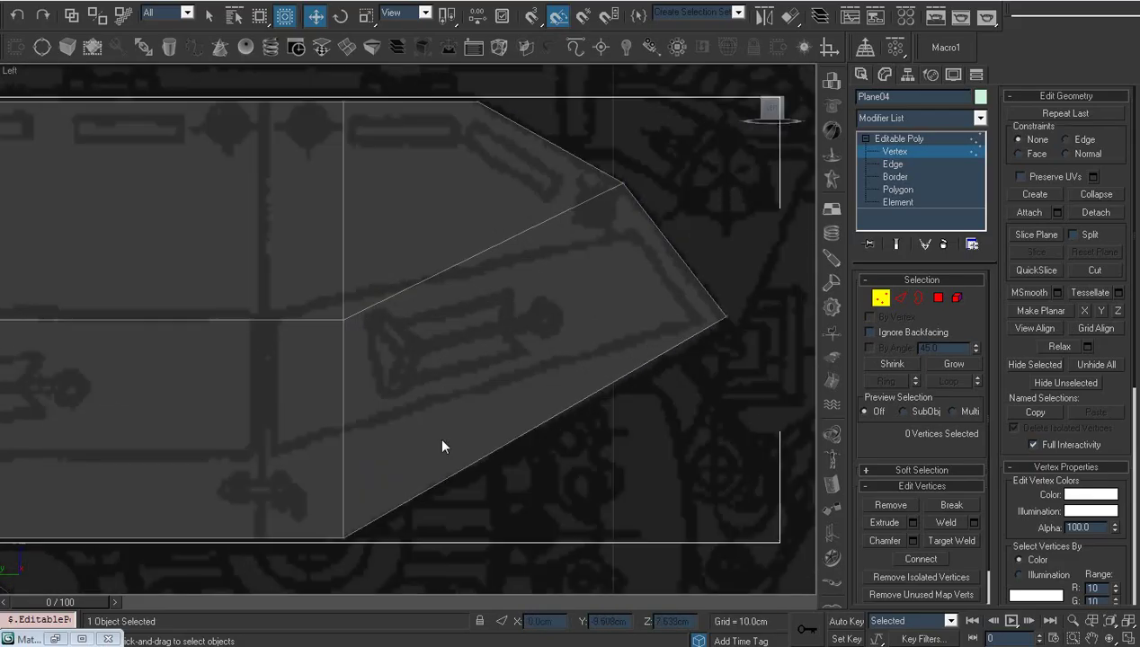
scroll(377, 395, "down", 2)
scroll(372, 504, "up", 1)
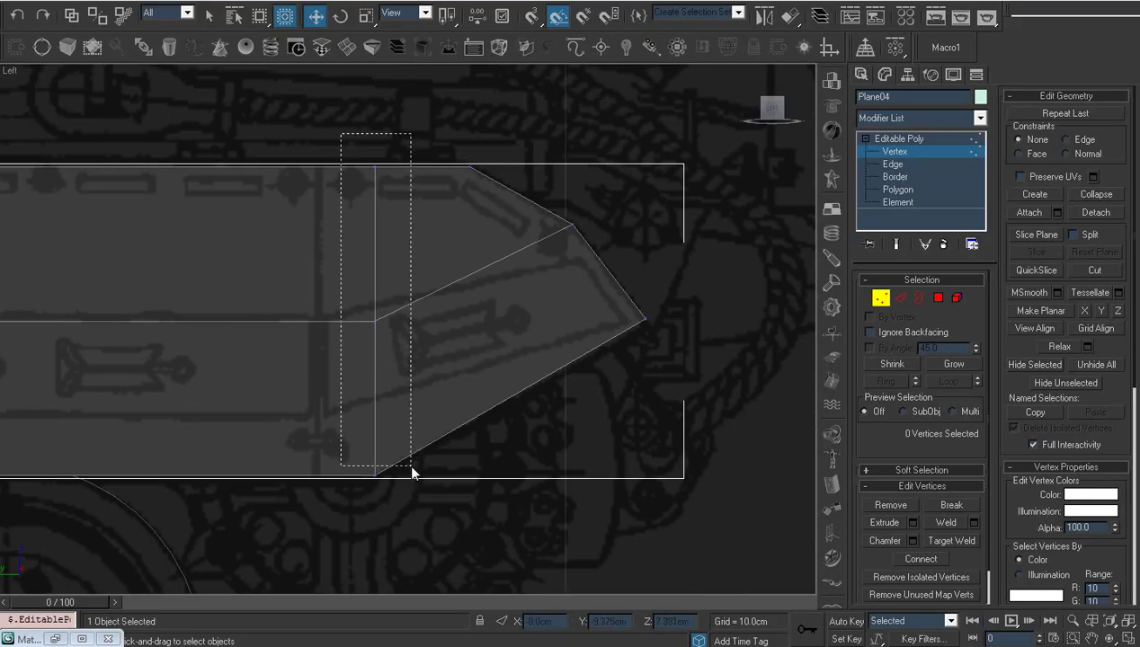
left_click_drag(411, 357, 410, 497)
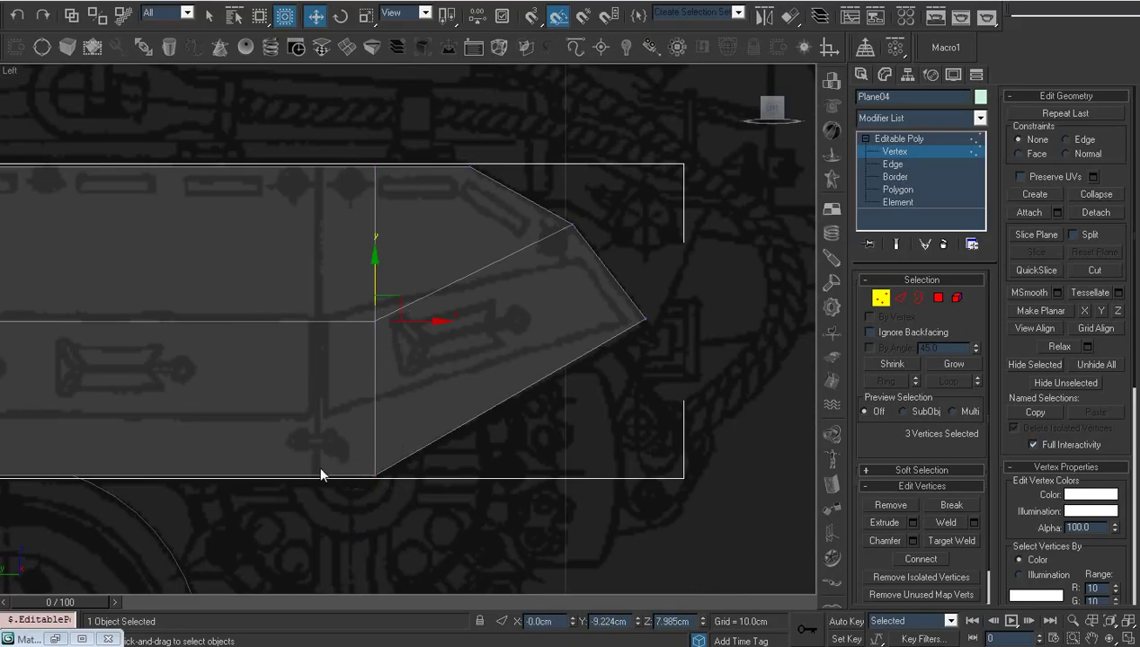
middle_click_drag(331, 290, 365, 306)
Connect the middle horizontal edge to add a new vertical edge.
key("2")
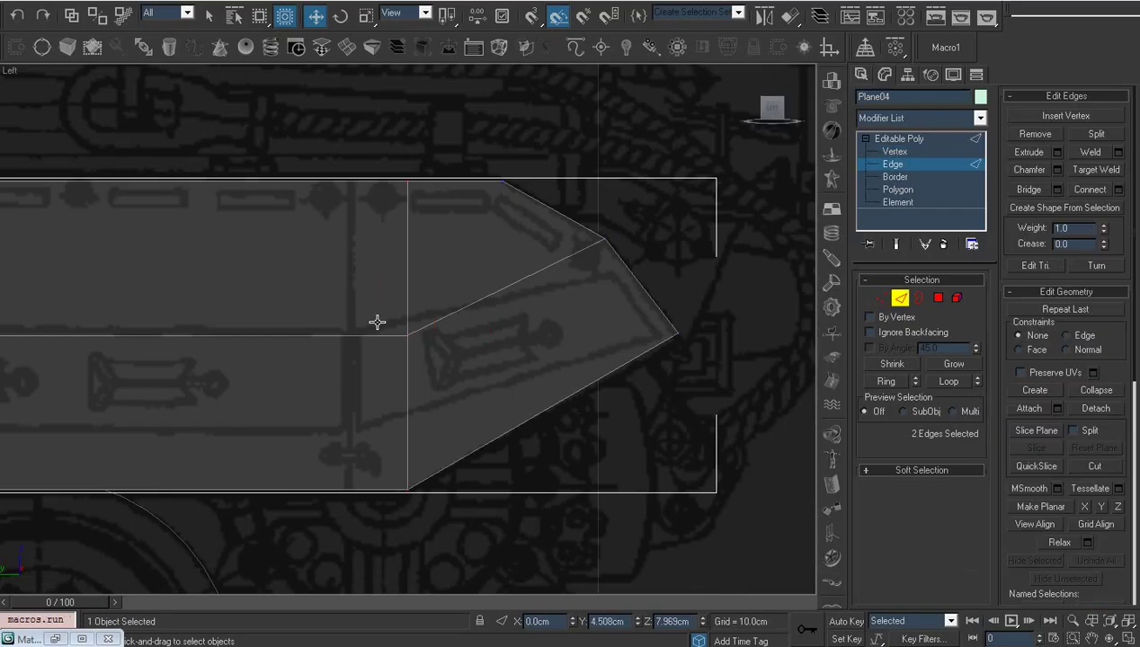
left_click(380, 334)
right_click(388, 303)
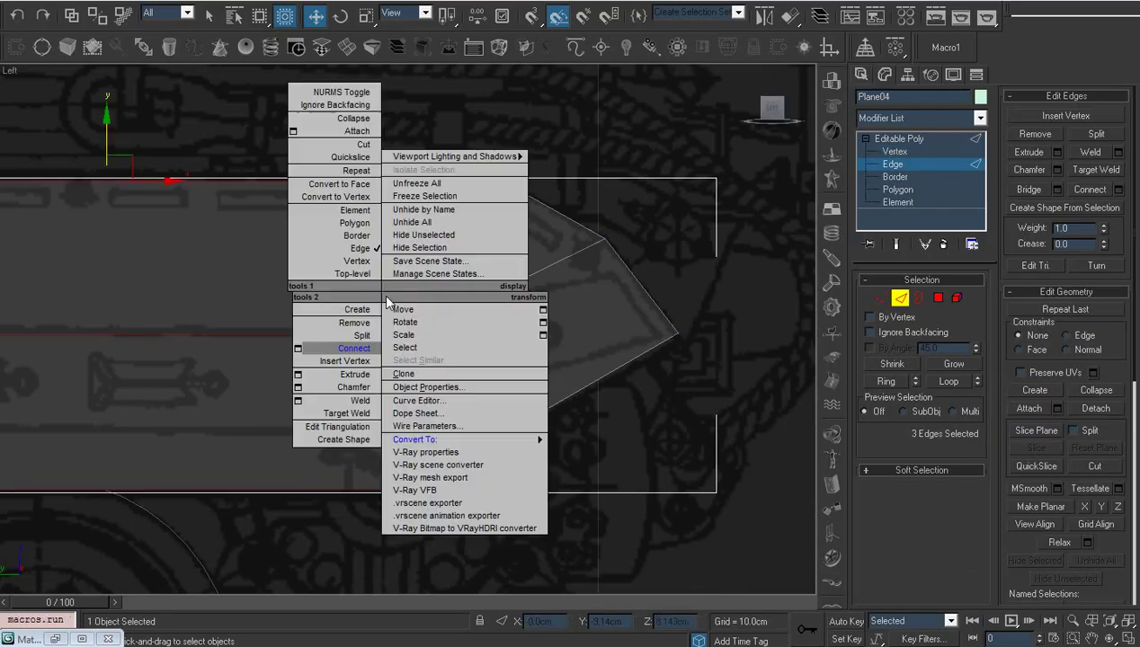
left_click(299, 353)
left_click(567, 358)
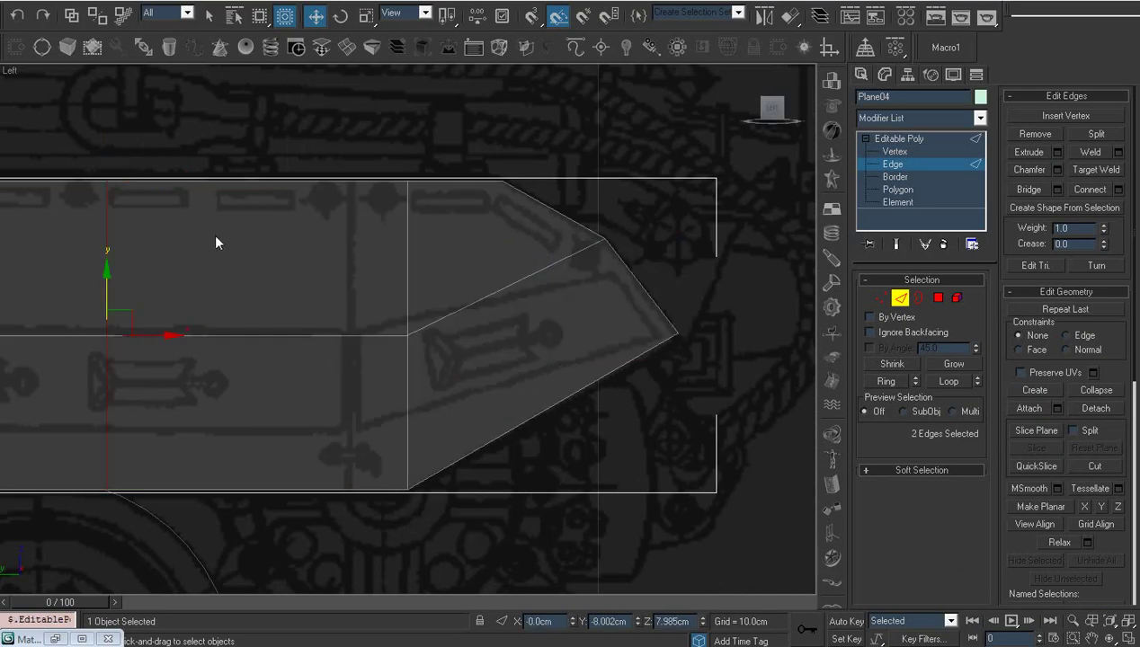
Slide the new edge right to line up with the blueprint's hull detail.
left_click_drag(164, 339, 351, 347)
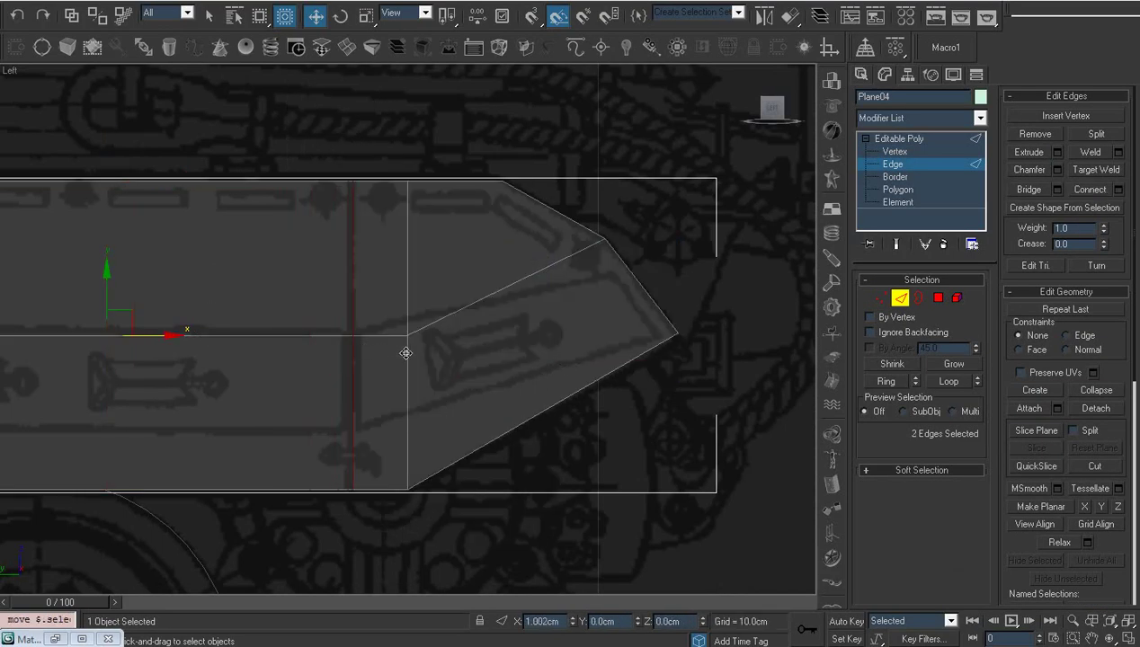
scroll(340, 420, "down", 5)
scroll(260, 383, "up", 2)
left_click(260, 383)
scroll(402, 407, "up", 5)
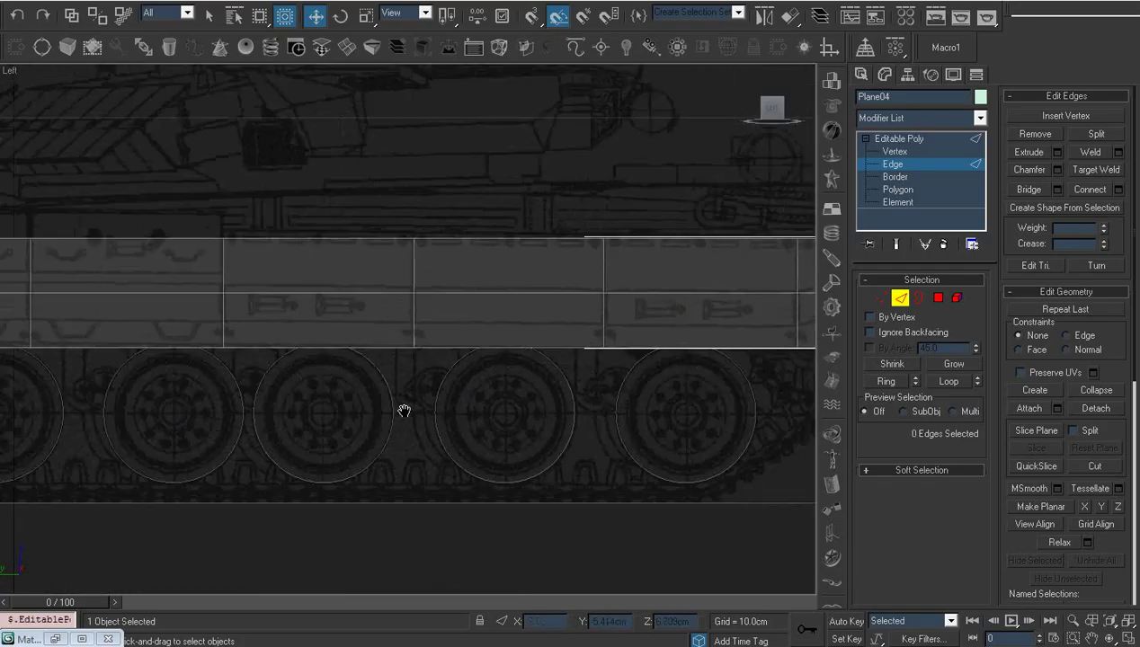
scroll(470, 398, "up", 3)
middle_click_drag(470, 398, 354, 419)
In the Front view, move Plane04 at object level out to X 4.269cm against the hull side.
key("f")
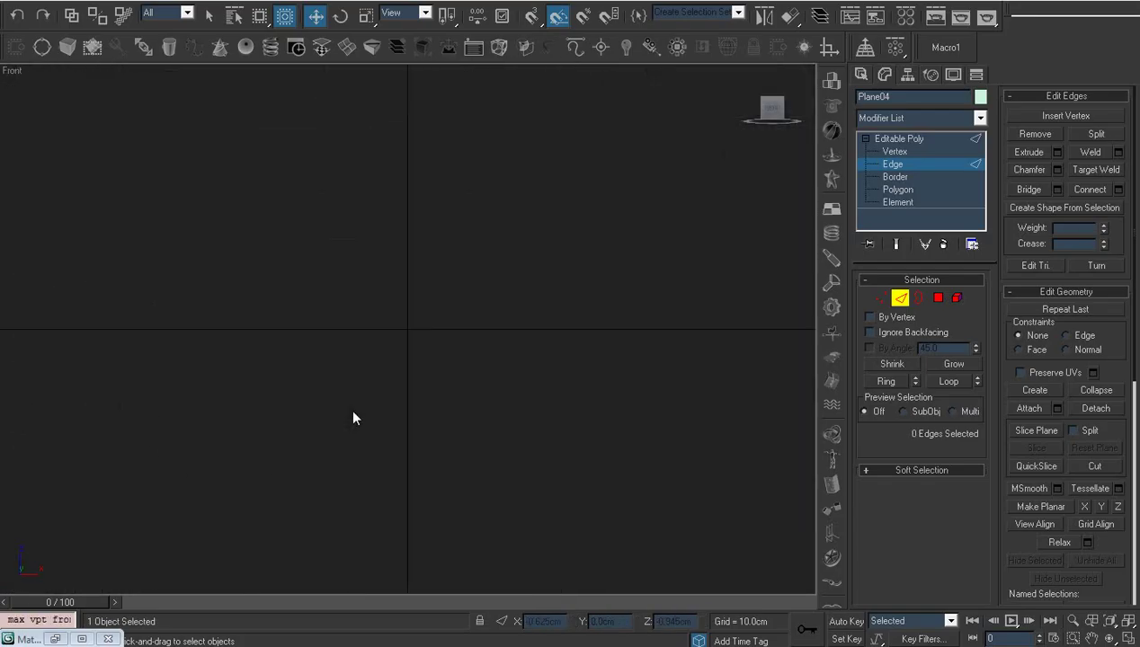
left_click(892, 139)
scroll(521, 346, "down", 3)
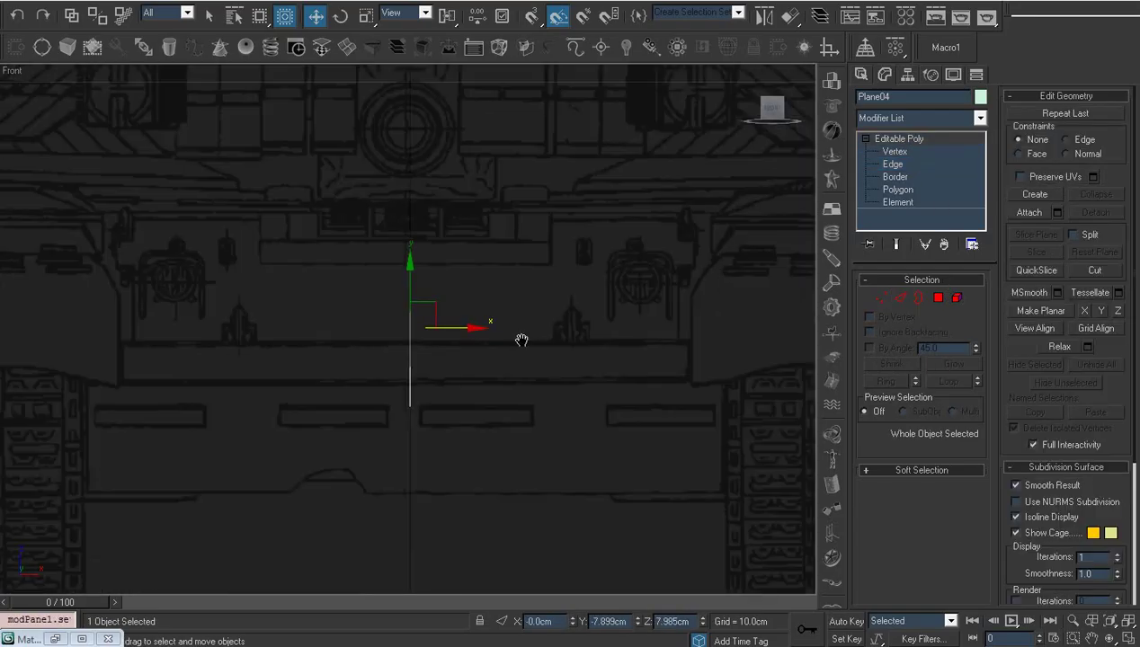
middle_click_drag(521, 338, 313, 395)
left_click_drag(302, 380, 670, 367)
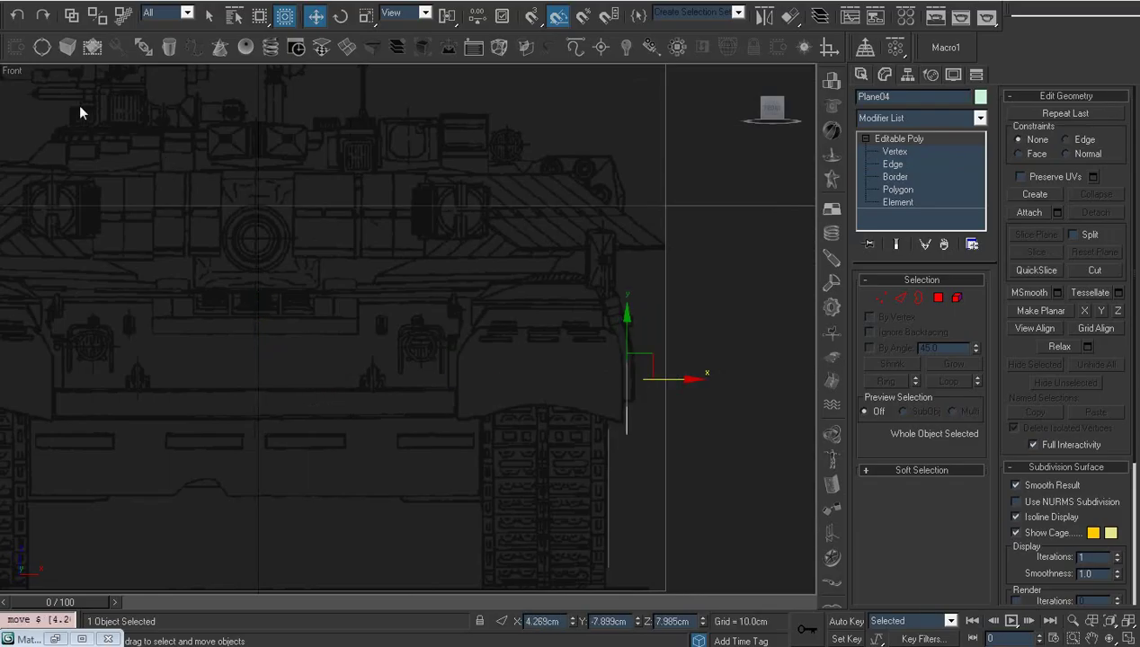
Change the viewport shading to lit wireframes, then to Flat.
right_click(14, 75)
mouse_move(54, 141)
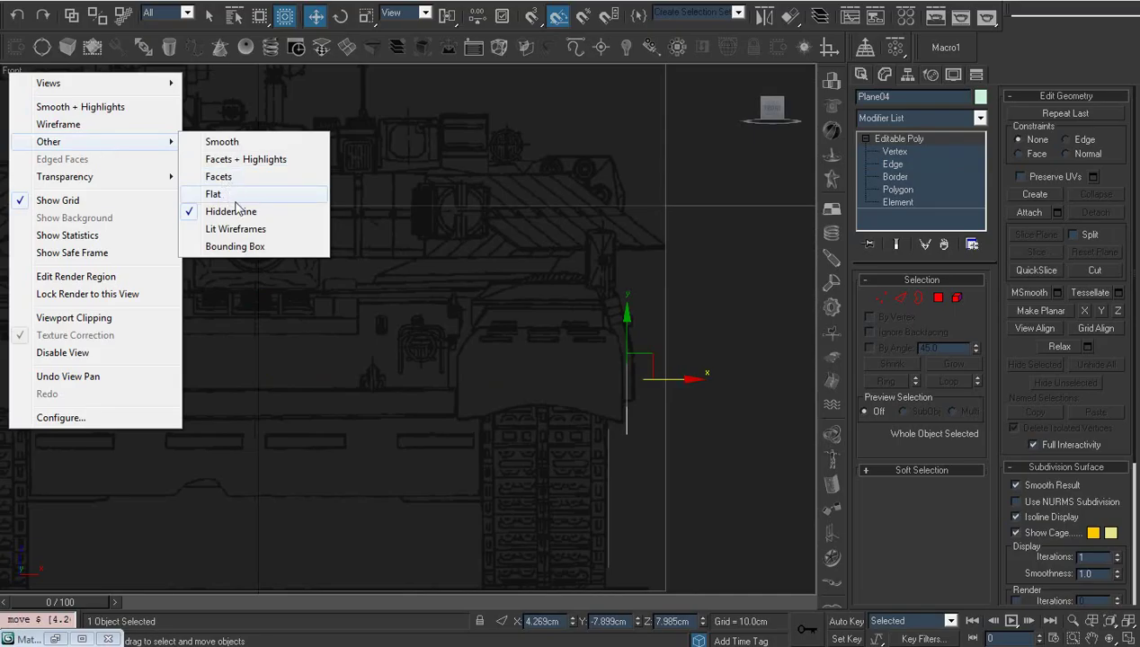
left_click(246, 230)
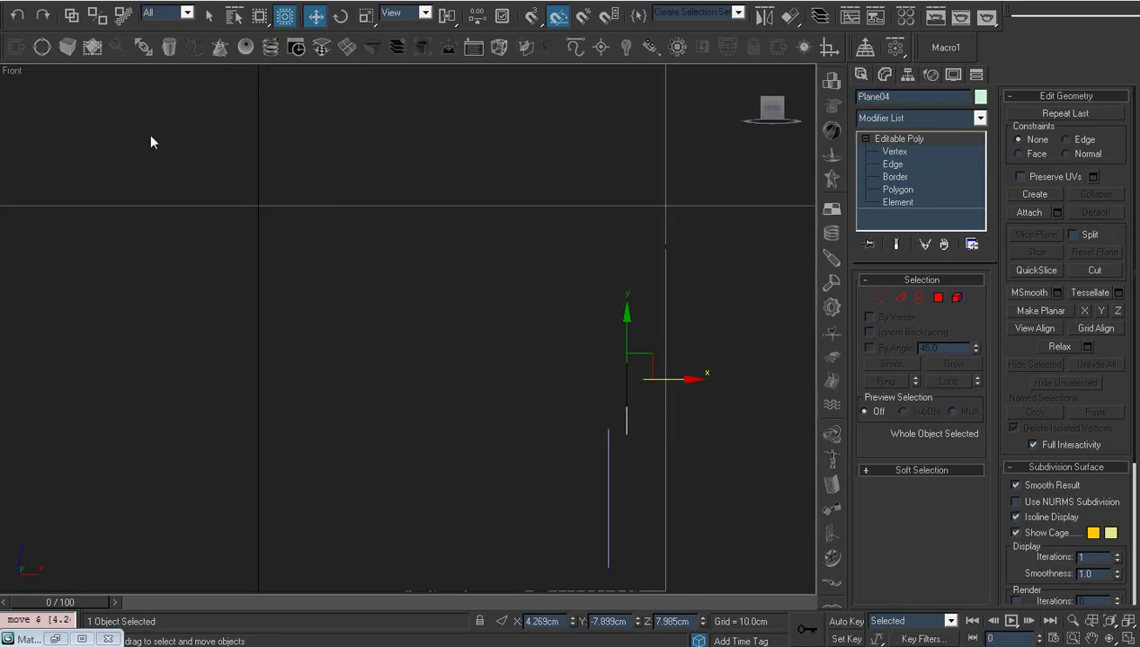
right_click(12, 71)
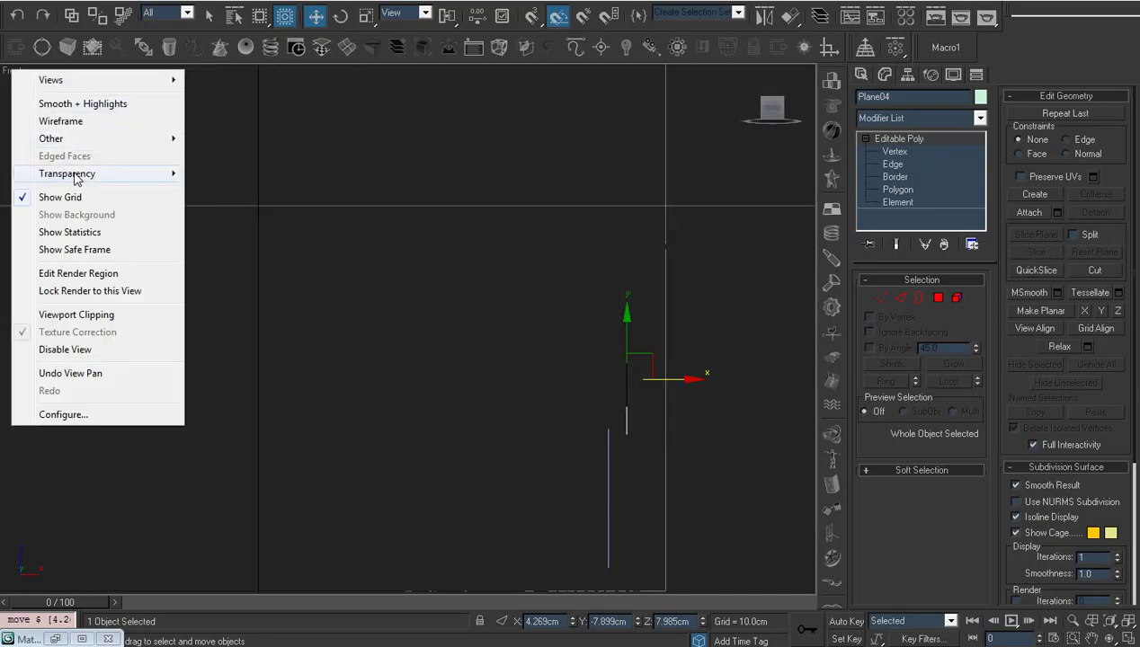
mouse_move(51, 139)
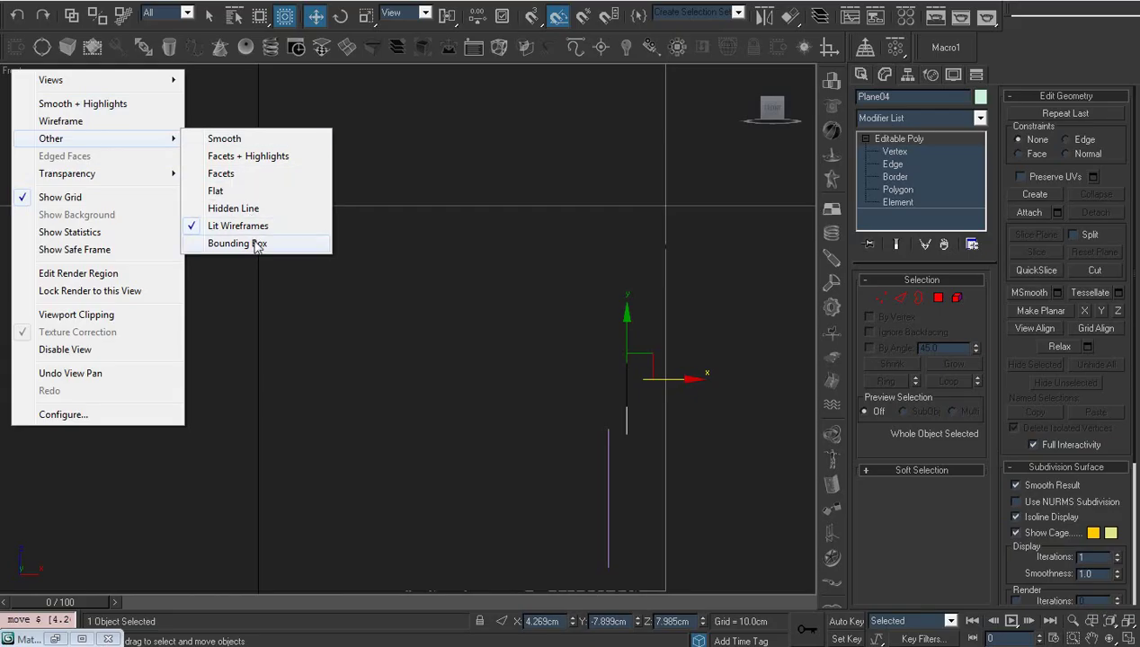
left_click(245, 198)
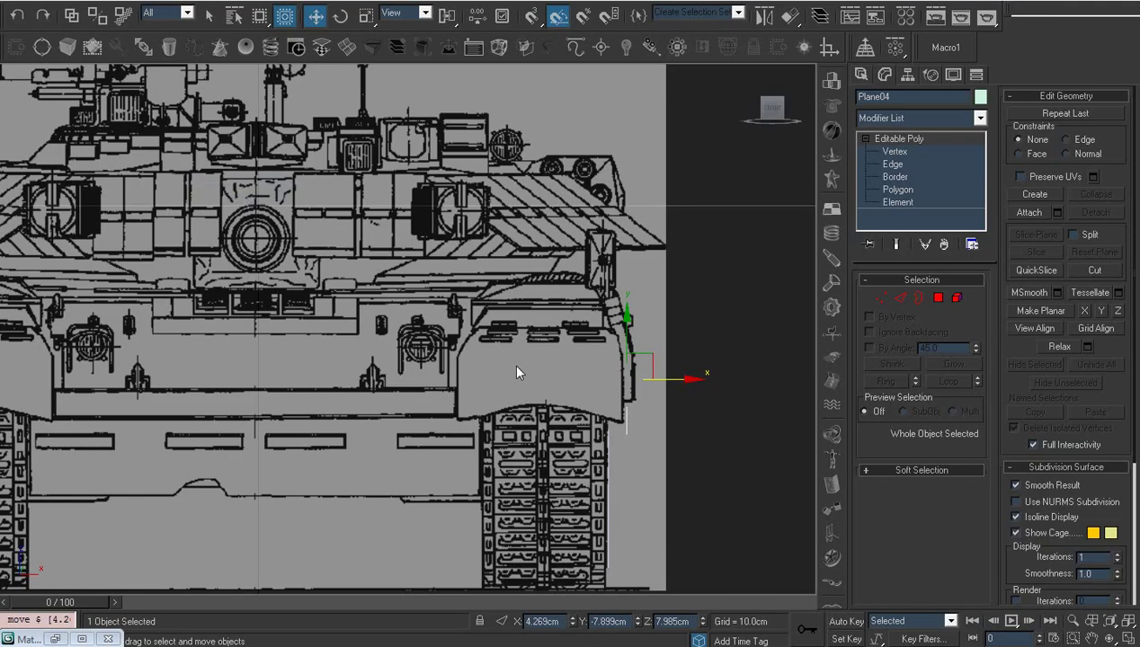
scroll(418, 368, "down", 2)
Return to the Left view and pan to the plate's pointed far end over the blueprint.
key("l")
key("z")
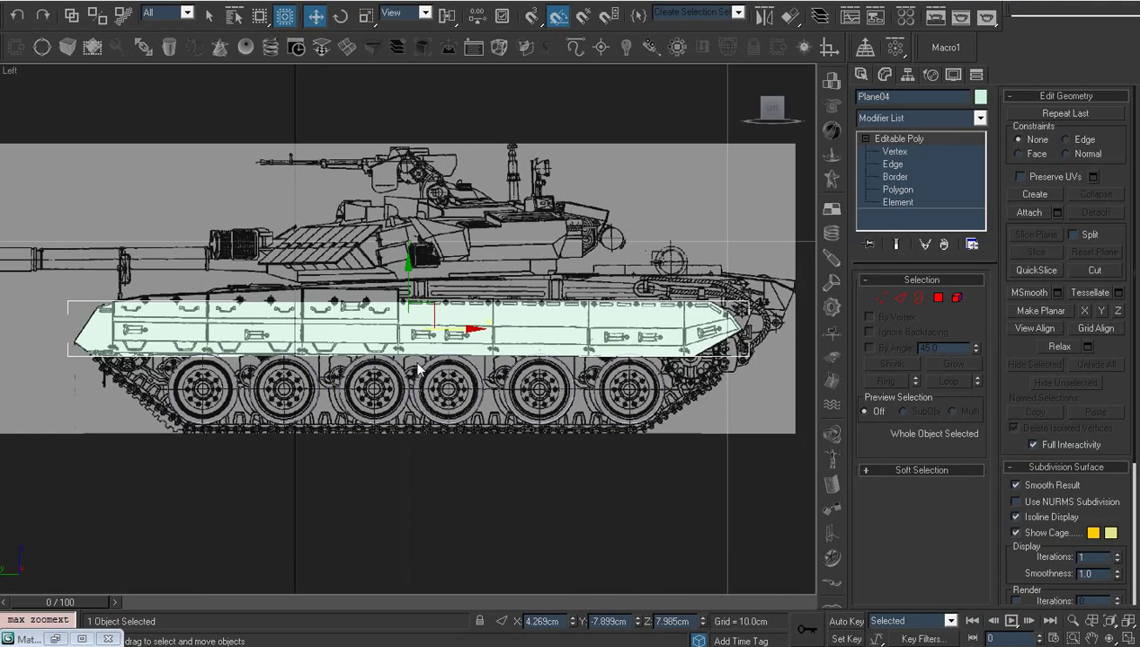
scroll(418, 367, "up", 1)
scroll(506, 378, "up", 3)
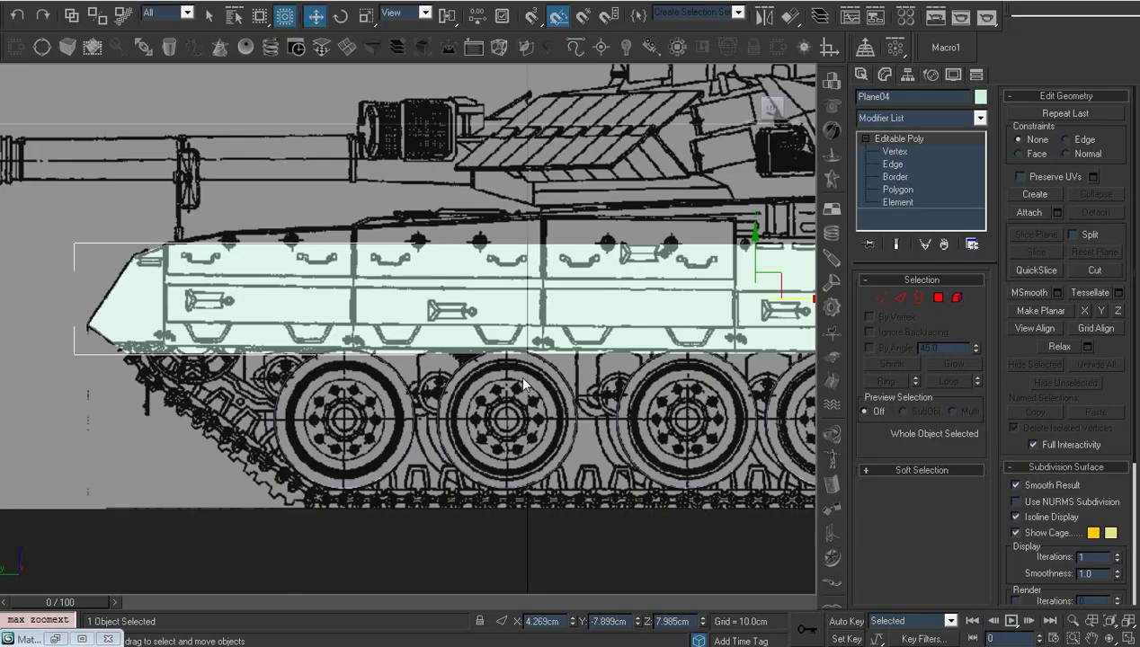
middle_click_drag(518, 374, 338, 376)
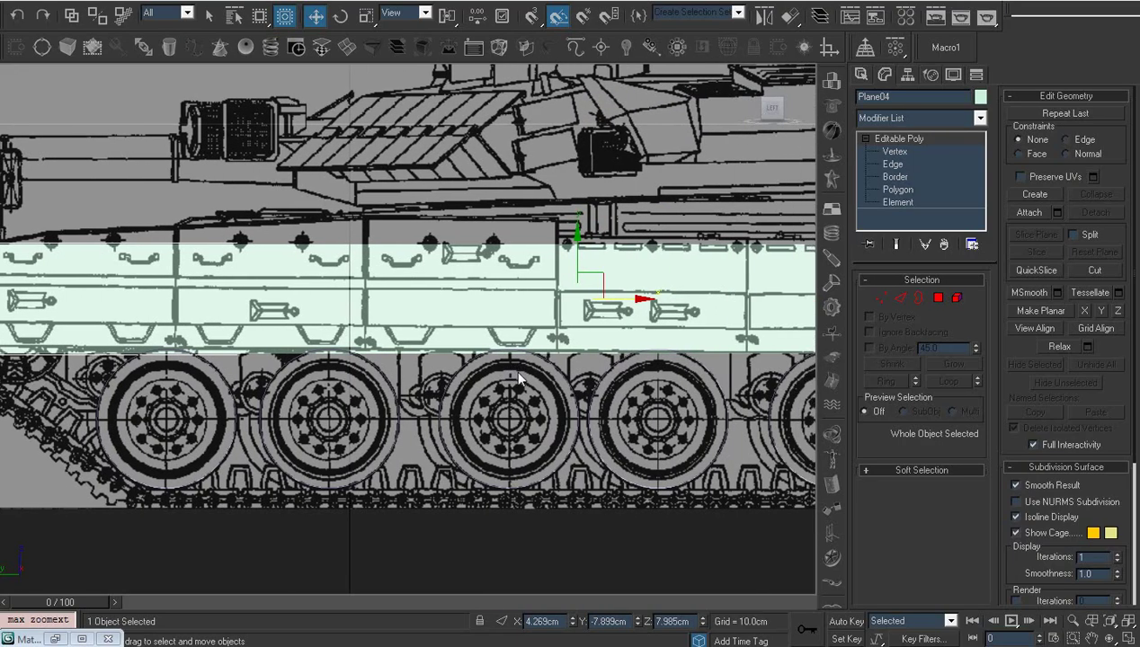
middle_click_drag(512, 378, 360, 400)
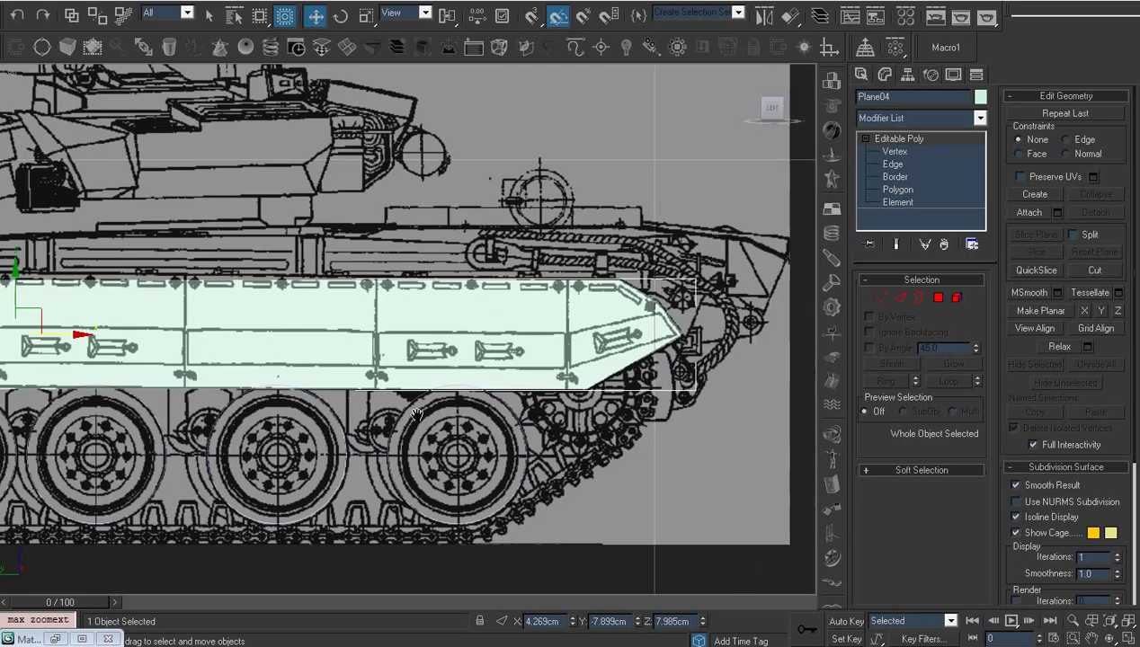
scroll(460, 413, "up", 3)
scroll(460, 413, "down", 3)
scroll(371, 418, "down", 3)
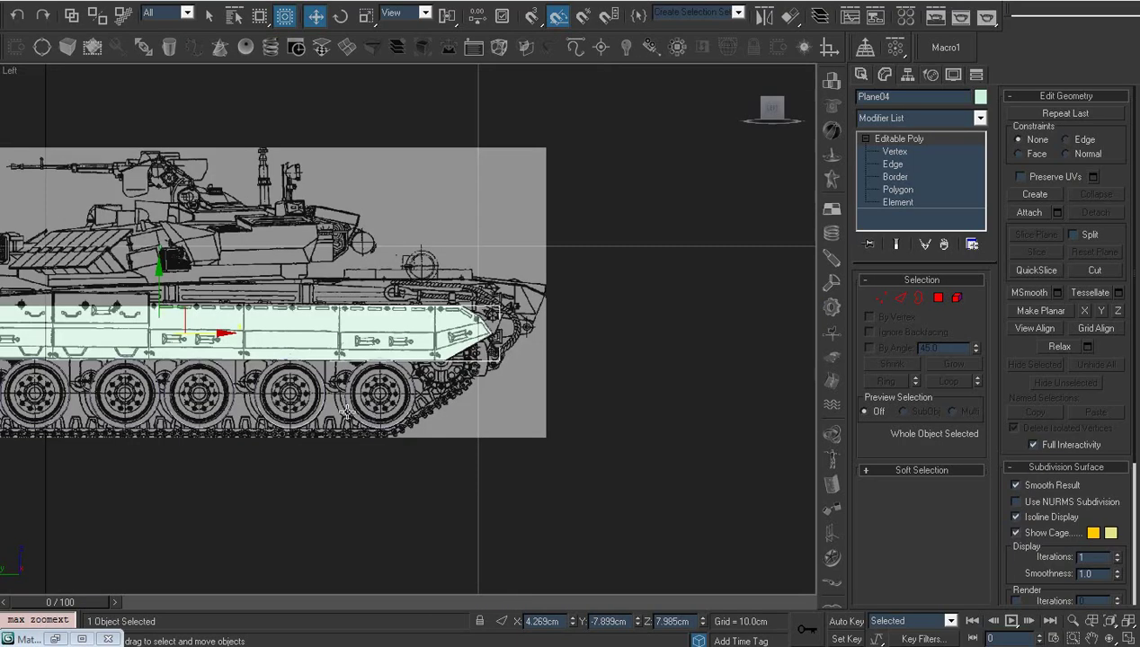
scroll(359, 414, "up", 8)
scroll(466, 418, "down", 2)
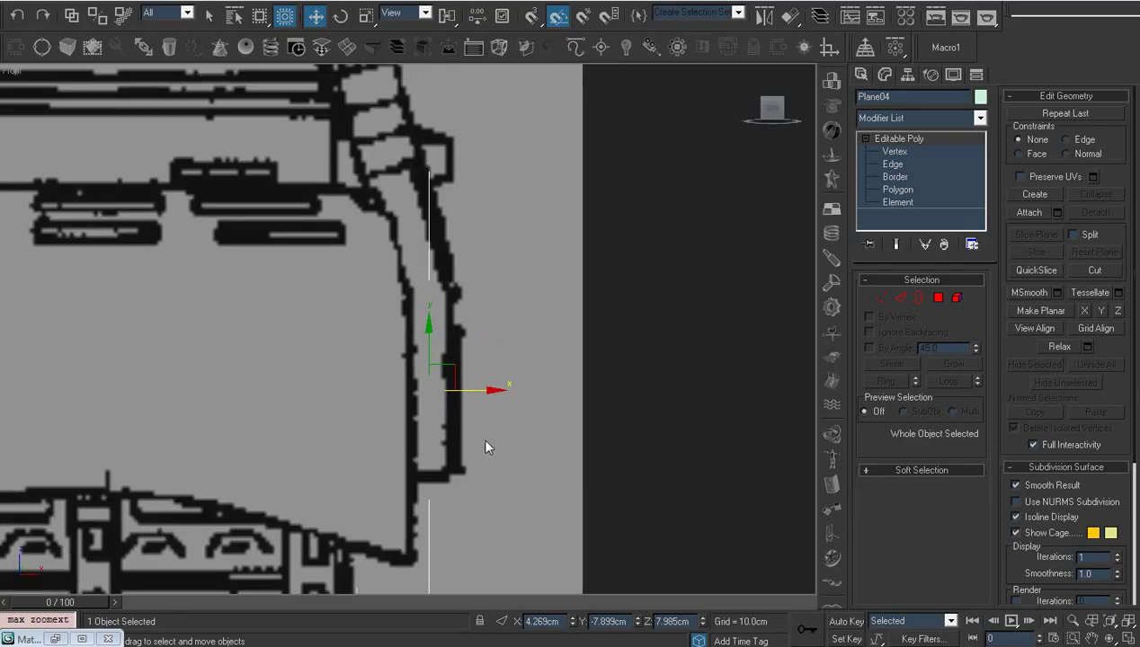
mouse_move(469, 429)
middle_mouse_down()
mouse_move(492, 441)
mouse_move(484, 458)
middle_mouse_up()
scroll(491, 441, "down", 3)
Select all 21 of the plate's vertices and orbit to an angled view.
key("1")
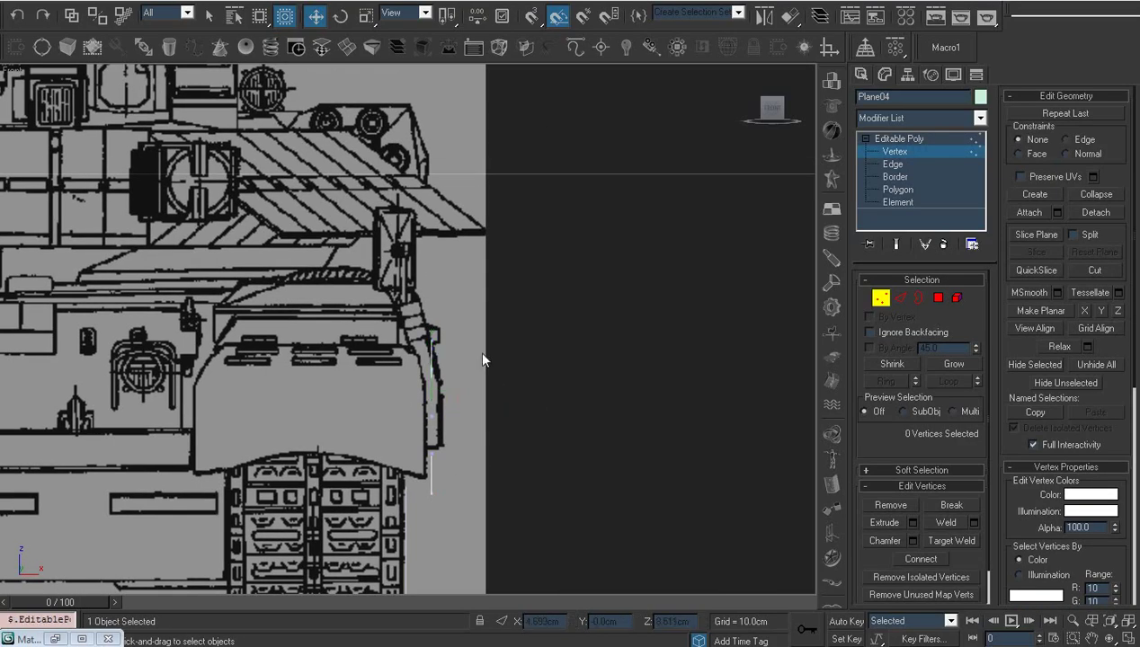
scroll(401, 364, "up", 3)
scroll(401, 365, "up", 2)
mouse_move(450, 296)
middle_mouse_down()
mouse_move(466, 326)
mouse_move(431, 343)
mouse_move(427, 307)
middle_mouse_up()
left_click_drag(396, 353, 467, 440)
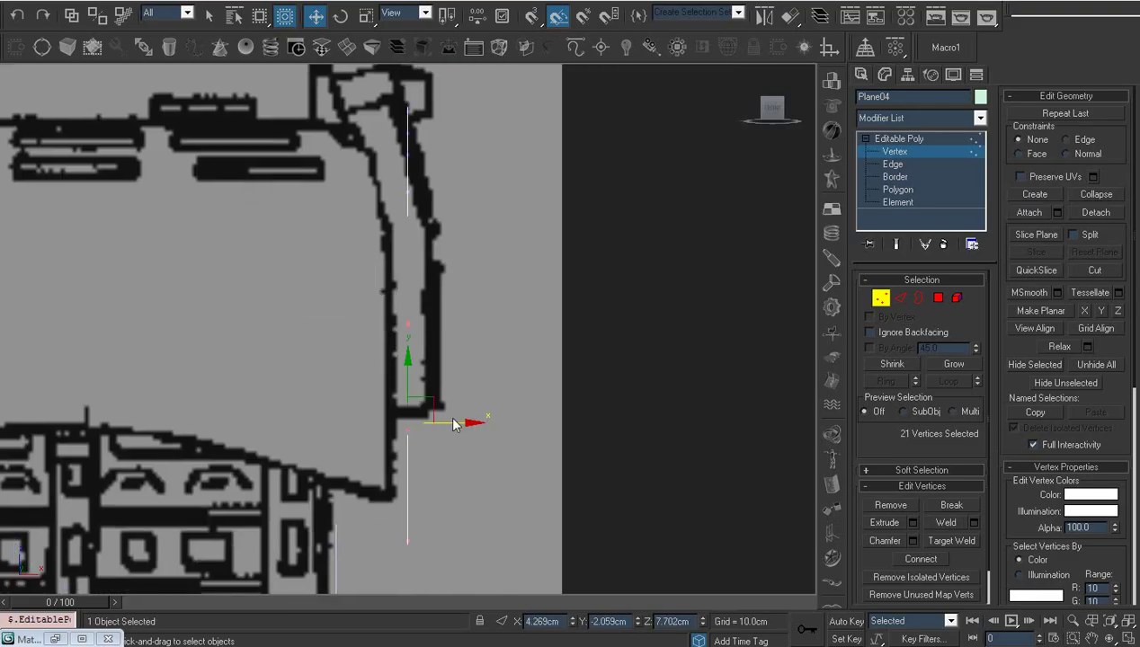
scroll(453, 424, "down", 3)
middle_click_drag(499, 443, 478, 463, "alt")
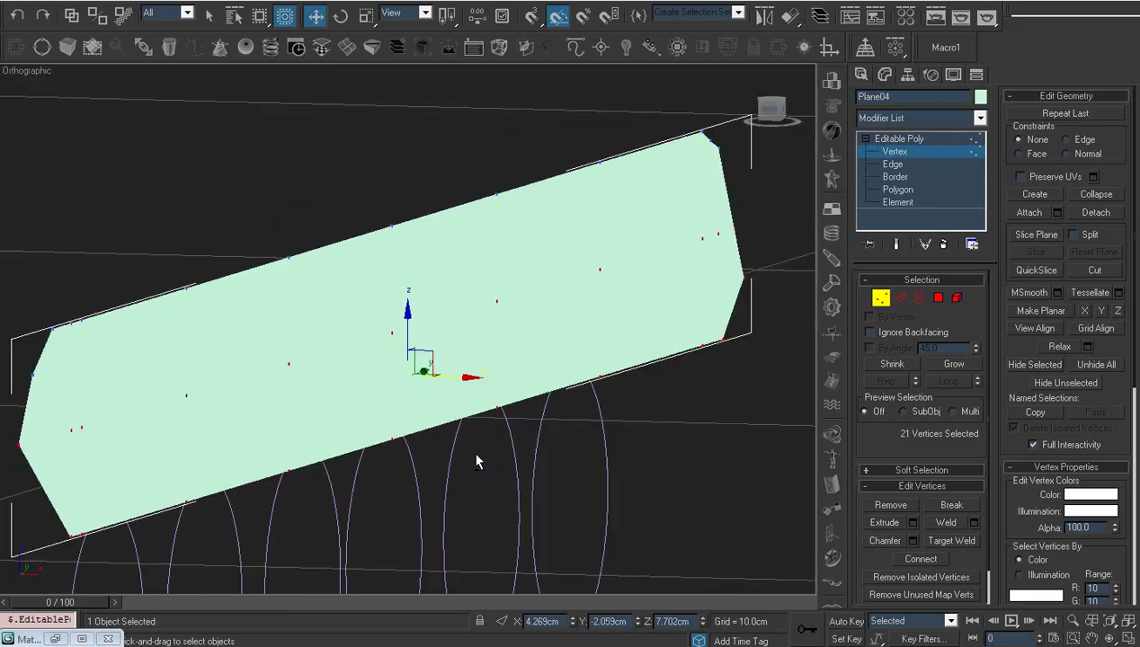
scroll(478, 463, "down", 3)
left_click(28, 72)
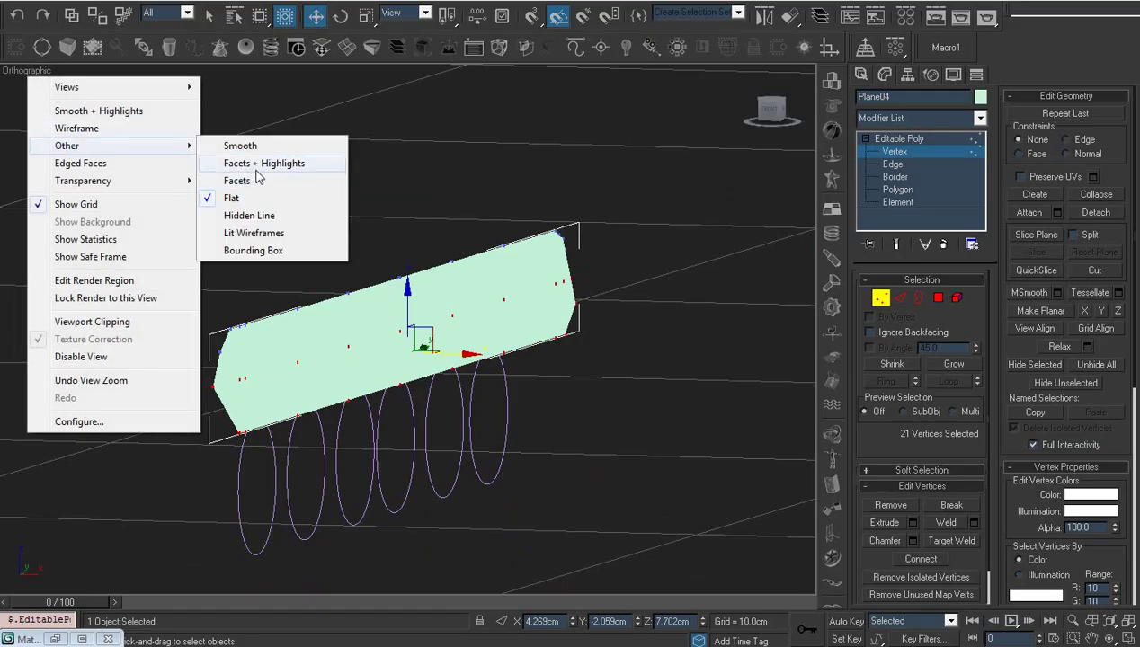
Cycle the viewport shading through Facets + Highlights and Facets, ending on Hidden Line.
left_click(254, 166)
left_click(27, 70)
mouse_move(66, 145)
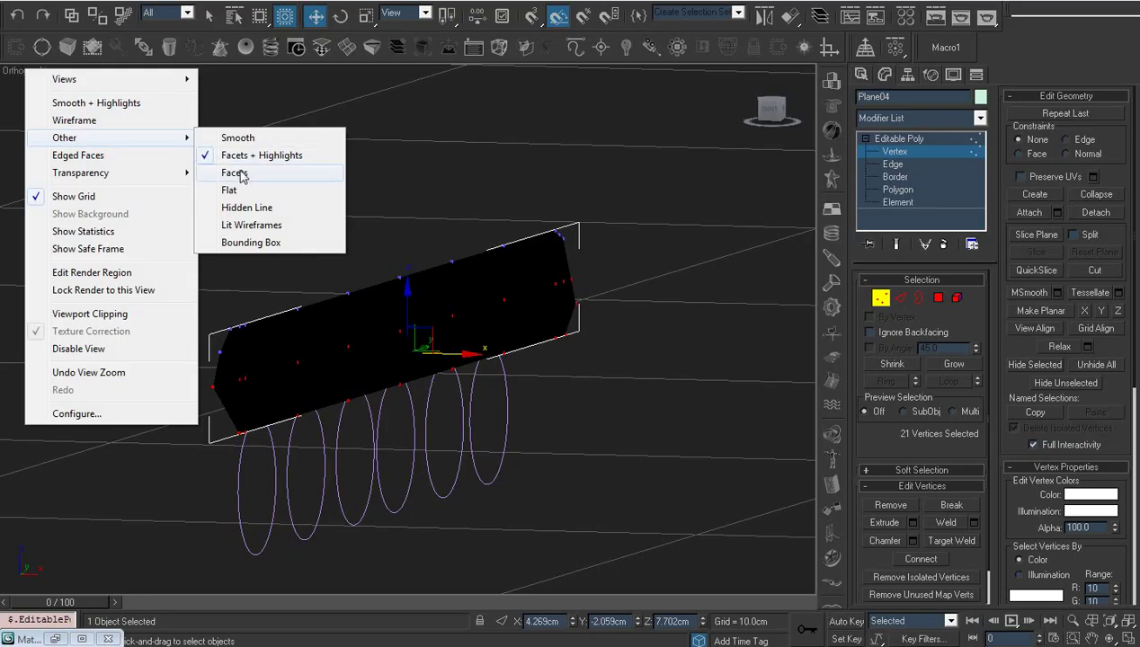
left_click(239, 172)
left_click(29, 76)
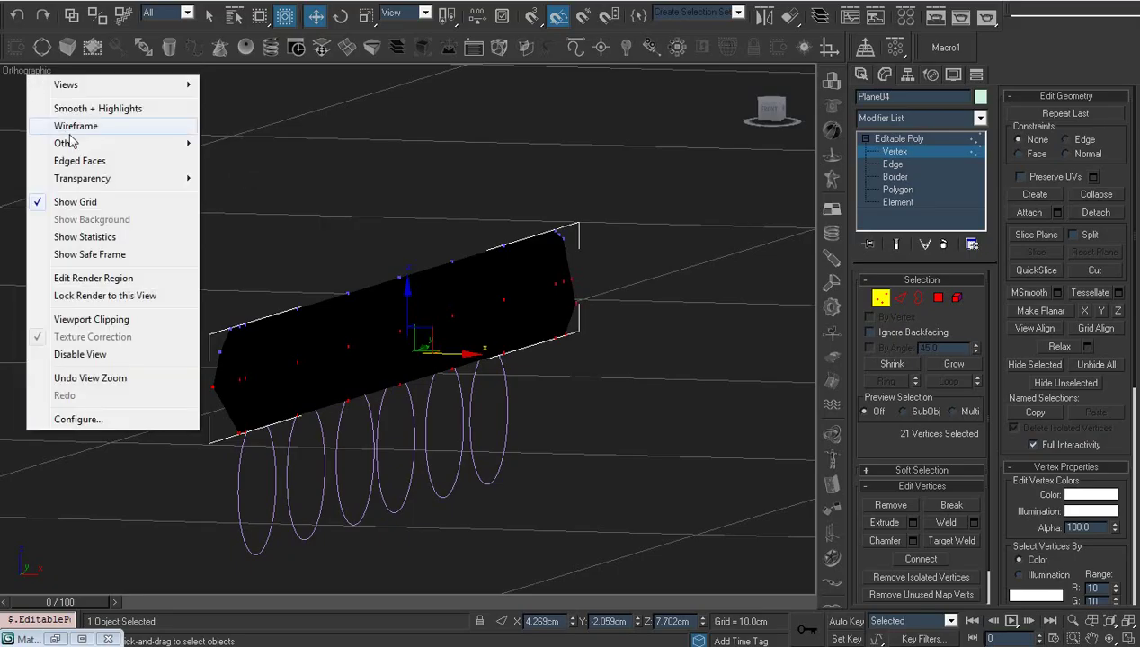
mouse_move(64, 143)
left_click(238, 216)
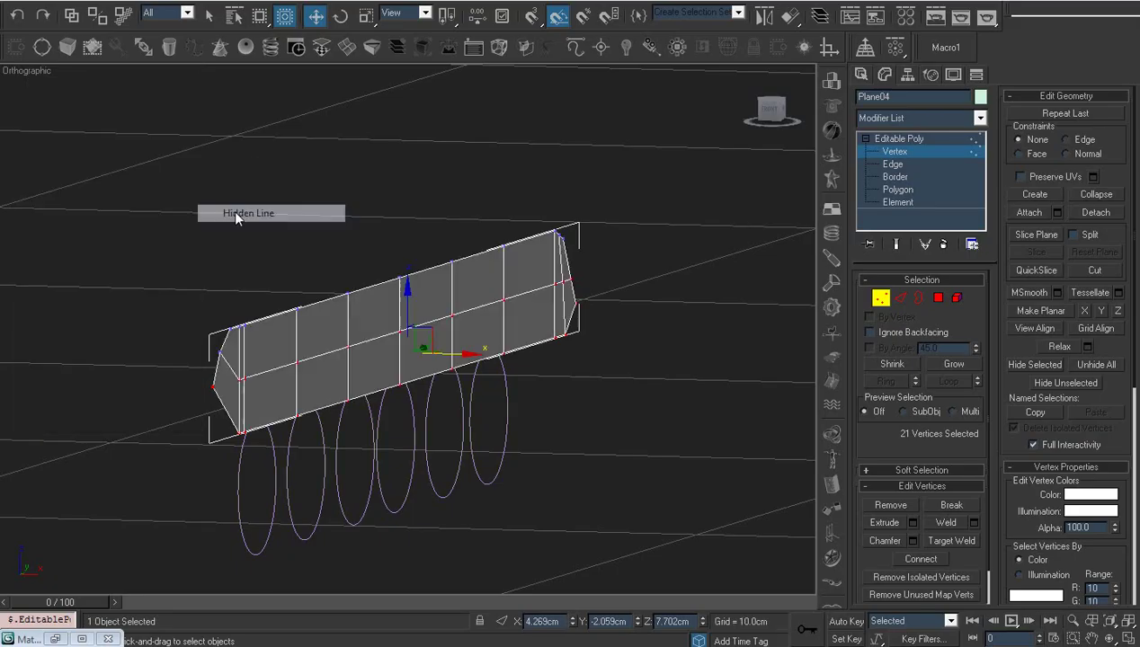
Try shifting the selected vertices along X in the Front view, then undo the move.
middle_click_drag(288, 331, 269, 295)
key("f")
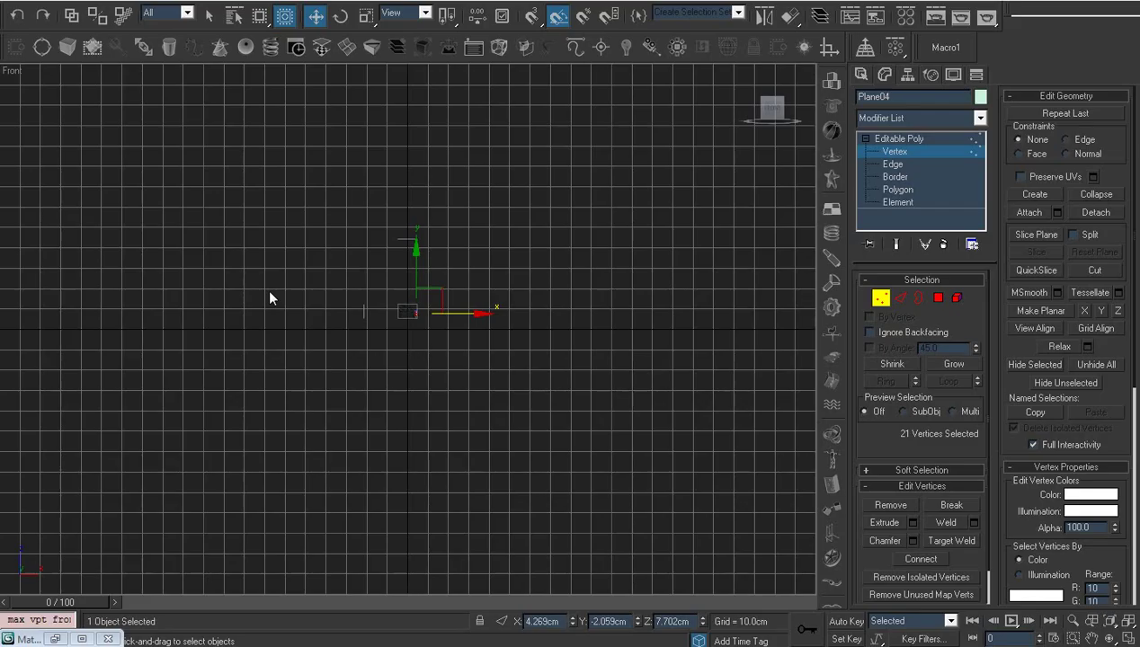
key("z")
left_click_drag(462, 403, 482, 401)
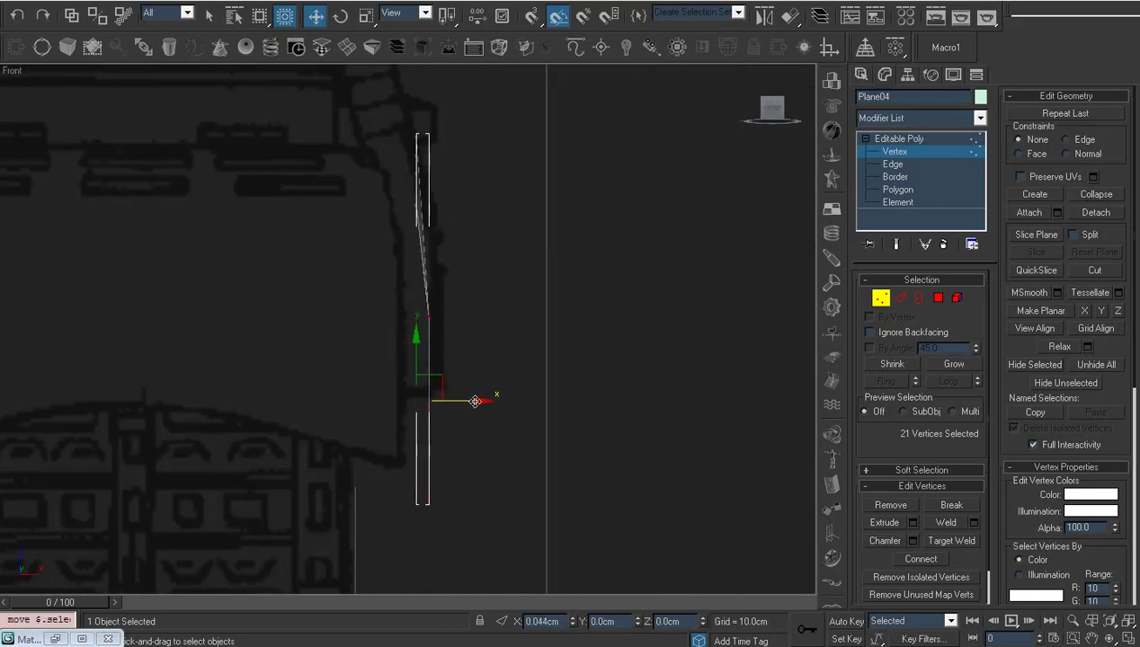
key("ctrl+z")
scroll(484, 401, "down", 3)
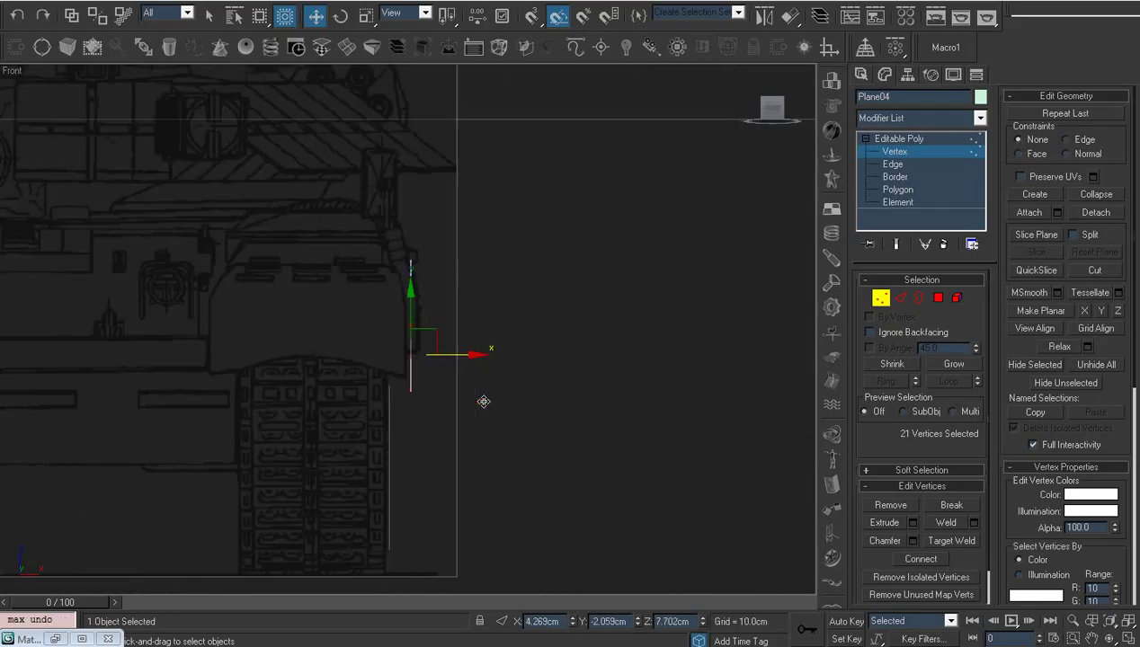
mouse_move(483, 399)
middle_mouse_down("alt")
mouse_move(433, 414)
mouse_move(454, 420)
middle_mouse_up("alt")
scroll(438, 420, "down", 3)
scroll(431, 443, "up", 3)
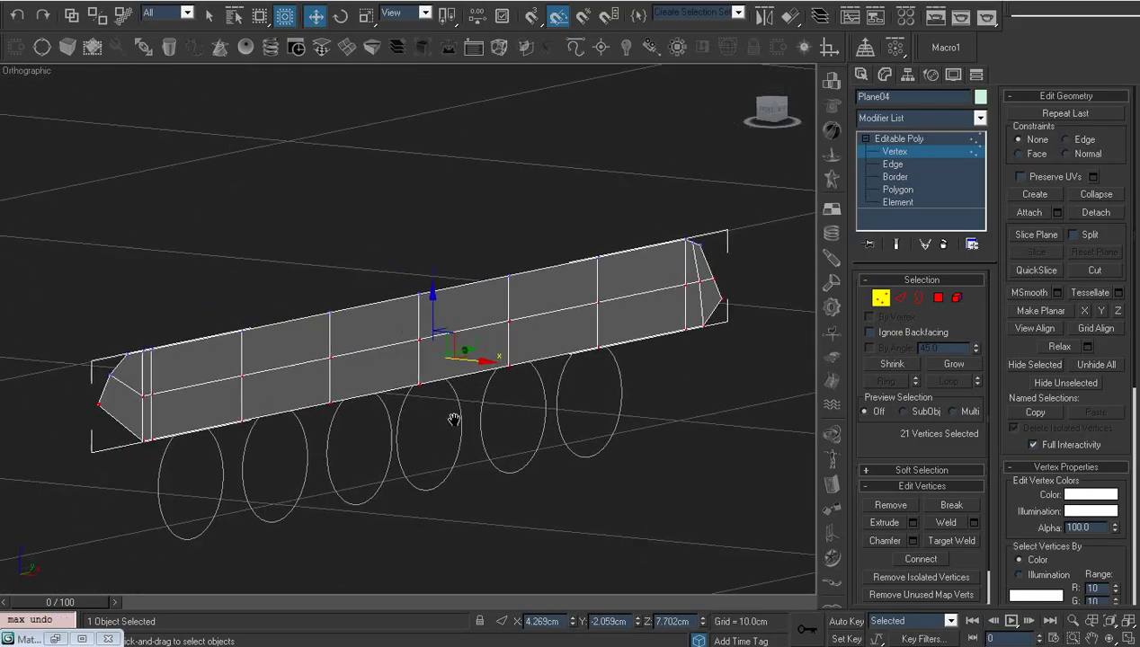
Frame the plate's pointed nose in the Left view and clear the vertex selection.
key("l")
key("z")
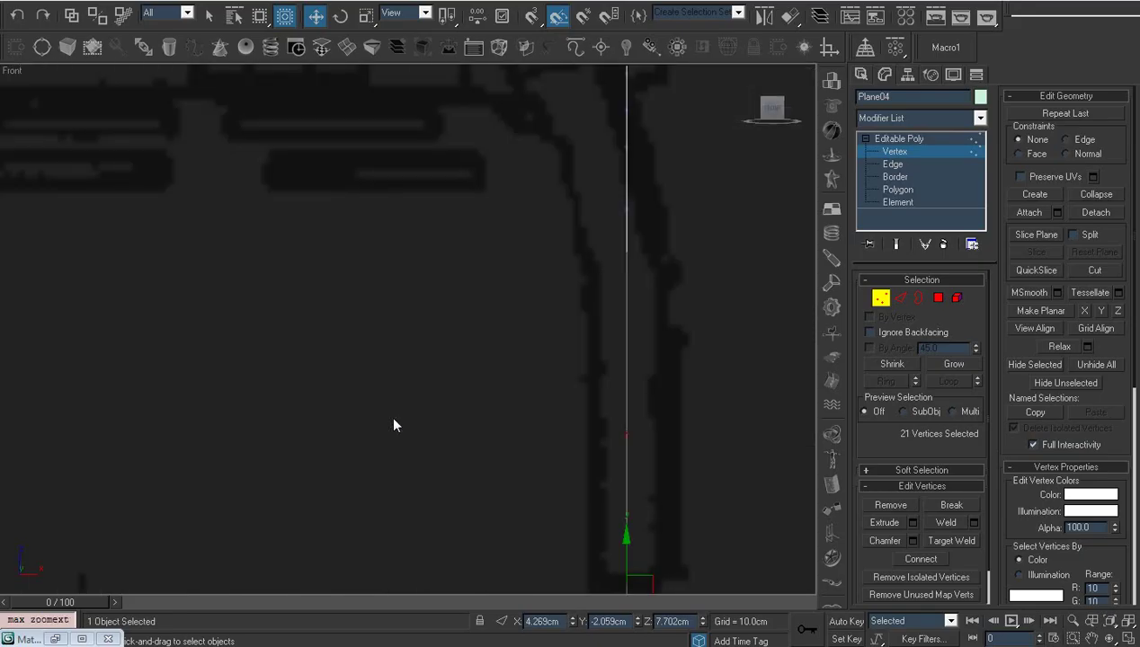
middle_click_drag(392, 424, 445, 354)
scroll(445, 354, "up", 5)
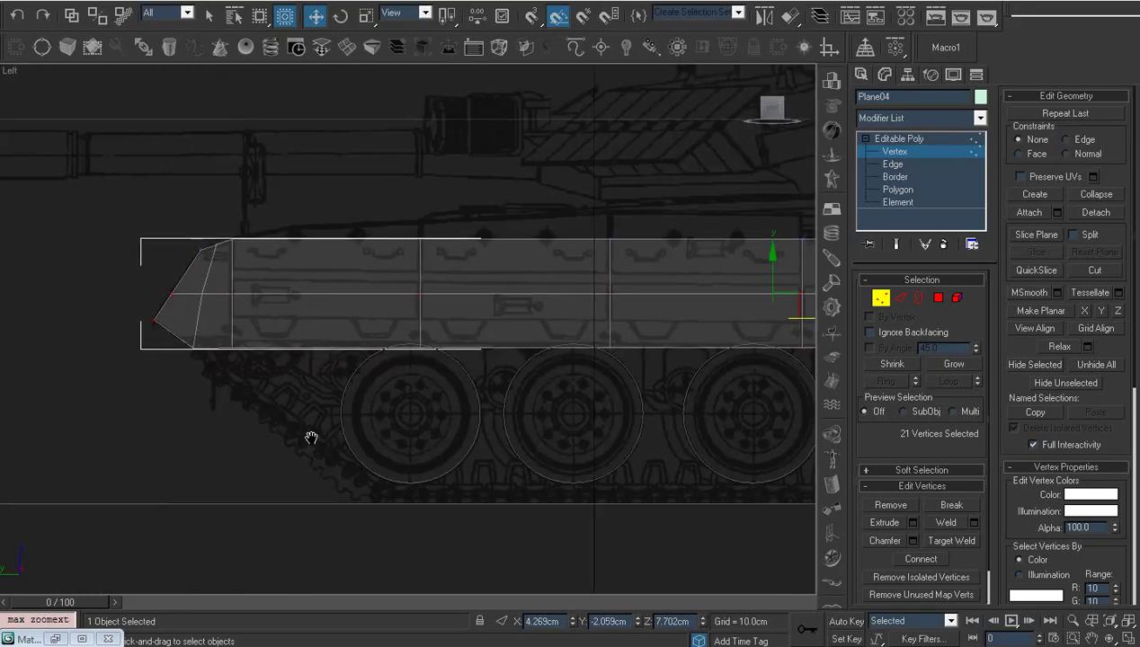
middle_click_drag(556, 481, 458, 479)
left_click(454, 451)
scroll(460, 413, "up", 5)
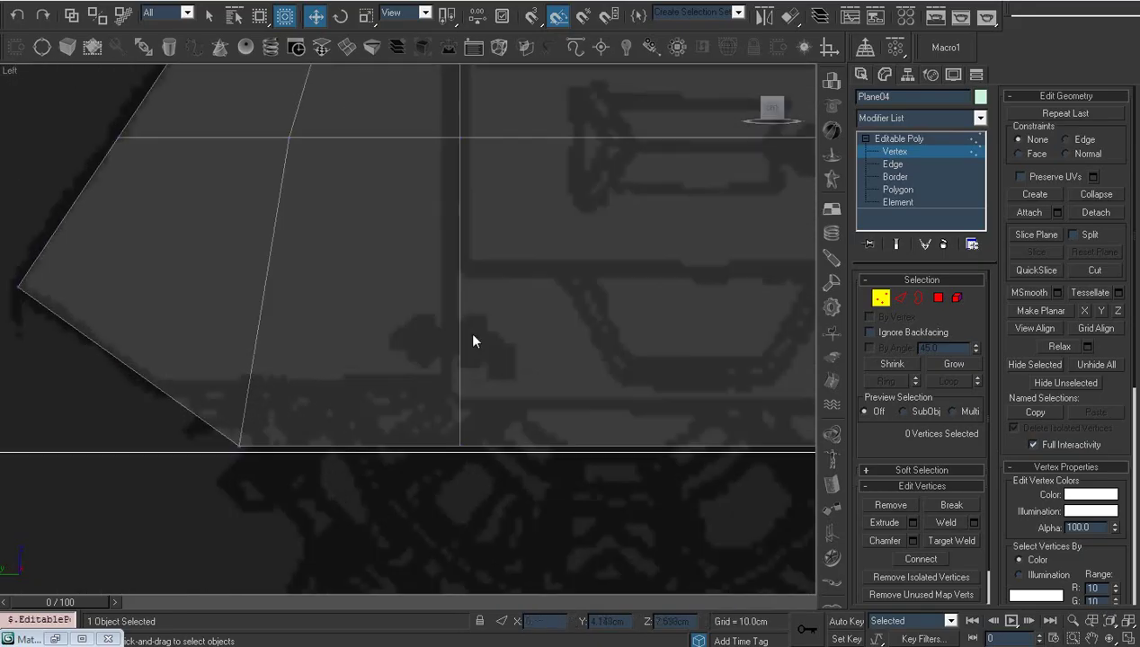
mouse_move(455, 364)
middle_mouse_down()
mouse_move(458, 427)
mouse_move(321, 307)
middle_mouse_up()
scroll(321, 307, "down", 3)
Add a connecting edge near the nose with Connect, sliding it left.
key("2")
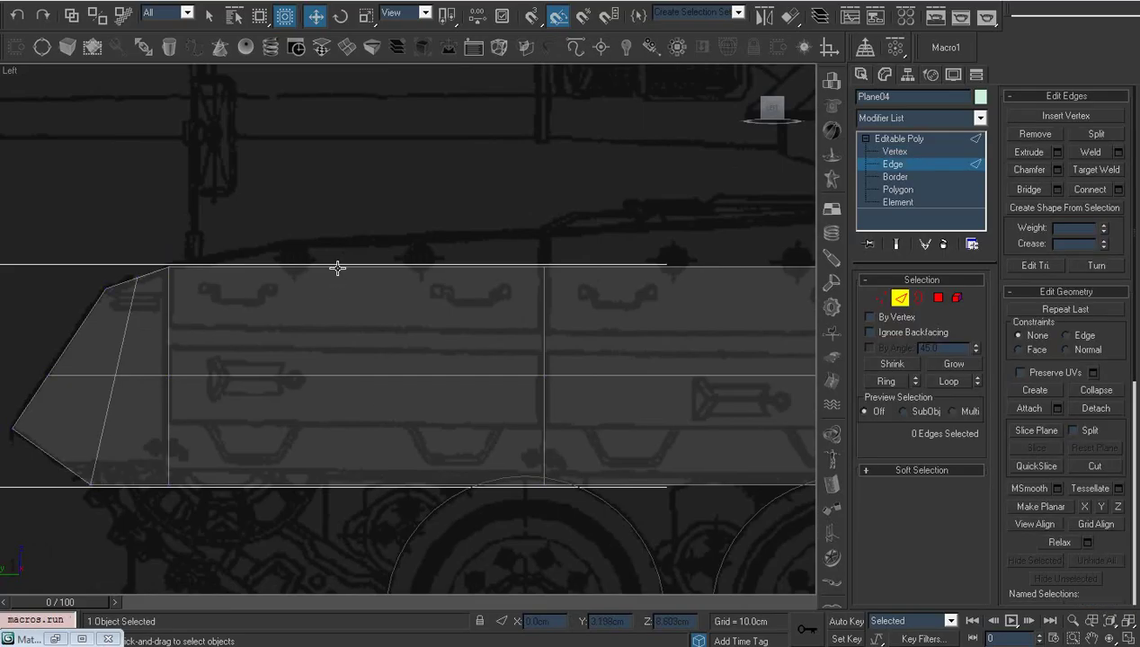
left_click(336, 265)
right_click(365, 316)
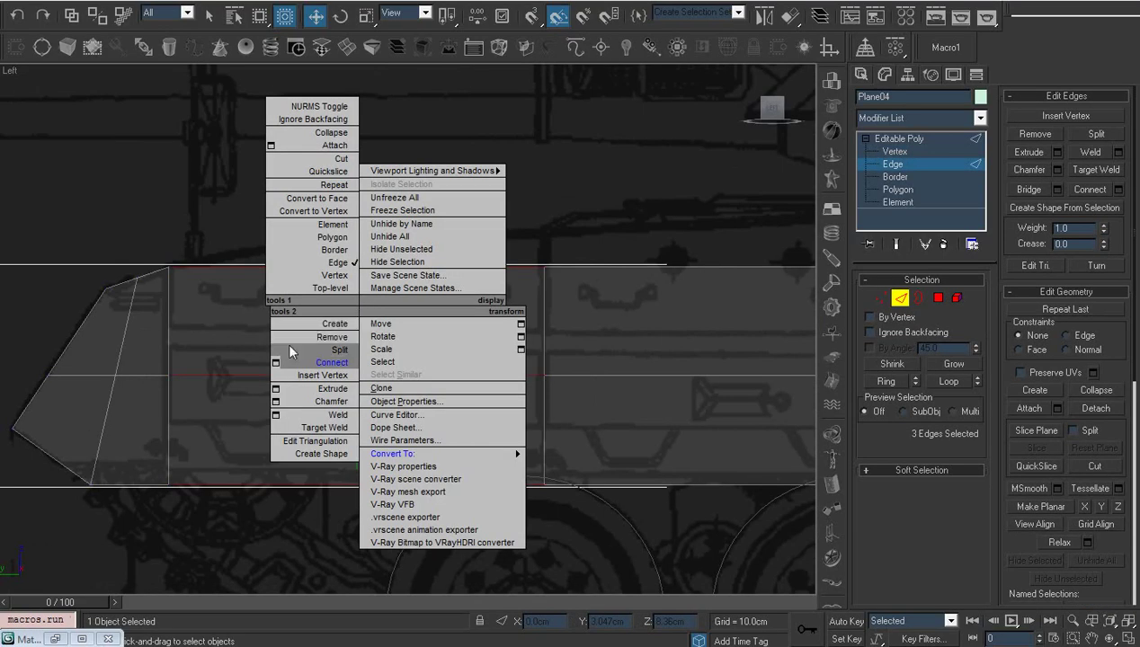
left_click(351, 348)
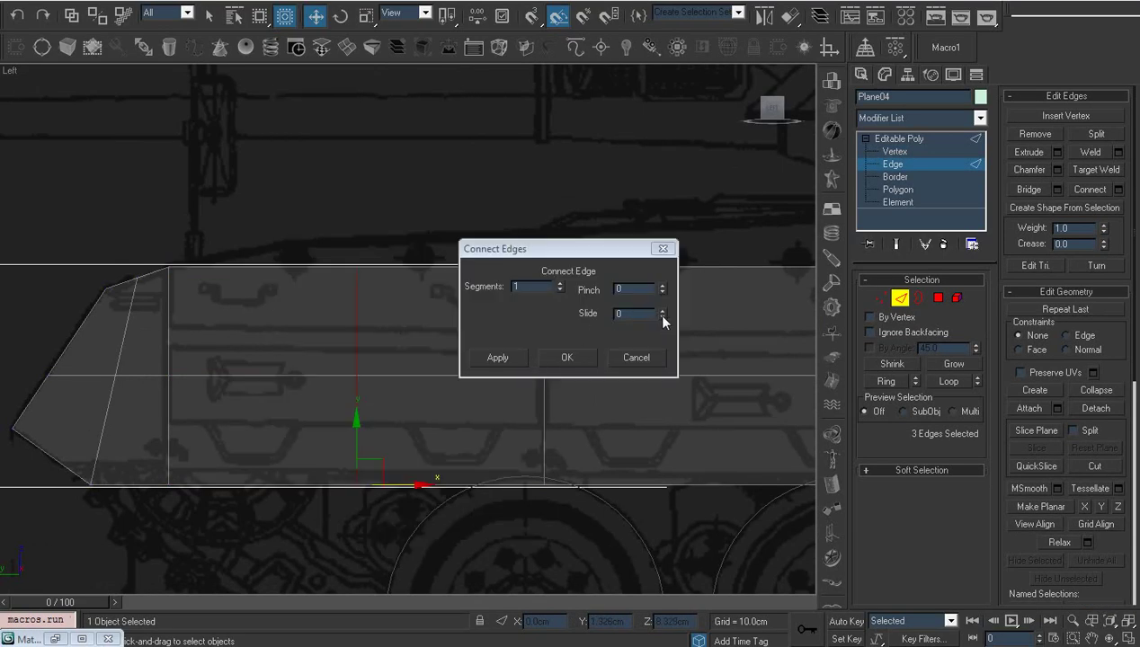
left_click_drag(663, 317, 657, 357)
left_click(566, 358)
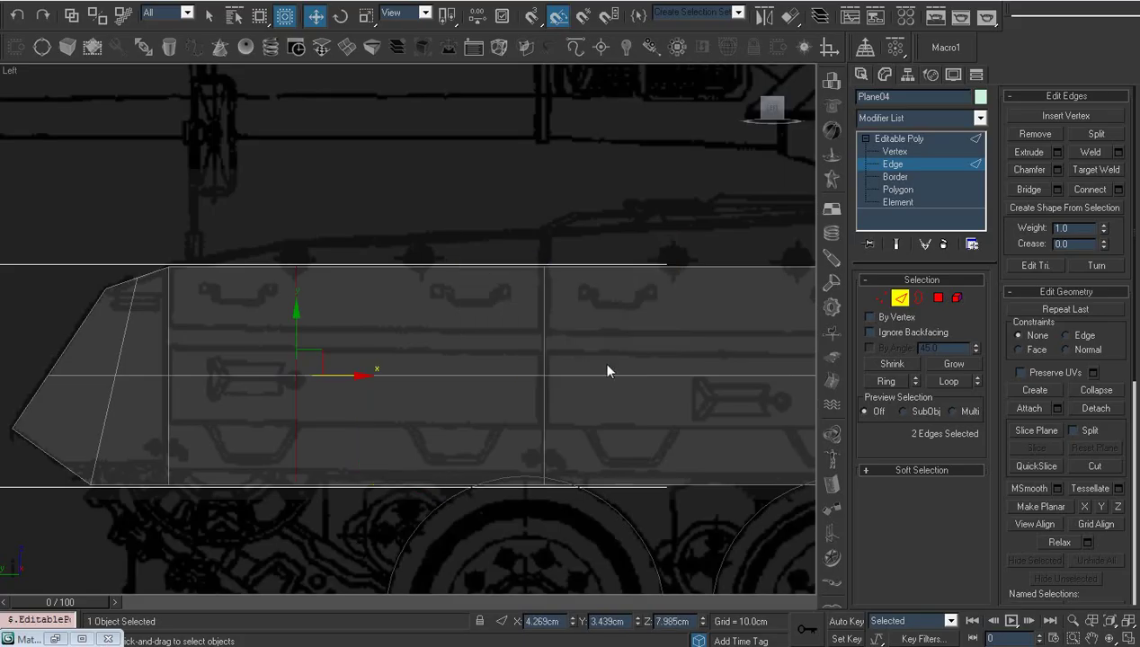
Raise the new edge's vertex slightly along Y.
mouse_move(606, 370)
middle_mouse_down()
mouse_move(251, 359)
mouse_move(583, 367)
middle_mouse_up()
scroll(470, 357, "down", 3)
scroll(327, 359, "up", 2)
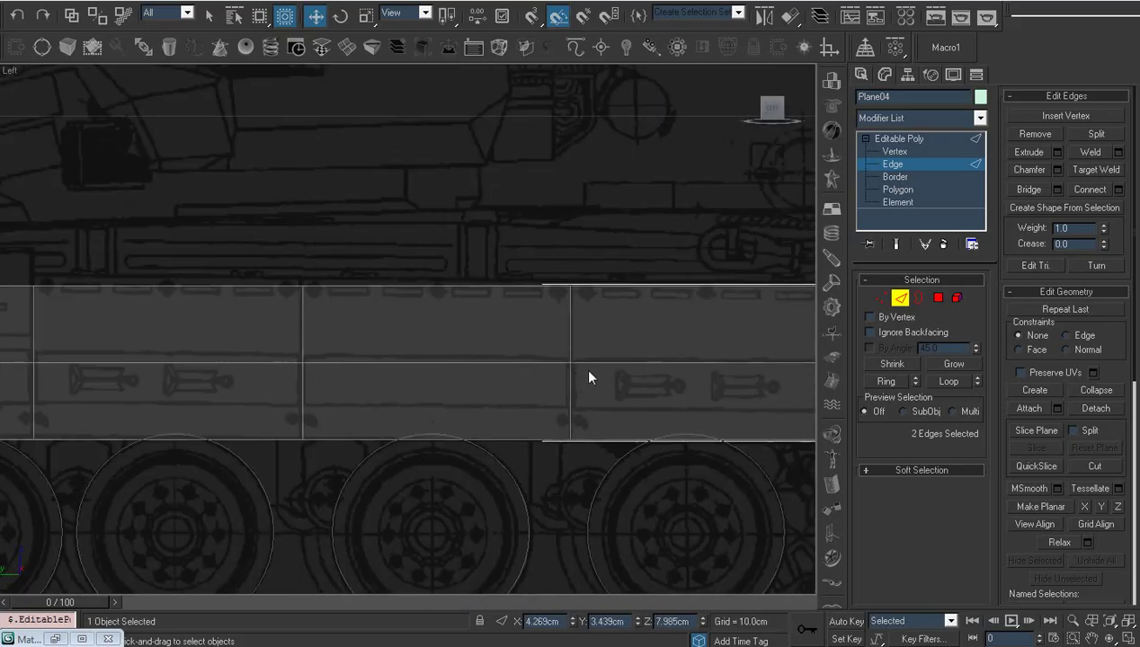
scroll(557, 367, "down", 3)
scroll(558, 368, "up", 5)
scroll(405, 382, "up", 2)
middle_click_drag(405, 382, 305, 367)
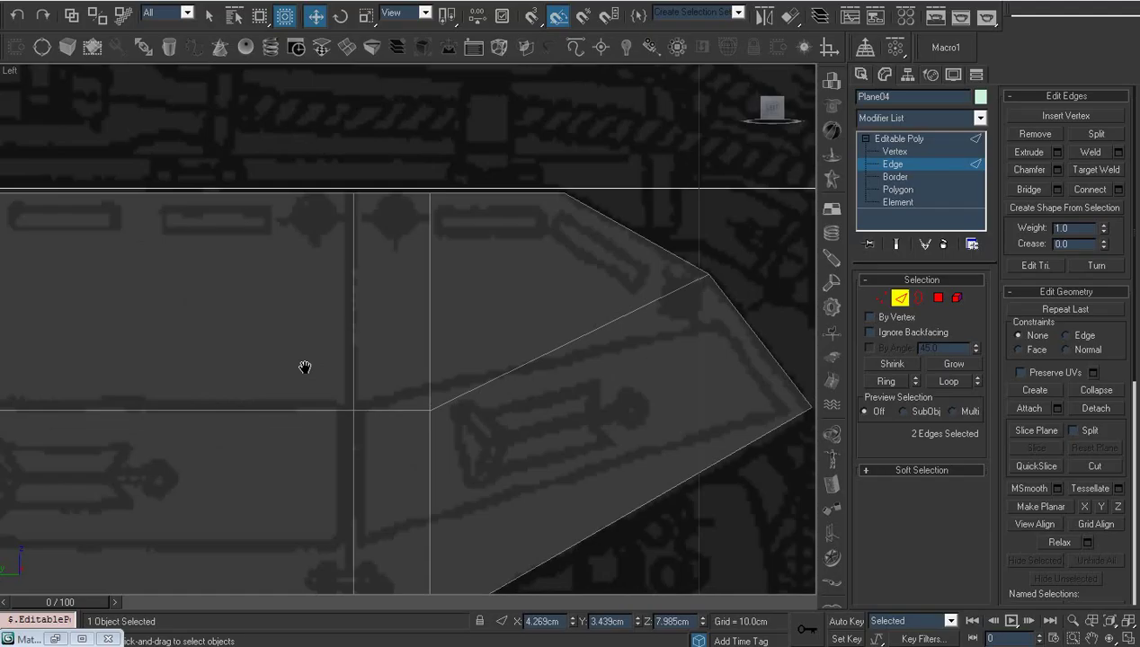
key("1")
left_click(430, 412)
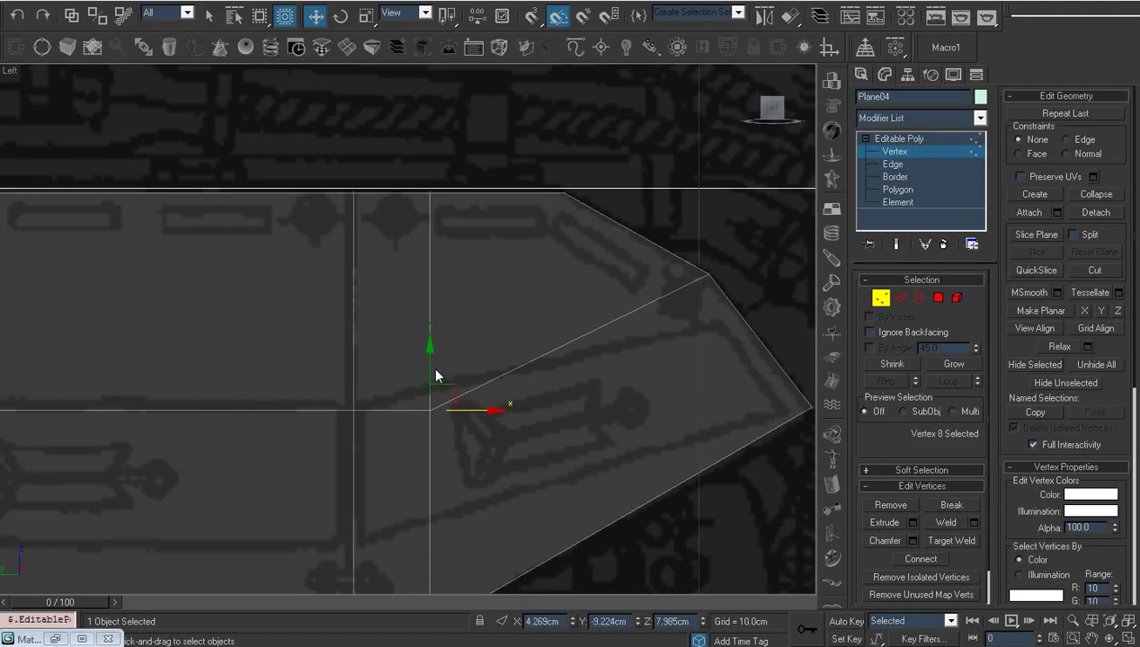
left_click_drag(436, 359, 436, 336)
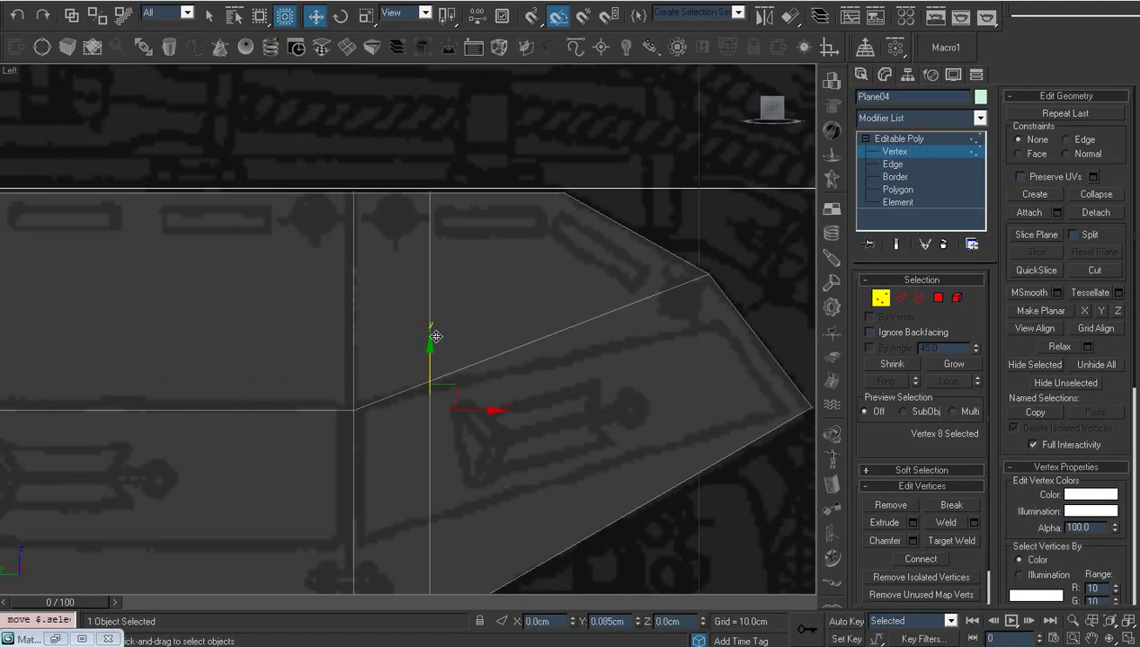
left_click(571, 337)
Move the upper corner vertex onto the blueprint outline and orbit to check the nose.
left_click(710, 275)
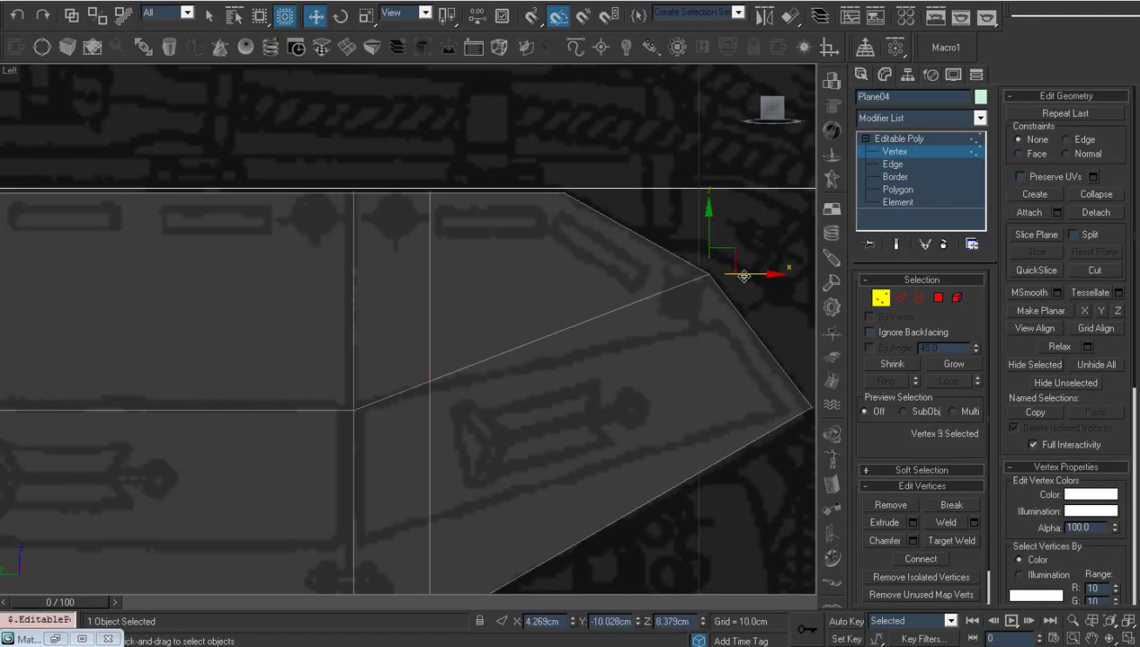
mouse_move(711, 274)
left_mouse_down()
mouse_move(748, 273)
mouse_move(738, 256)
left_mouse_up()
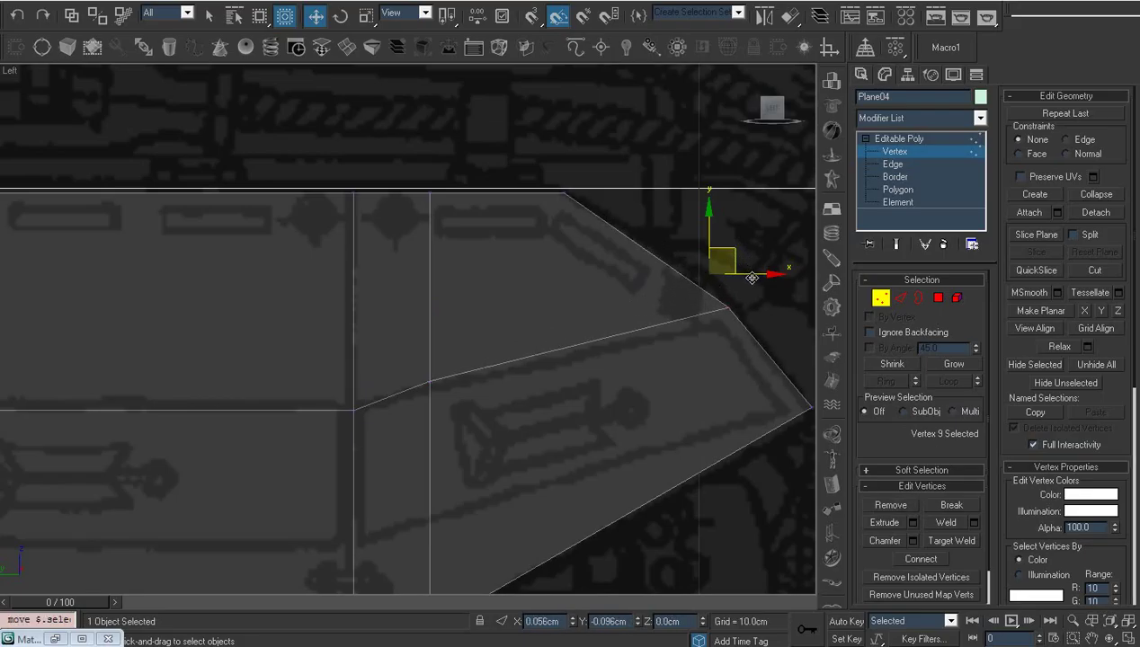
left_click(550, 360)
scroll(550, 359, "down", 3)
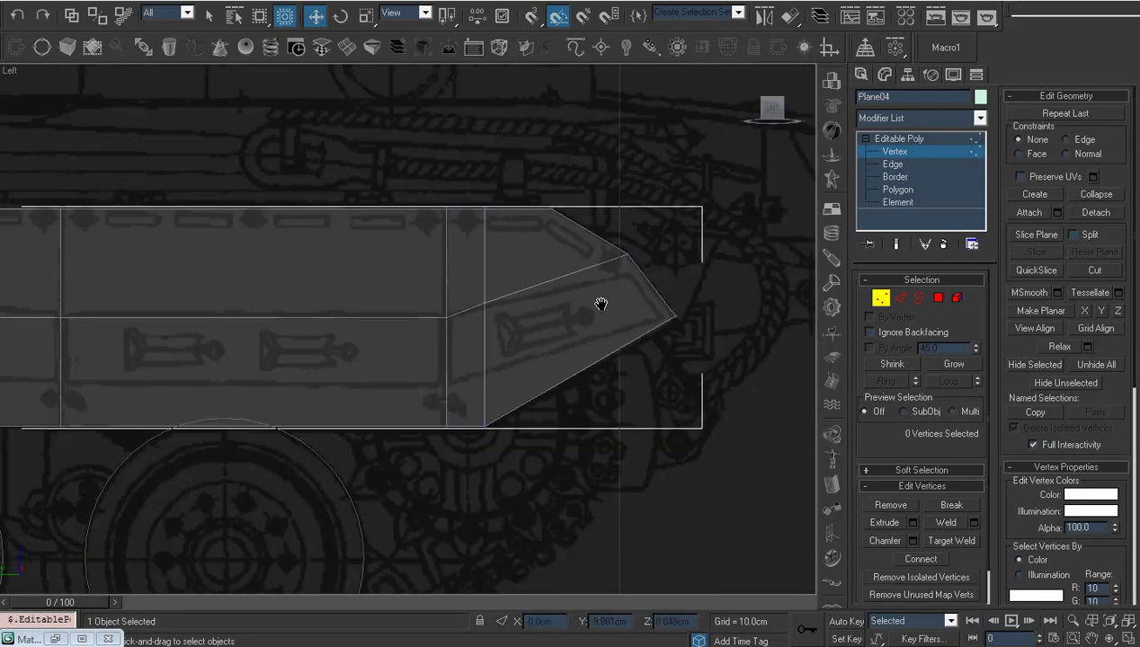
middle_click_drag(598, 300, 503, 336)
scroll(649, 330, "up", 2)
middle_click_drag(649, 331, 622, 342)
scroll(622, 342, "down", 2)
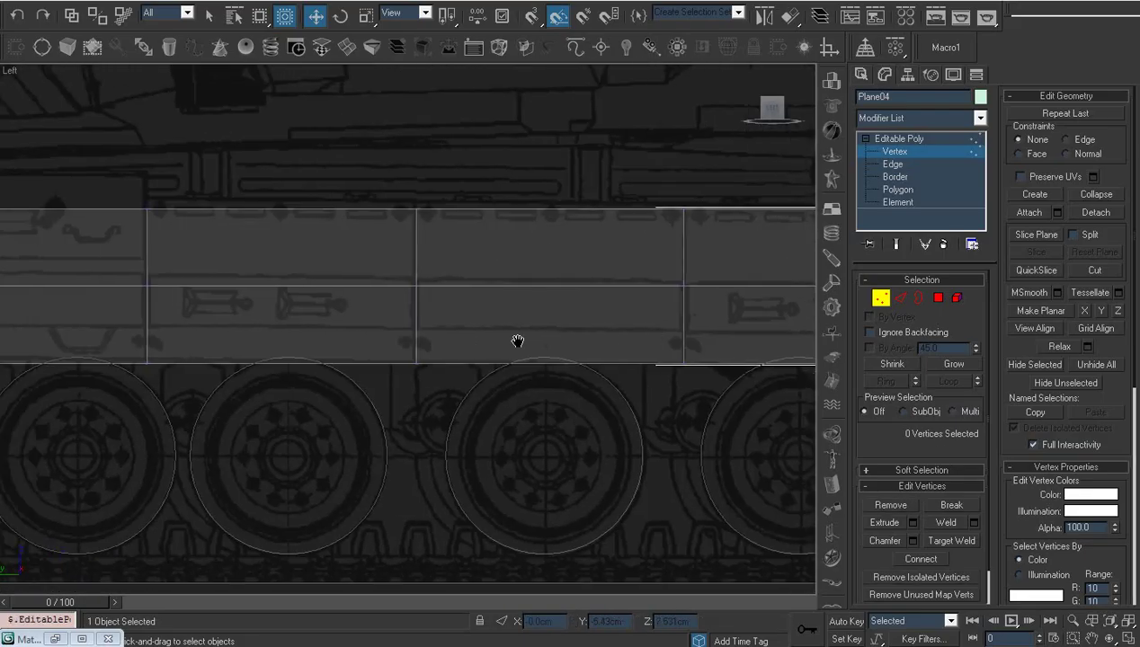
scroll(662, 339, "down", 1)
scroll(417, 364, "down", 1)
scroll(407, 335, "up", 2)
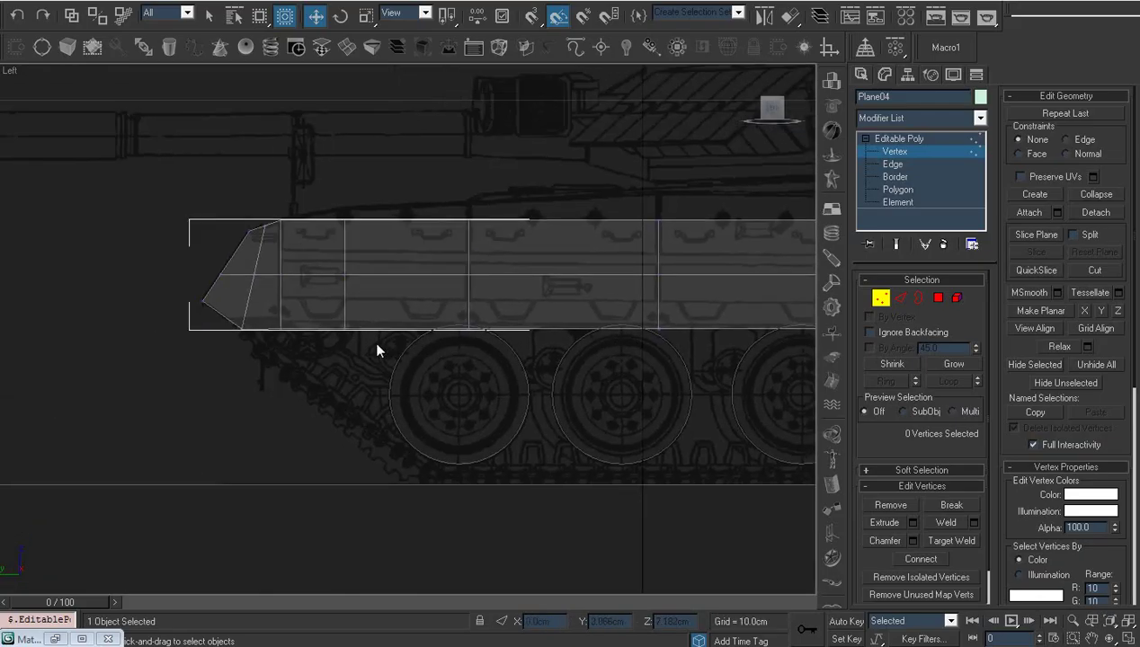
middle_click_drag(372, 339, 485, 372, "alt")
Leave Vertex level and inspect the whole hull plate in the Perspective view.
left_click(902, 137)
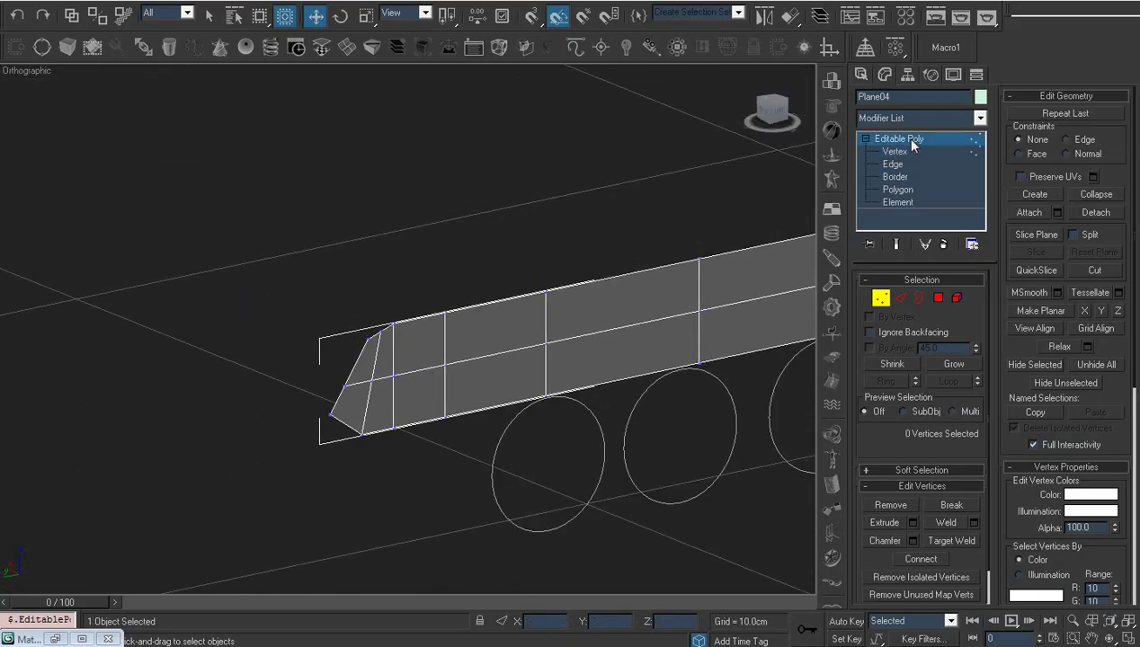
key("z")
key("p")
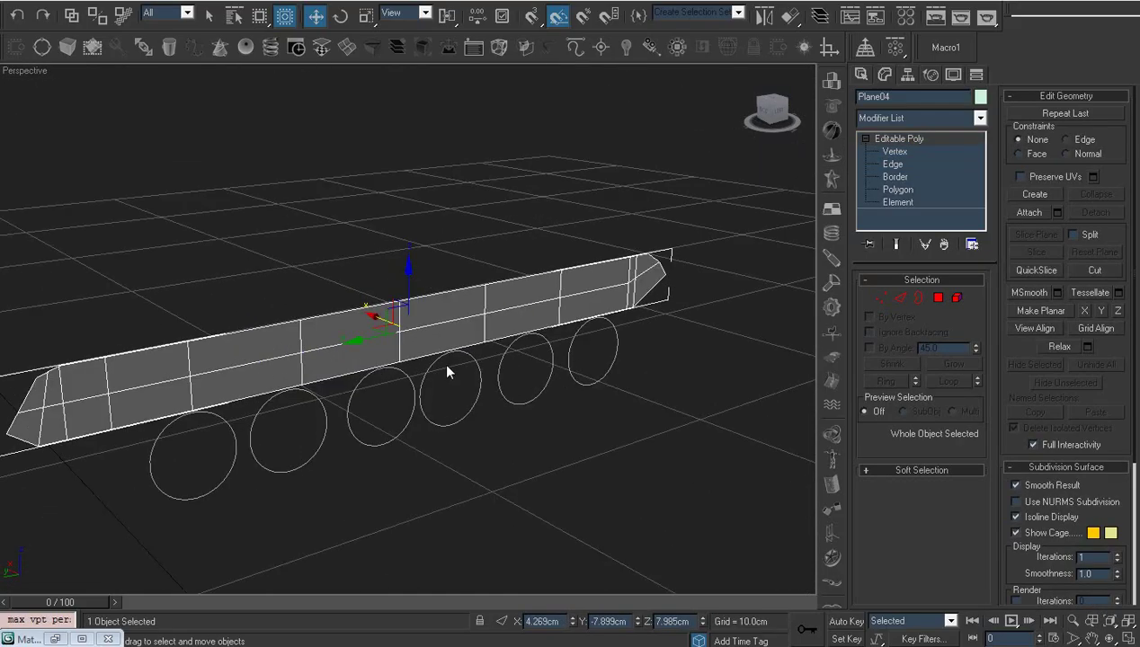
scroll(442, 360, "down", 2)
scroll(389, 393, "up", 1)
mouse_move(389, 393)
middle_mouse_down("alt")
mouse_move(190, 387)
mouse_move(452, 405)
middle_mouse_up("alt")
Check the plate's alignment with the blueprint outlines in the Front and Top views.
key("f")
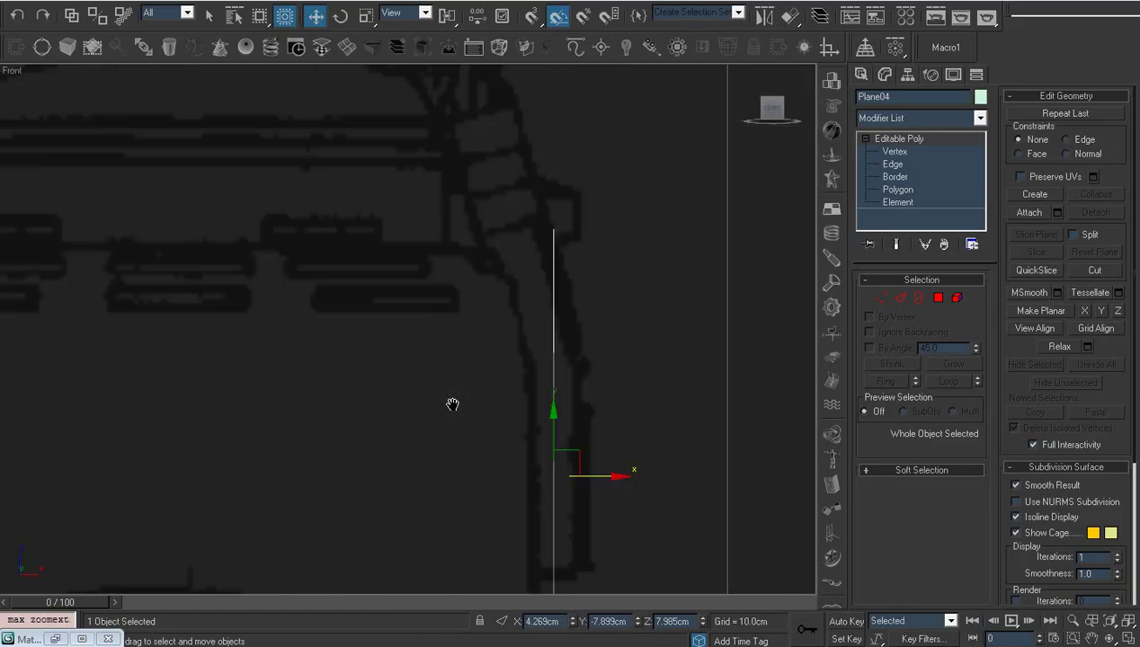
scroll(453, 405, "up", 2)
scroll(450, 407, "down", 2)
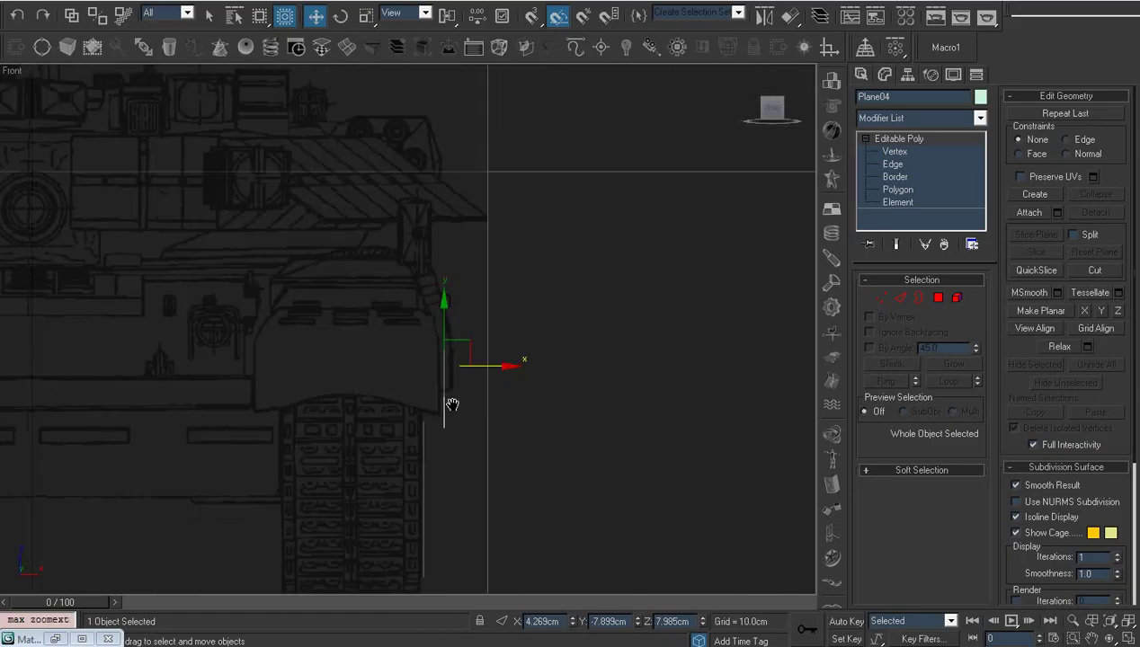
scroll(459, 413, "down", 3)
scroll(478, 423, "up", 4)
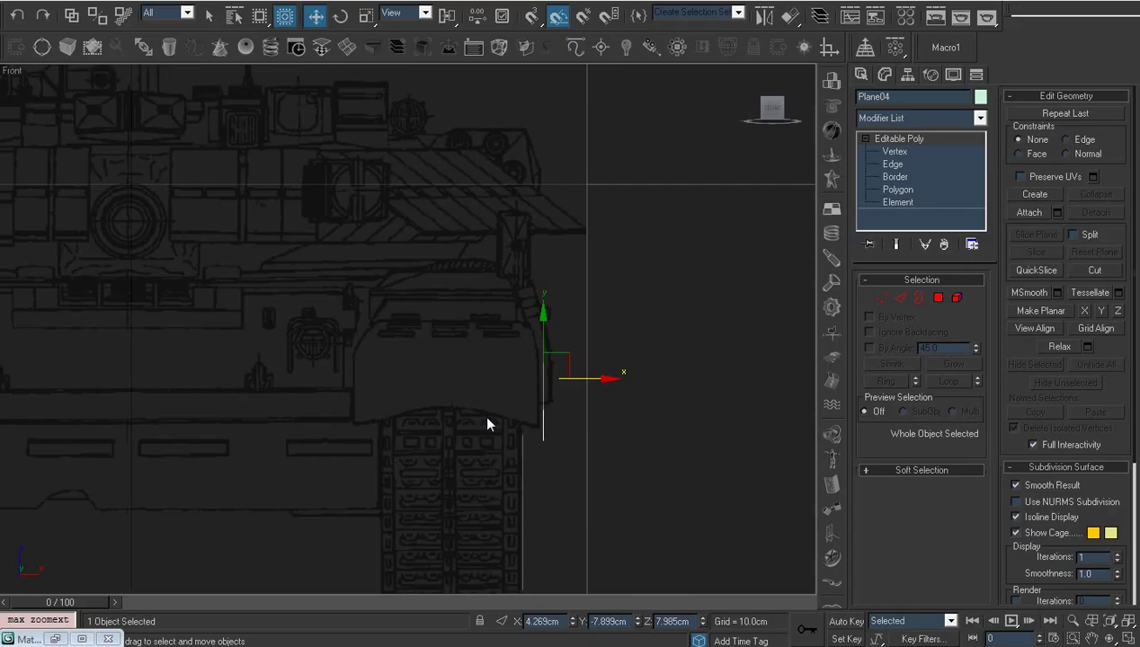
key("t")
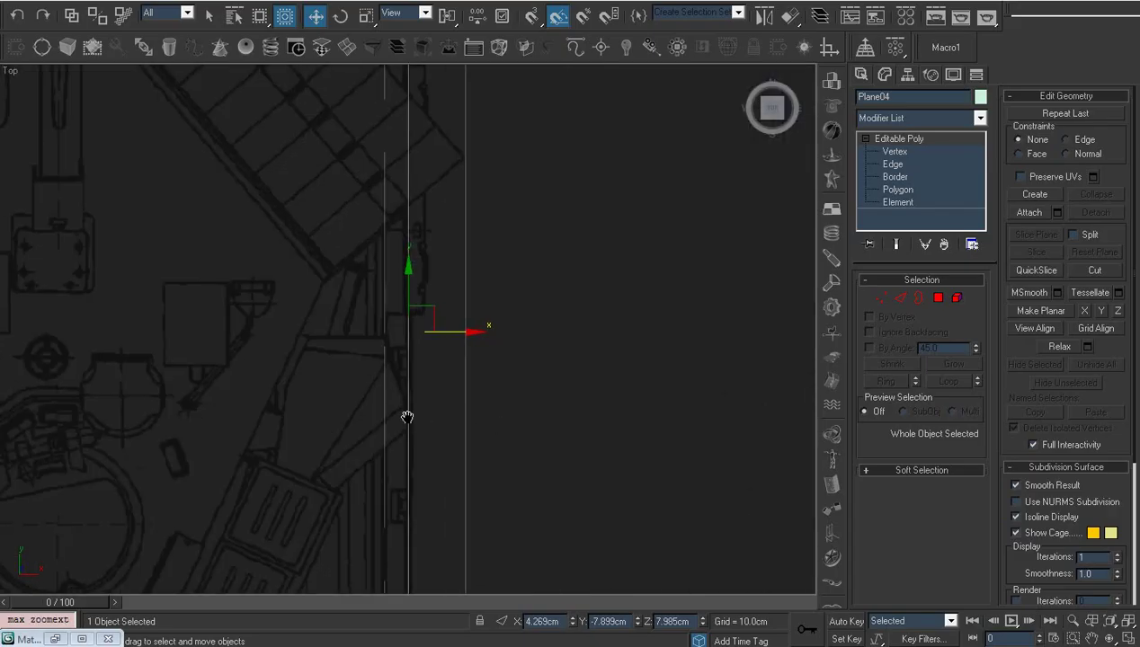
scroll(410, 455, "up", 3)
scroll(418, 477, "down", 5)
scroll(411, 432, "up", 2)
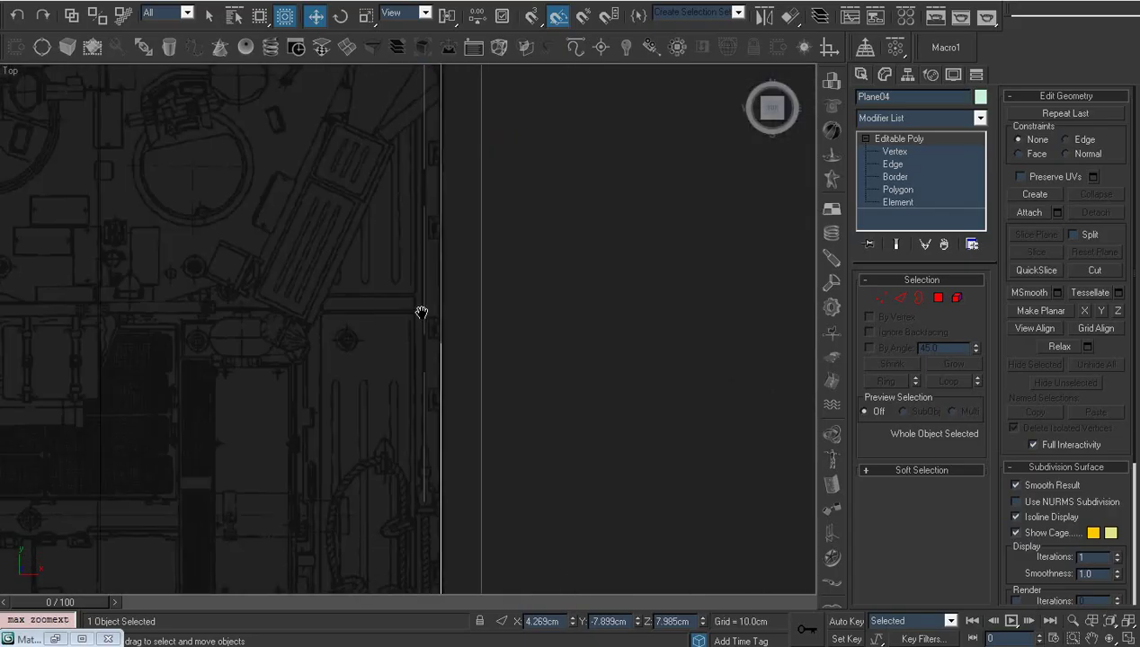
scroll(423, 432, "up", 1)
scroll(406, 413, "up", 2)
middle_click_drag(411, 424, 420, 301)
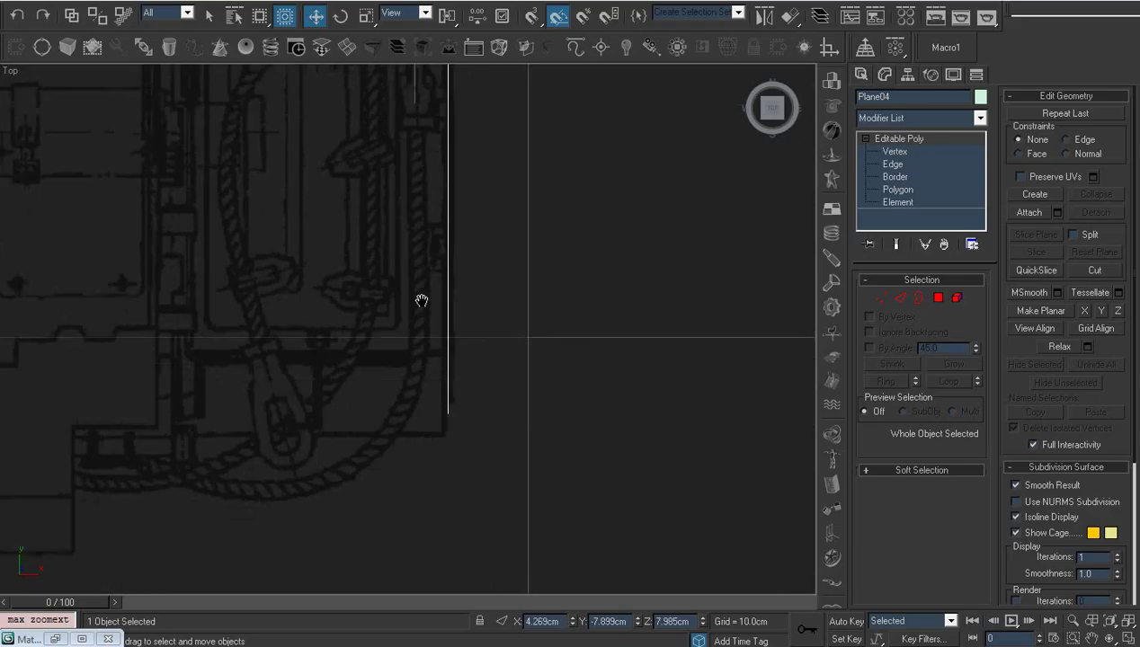
scroll(420, 301, "up", 2)
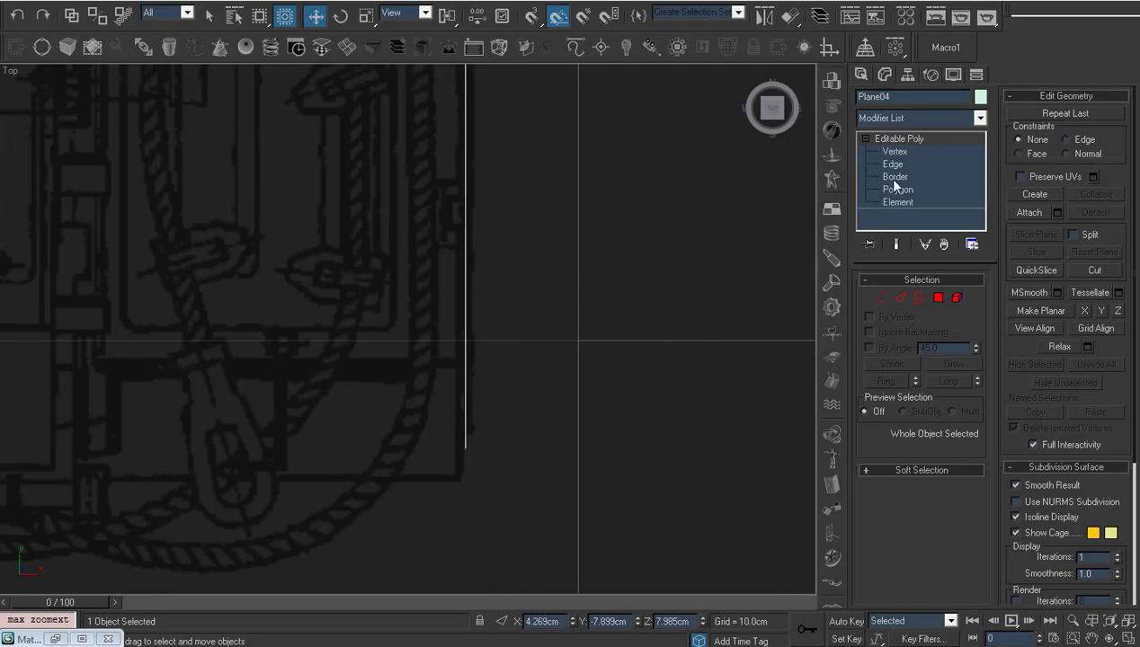
Cancel box creation and return to Border level on the plate's editable poly.
left_click(68, 47)
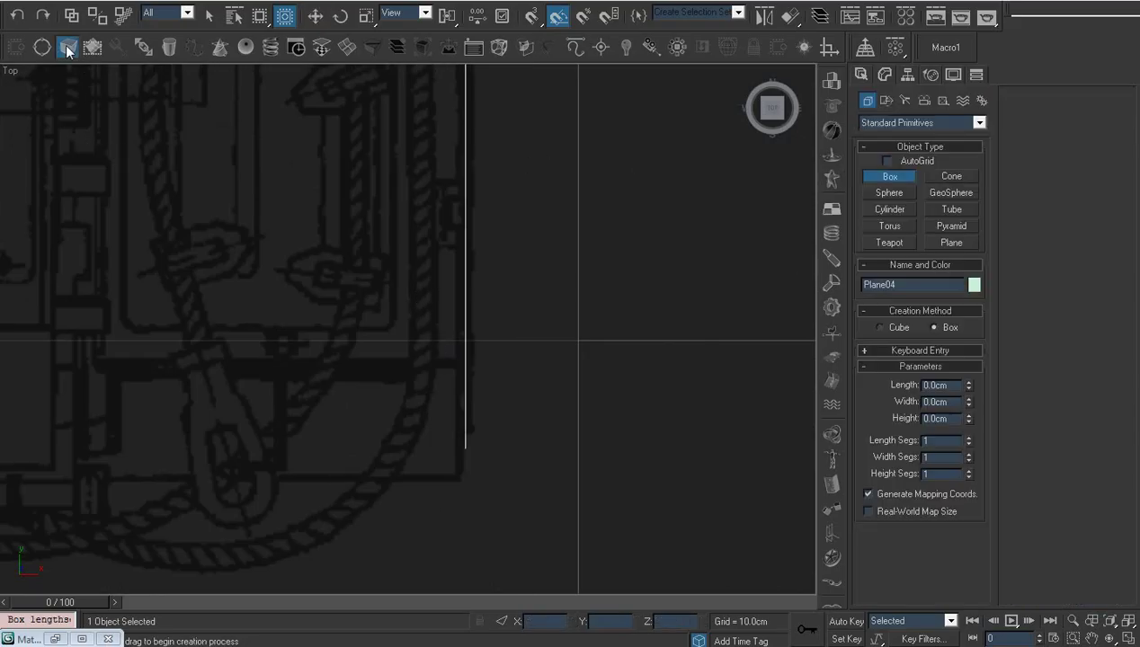
key("w")
scroll(563, 301, "down", 3)
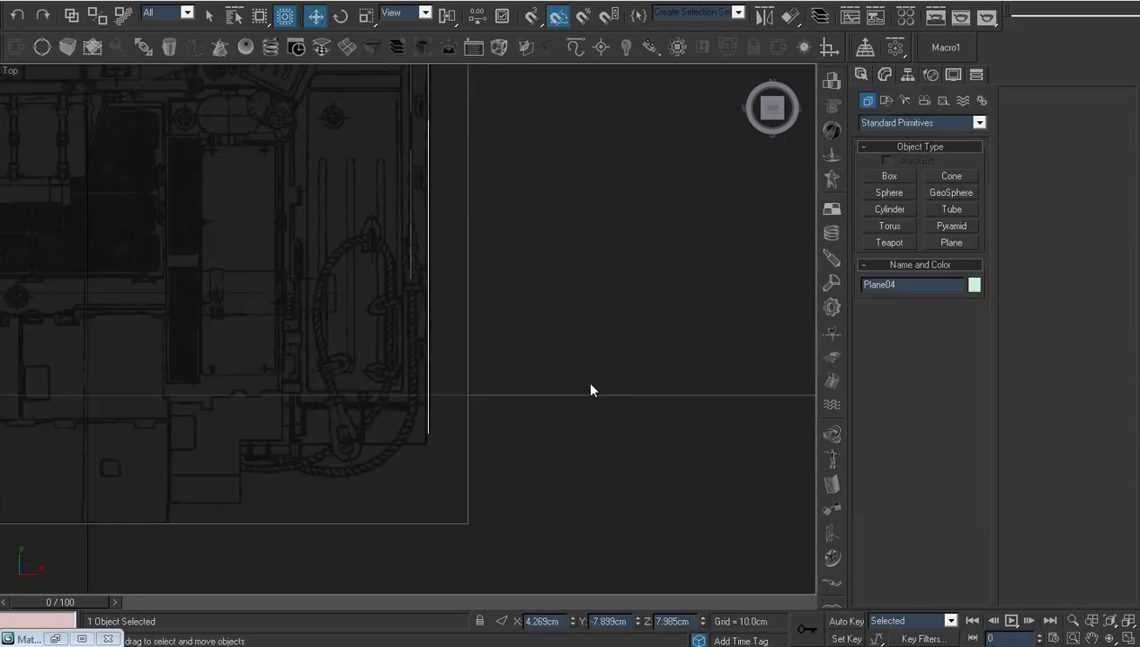
left_click(885, 77)
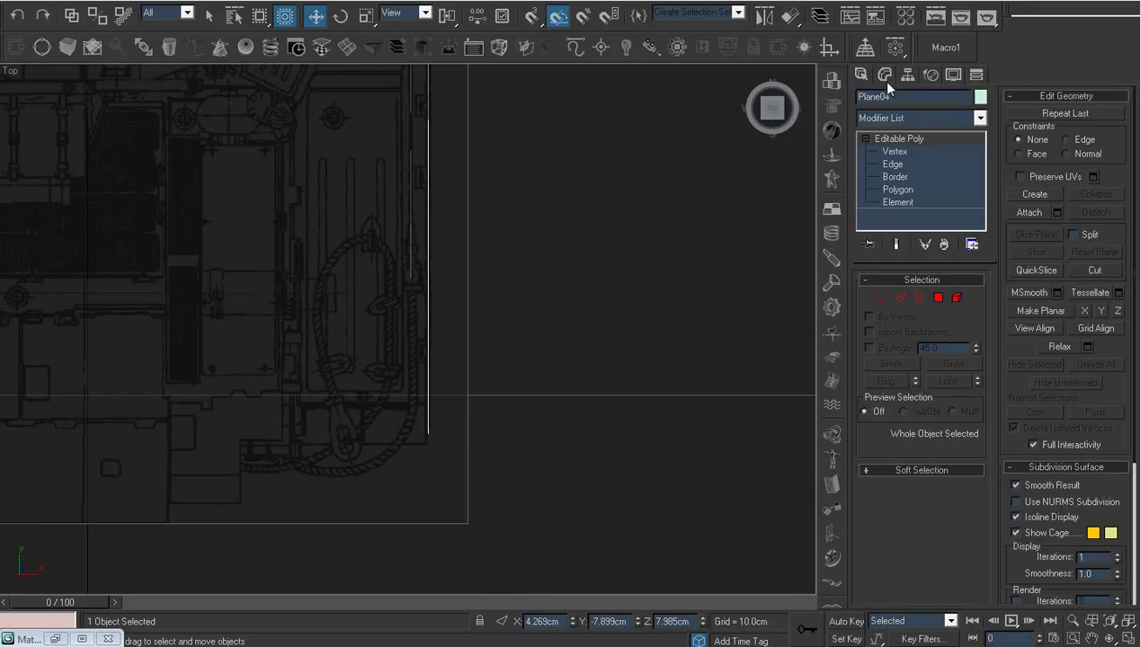
left_click(897, 177)
Shift-drag the plate's open border along X into a new sideways strip.
left_click(427, 306)
key("z")
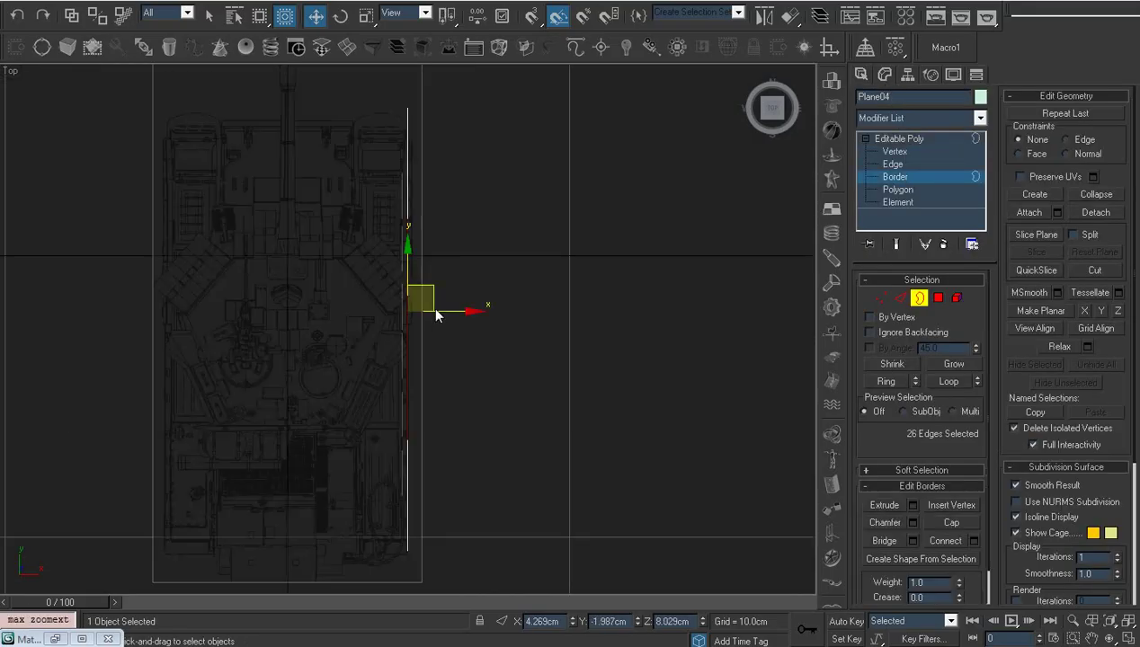
mouse_move(449, 313)
left_mouse_down("shift")
mouse_move(406, 315)
mouse_move(459, 315)
left_mouse_up("shift")
key("z")
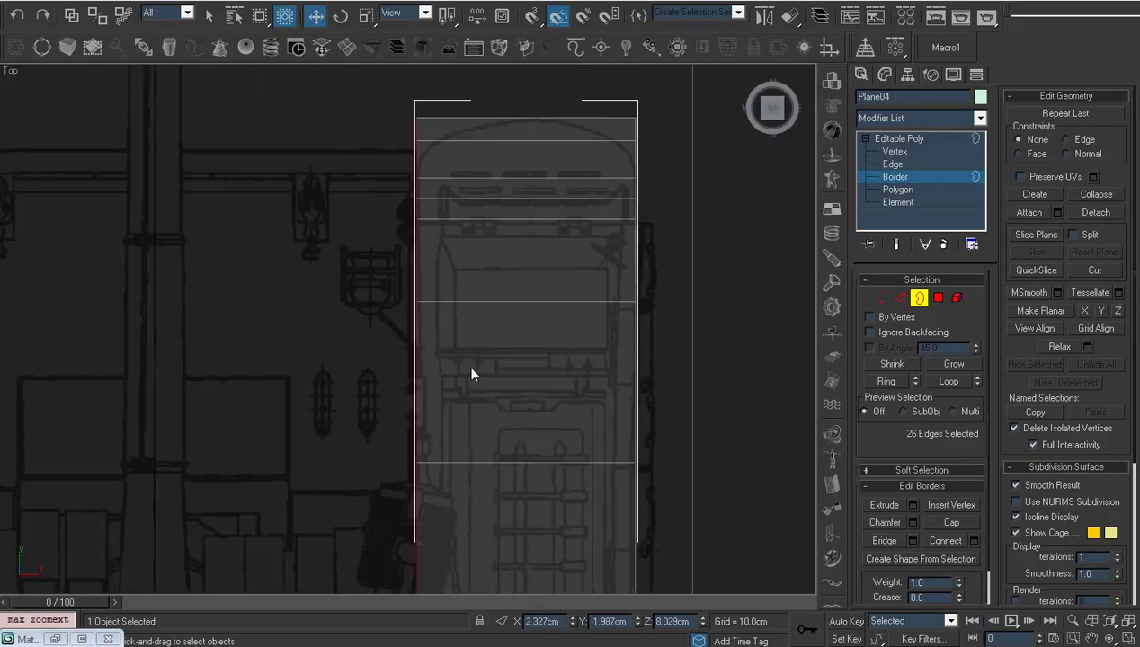
scroll(471, 374, "down", 3)
Inspect the extruded plate against the blueprint in the Perspective, Front and Left views.
middle_click_drag(471, 374, 305, 281, "alt")
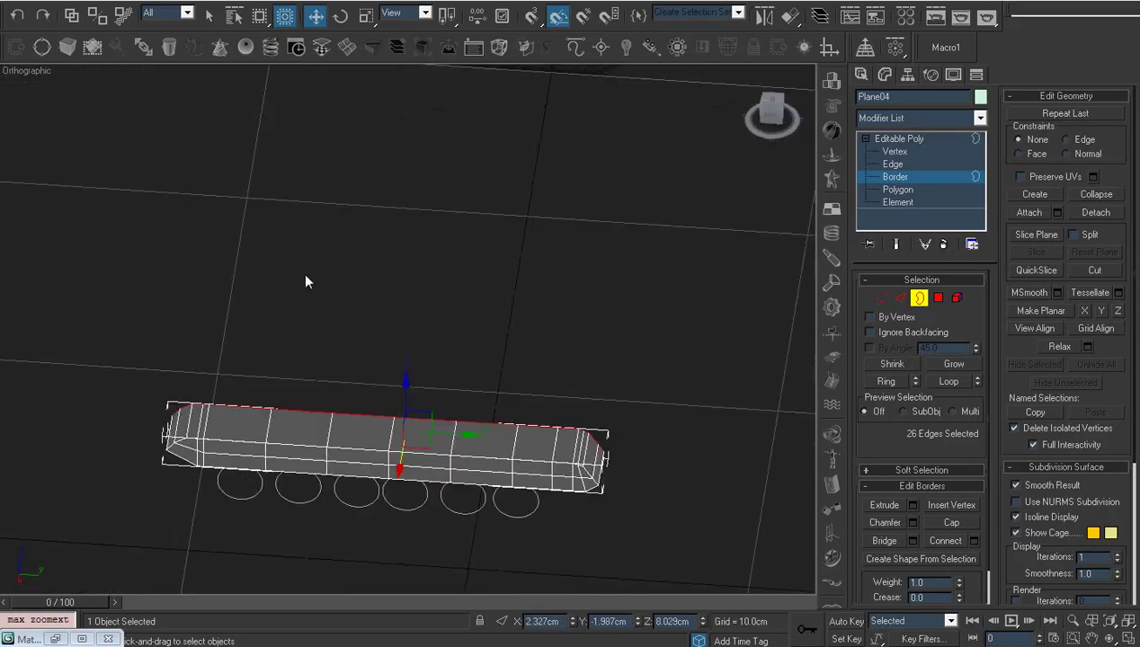
key("f")
key("z")
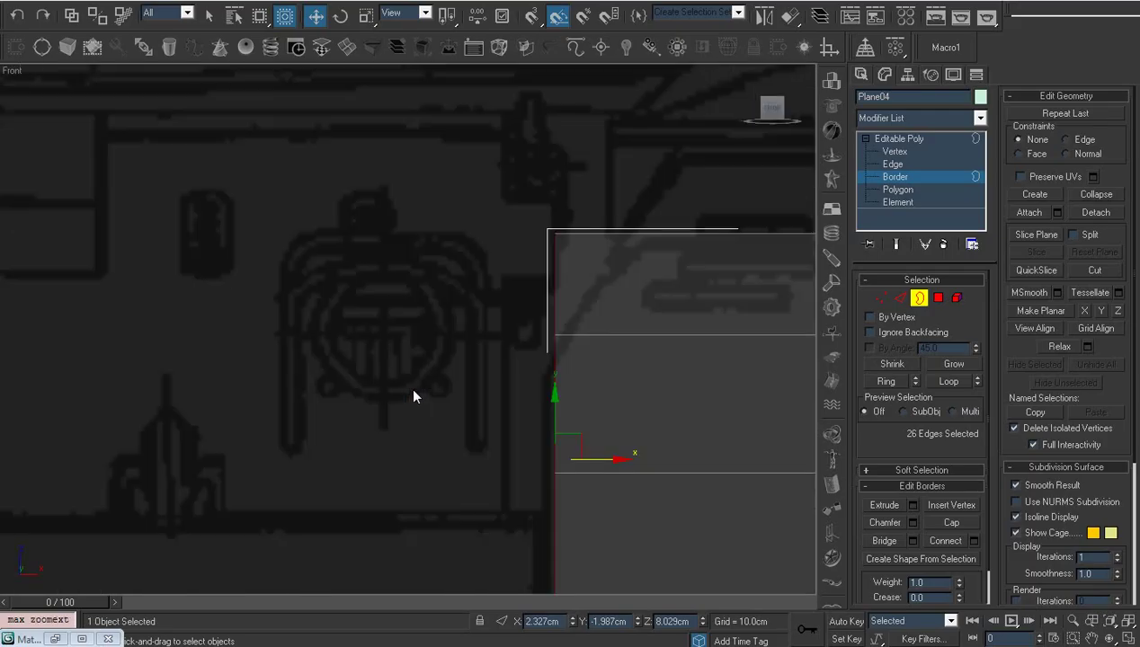
scroll(415, 396, "down", 5)
scroll(476, 403, "up", 3)
middle_click_drag(475, 403, 378, 375)
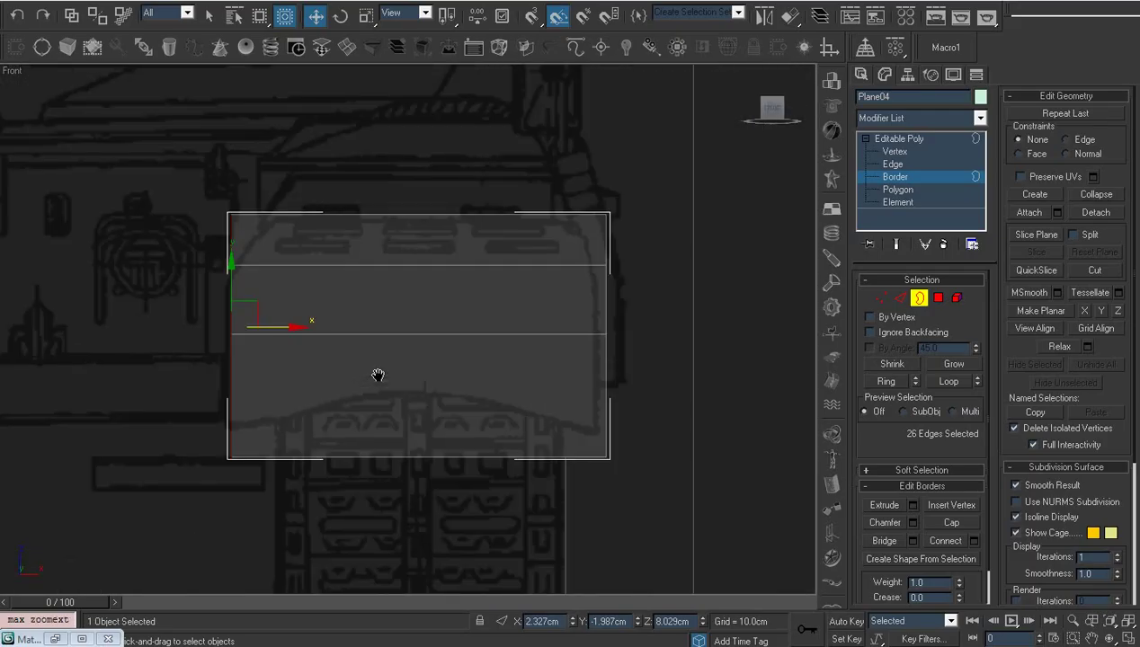
key("l")
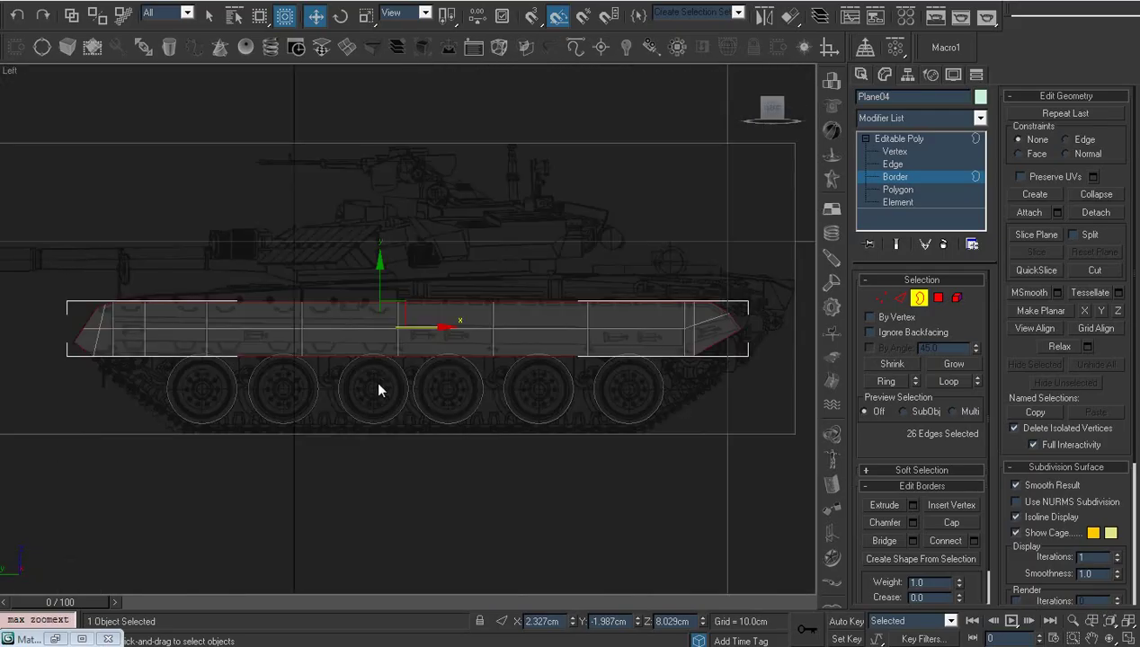
mouse_move(378, 389)
middle_mouse_down()
mouse_move(102, 387)
mouse_move(400, 402)
middle_mouse_up()
scroll(101, 387, "up", 3)
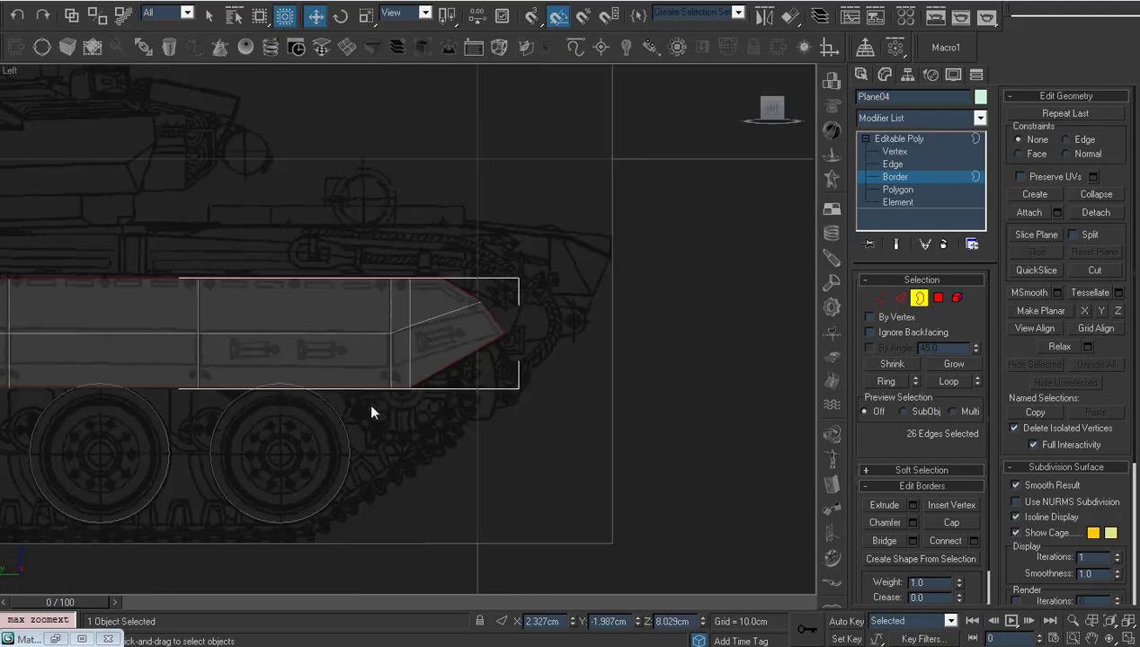
scroll(371, 412, "down", 2)
Review the plate in the Top, Perspective and Left views, then exit Border level.
key("t")
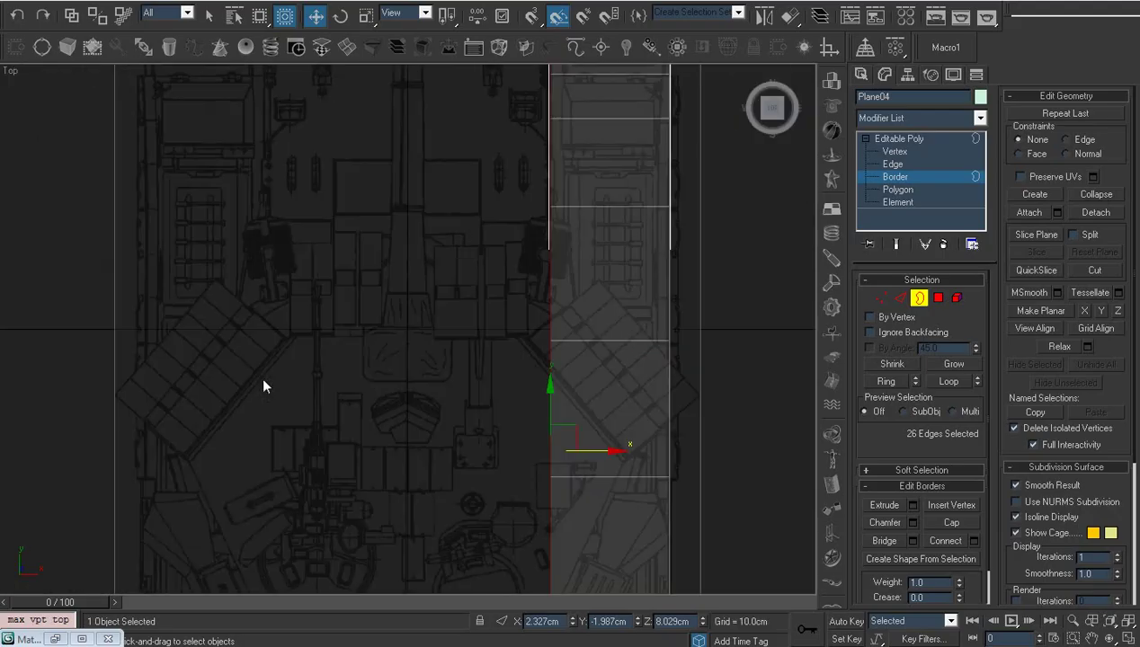
key("p")
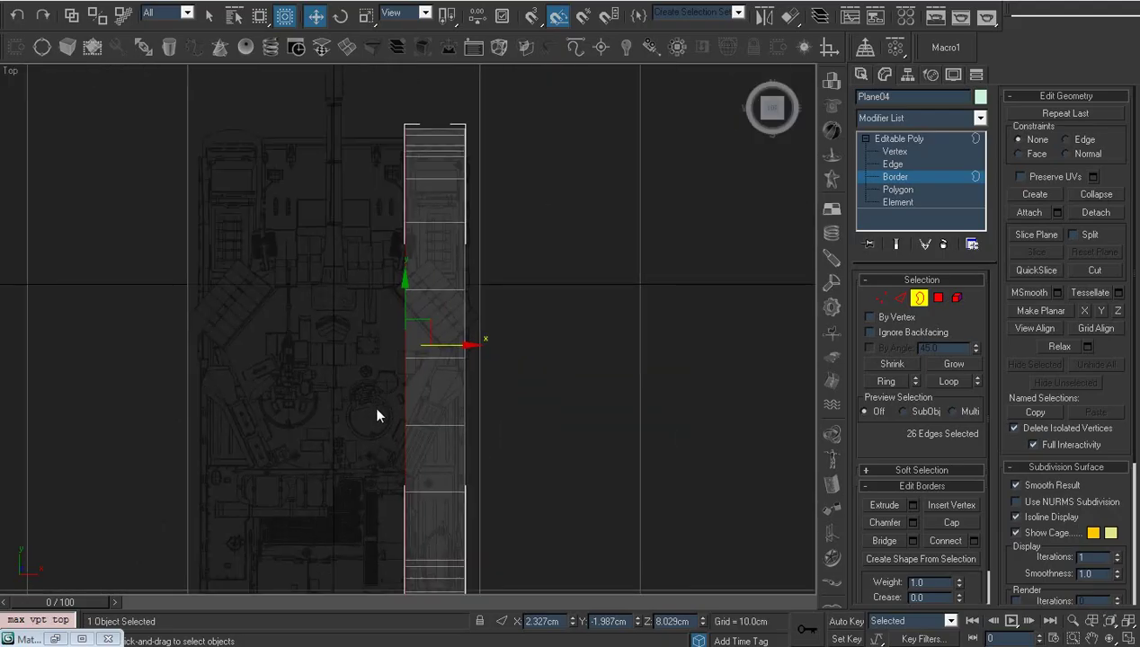
mouse_move(376, 410)
middle_mouse_down("alt")
mouse_move(362, 410)
mouse_move(285, 306)
middle_mouse_up("alt")
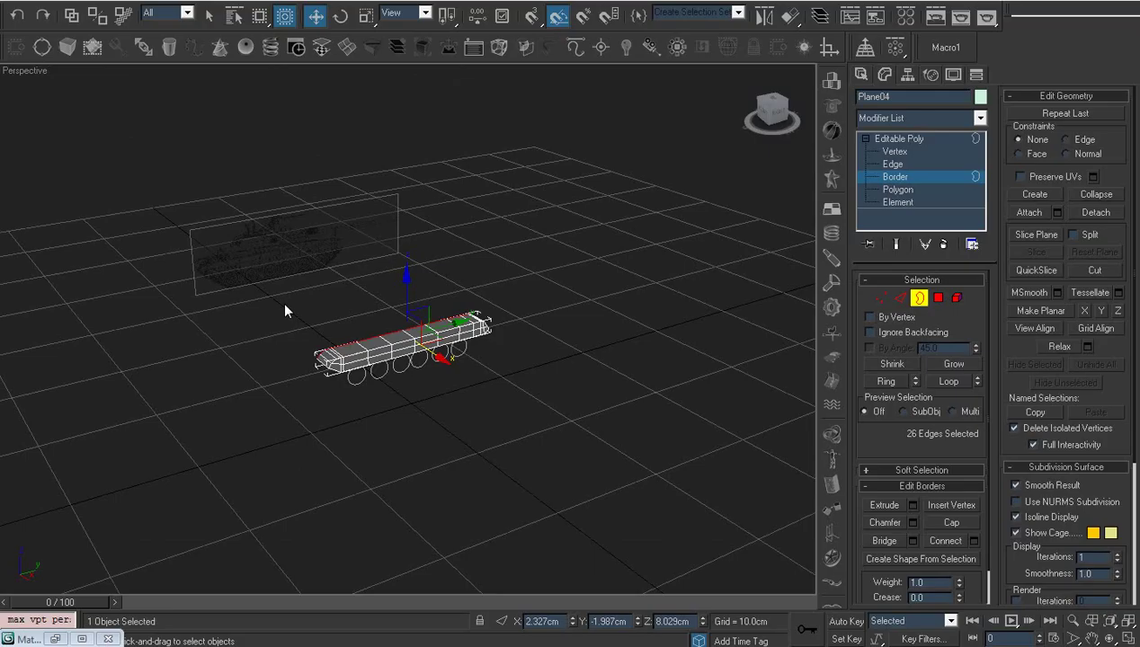
key("l")
key("z")
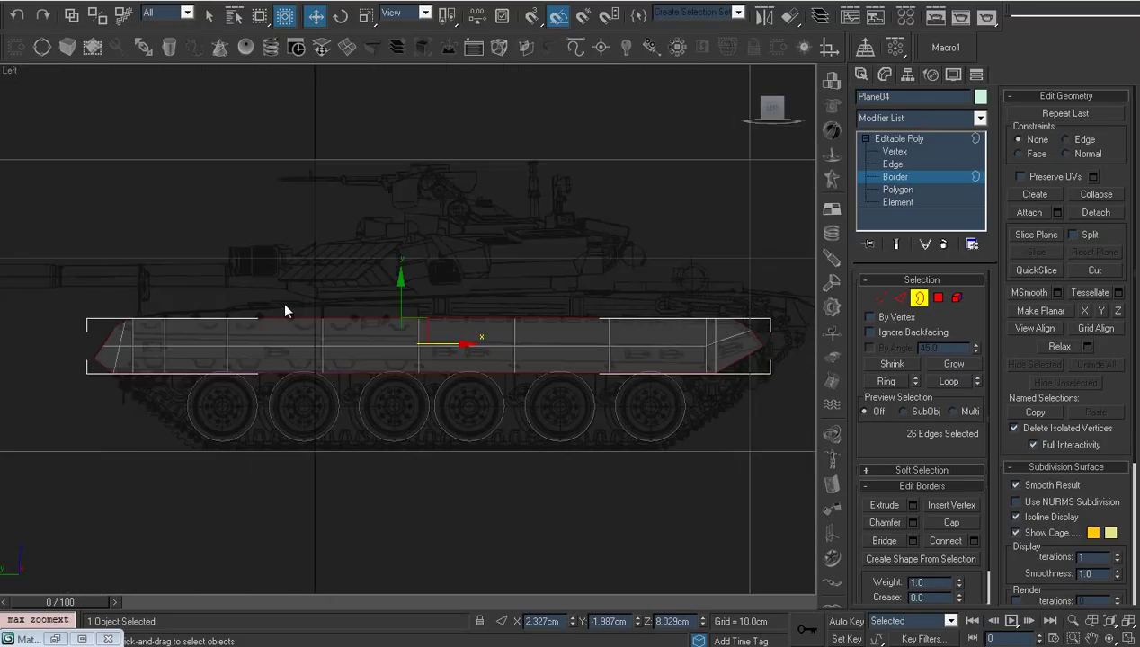
key("bracketright")
left_click(899, 139)
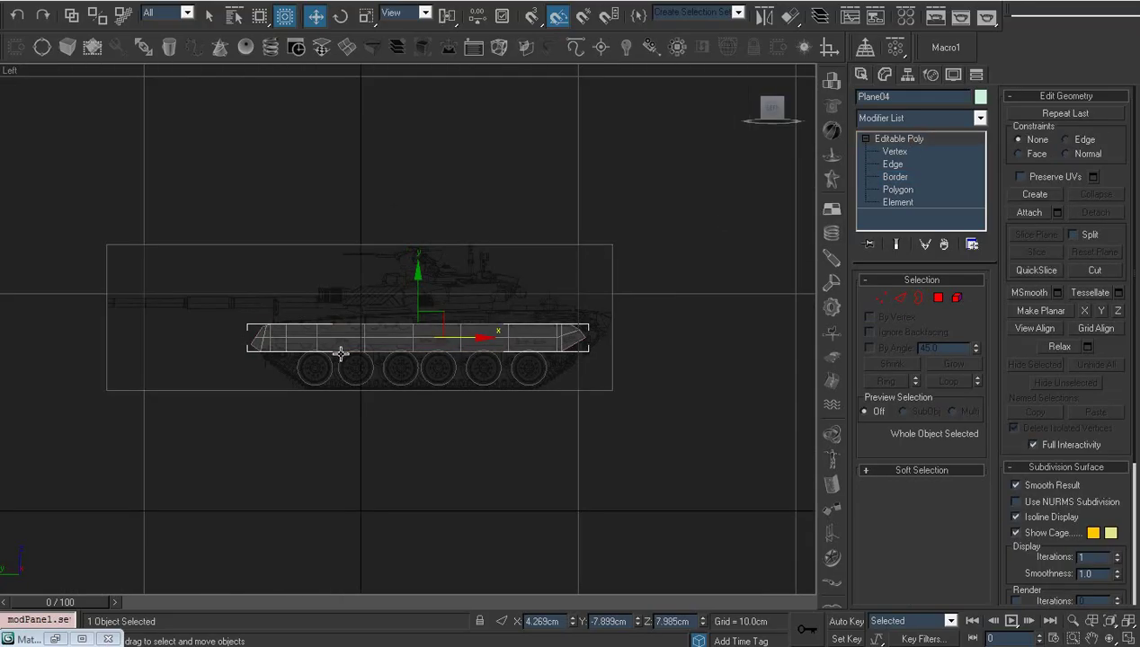
In the Front view, select the plate's bottom edge and its edge ring.
scroll(473, 311, "down", 3)
scroll(415, 340, "down", 3)
key("p")
mouse_move(415, 340)
middle_mouse_down("alt")
mouse_move(474, 371)
mouse_move(526, 453)
mouse_move(435, 384)
mouse_move(447, 415)
mouse_move(423, 415)
mouse_move(262, 331)
mouse_move(351, 389)
mouse_move(412, 388)
mouse_move(418, 404)
mouse_move(360, 374)
middle_mouse_up("alt")
key("f")
key("z")
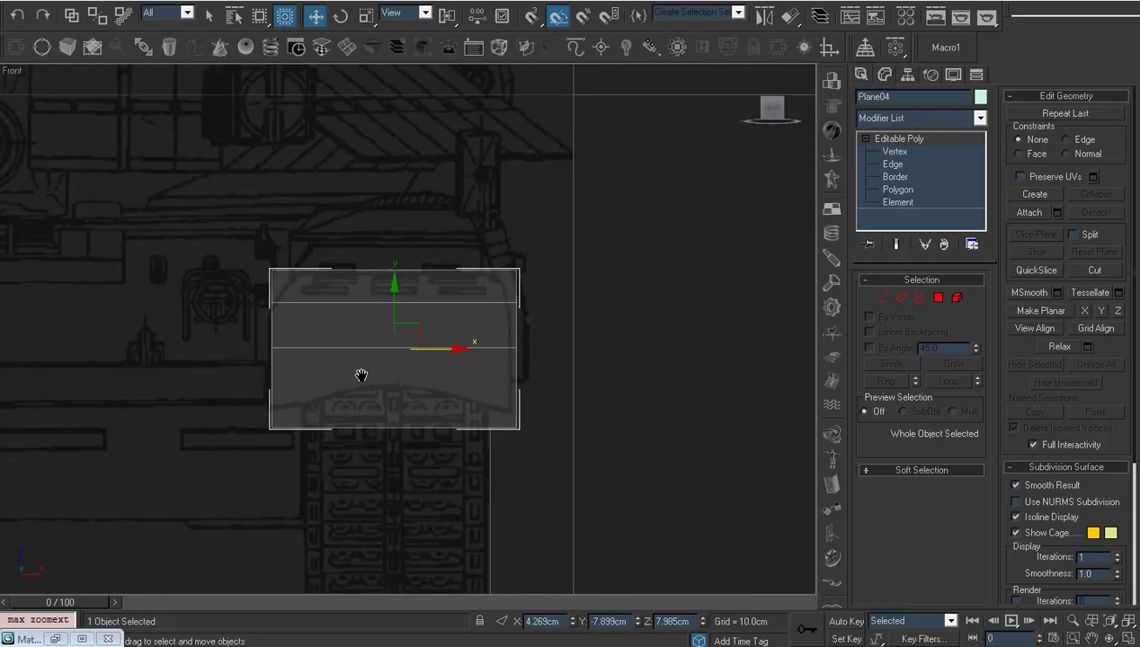
key("2")
left_click(394, 422)
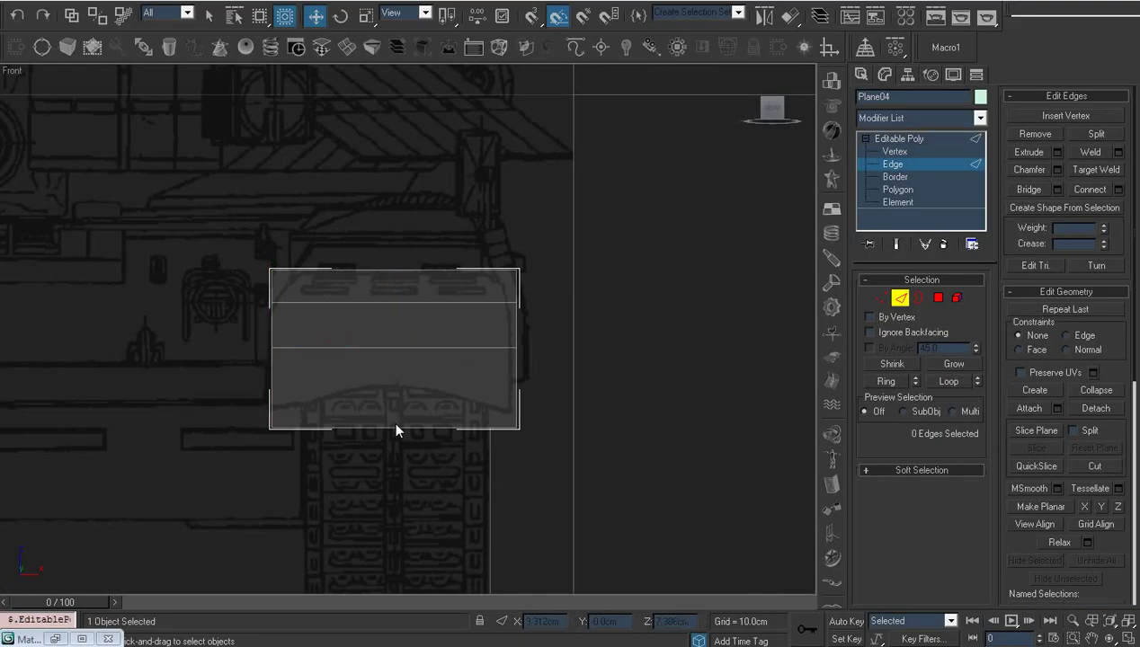
left_click(397, 429)
scroll(396, 431, "up", 2)
middle_click_drag(397, 431, 392, 345)
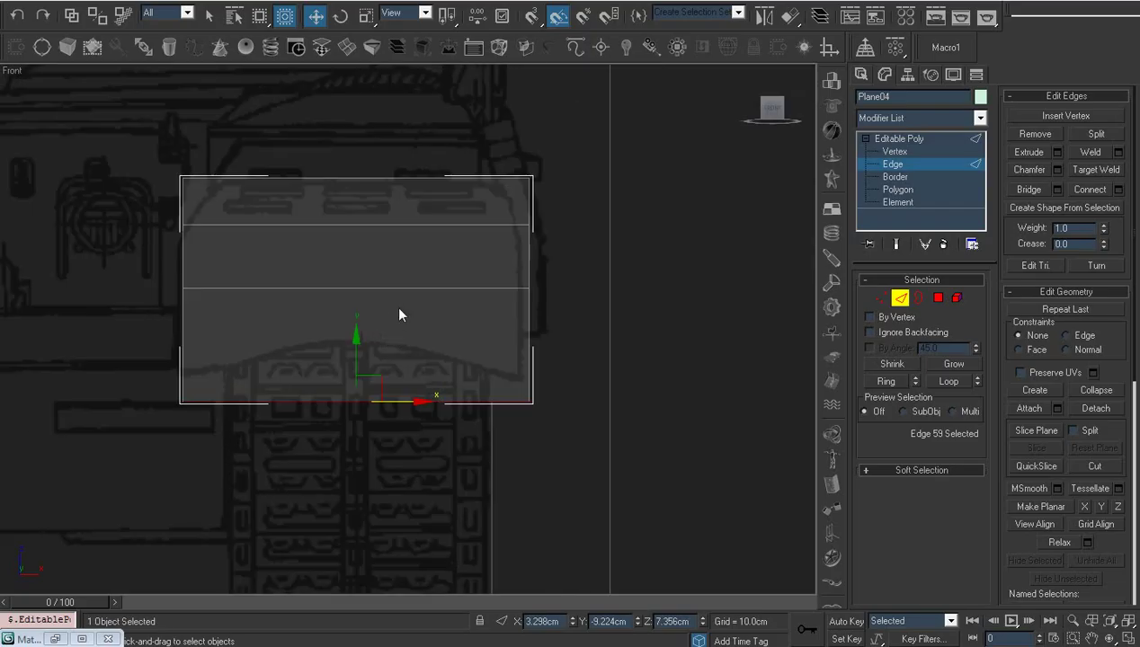
key("alt+r")
Connect the ring edges with Segments 3 and Slide 0.
right_click(417, 227)
left_click(331, 278)
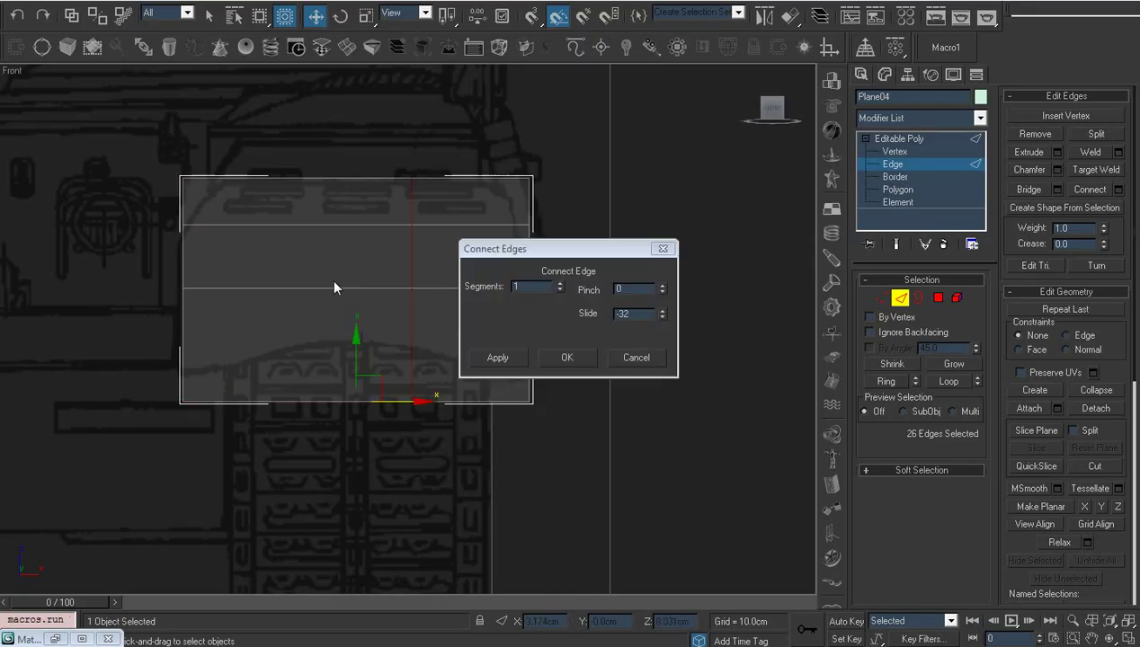
right_click(662, 314)
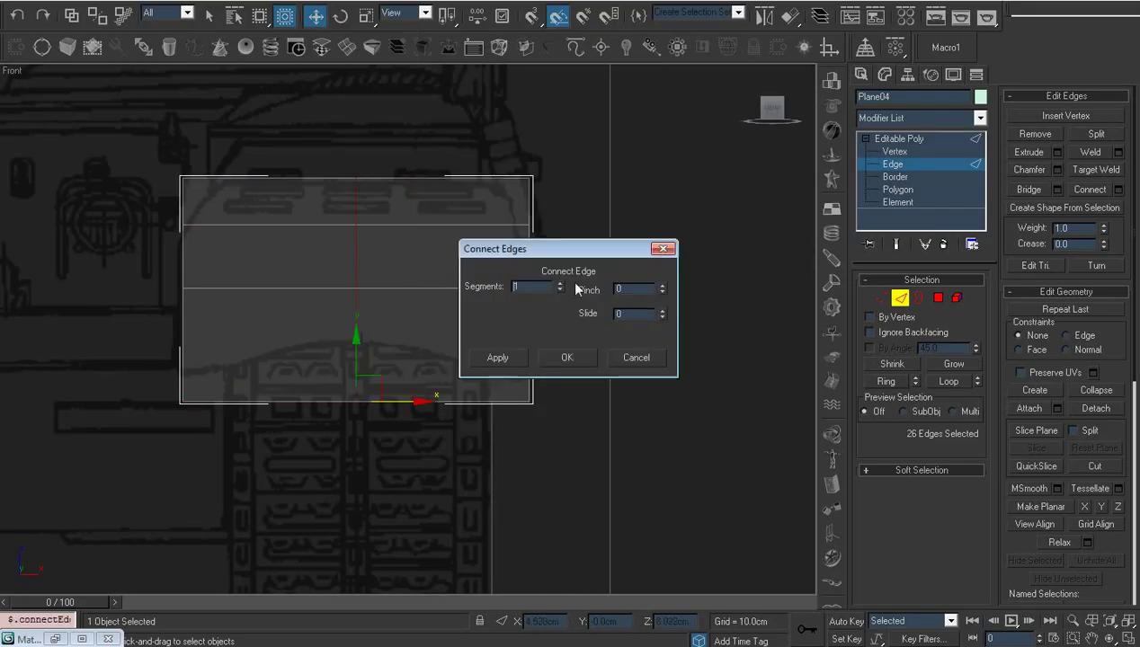
left_click(560, 283)
left_click(568, 356)
Raise the bottom-middle vertices and their neighbours on both sides.
key("1")
mouse_move(346, 423)
left_mouse_down()
mouse_move(373, 375)
mouse_move(358, 316)
left_mouse_up()
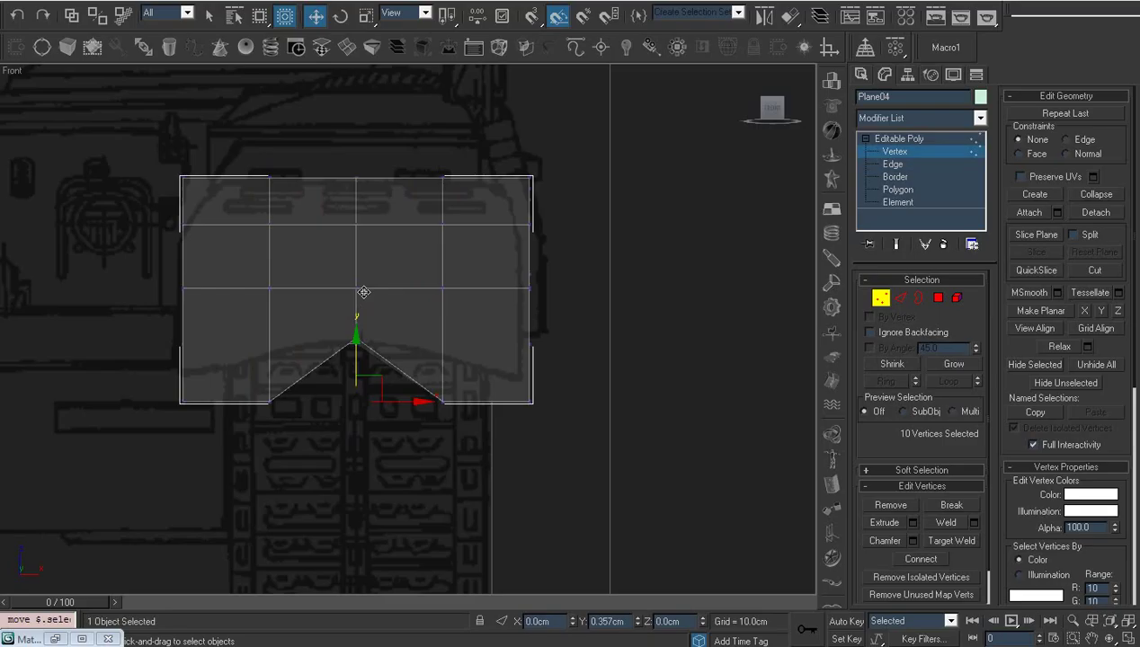
left_click_drag(249, 342, 465, 456)
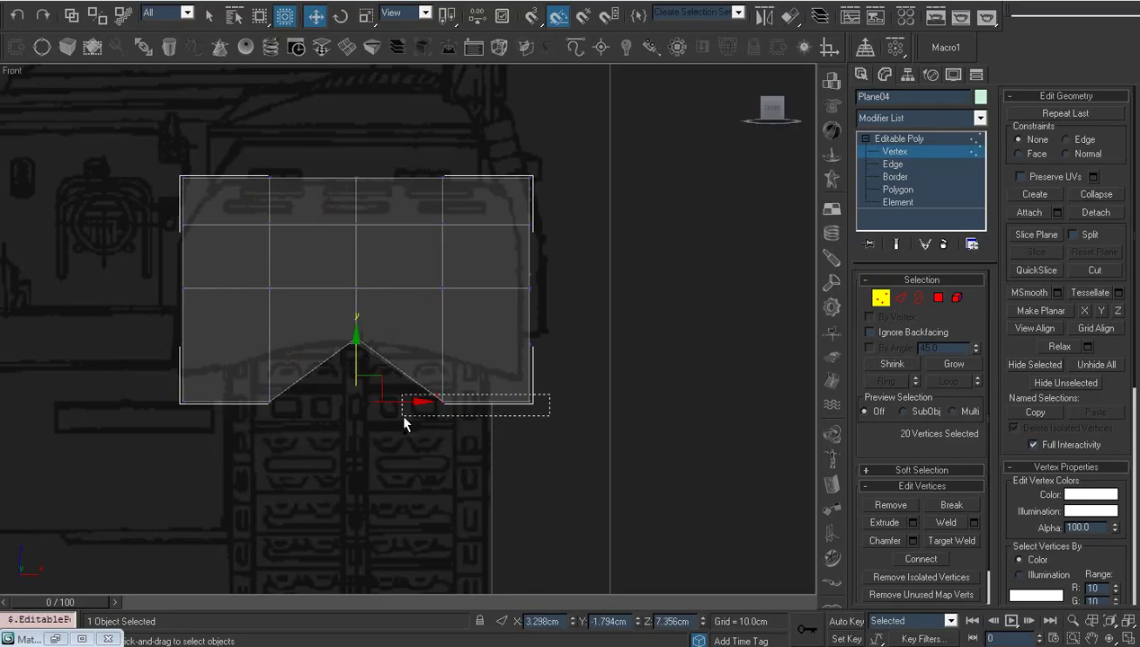
left_click_drag(404, 417, 404, 417, "ctrl")
left_click_drag(305, 420, 152, 382, "ctrl")
left_click_drag(359, 362, 360, 332)
Move the side vertices up onto a straight sloped bottom edge.
left_click(377, 415)
left_click_drag(424, 403, 471, 330)
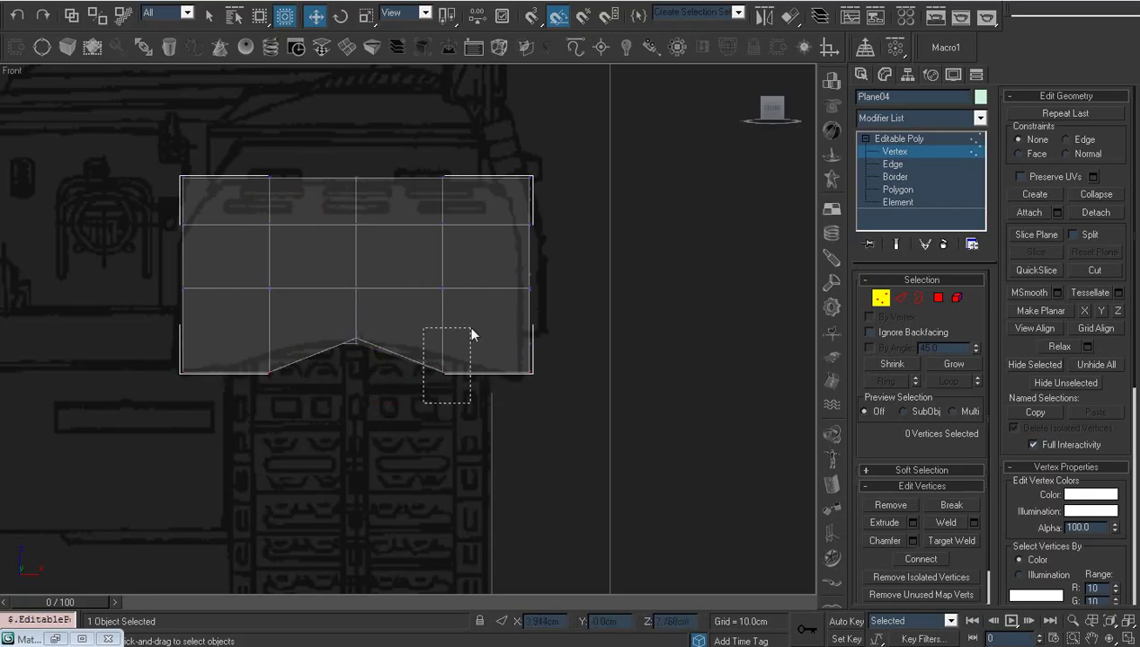
left_click_drag(290, 383, 252, 356, "ctrl")
left_click_drag(367, 318, 367, 304)
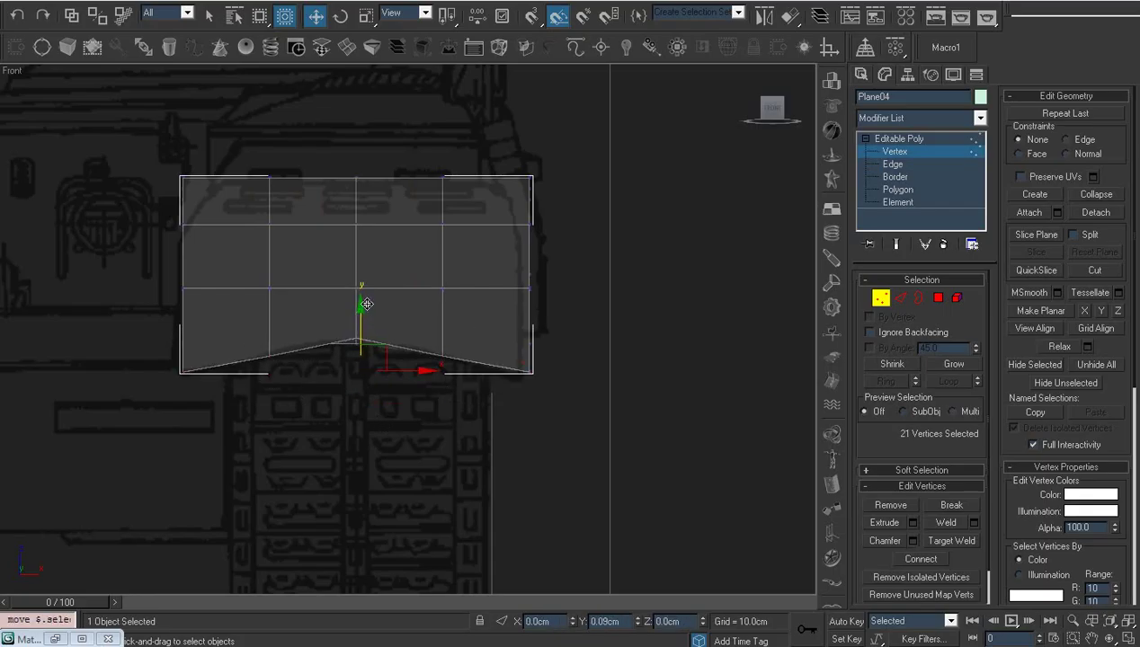
left_click(377, 473)
scroll(417, 481, "down", 3)
mouse_move(423, 401)
middle_mouse_down()
mouse_move(372, 435)
mouse_move(344, 420)
middle_mouse_up()
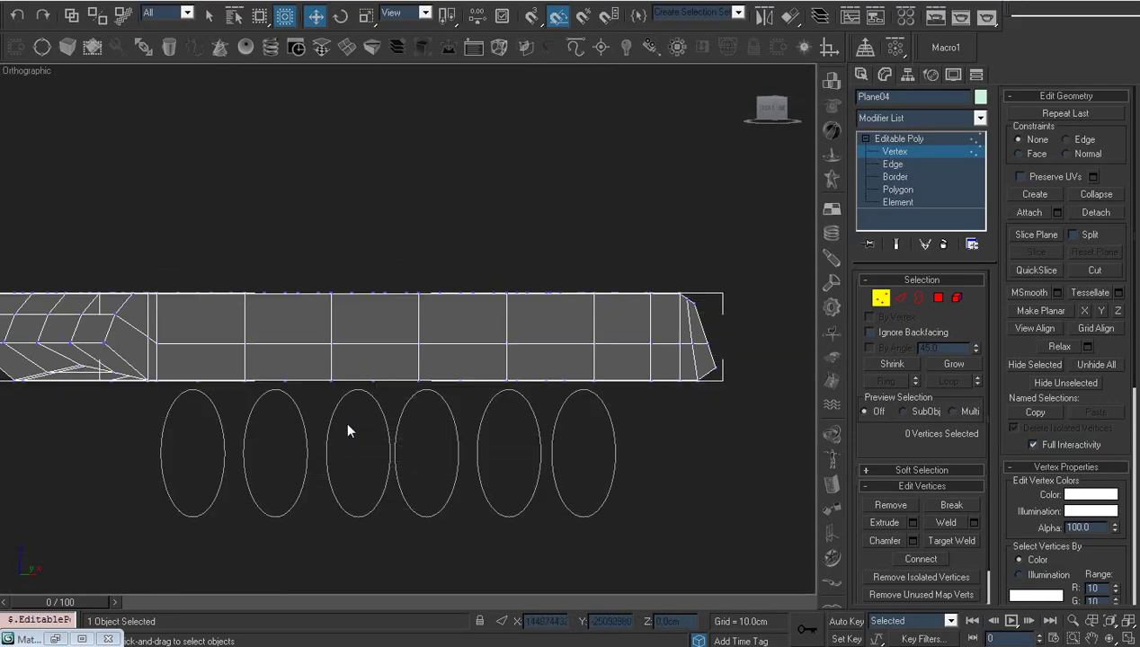
key("l")
key("z")
scroll(342, 420, "up", 2)
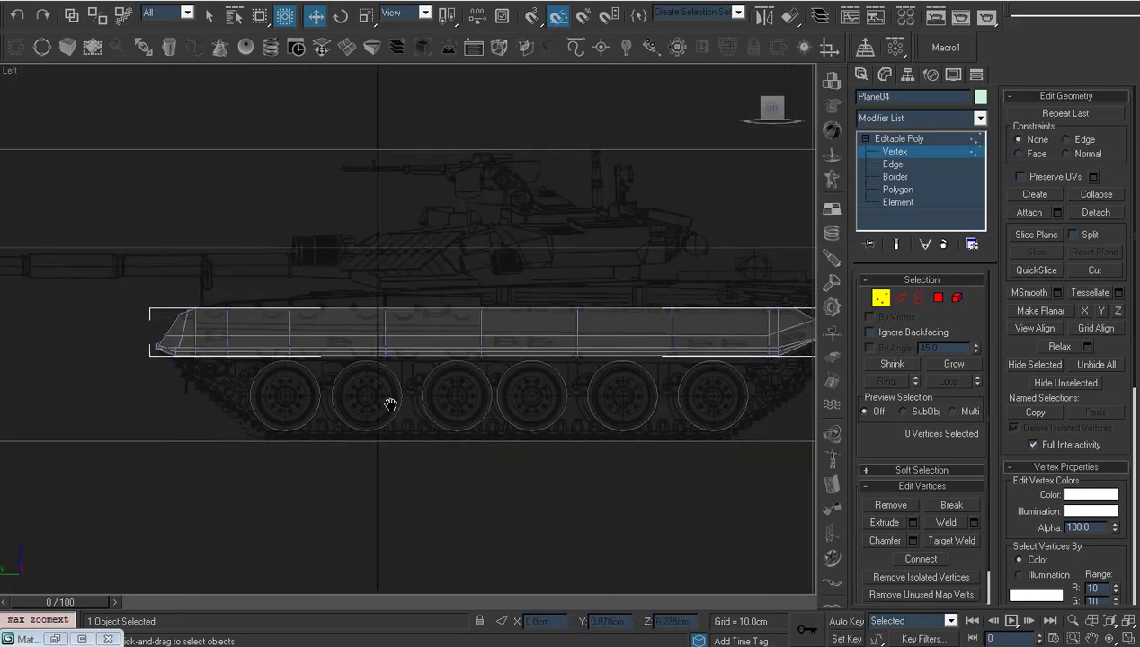
scroll(337, 359, "up", 5)
scroll(341, 368, "up", 2)
middle_click_drag(342, 368, 462, 432)
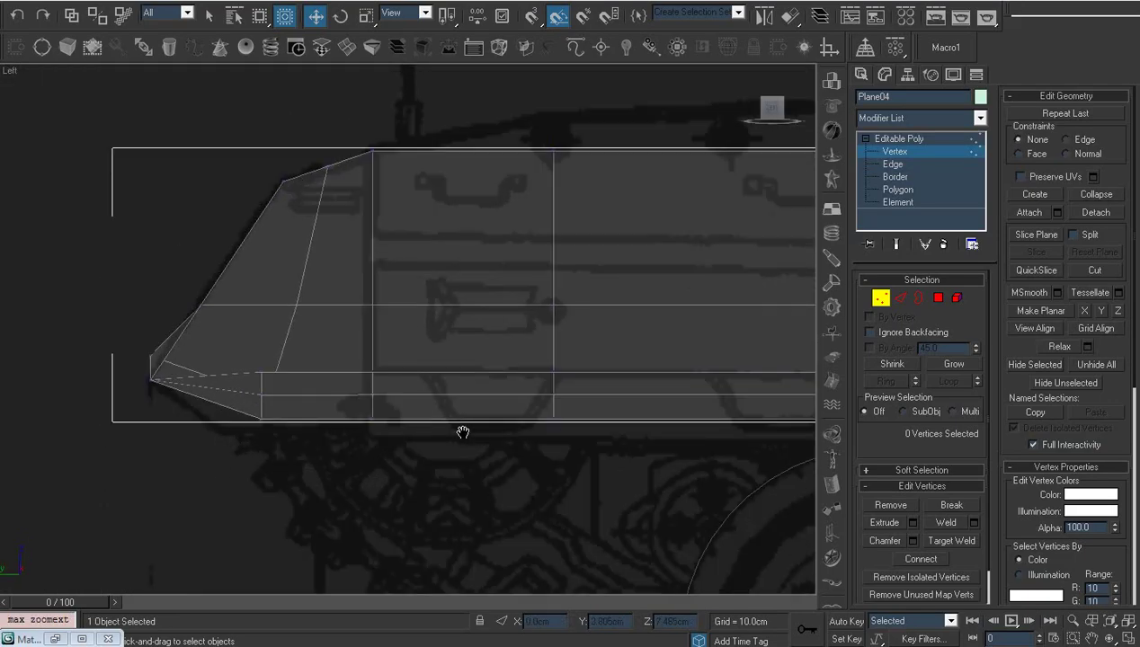
key("alt+x")
key("alt+x")
scroll(460, 429, "down", 3)
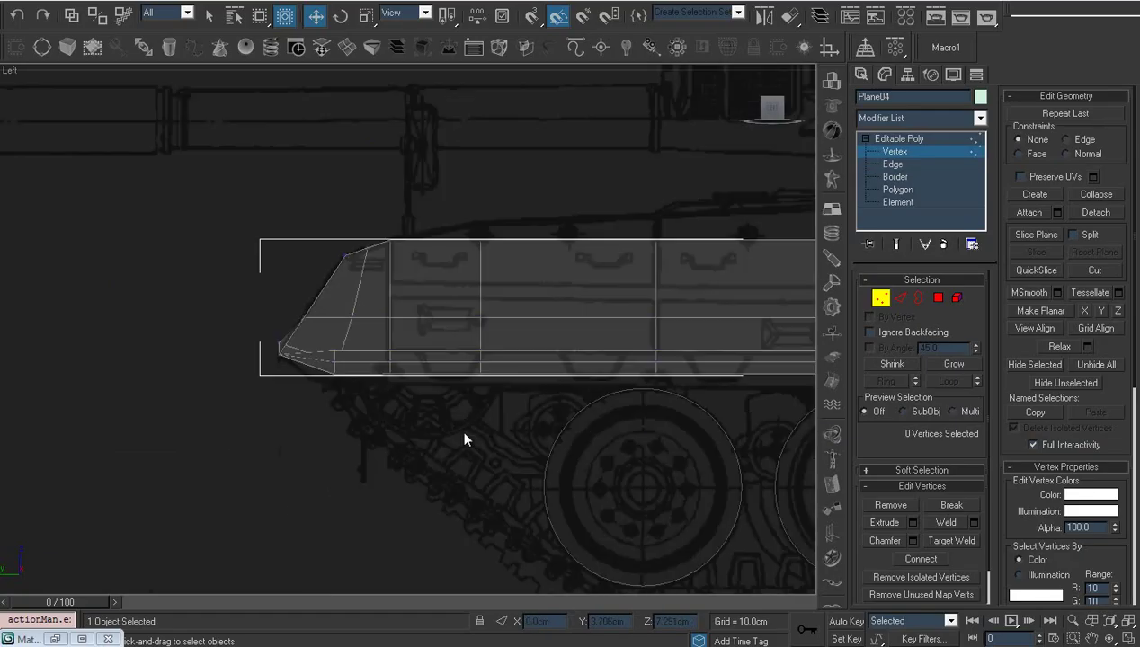
scroll(628, 446, "down", 2)
scroll(667, 459, "up", 2)
mouse_move(392, 455)
middle_mouse_down("alt")
mouse_move(397, 437)
mouse_move(382, 467)
mouse_move(432, 503)
mouse_move(377, 499)
mouse_move(580, 520)
middle_mouse_up("alt")
scroll(420, 517, "up", 2)
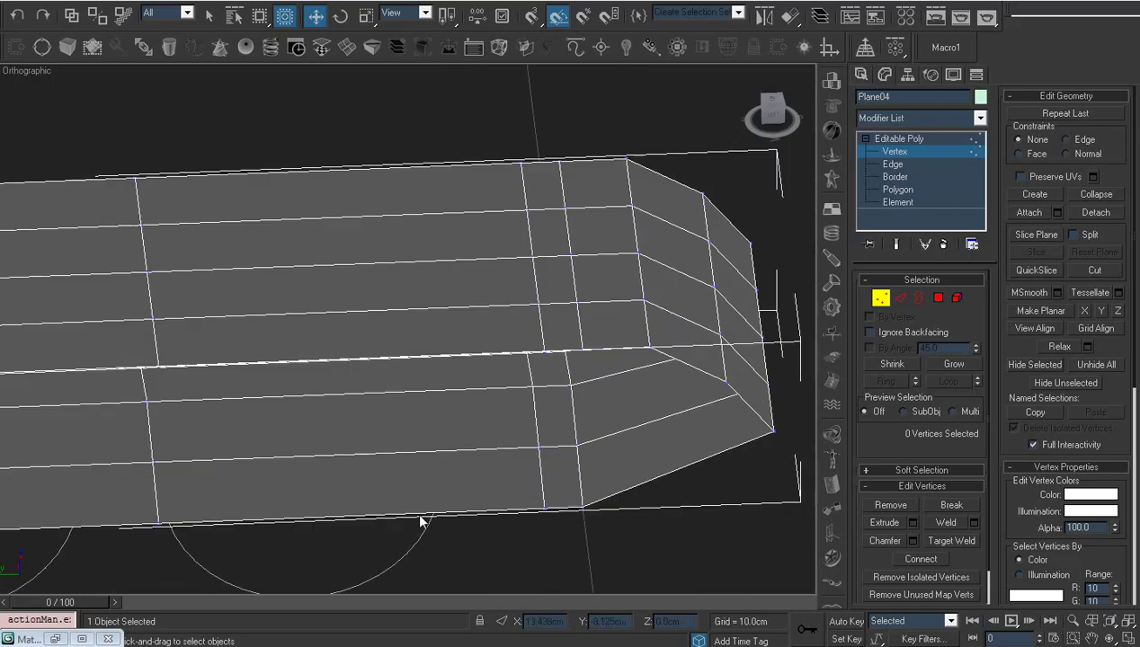
scroll(364, 415, "up", 2)
scroll(382, 416, "up", 1)
mouse_move(382, 416)
middle_mouse_down("alt")
mouse_move(395, 420)
mouse_move(399, 447)
middle_mouse_up("alt")
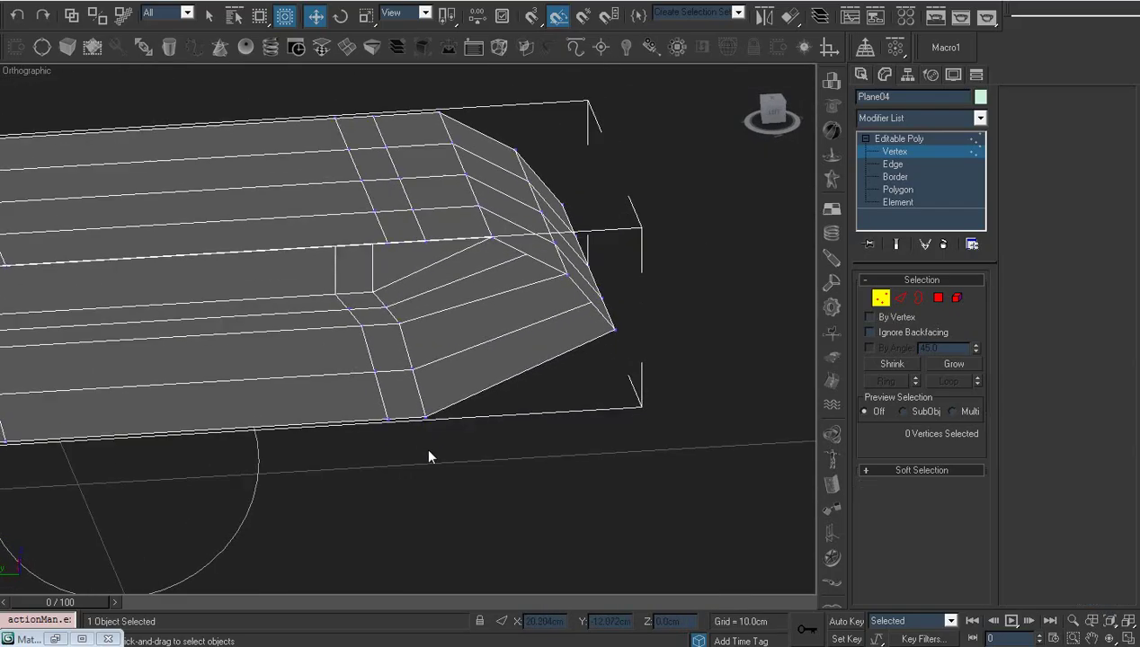
Delete the four front-bevel edges and their faces.
key("2")
left_click(485, 387)
left_click(485, 344, "ctrl")
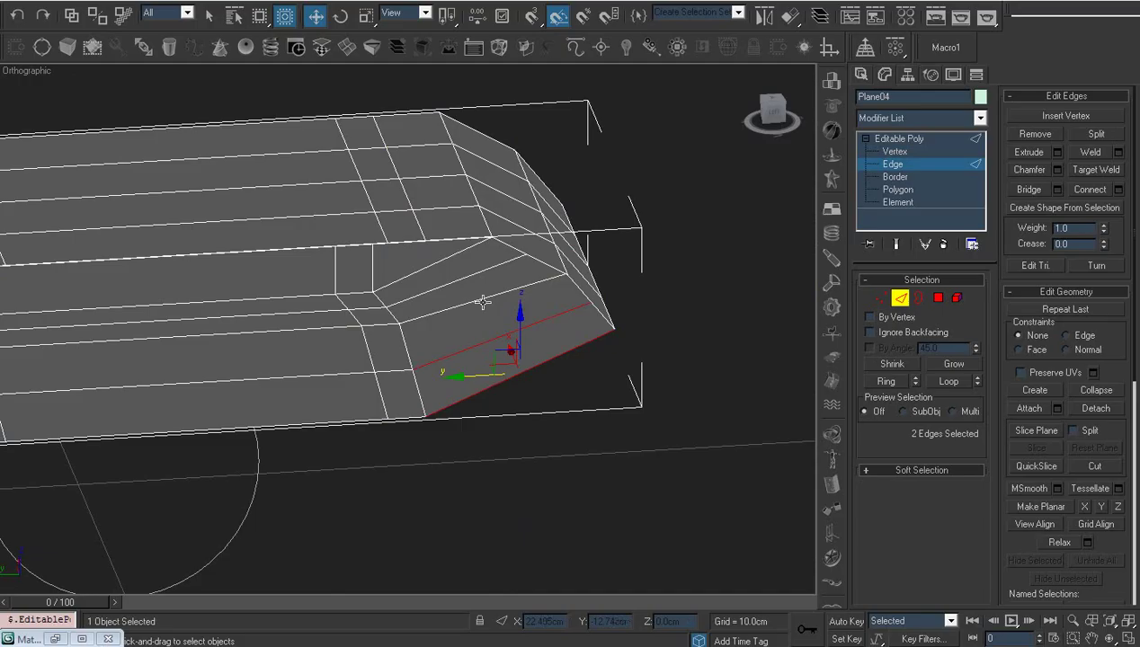
left_click(479, 300, "ctrl")
left_click(475, 276, "ctrl")
key("Delete")
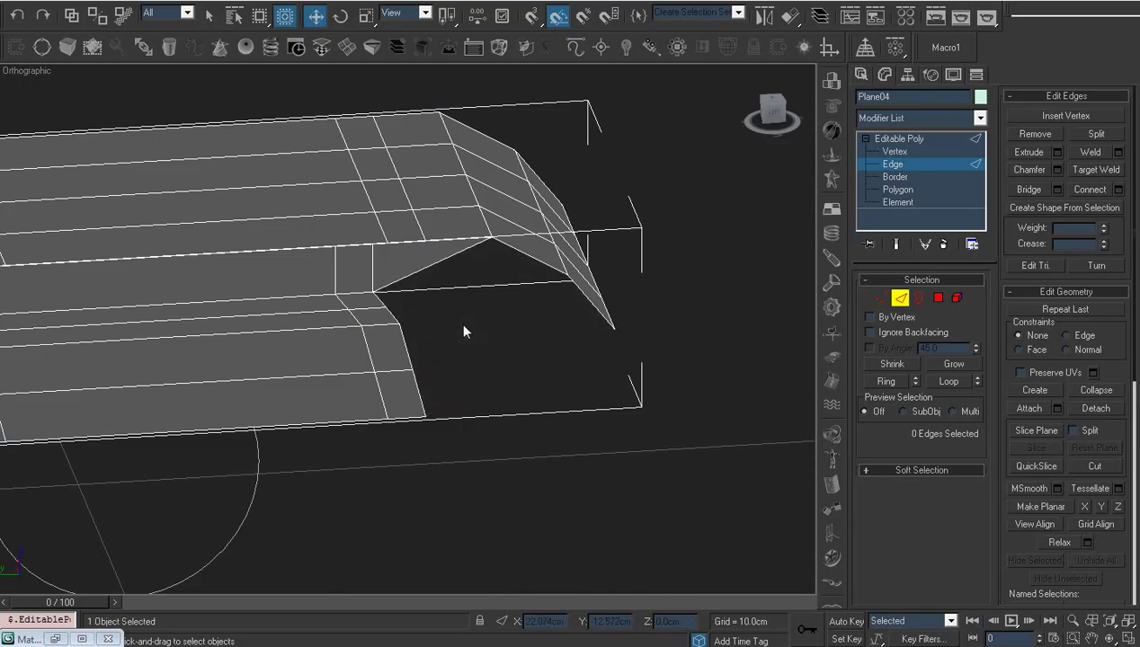
Delete four lower corner vertices at the plate's other chamfered end.
key("1")
left_click_drag(480, 458, 343, 304)
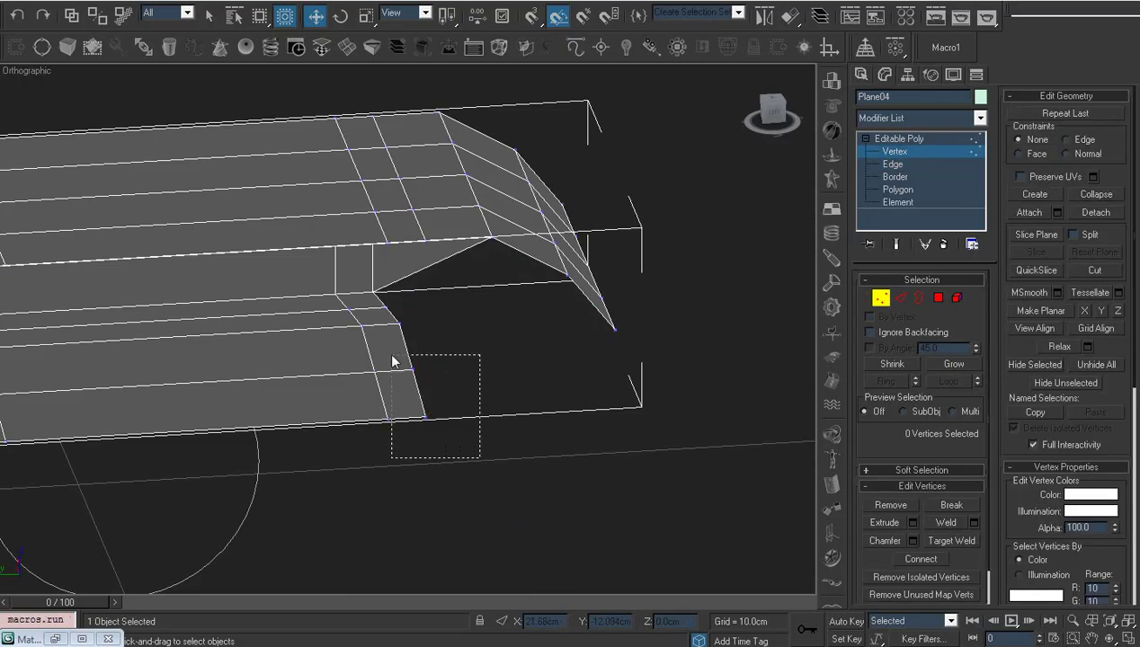
scroll(344, 396, "down", 2)
scroll(450, 404, "down", 2)
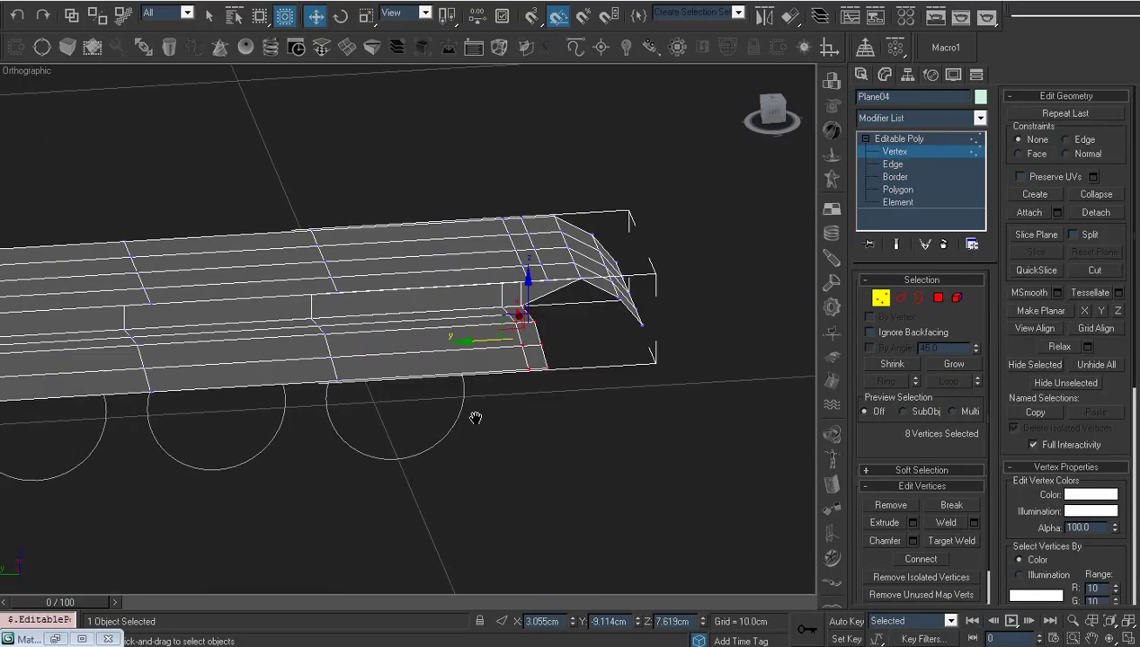
left_click(471, 414)
scroll(450, 420, "up", 1)
mouse_move(450, 420)
middle_mouse_down()
mouse_move(229, 416)
mouse_move(612, 416)
middle_mouse_up()
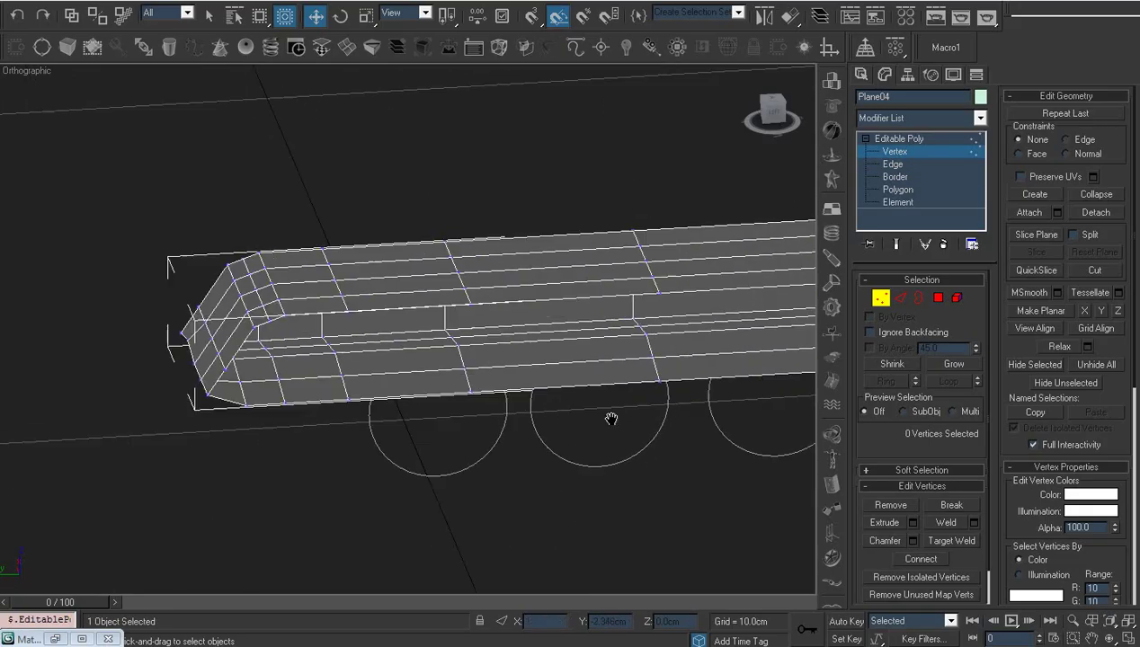
scroll(512, 420, "up", 3)
left_click_drag(189, 423, 243, 467)
middle_click_drag(362, 484, 313, 484, "alt")
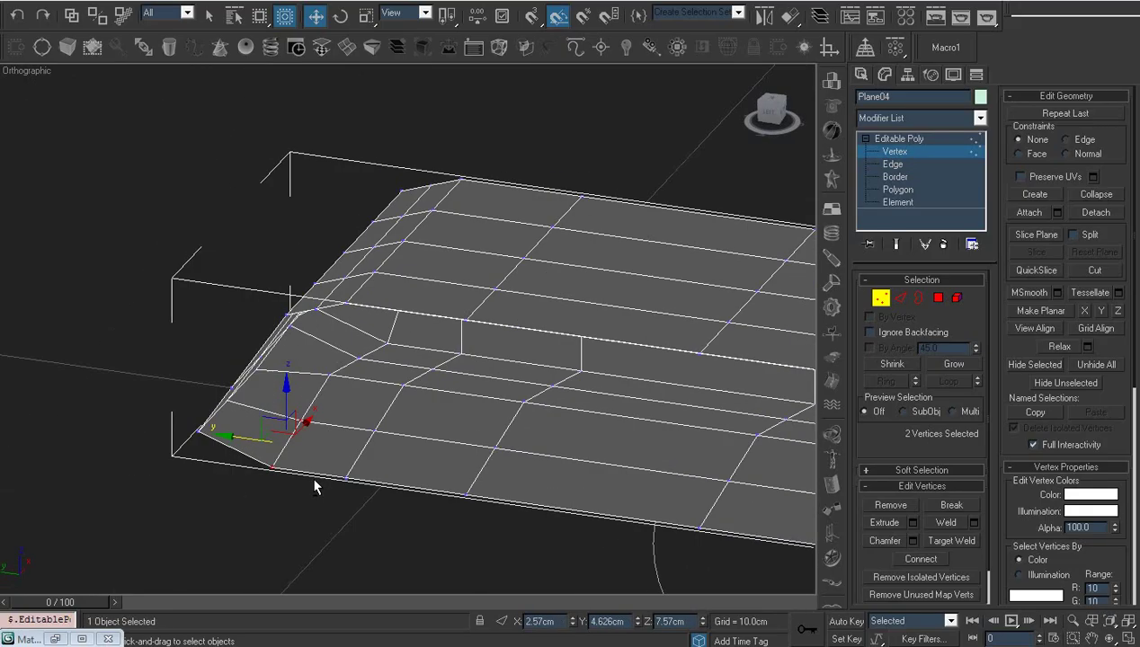
left_click_drag(368, 355, 322, 396, "ctrl")
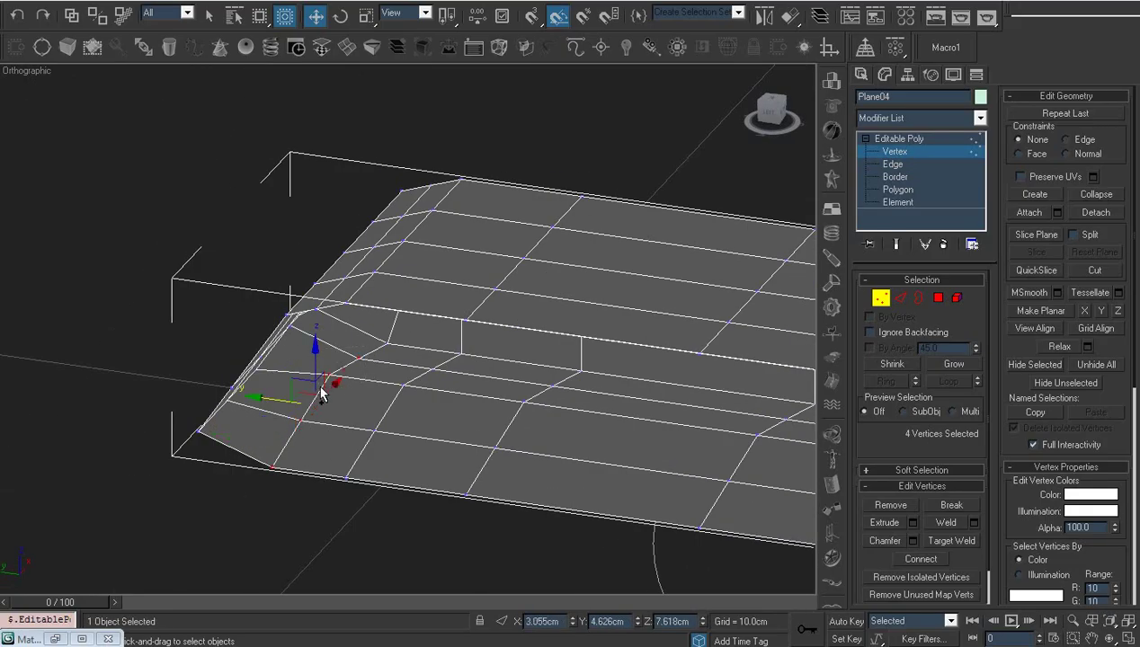
key("Delete")
Delete the long edge above the lower strip, detaching the strip.
key("2")
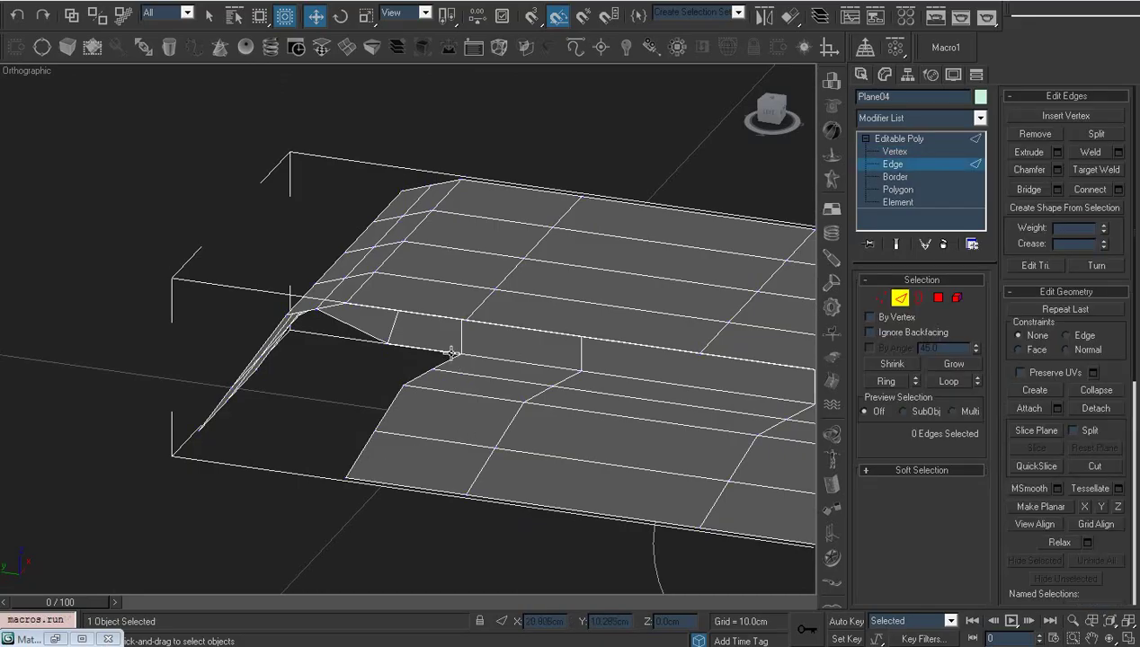
left_click(449, 361)
key("Delete")
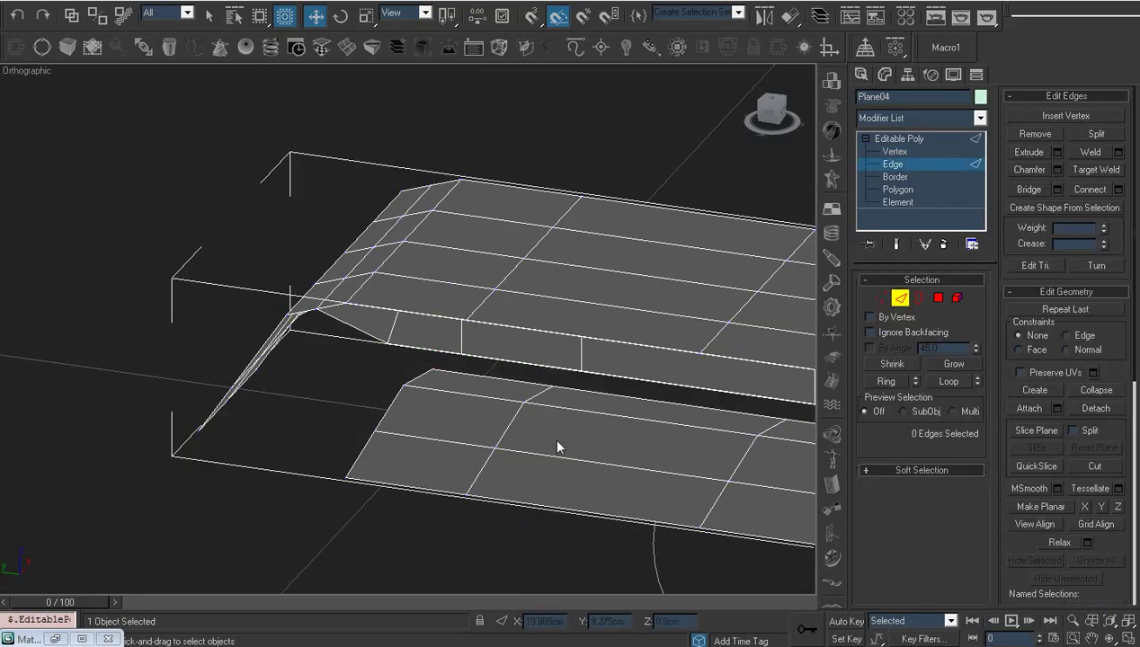
mouse_move(551, 435)
middle_mouse_down("alt")
mouse_move(594, 462)
mouse_move(391, 451)
middle_mouse_up("alt")
Delete the separated 18-polygon lower strip element and return to object level.
key("5")
left_click(458, 426)
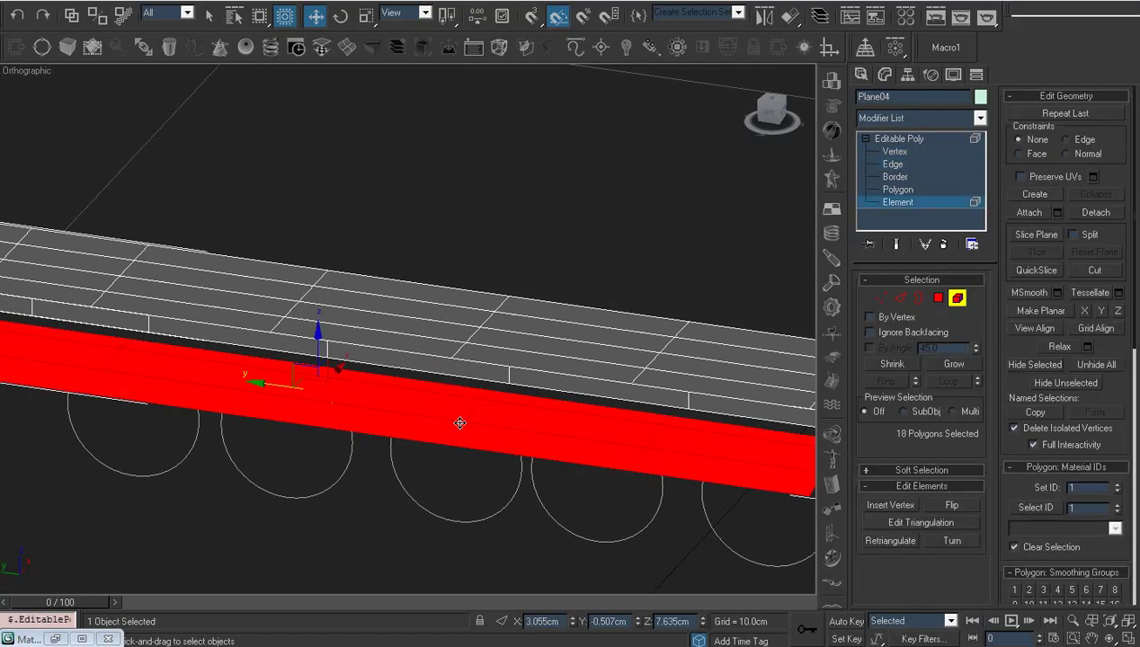
middle_click_drag(458, 420, 534, 435, "alt")
key("Delete")
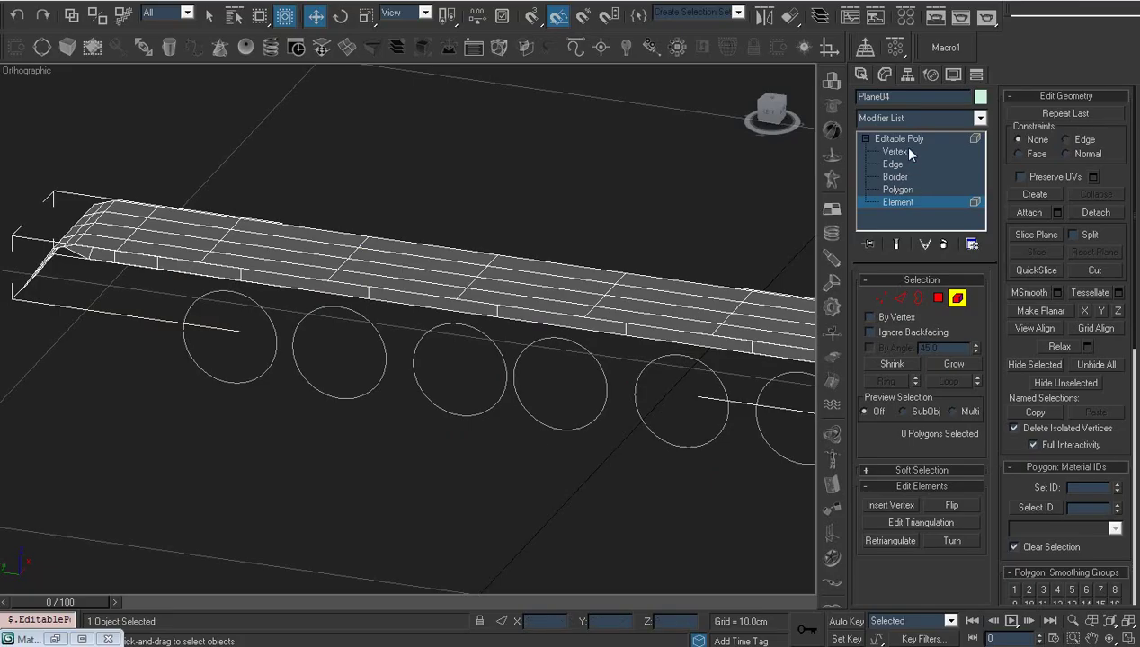
left_click(900, 141)
key("z")
mouse_move(445, 352)
middle_mouse_down("alt")
mouse_move(657, 331)
mouse_move(504, 416)
mouse_move(423, 373)
middle_mouse_up("alt")
scroll(433, 407, "up", 3)
scroll(491, 399, "down", 3)
Frame Plane04 above the road-wheel circles against the tank blueprint.
scroll(492, 393, "up", 4)
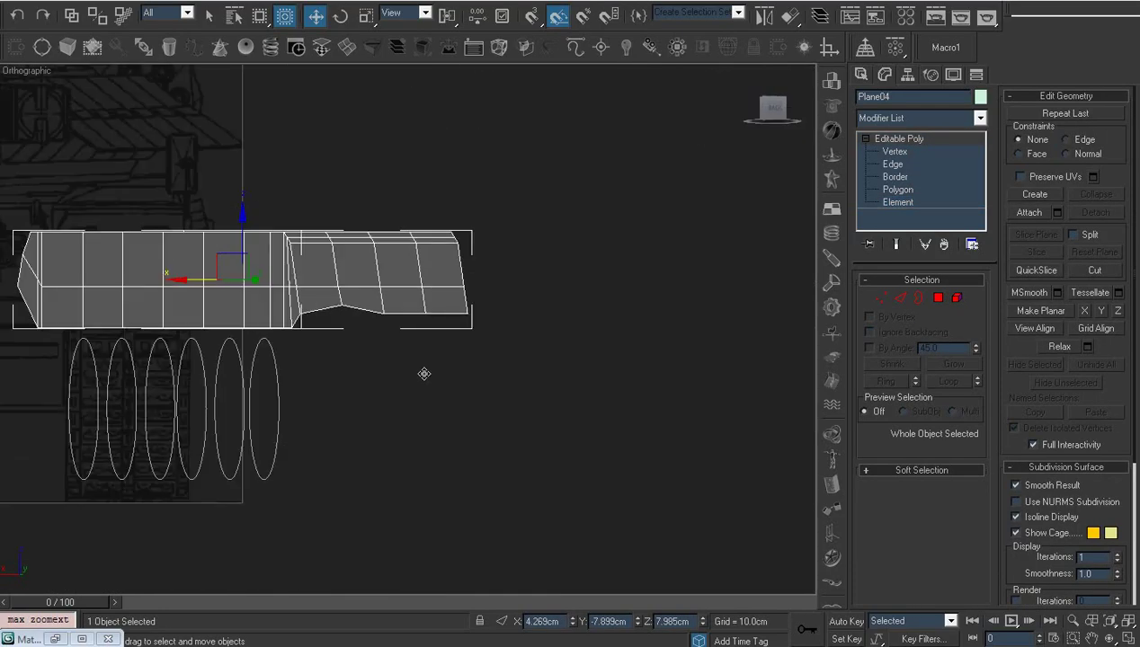
left_click(775, 109)
left_click(789, 107)
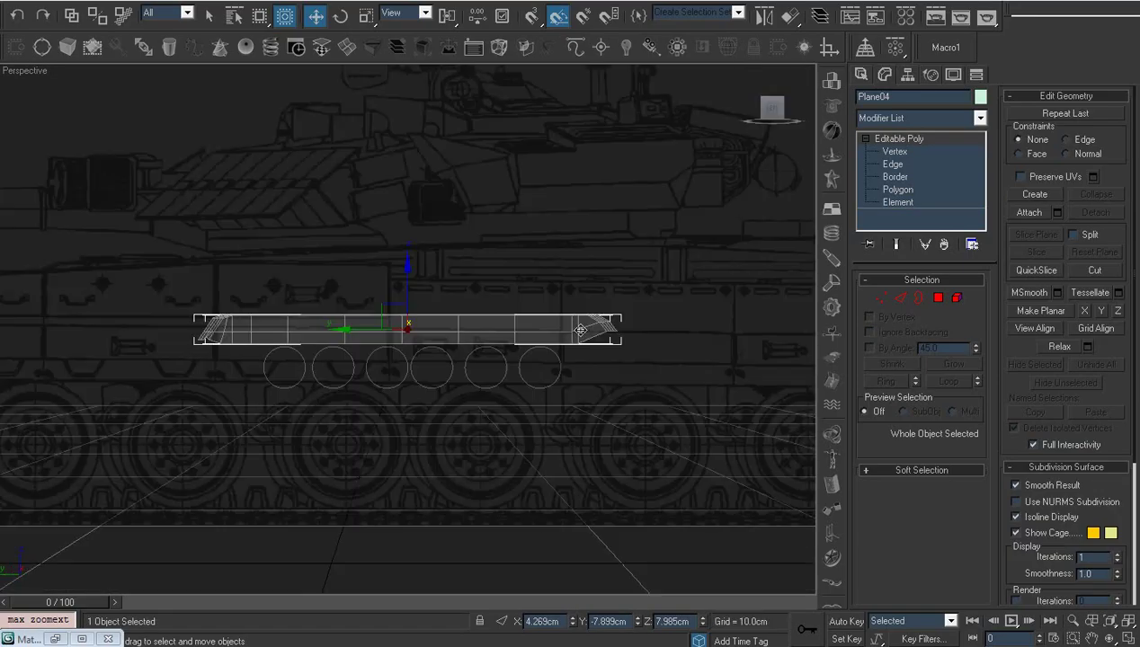
key("l")
key("z")
scroll(466, 416, "up", 3)
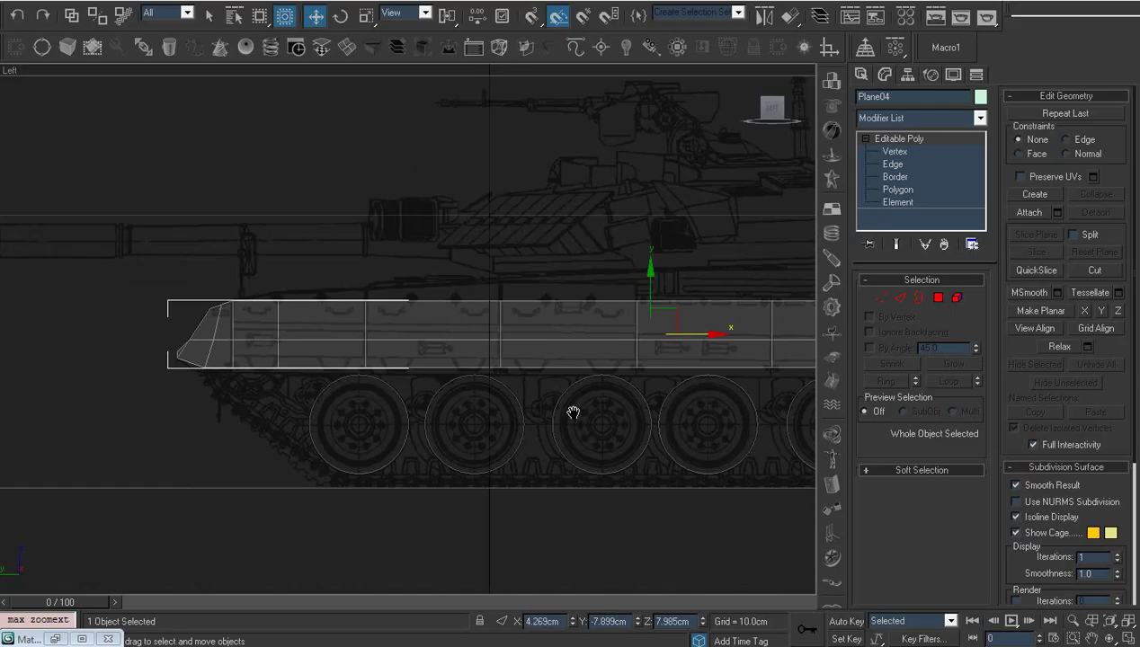
scroll(573, 413, "down", 3)
mouse_move(534, 402)
middle_mouse_down("alt")
mouse_move(576, 423)
mouse_move(474, 402)
middle_mouse_up("alt")
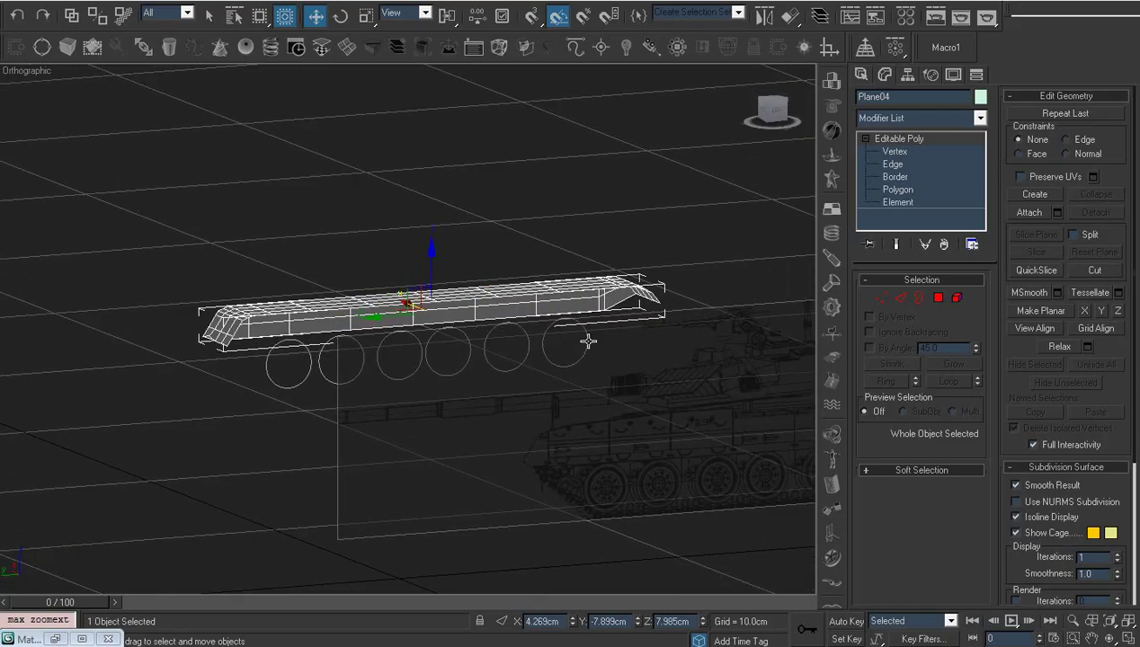
left_click(670, 259)
left_click(615, 298)
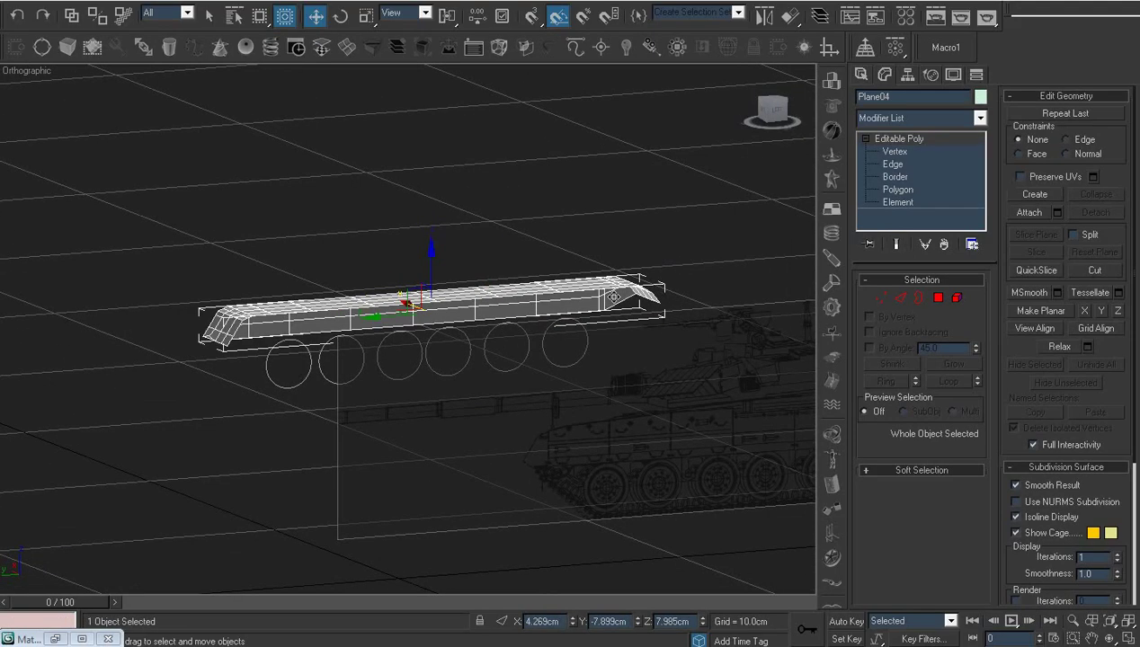
middle_click_drag(535, 382, 502, 365)
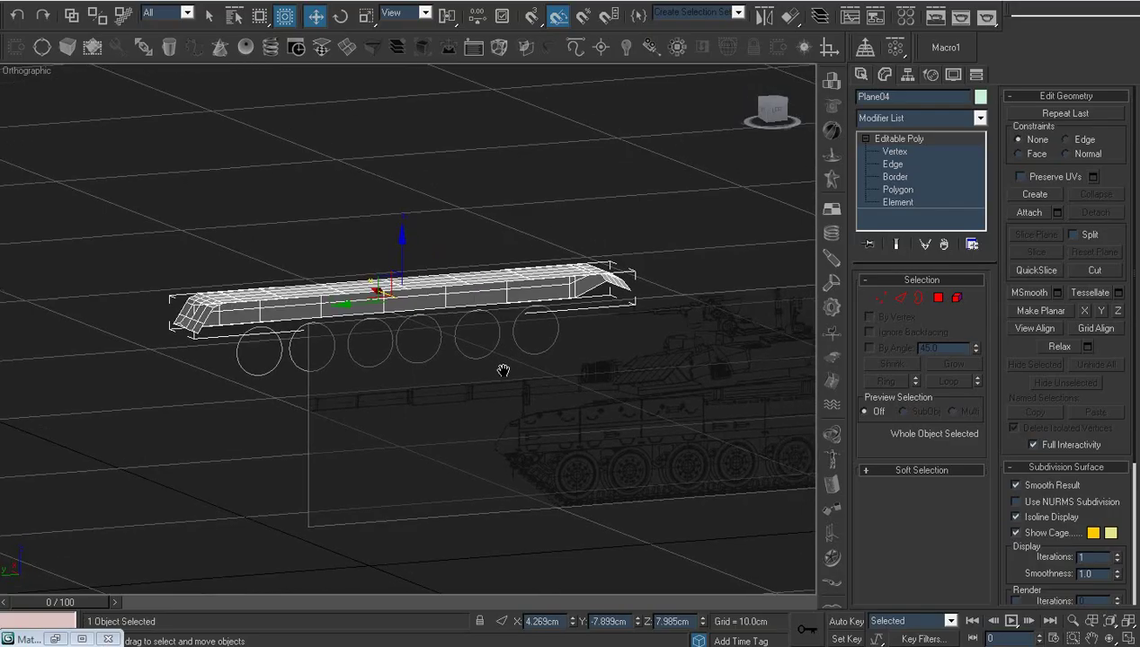
Mirror the side plate across X as an instance clone.
left_click(764, 18)
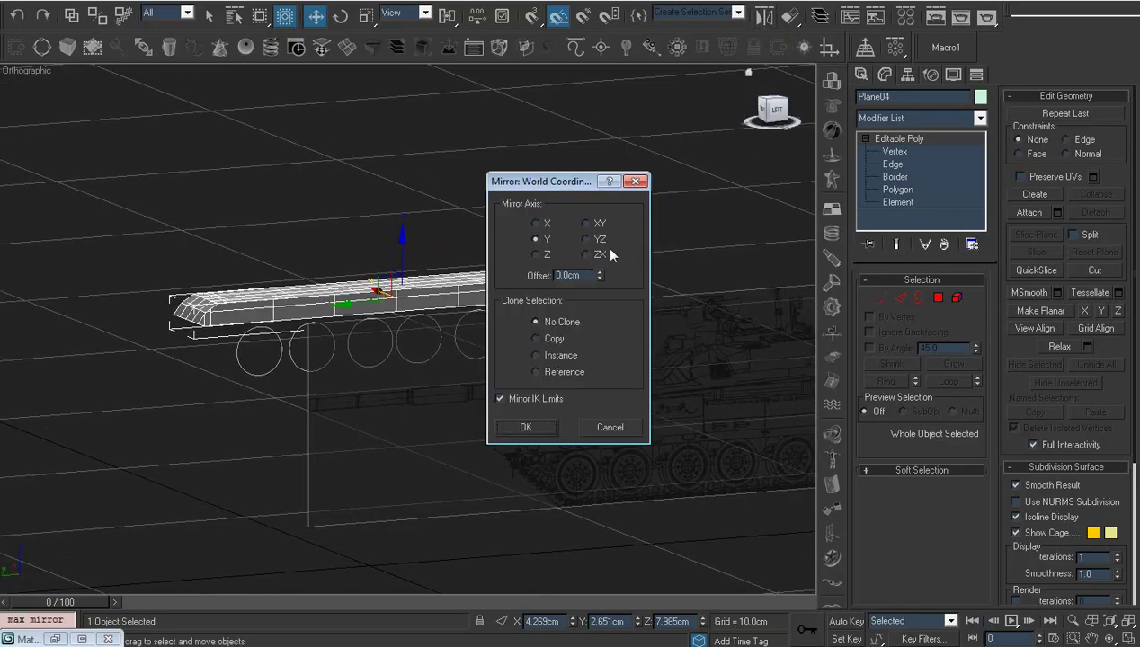
left_click(537, 224)
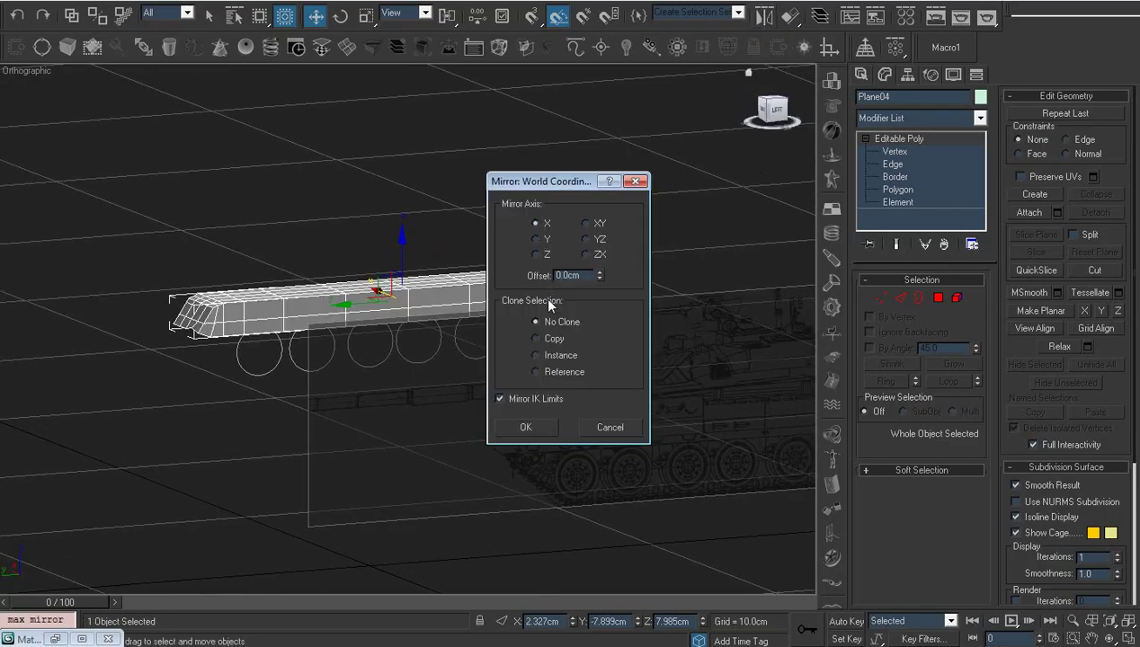
left_click(548, 356)
left_click(538, 420)
Move Plane05 to X 2.327 beside the left track in the Front view.
key("f")
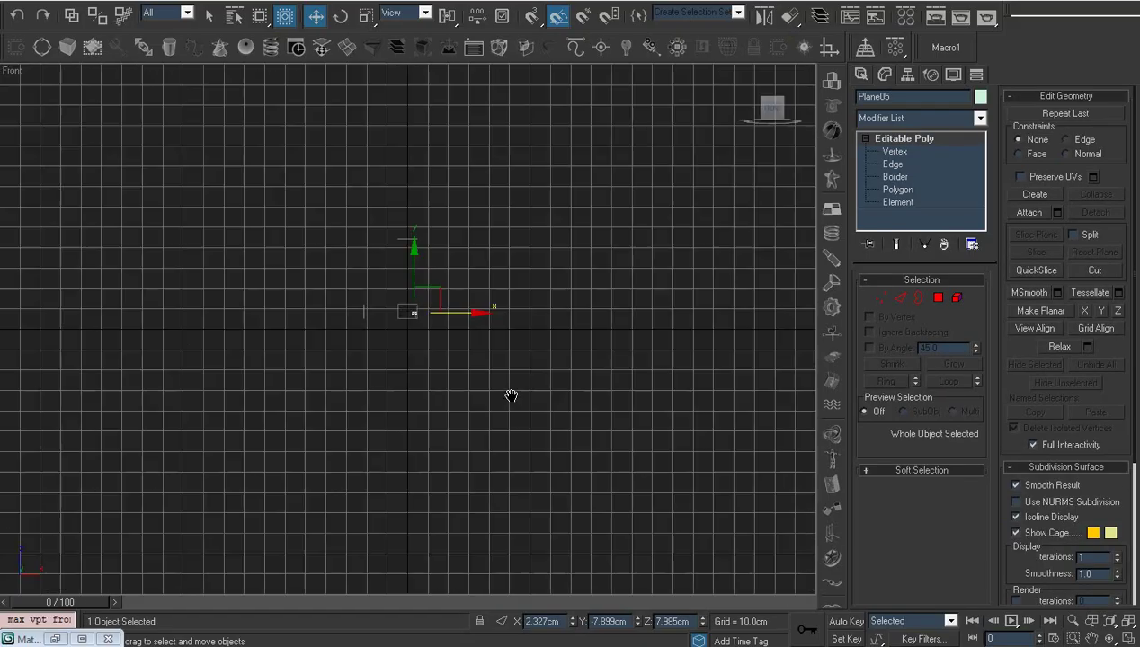
key("z")
scroll(510, 397, "down", 3)
scroll(515, 394, "down", 2)
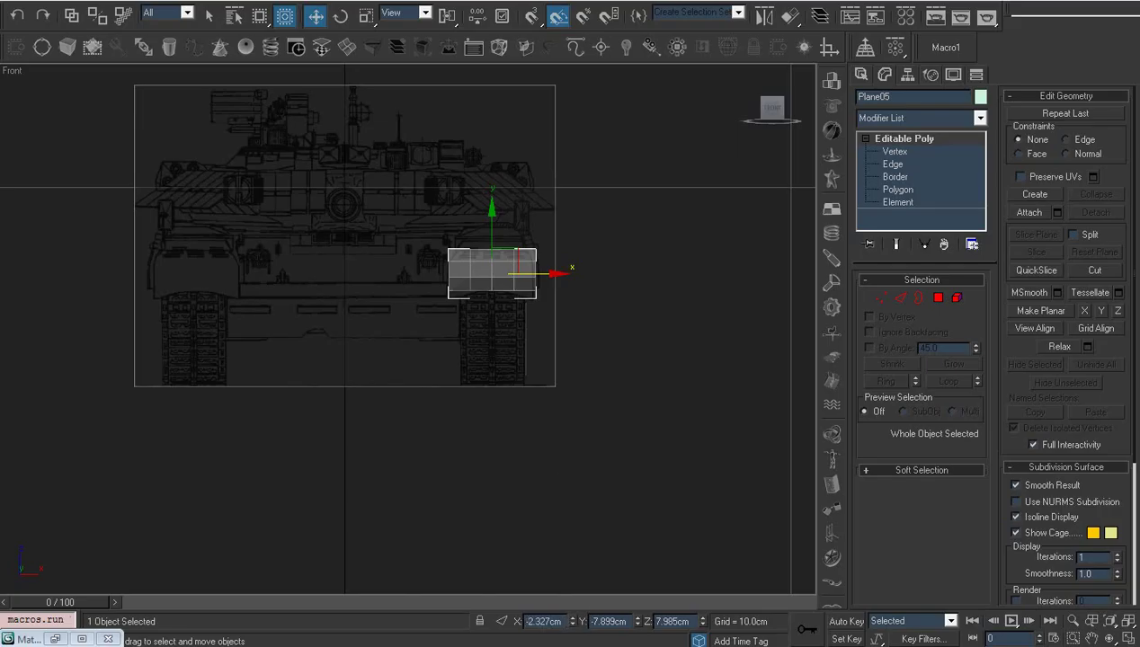
type("2.327")
key("Return")
scroll(723, 508, "up", 2)
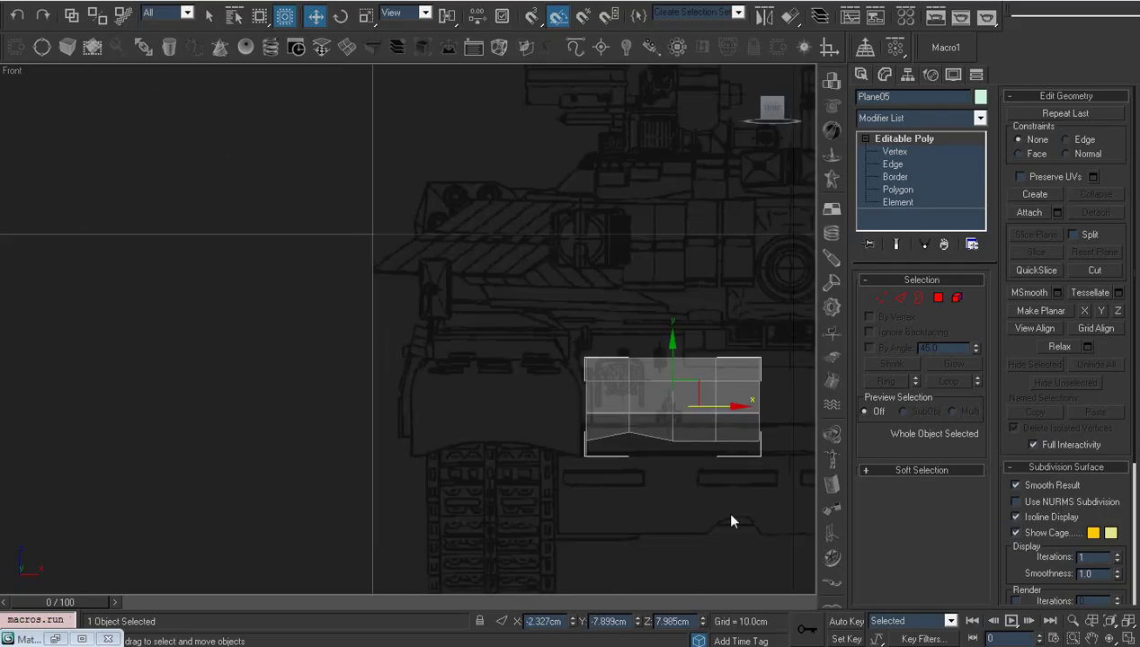
scroll(476, 376, "up", 1)
left_click_drag(489, 334, 290, 333)
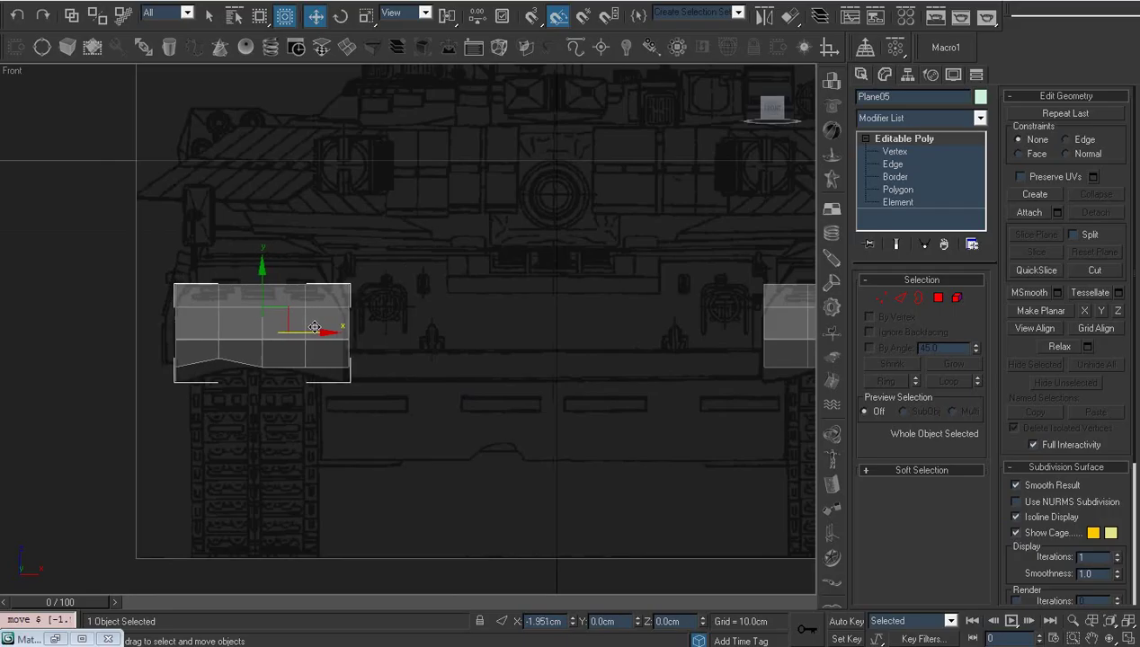
scroll(324, 350, "down", 1)
scroll(324, 350, "down", 2)
Check the mirrored plate in the Left view with the tank's front end visible.
key("l")
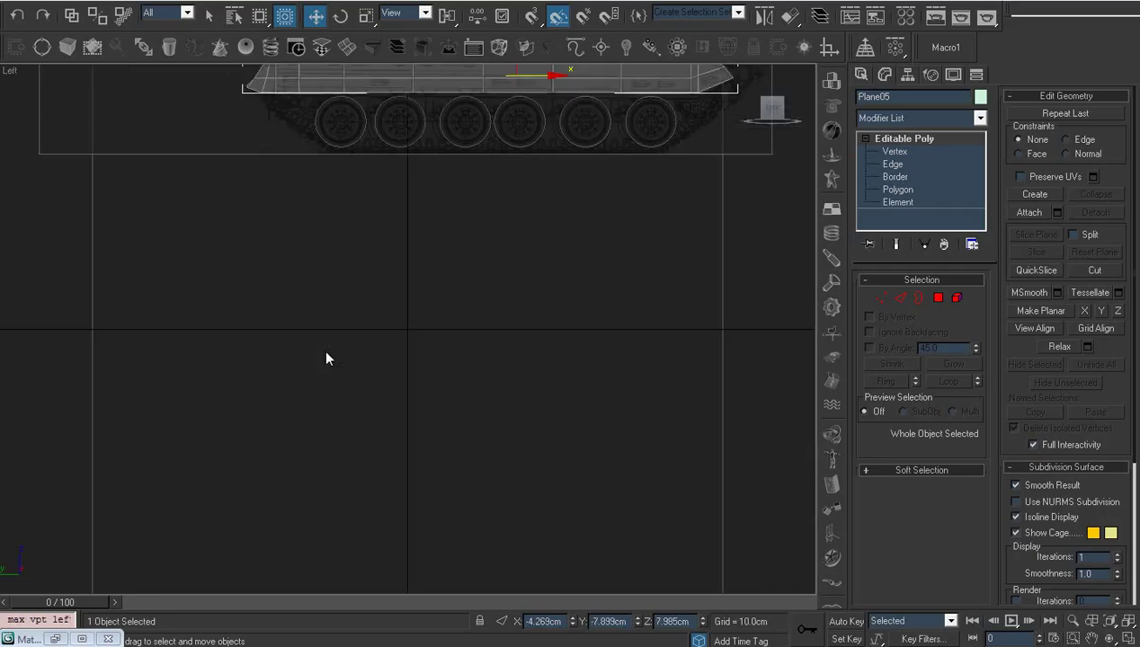
key("z")
scroll(153, 440, "up", 2)
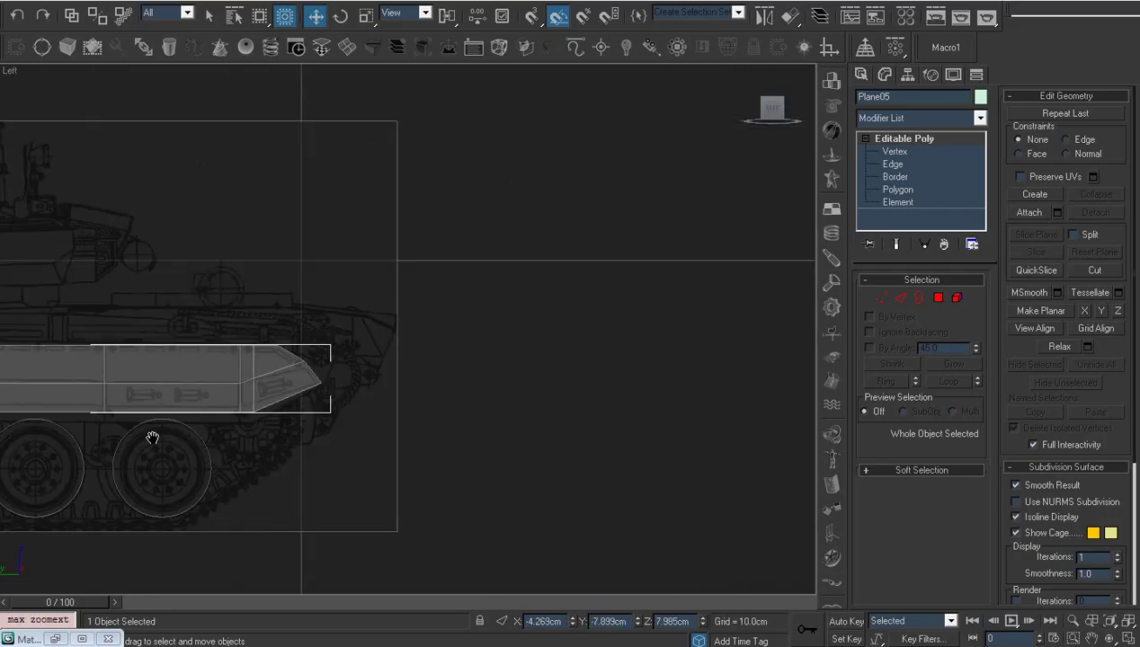
scroll(153, 446, "up", 1)
mouse_move(153, 446)
middle_mouse_down()
mouse_move(426, 390)
mouse_move(402, 413)
mouse_move(444, 452)
mouse_move(580, 409)
mouse_move(602, 425)
mouse_move(563, 415)
mouse_move(544, 446)
middle_mouse_up()
scroll(426, 392, "down", 1)
Open a side-on БМ «Оплот» tank photo from Google Images at full size, zoomed to actual size.
scroll(426, 392, "down", 3)
scroll(438, 395, "down", 1)
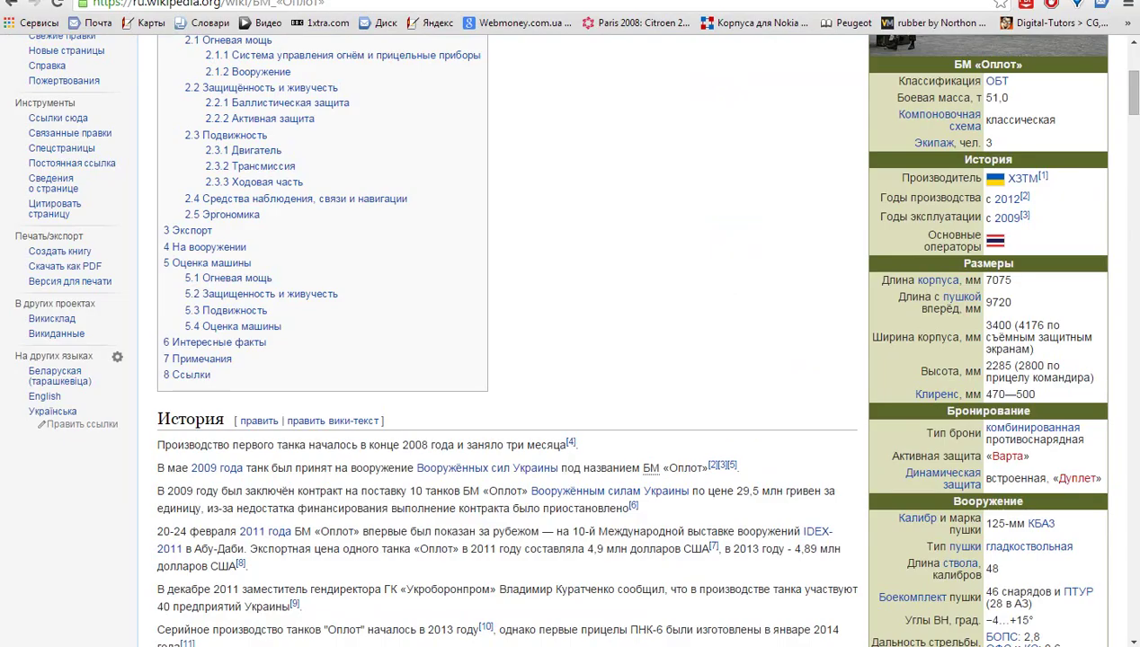
scroll(743, 274, "up", 4)
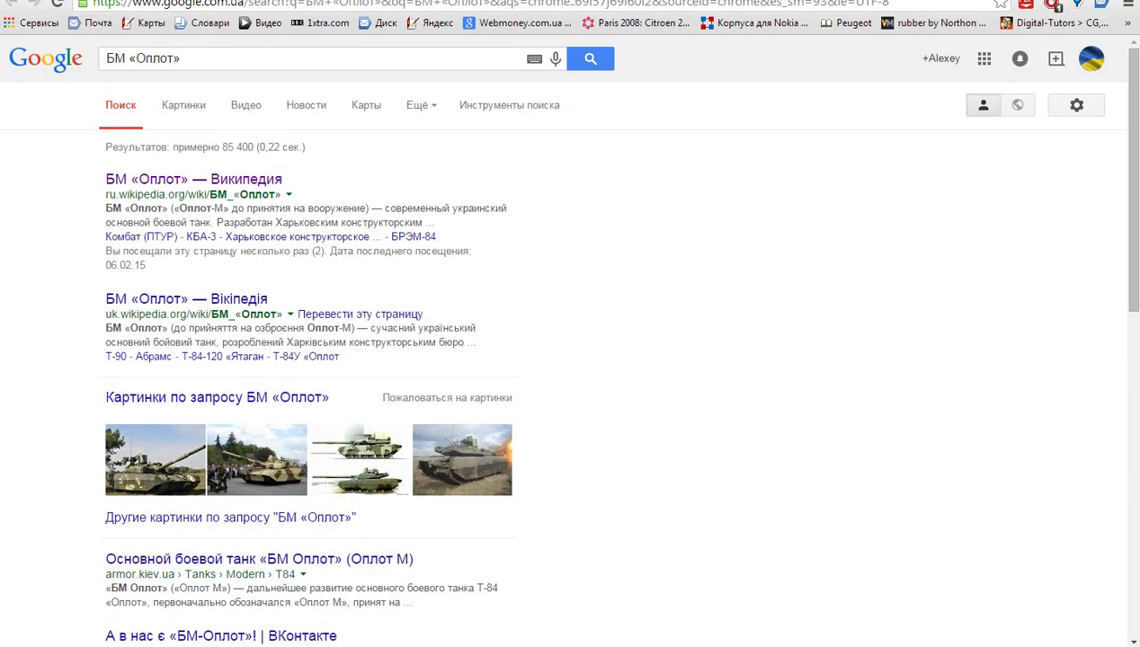
scroll(333, 257, "down", 2)
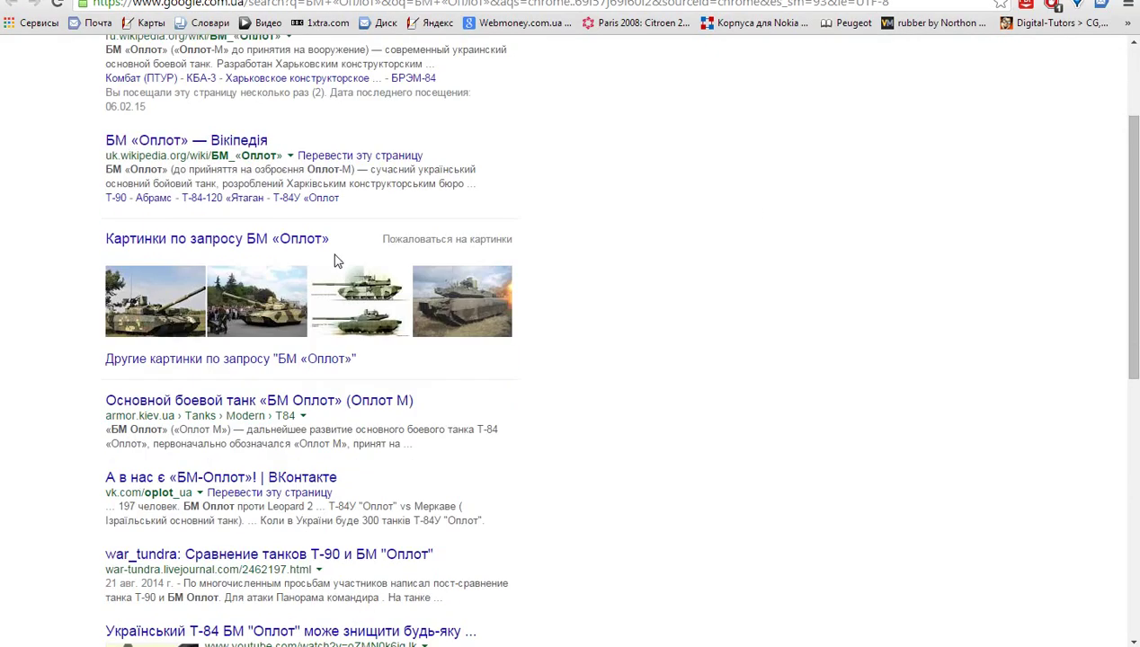
scroll(315, 241, "up", 2)
left_click(198, 114)
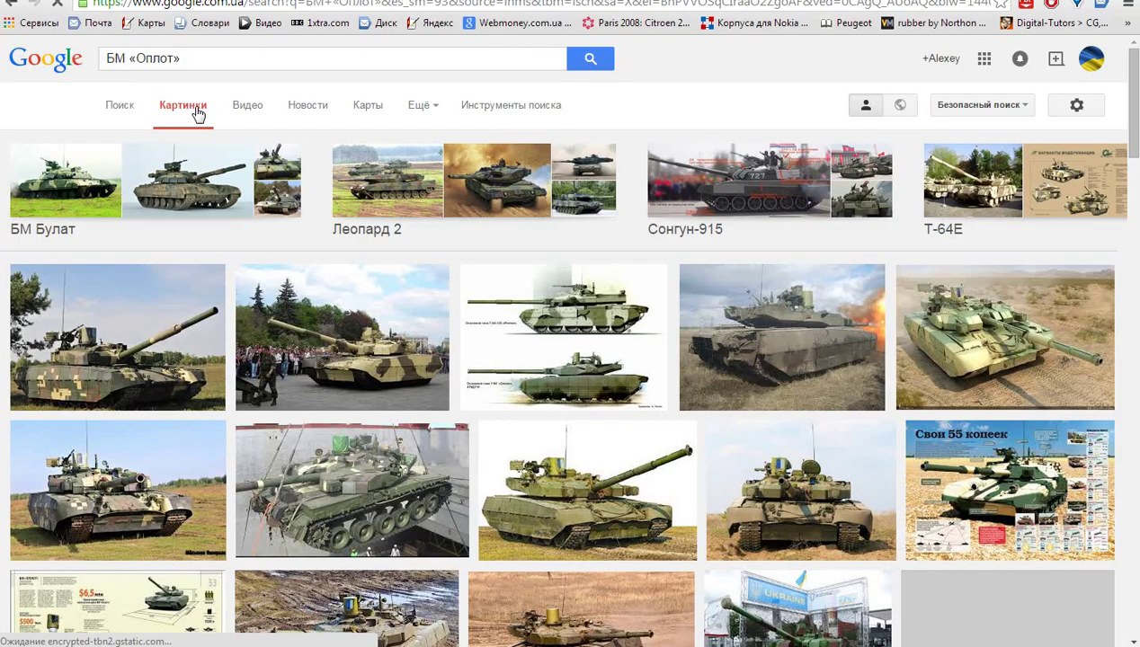
left_click(632, 487)
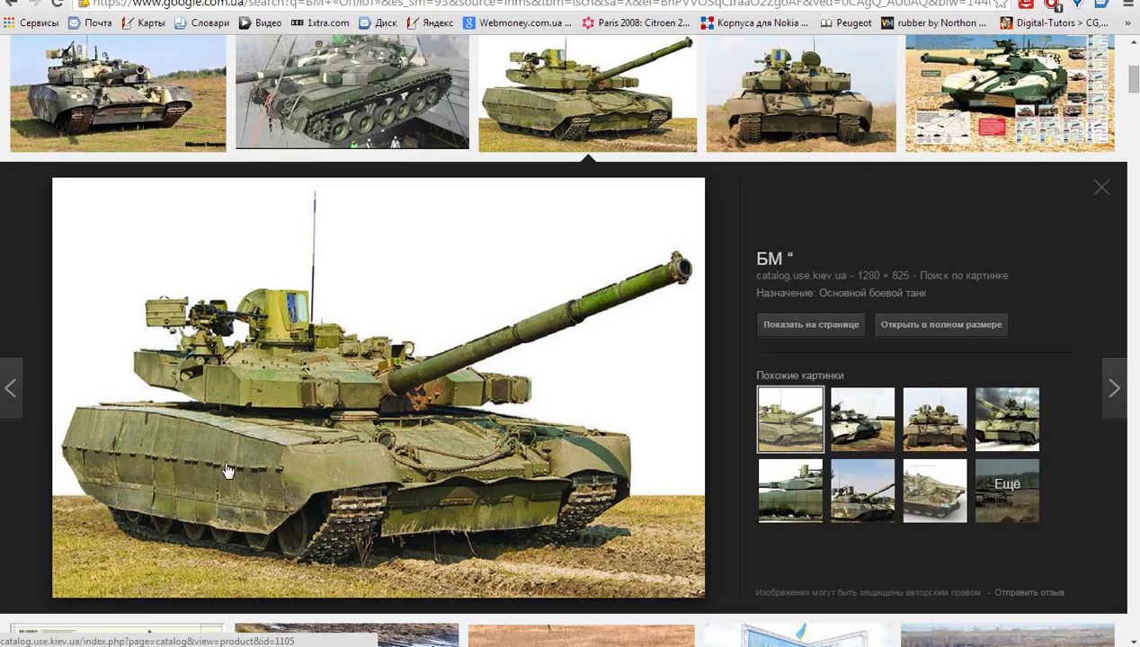
left_click(960, 326)
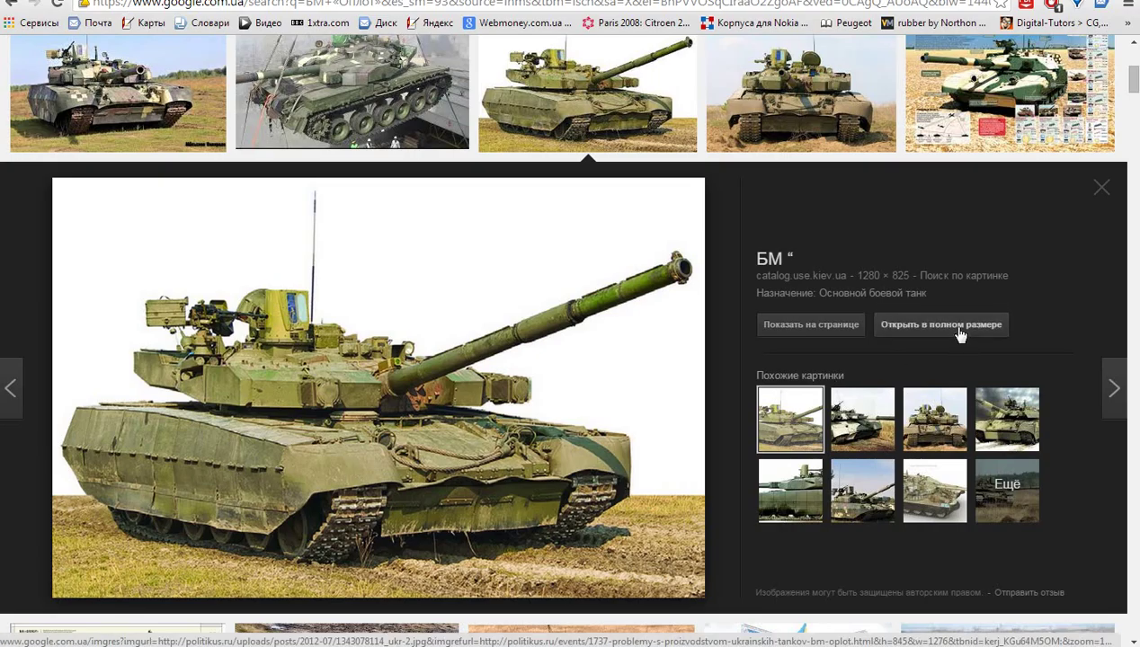
left_click(338, 472)
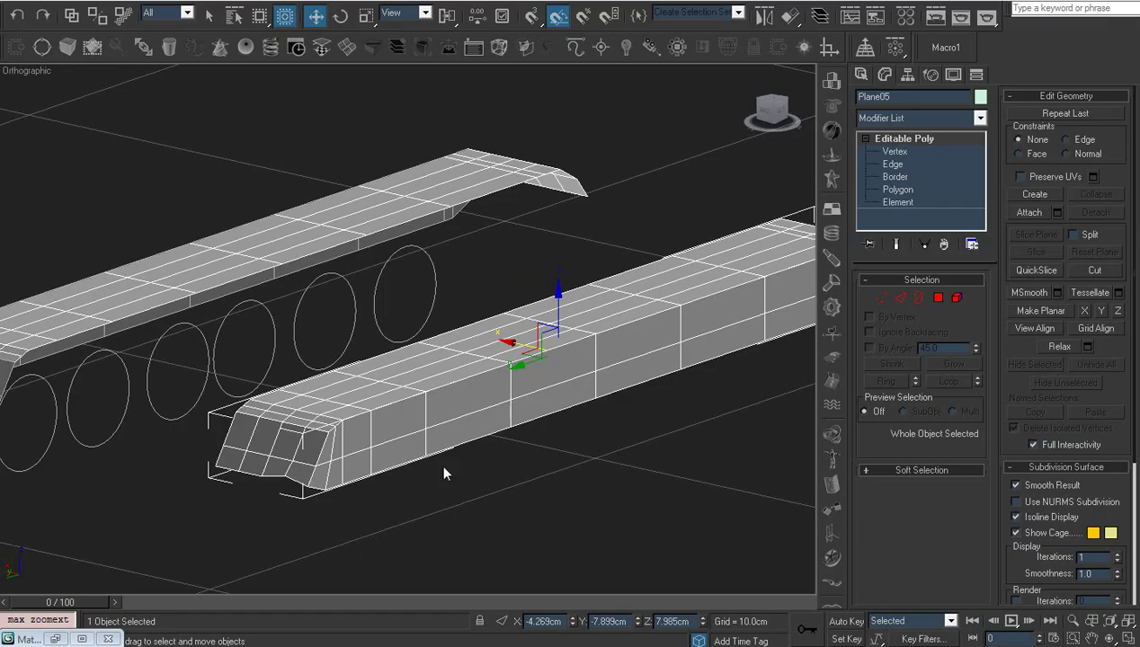
Orbit, then frame both side plates in the Front view against the blueprint.
middle_click_drag(439, 462, 404, 424, "alt")
key("f")
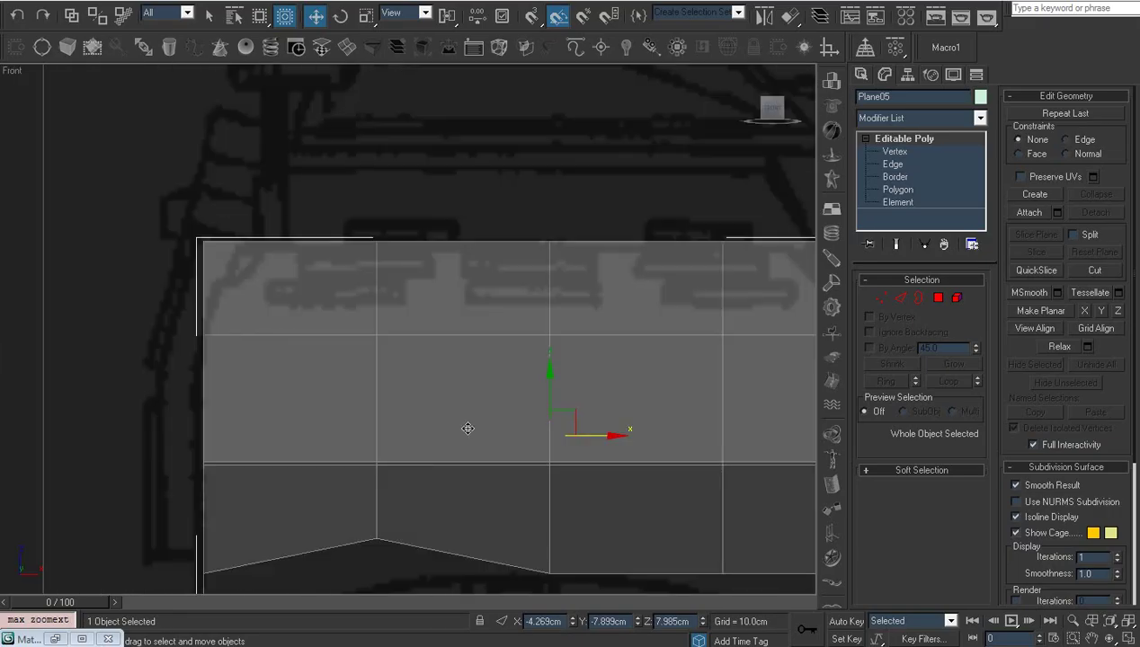
scroll(466, 427, "down", 2)
scroll(544, 450, "down", 3)
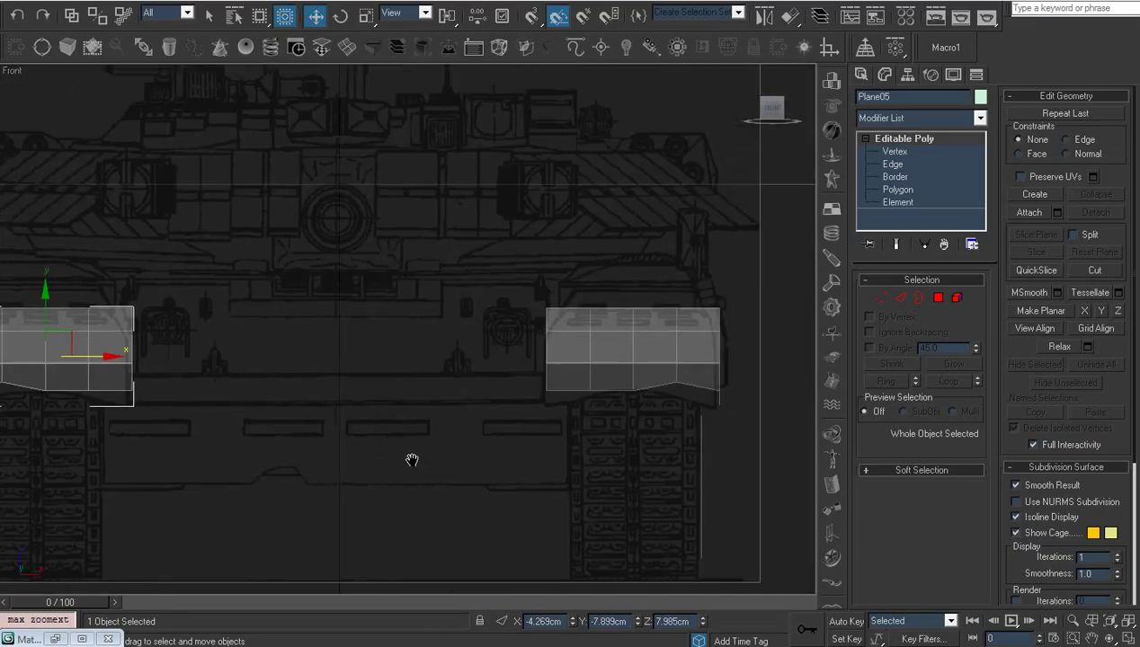
middle_click_drag(407, 458, 407, 461)
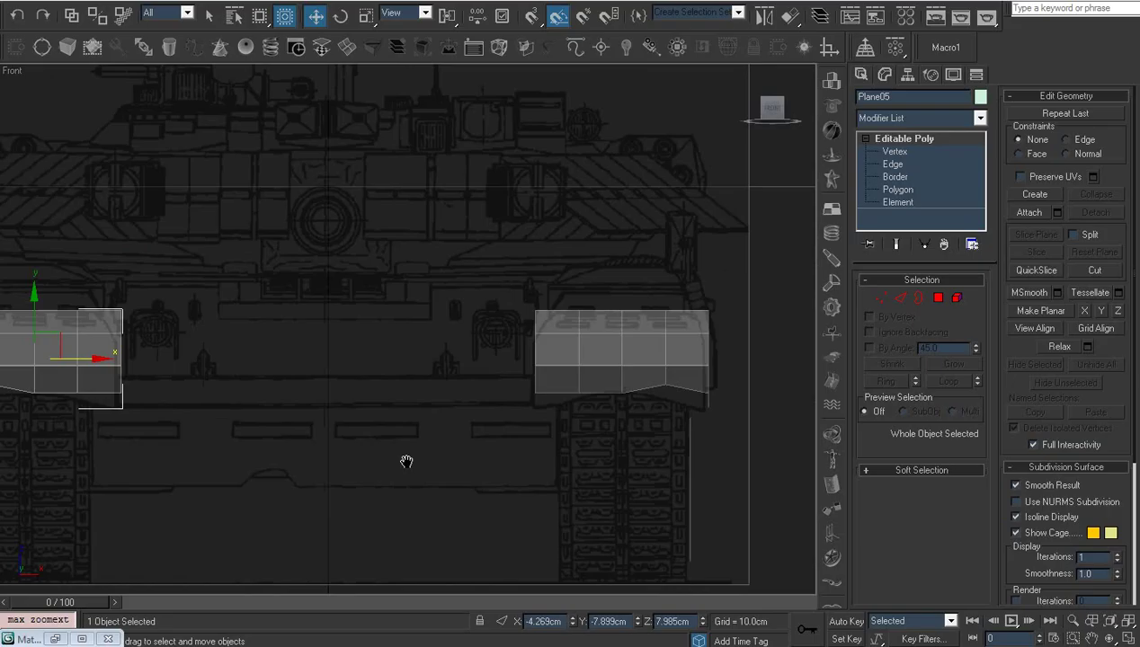
Compare the plates from the Back view, return to Front, and start saving the scene.
key("v")
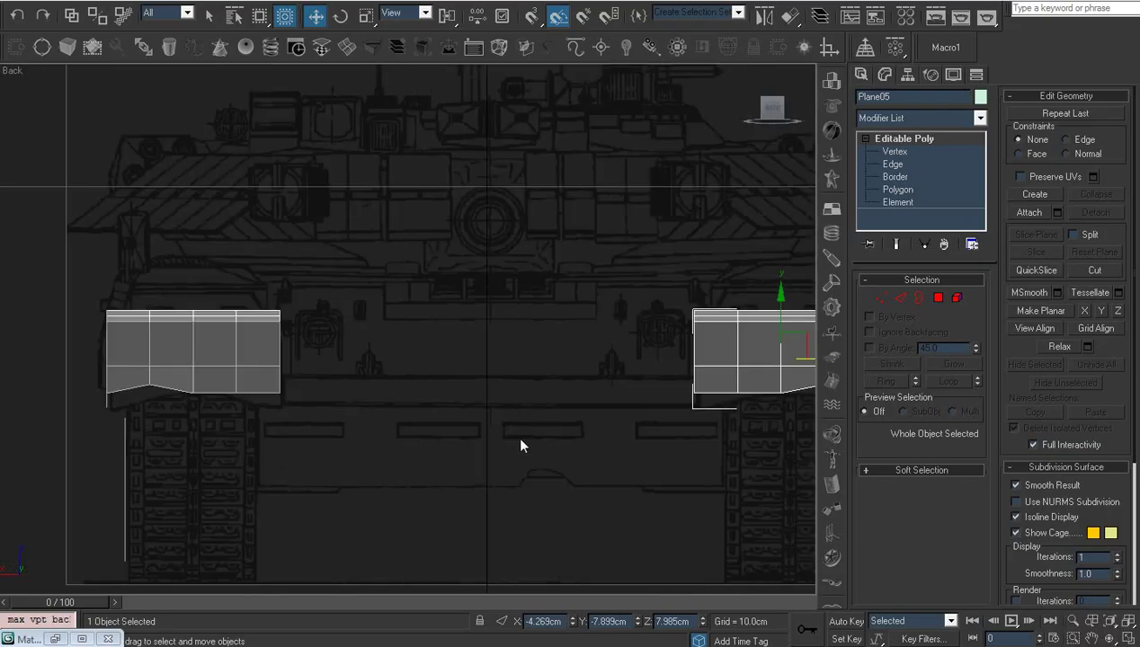
middle_click_drag(521, 444, 445, 459)
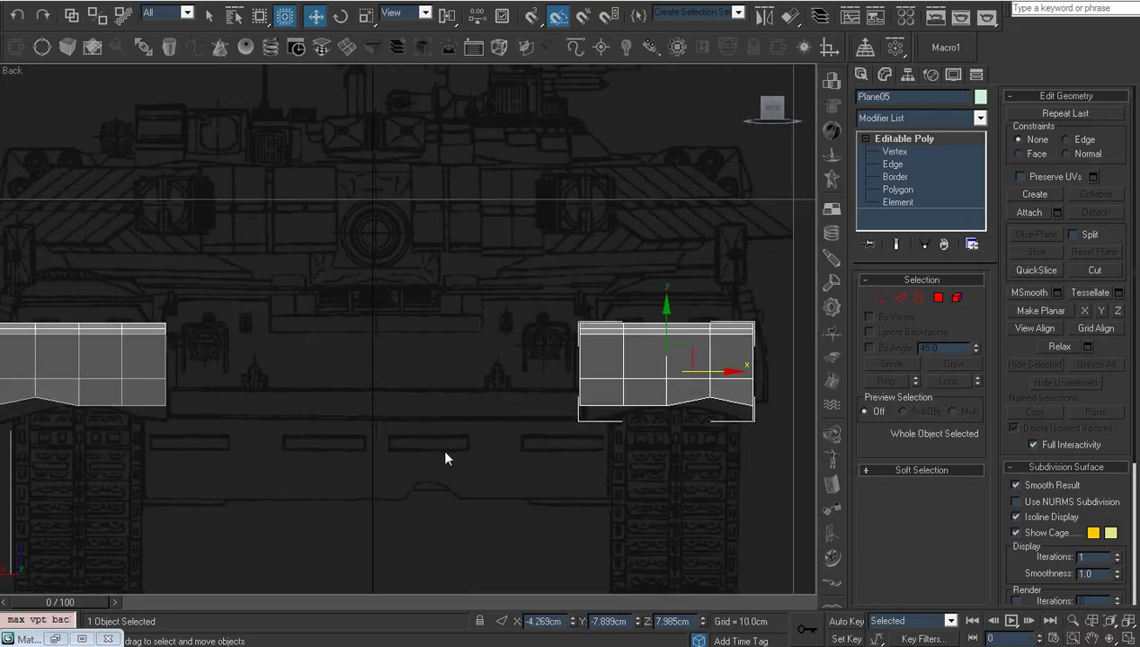
key("f")
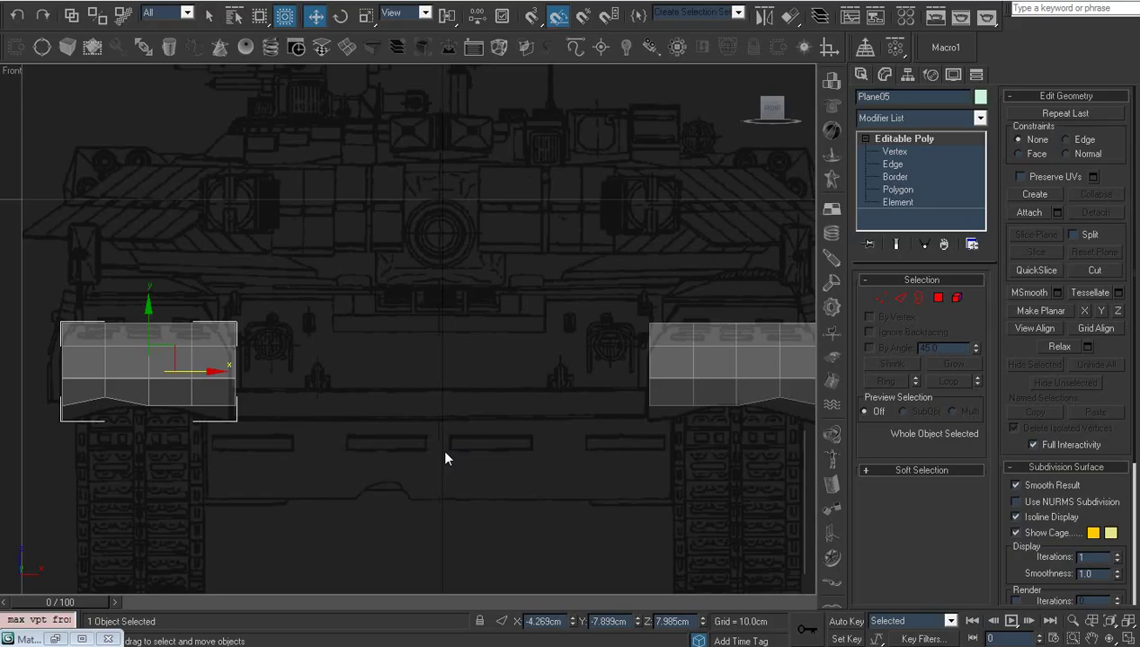
key("ctrl+s")
Save the scene as 'Oplot' in the ALEXEY > oplot folder.
left_click(215, 32)
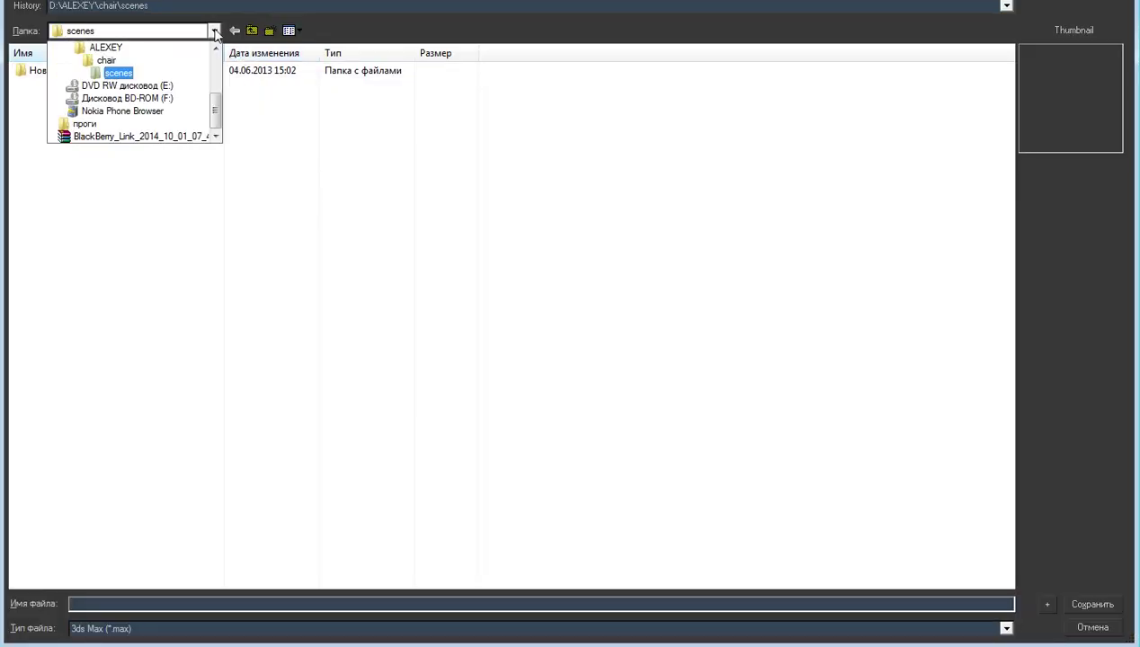
left_click(155, 48)
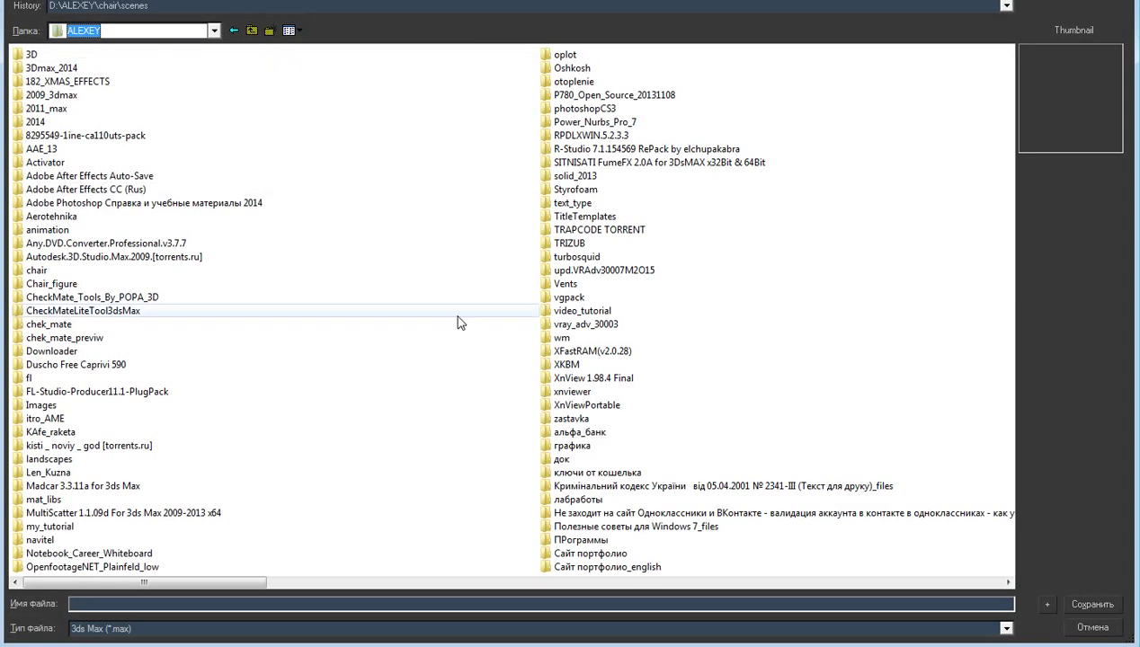
left_click(615, 191)
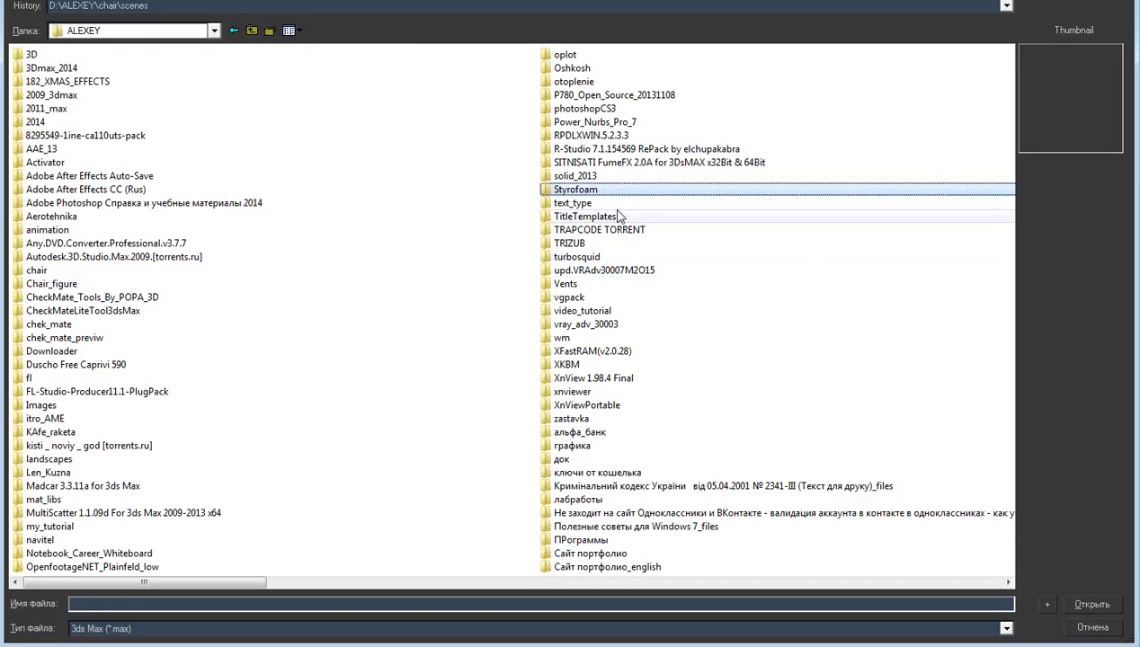
left_click(608, 284)
left_click(607, 297)
left_click(609, 379)
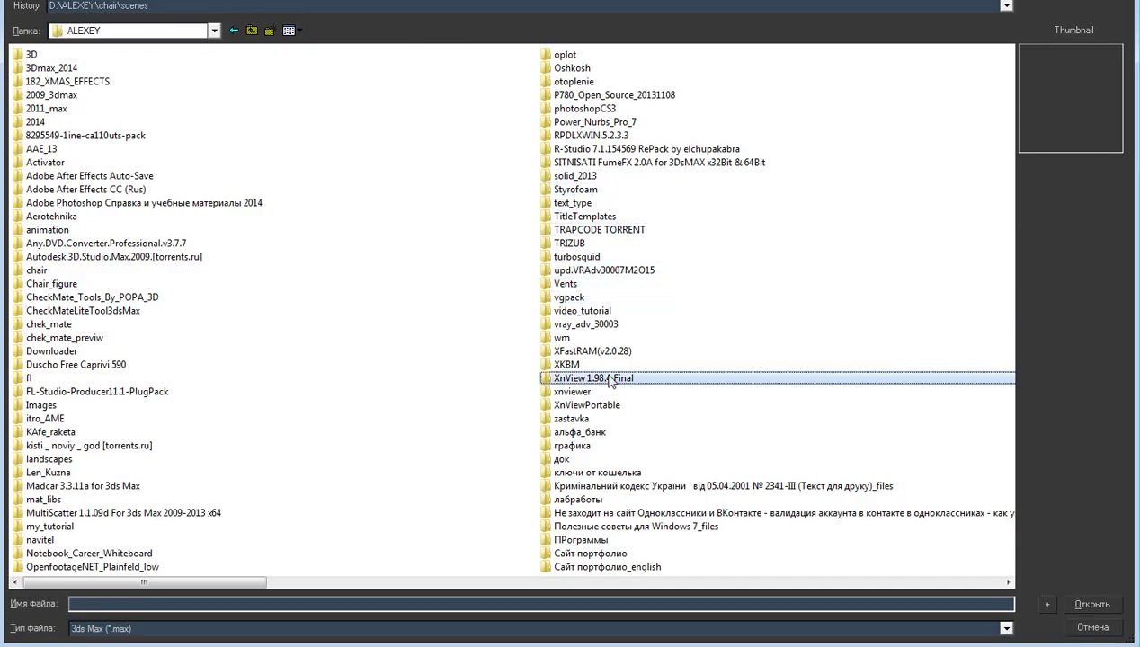
left_click(601, 418)
left_click(598, 432)
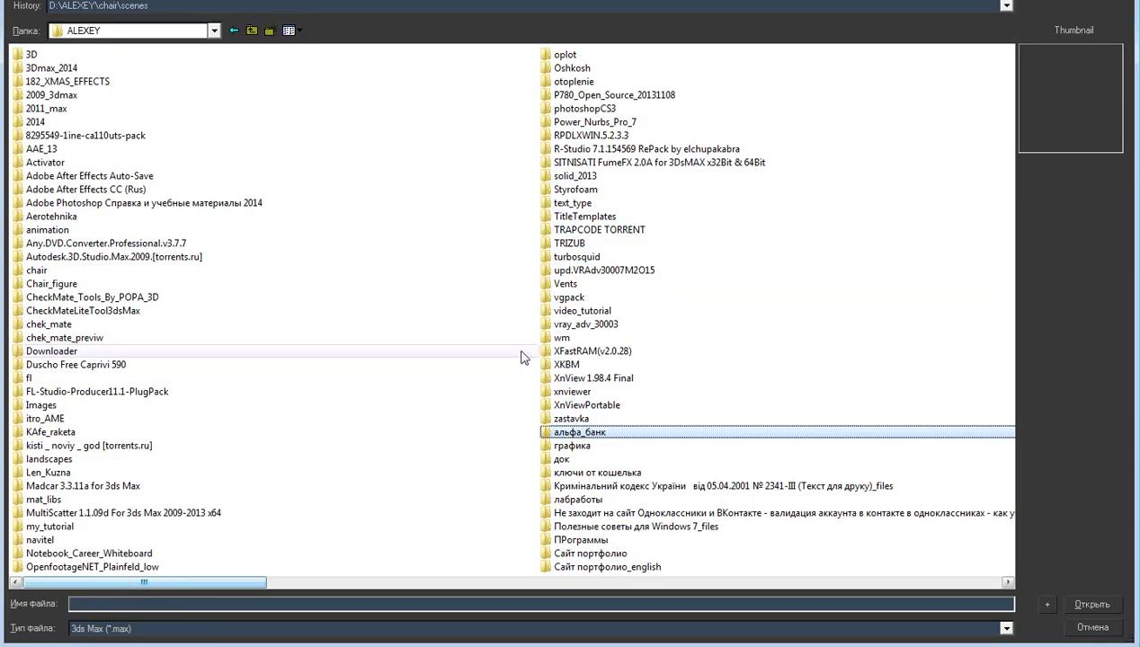
double_click(606, 56)
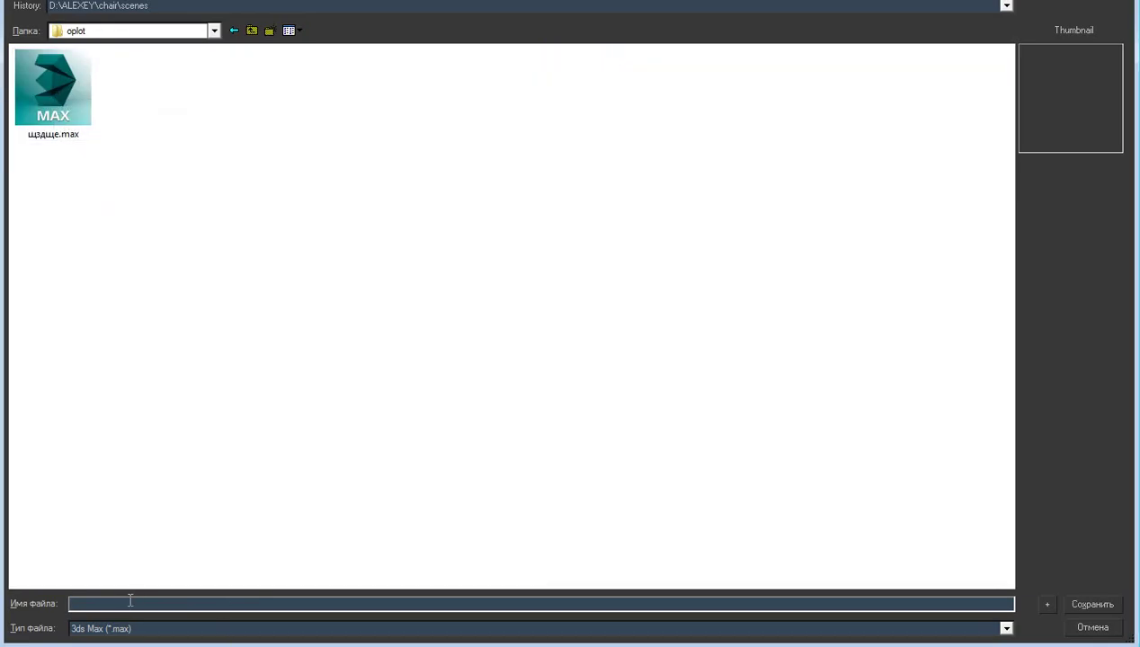
type("Oplot")
key("Return")
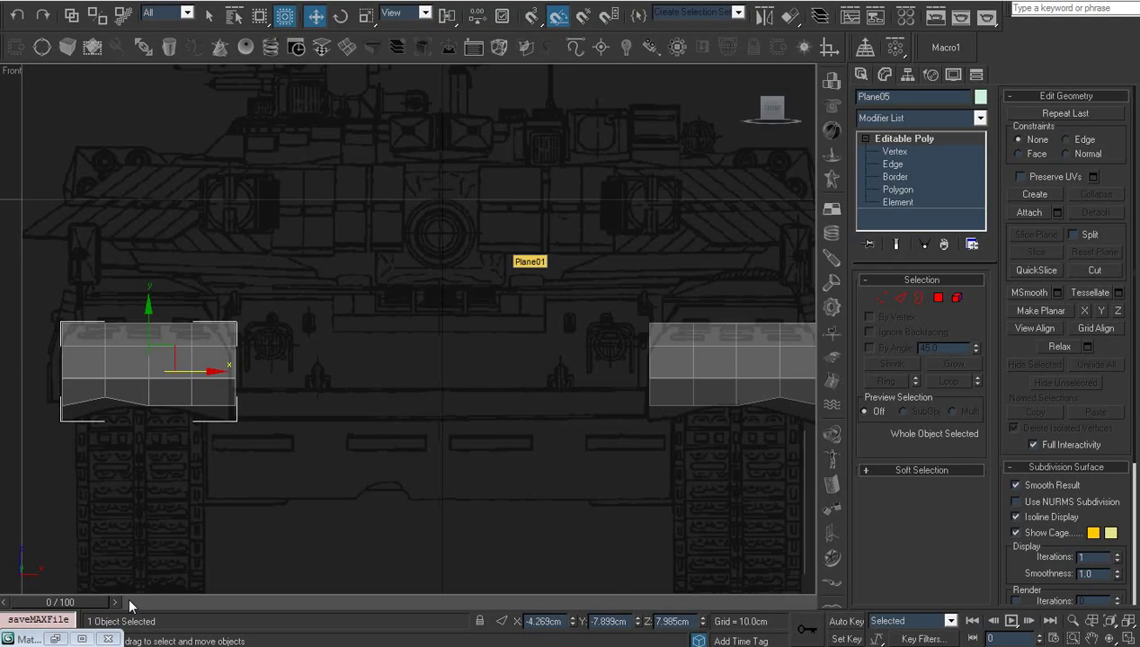